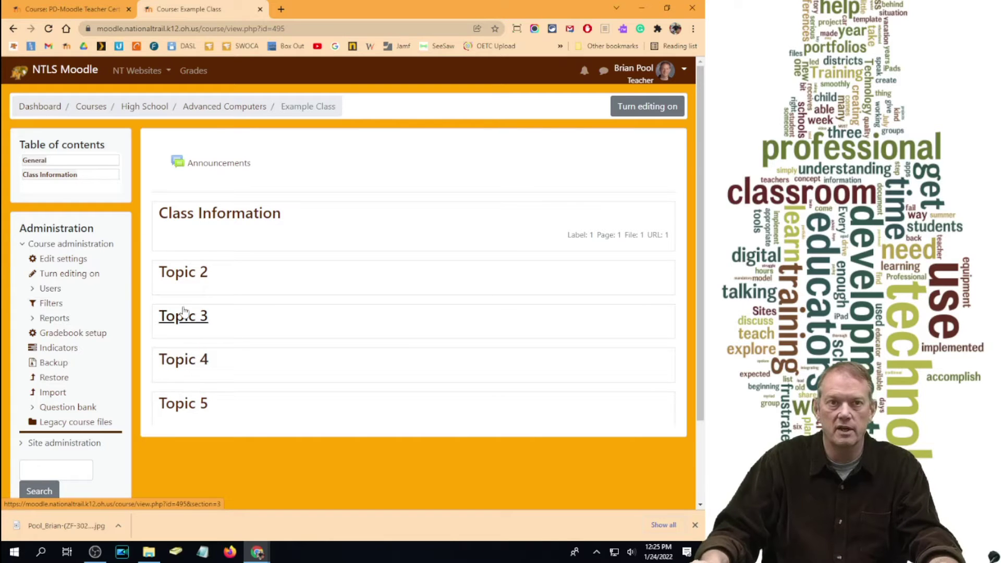
# - Turn on editing for the Example Class course and open the Topic 2 section
pyautogui.click(665, 106)
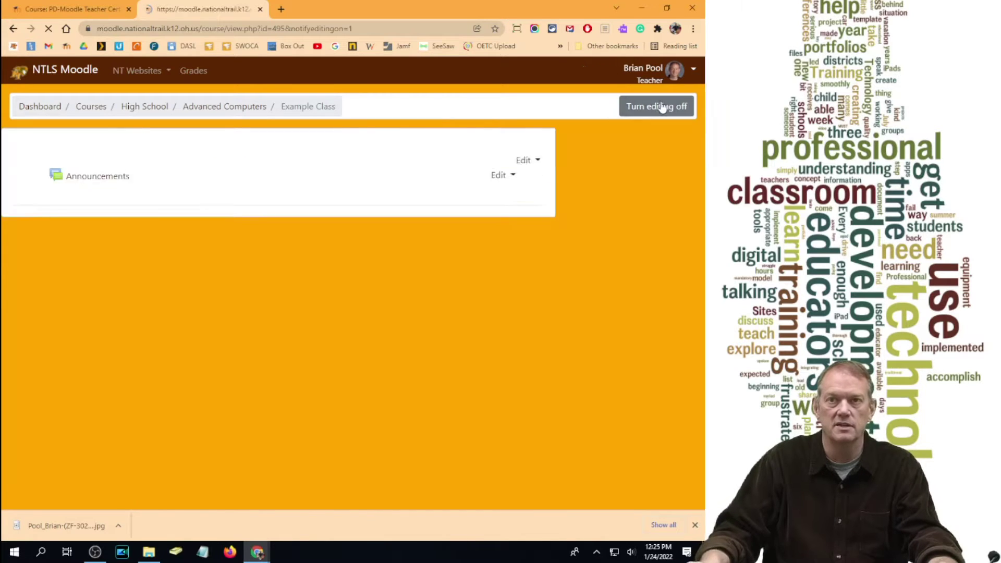
pyautogui.scroll(-6, 239, 219)
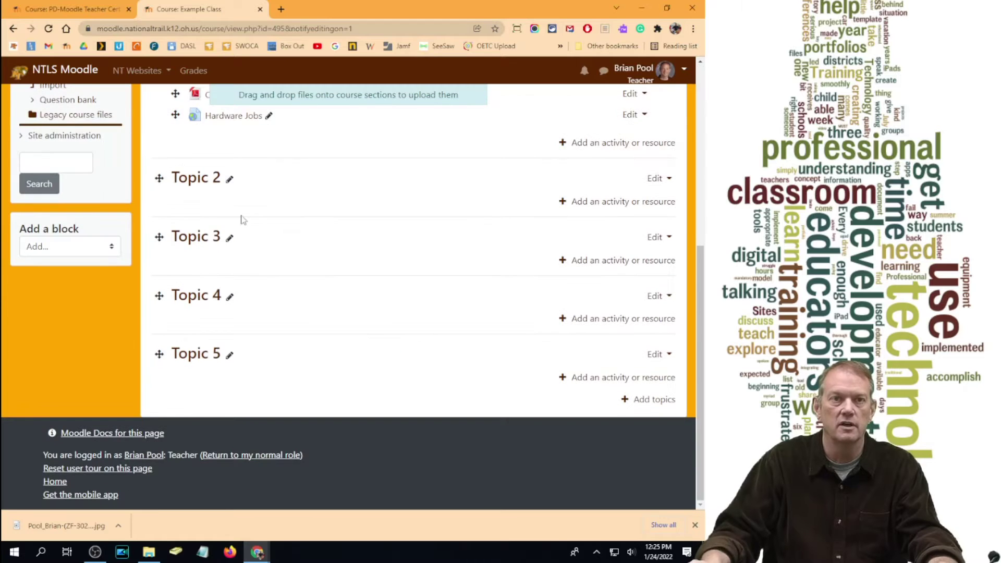
pyautogui.click(211, 183)
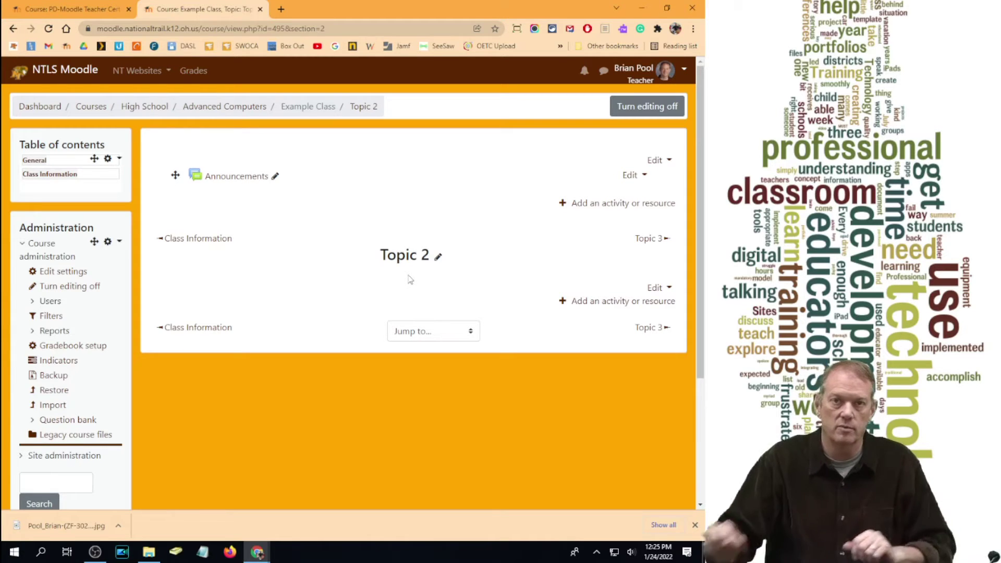
# - Rename the Topic 2 section as "Chapter 1"
pyautogui.click(437, 259)
pyautogui.write('Chapter 1 -')
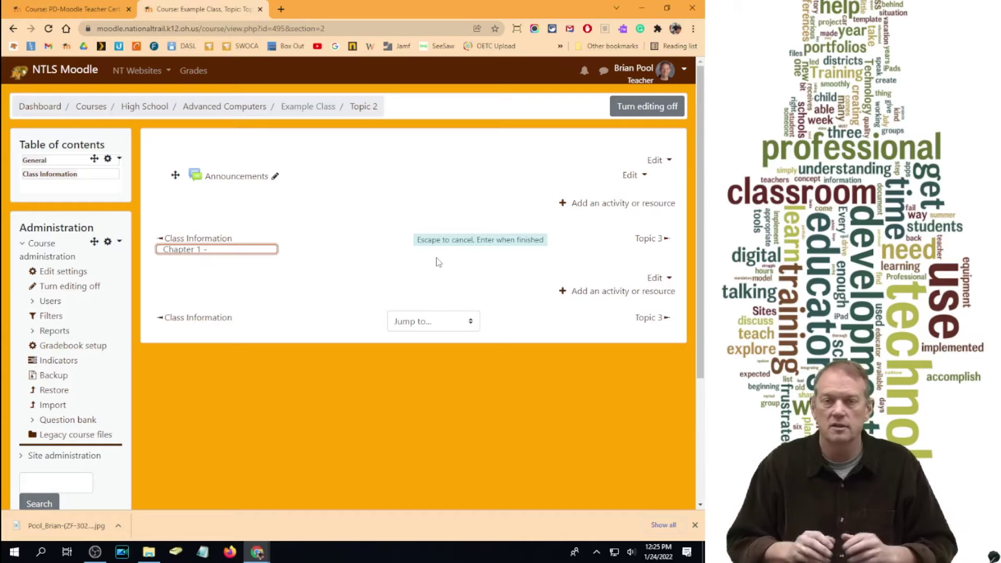
pyautogui.press('BackSpace')
pyautogui.press('BackSpace')
pyautogui.press('BackSpace')
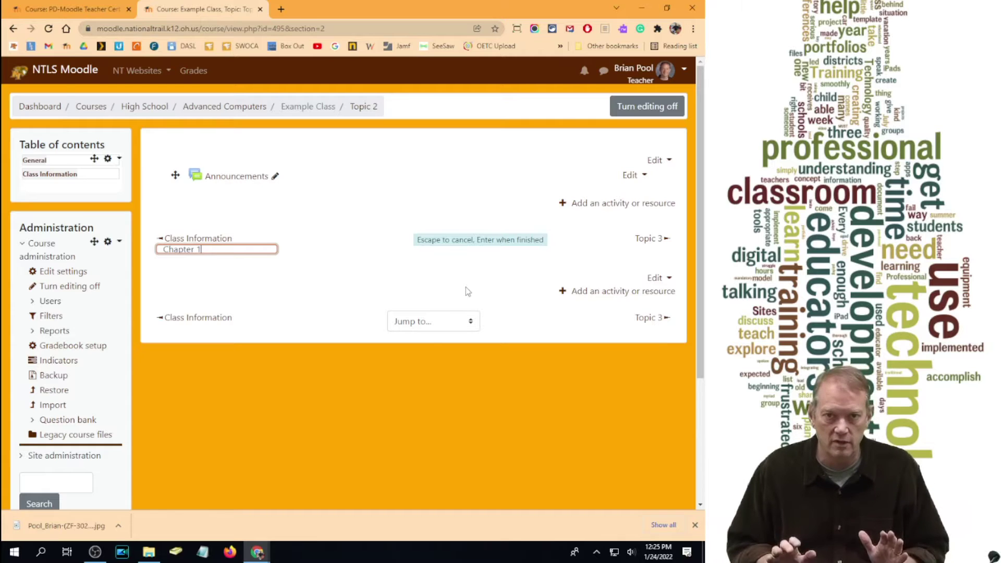
pyautogui.press('Return')
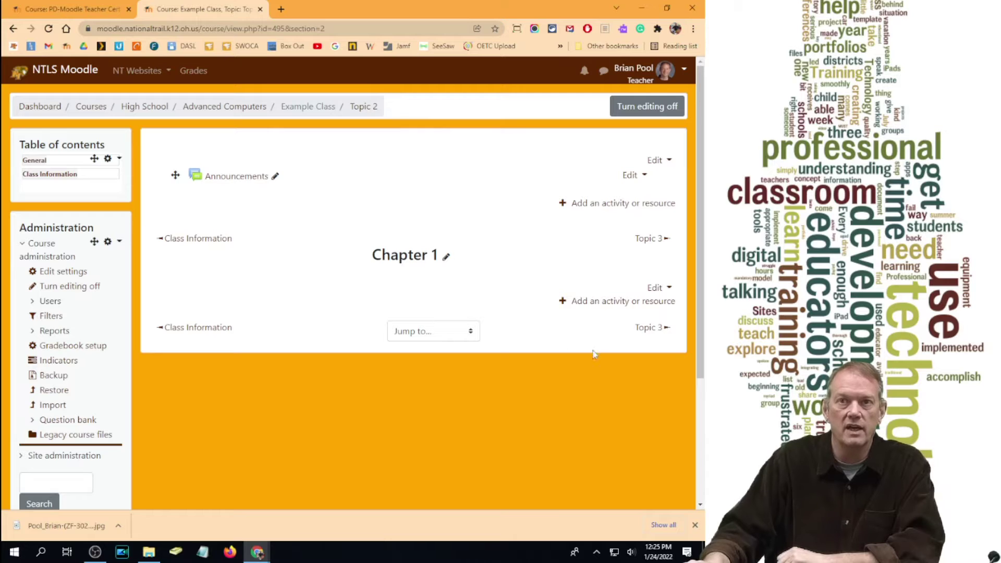
# - Add a new Assignment activity to the Chapter 1 section and name it "Chapter 1 Problems 1-6"
pyautogui.click(644, 304)
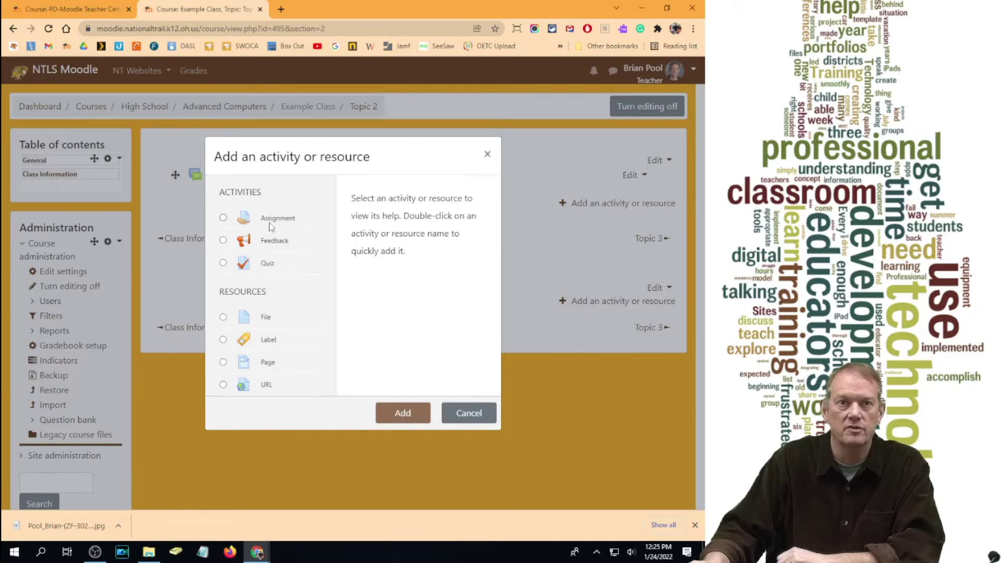
pyautogui.click(223, 218)
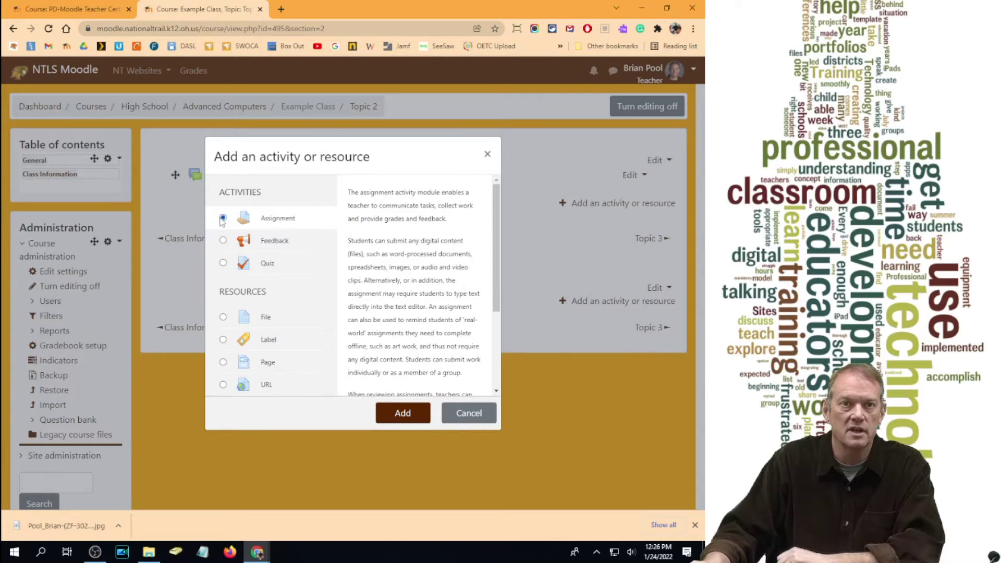
pyautogui.moveTo(496, 234); pyautogui.dragTo(475, 222)
pyautogui.click(411, 413)
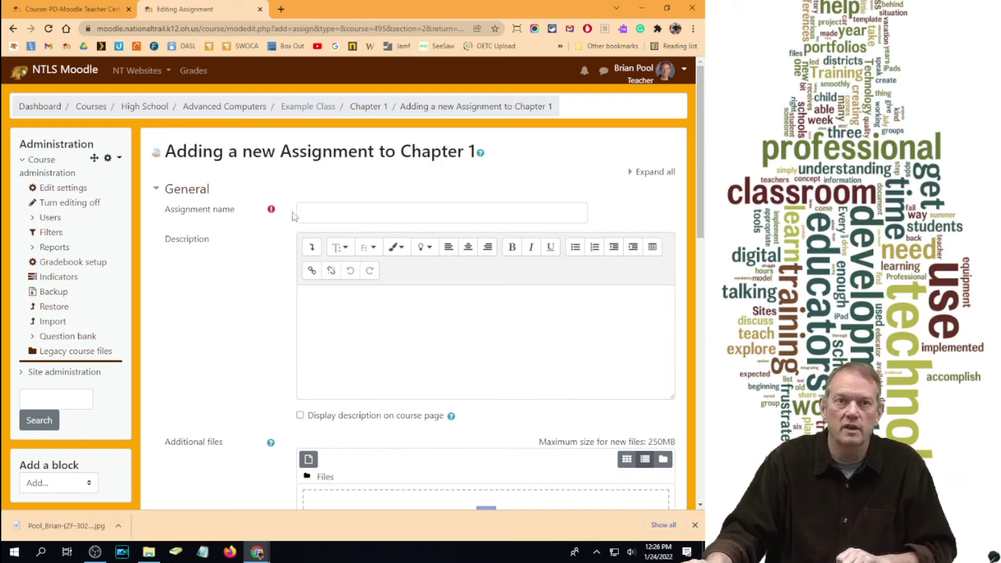
pyautogui.click(317, 212)
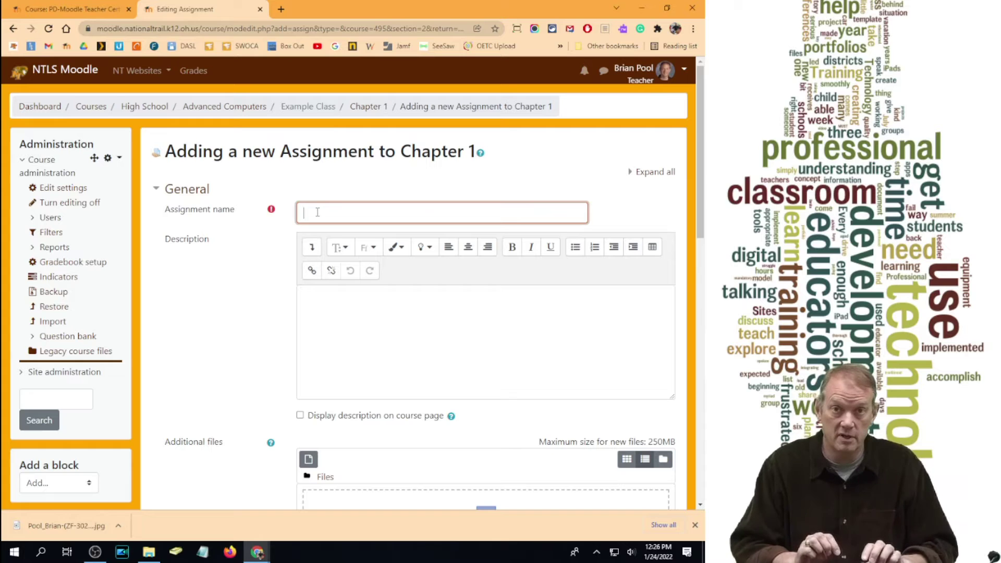
pyautogui.write('Chapter 1 Problems 1-6')
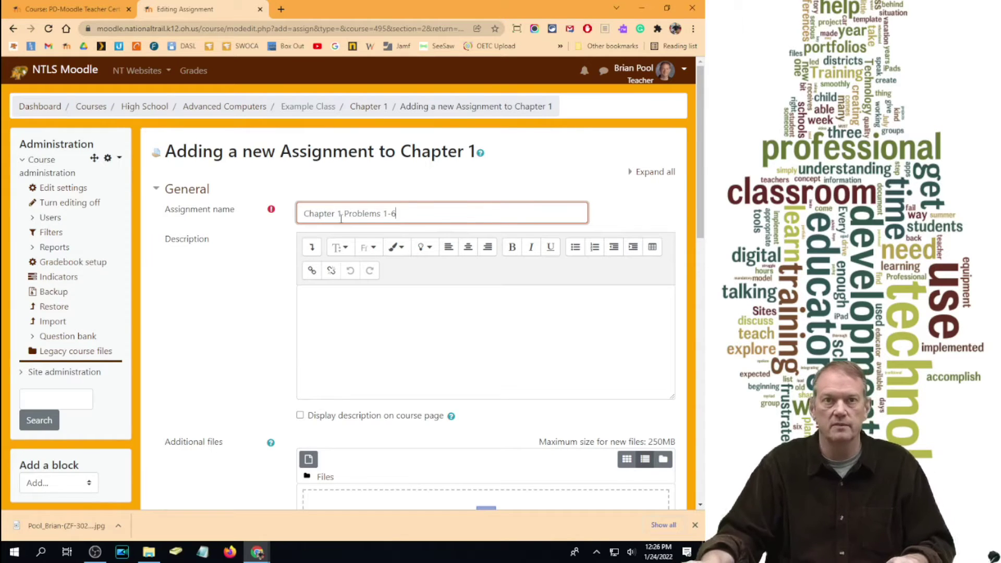
# - Shorten the assignment name to "Ch1 Probs 1-6"
pyautogui.moveTo(302, 213); pyautogui.dragTo(439, 223)
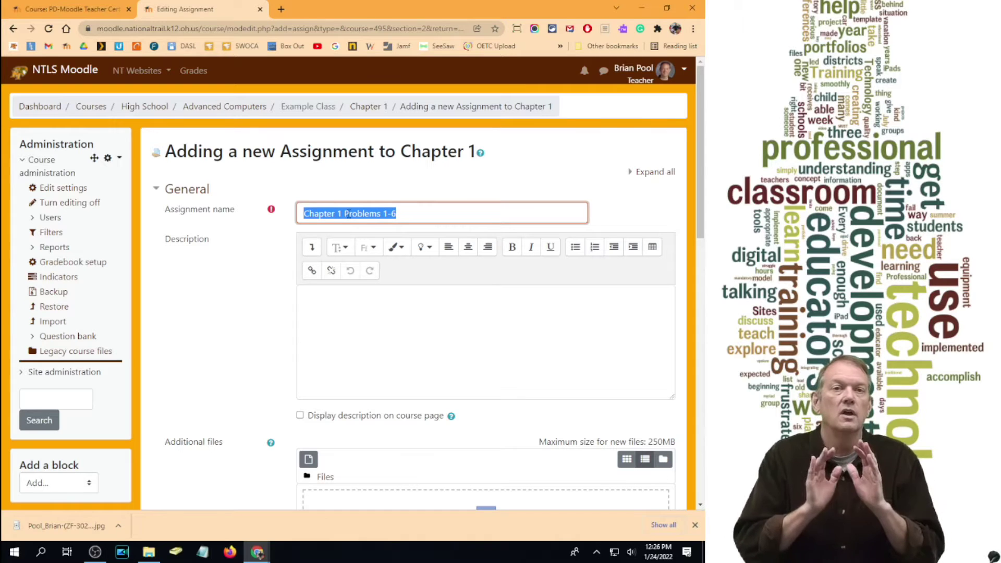
pyautogui.click(320, 214)
pyautogui.moveTo(309, 215); pyautogui.dragTo(314, 214)
pyautogui.press('Right')
pyautogui.press('Delete')
pyautogui.press('Delete')
pyautogui.press('Delete')
pyautogui.press('Delete')
pyautogui.press('Delete')
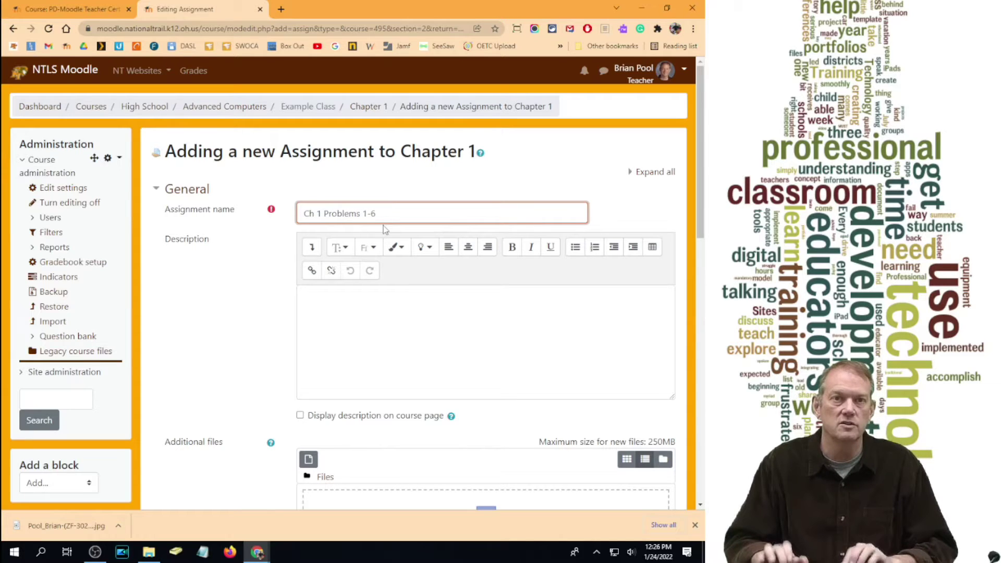
pyautogui.press('Delete')
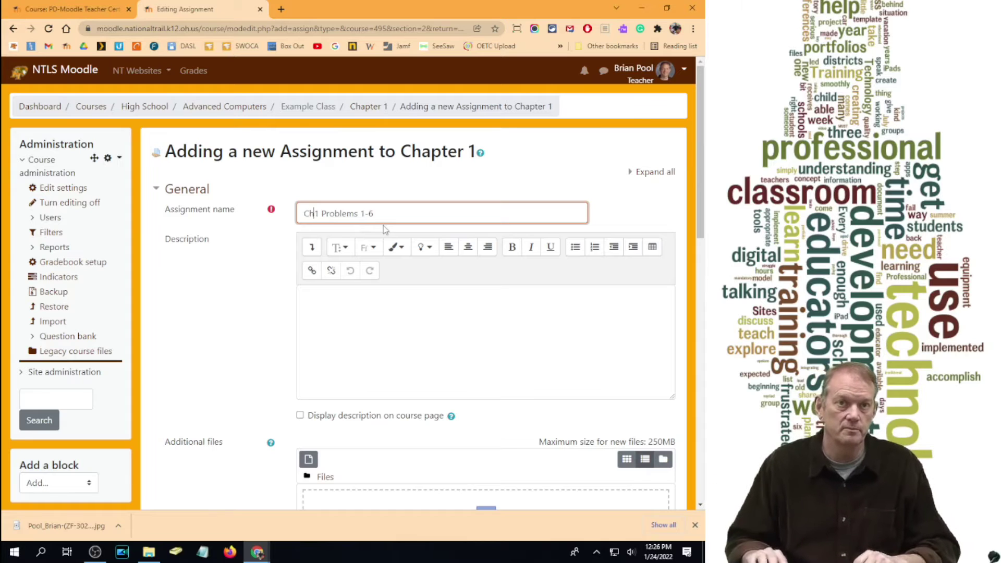
pyautogui.press('Delete')
pyautogui.press('Delete')
pyautogui.press('Delete')
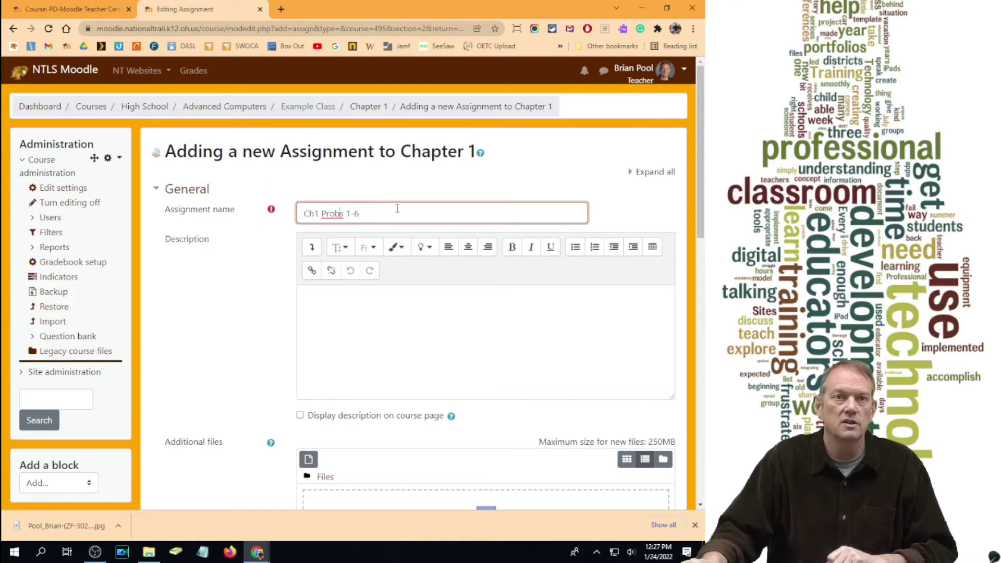
# - Enter the assignment description "Please read the textbook pages 1-20 and do the problems at the end of the chapter numbered 1-6."
pyautogui.click(389, 308)
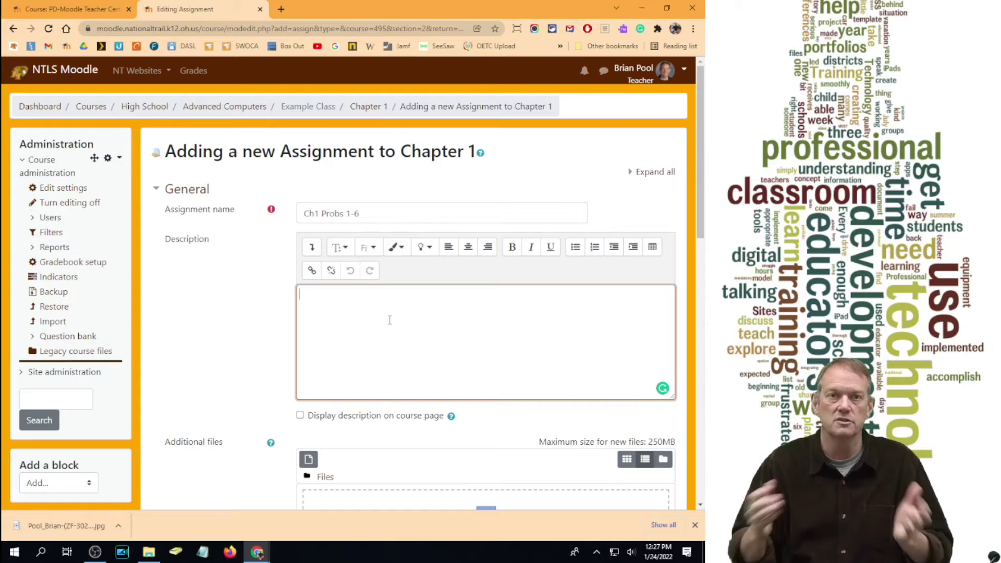
pyautogui.write('Please')
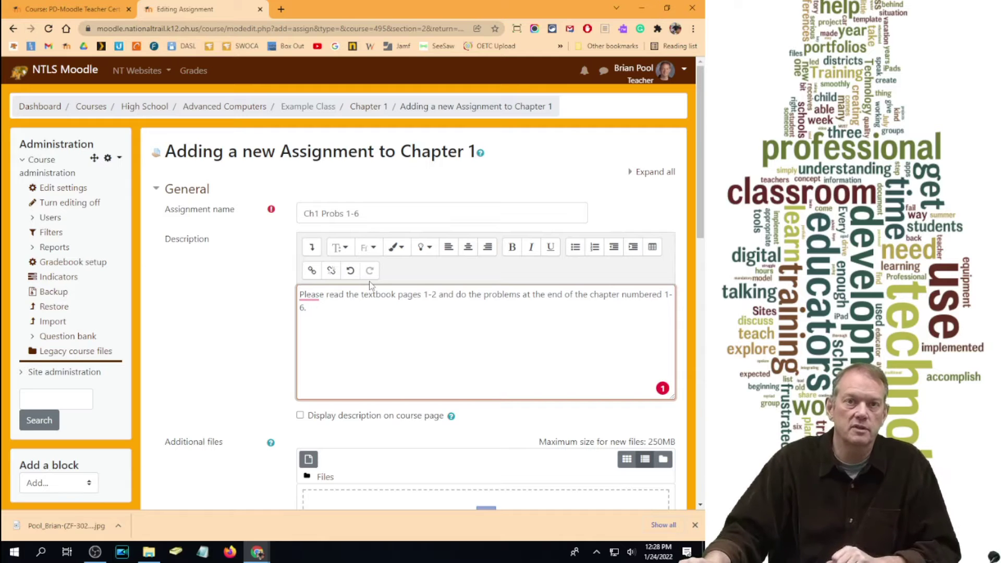
pyautogui.click(438, 295)
pyautogui.write('0')
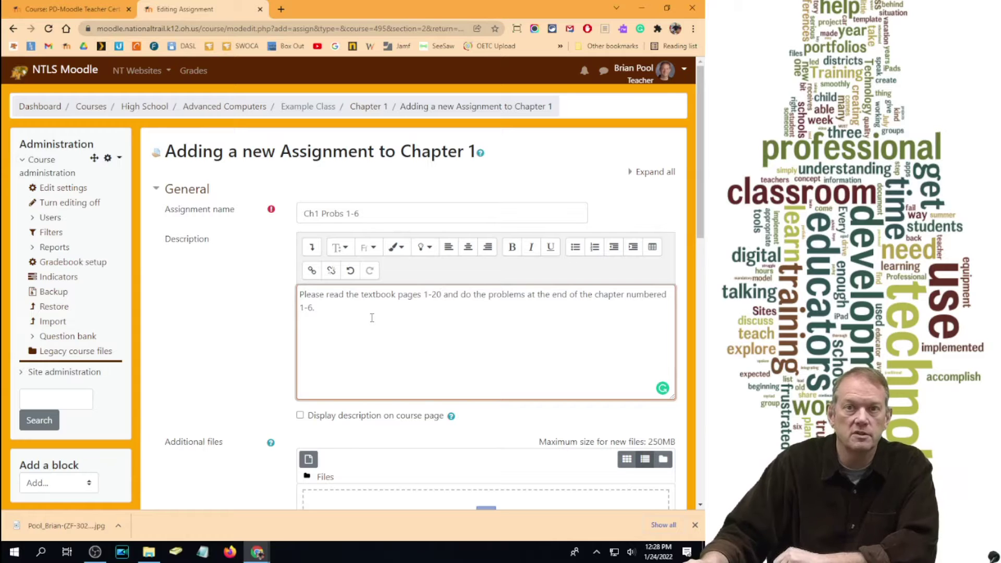
# - Add a second description paragraph: "Turn into my inbox at the front of the class. Be sure to put it into the correct block."
pyautogui.click(349, 308)
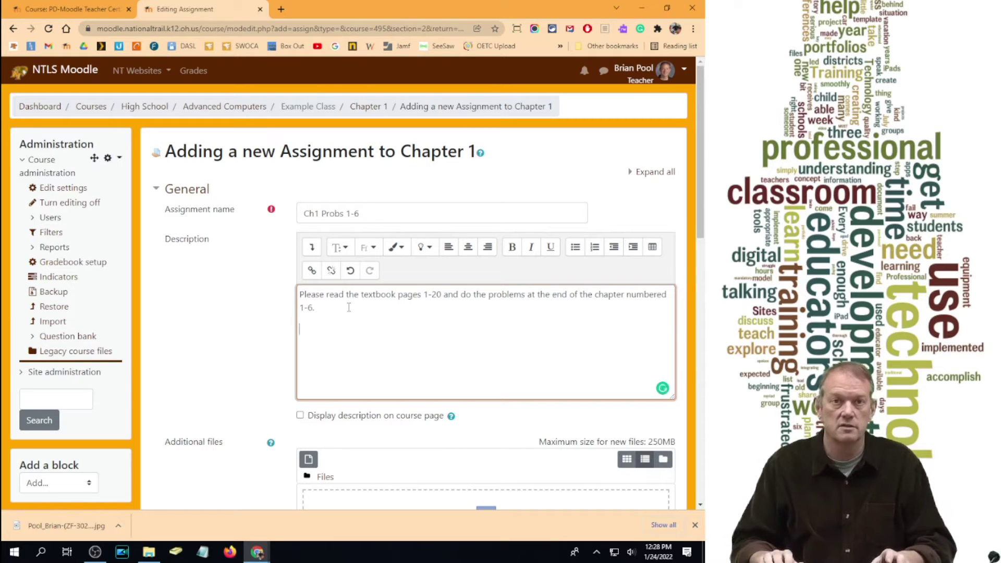
pyautogui.write('Turn in')
pyautogui.press('Tab')
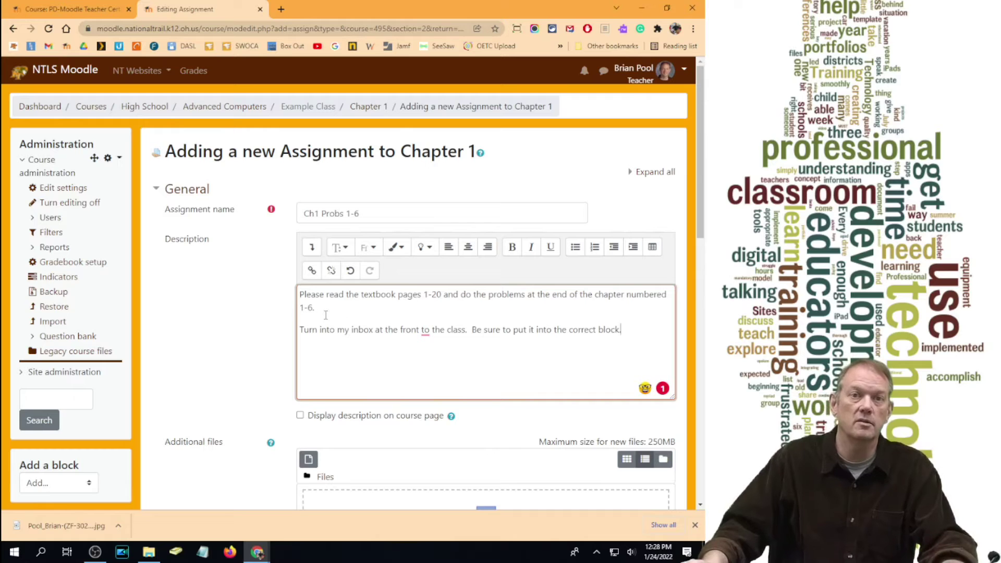
pyautogui.moveTo(412, 330)
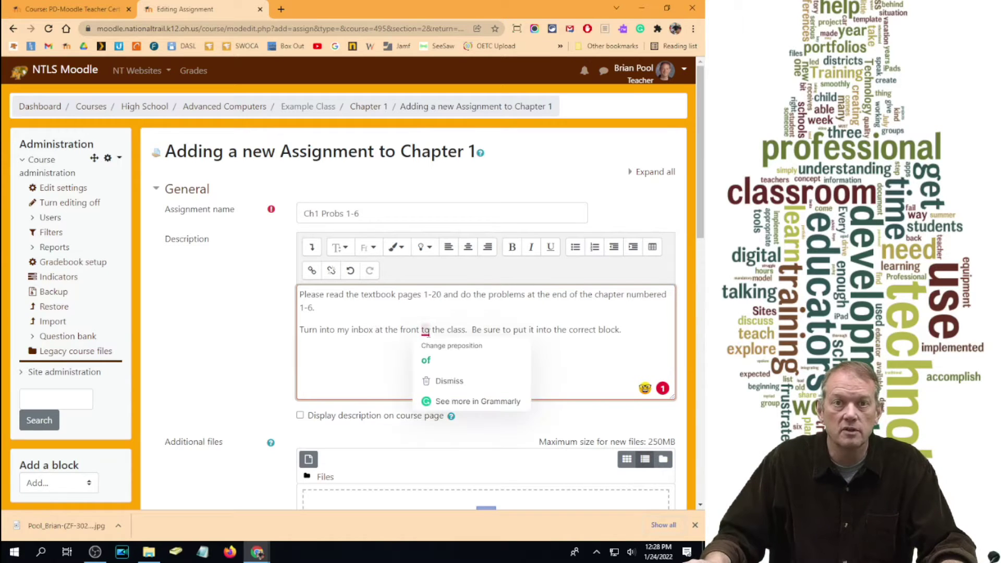
pyautogui.click(432, 361)
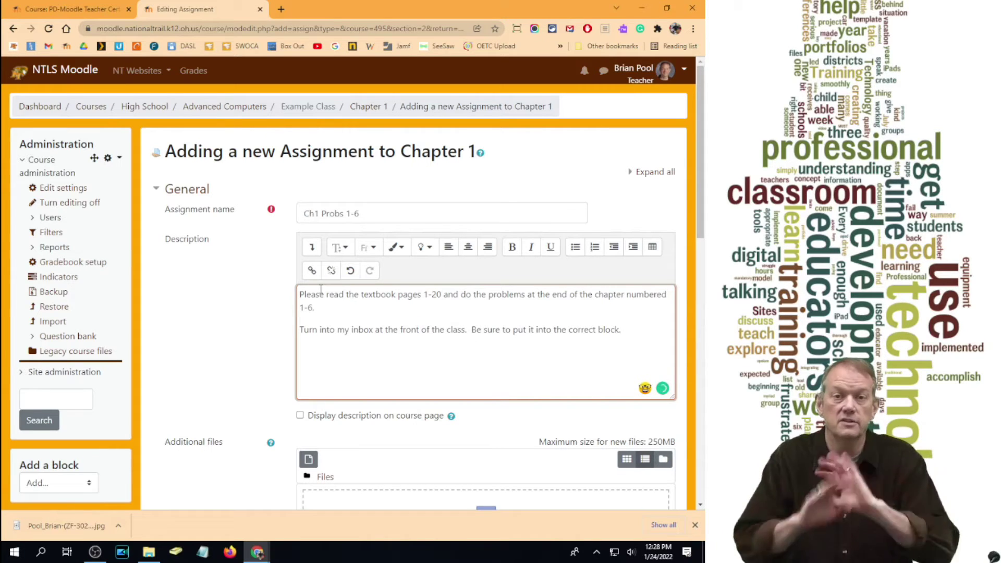
# - Set the assignment's due date to 31 January 2022 and disable both the online text and file submission types
pyautogui.scroll(-8, 338, 261)
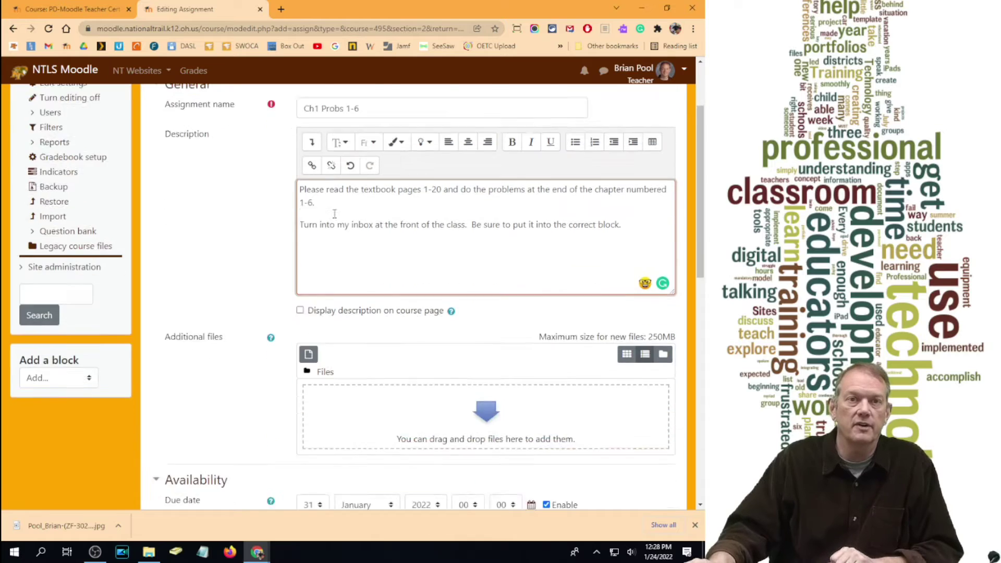
pyautogui.scroll(-1, 361, 208)
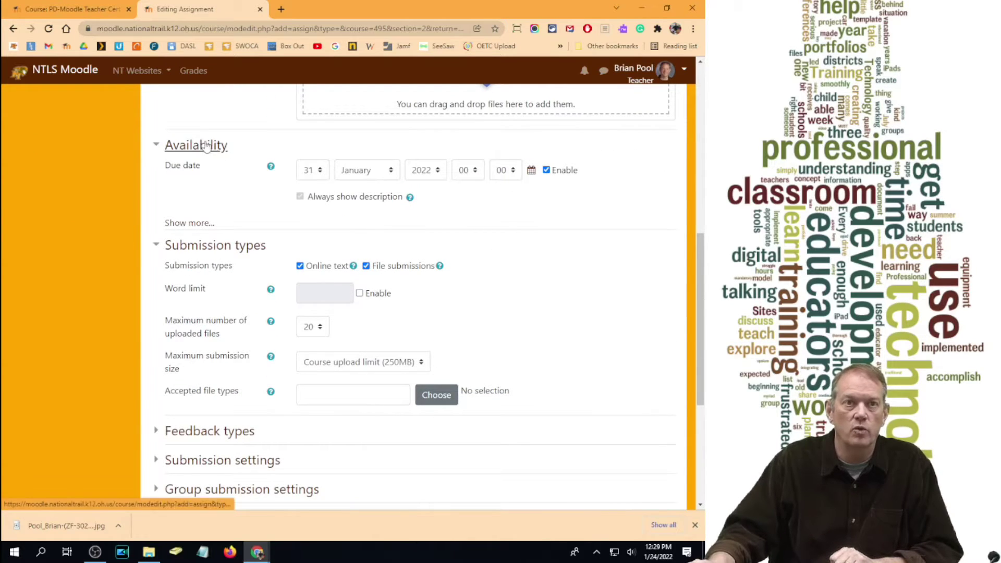
pyautogui.click(531, 170)
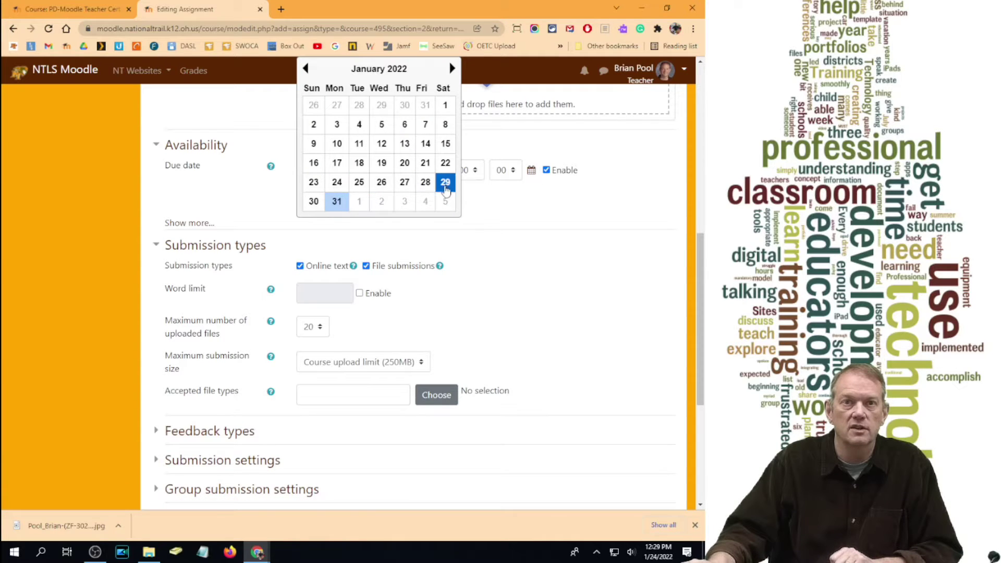
pyautogui.click(336, 202)
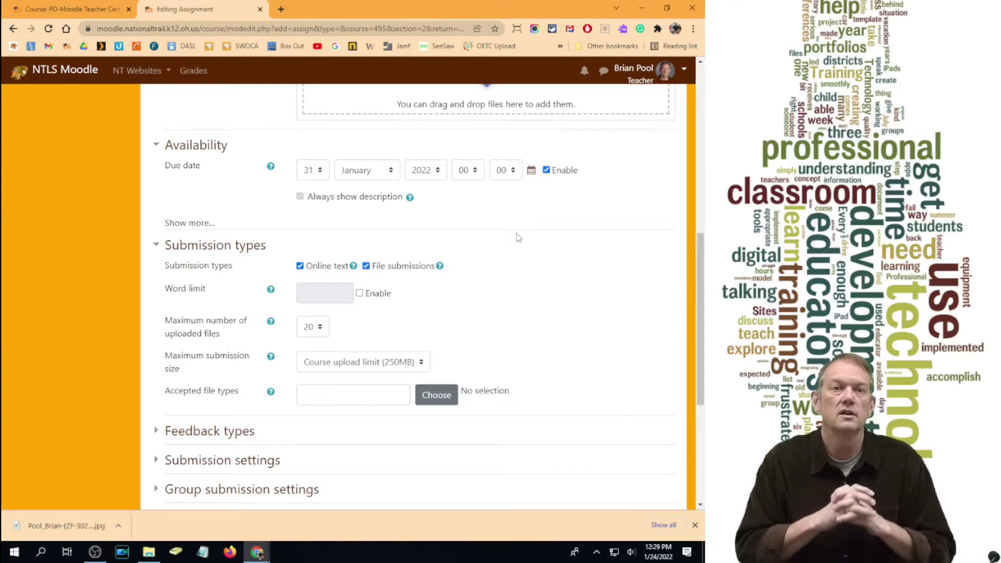
pyautogui.click(300, 266)
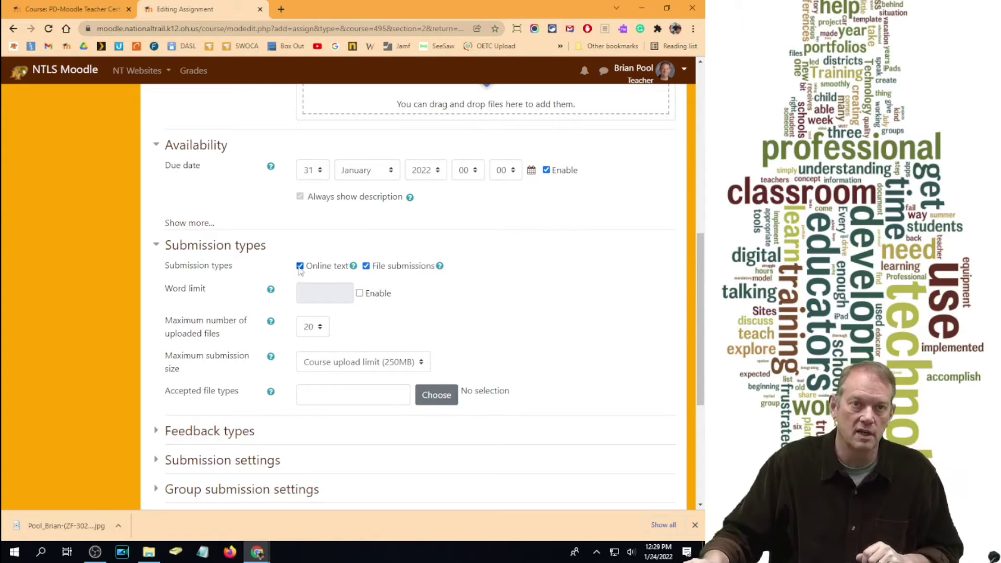
pyautogui.click(366, 266)
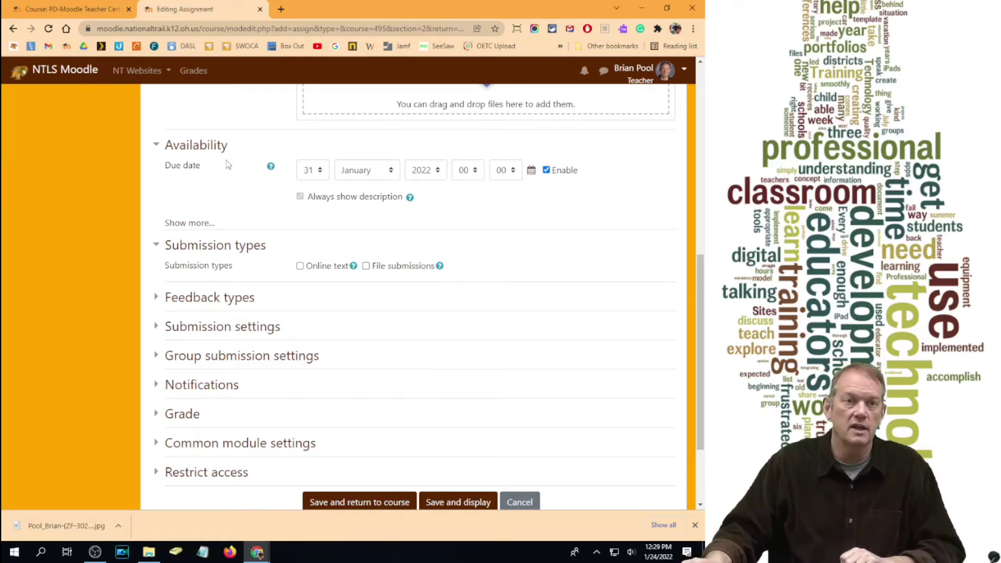
# - Set the assignment's maximum grade to 10 points in the Grade settings
pyautogui.scroll(-2, 277, 249)
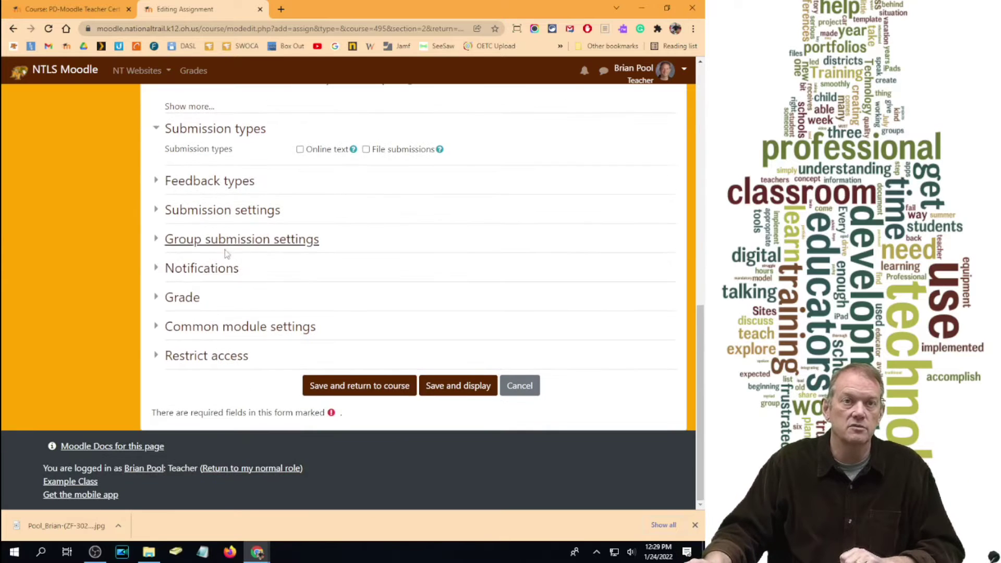
pyautogui.click(156, 297)
pyautogui.scroll(-4, 414, 228)
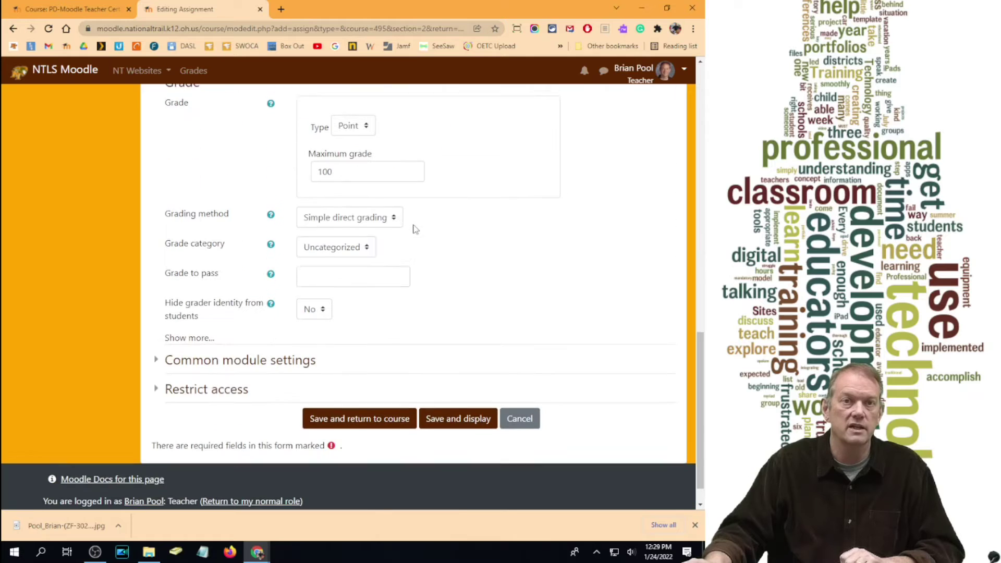
pyautogui.scroll(1, 364, 219)
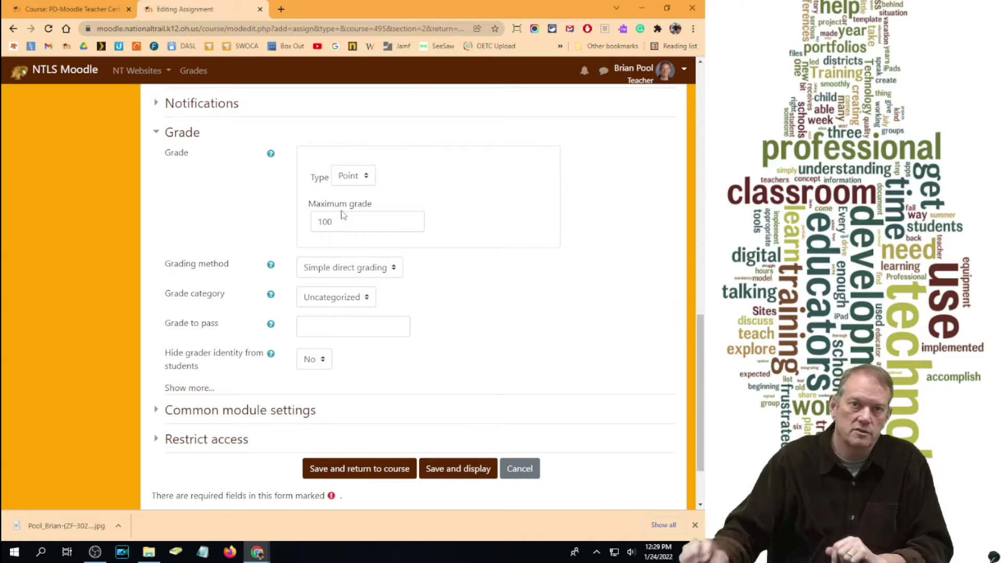
pyautogui.moveTo(346, 219); pyautogui.dragTo(104, 219)
pyautogui.write('120')
pyautogui.press('BackSpace')
pyautogui.press('BackSpace')
pyautogui.write('0')
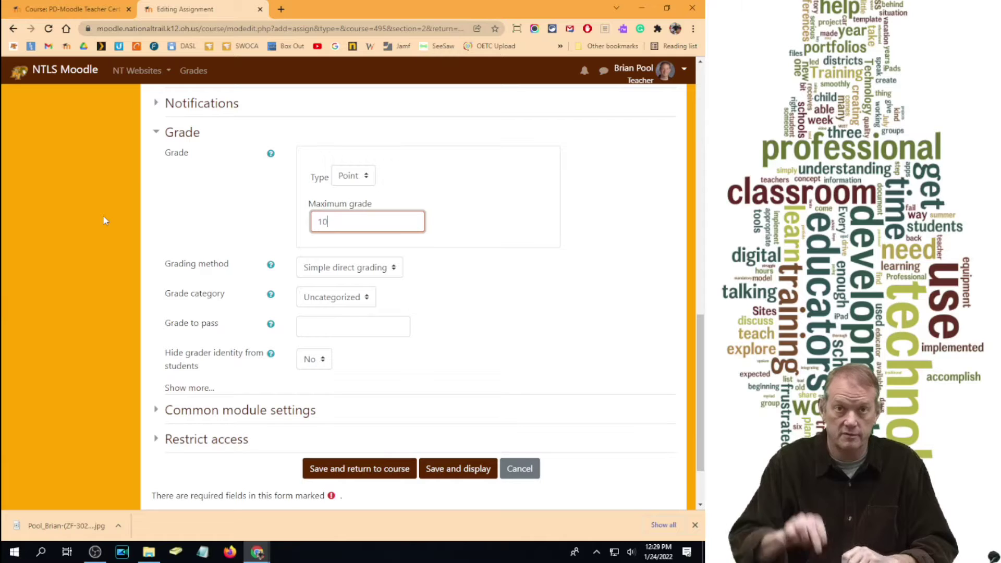
# - Keep the grade category at Uncategorized, then save the assignment and return to the course
pyautogui.click(343, 298)
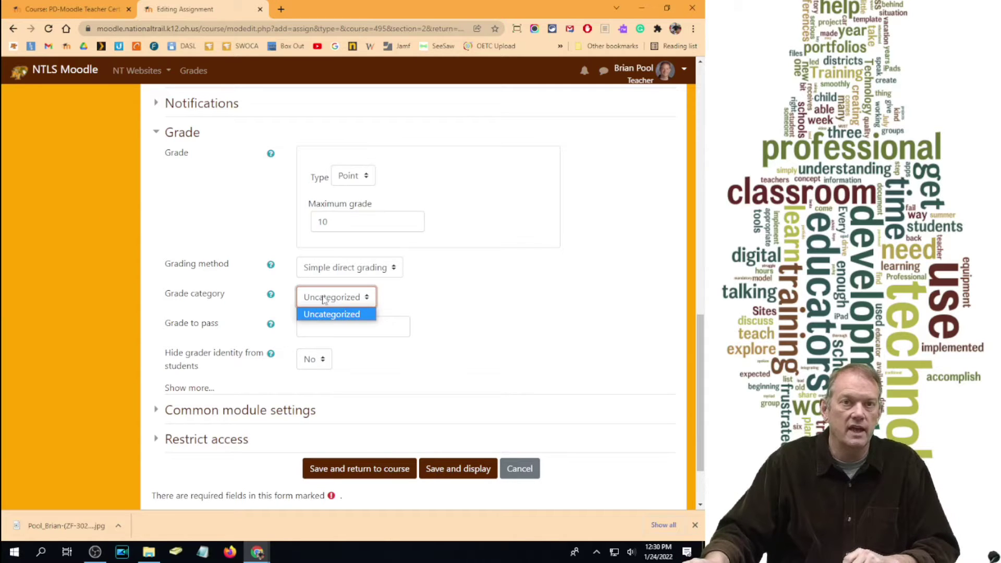
pyautogui.doubleClick(325, 301)
pyautogui.click(326, 300)
pyautogui.click(325, 300)
pyautogui.click(325, 300)
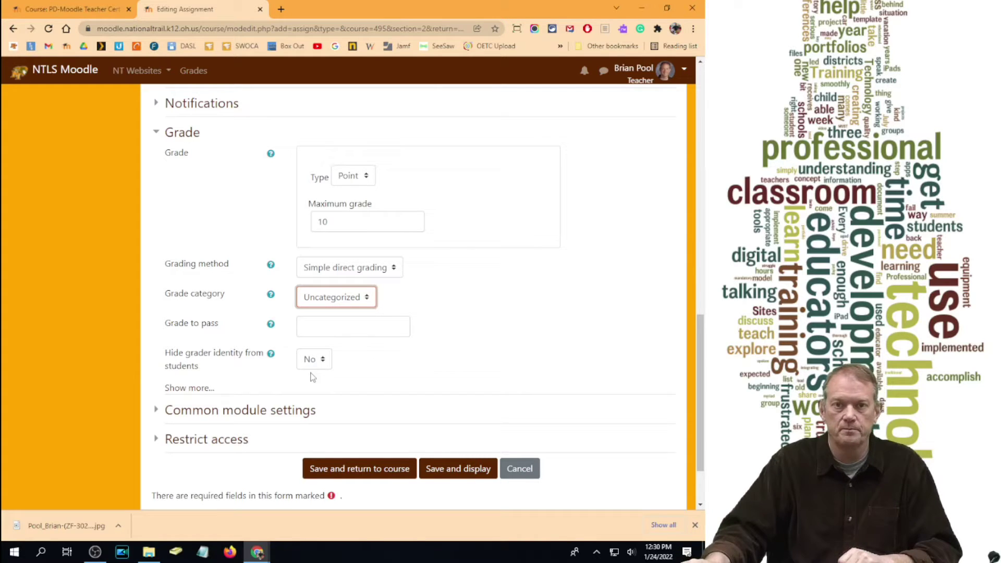
pyautogui.click(385, 469)
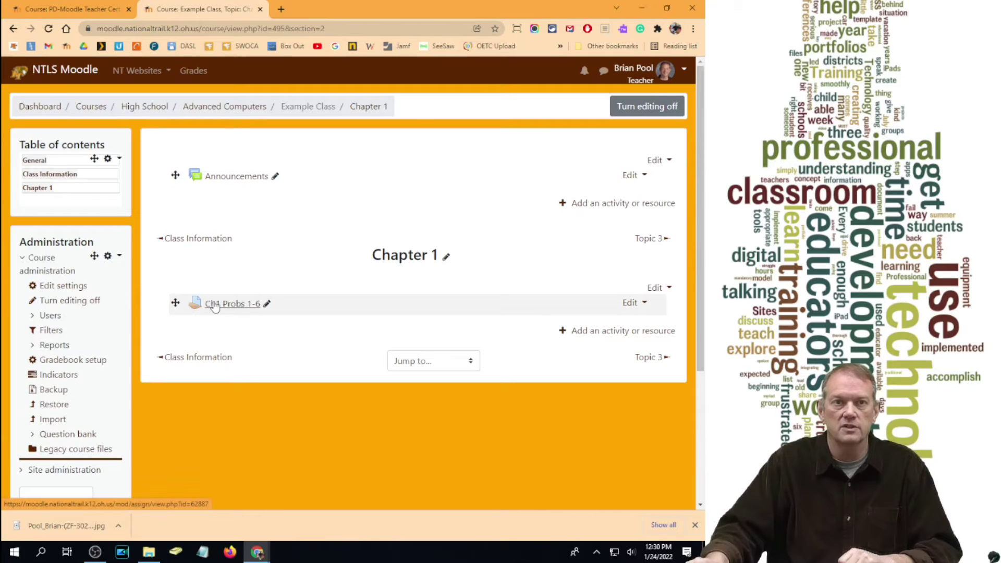
# - Open the Ch1 Probs 1-6 assignment to review its description, due date and grading summary
pyautogui.click(215, 305)
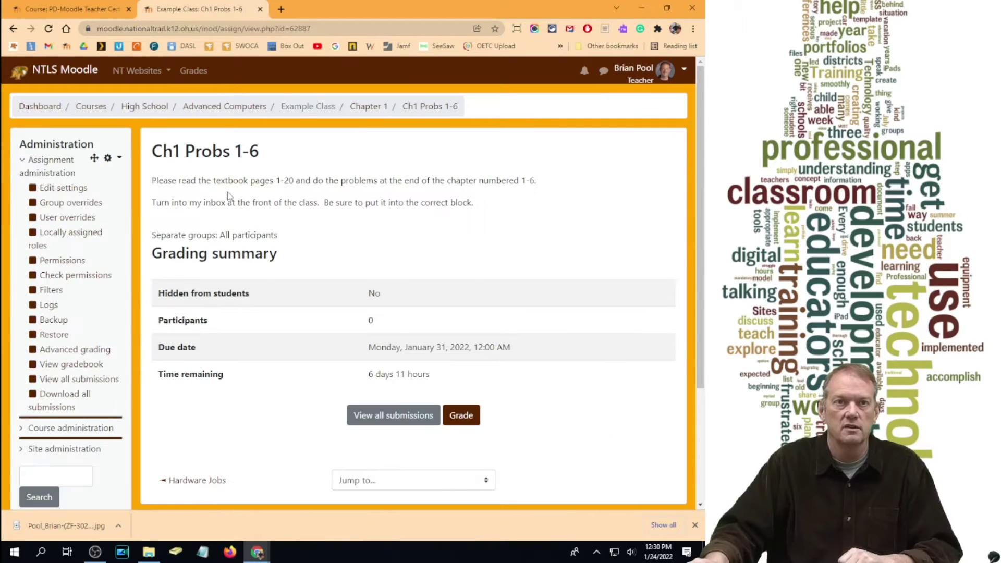
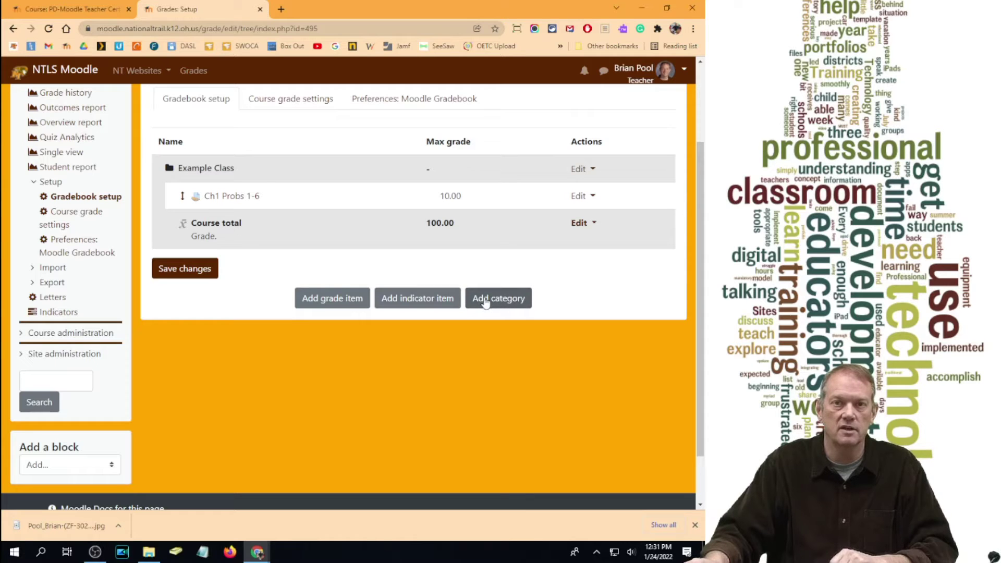
# - Add a grade category named Quarter 1 to the course gradebook
pyautogui.click(484, 301)
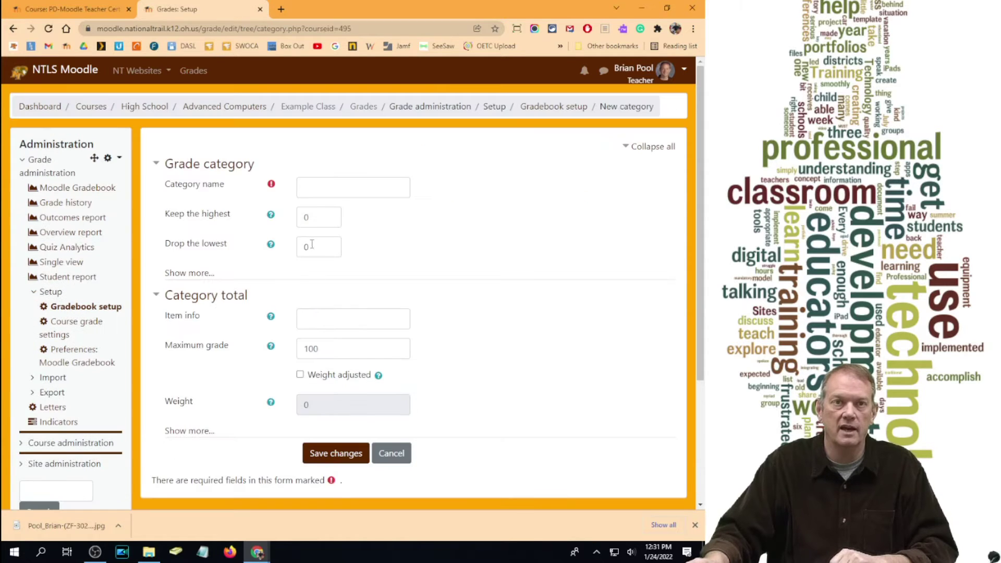
pyautogui.click(317, 193)
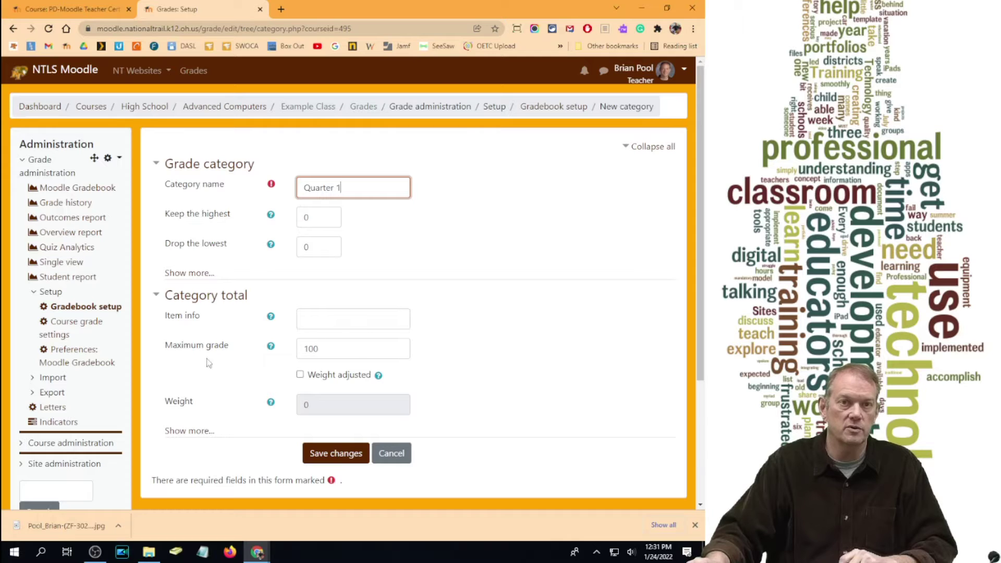
pyautogui.click(345, 457)
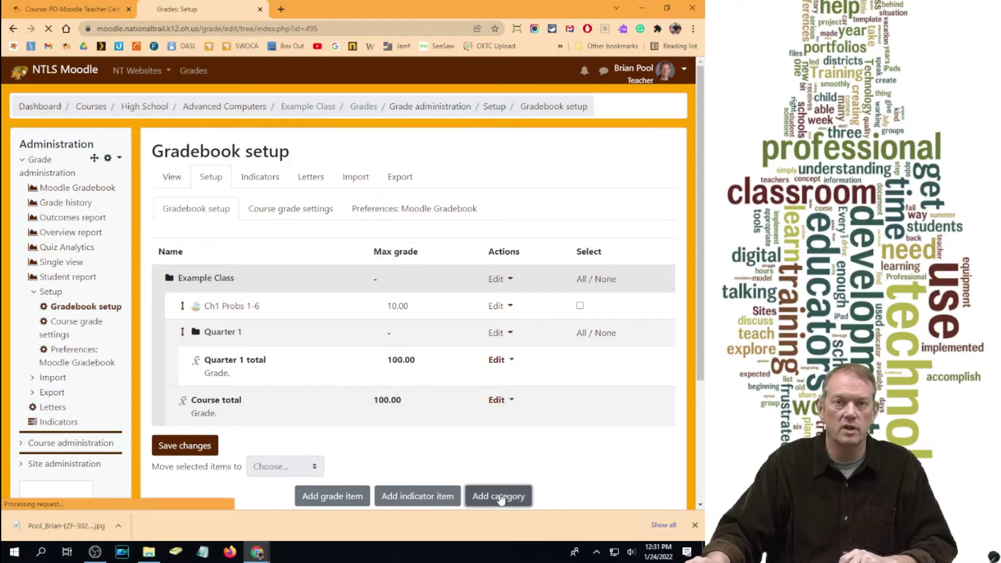
# - Add three more grade categories to the gradebook, named Quarter 2, Quarter 3 and Quarter 4
pyautogui.click(524, 492)
pyautogui.click(344, 191)
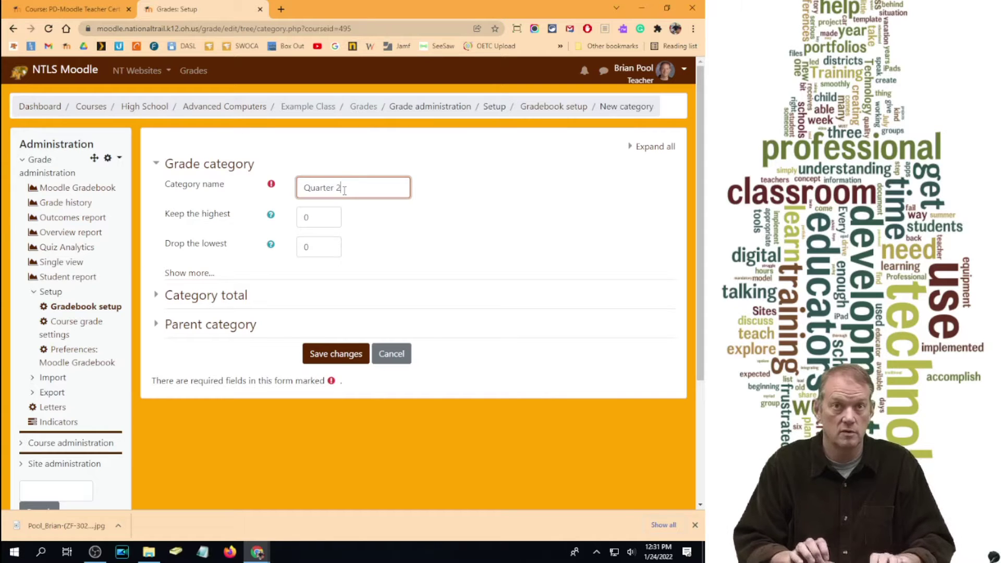
pyautogui.click(336, 350)
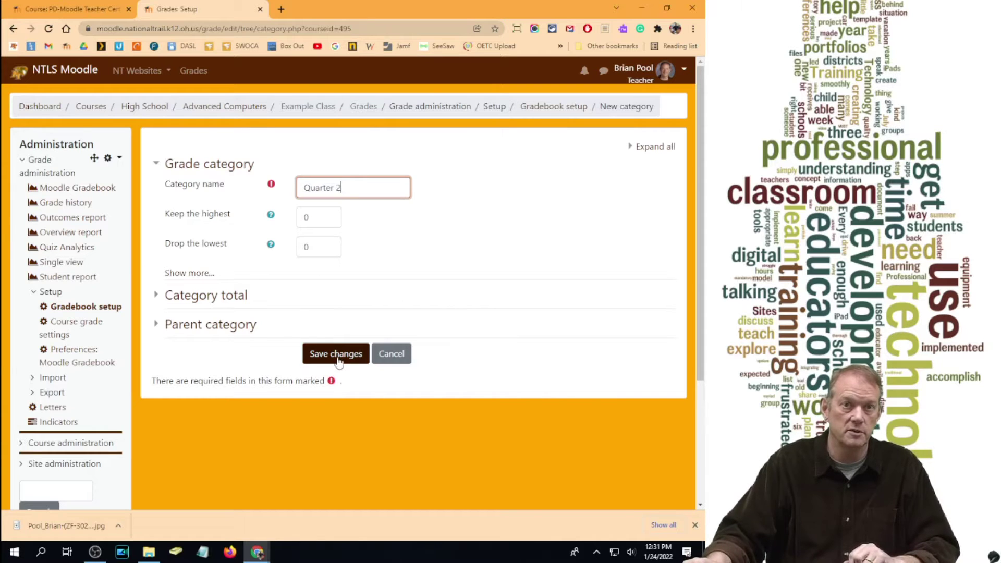
pyautogui.scroll(-3, 308, 369)
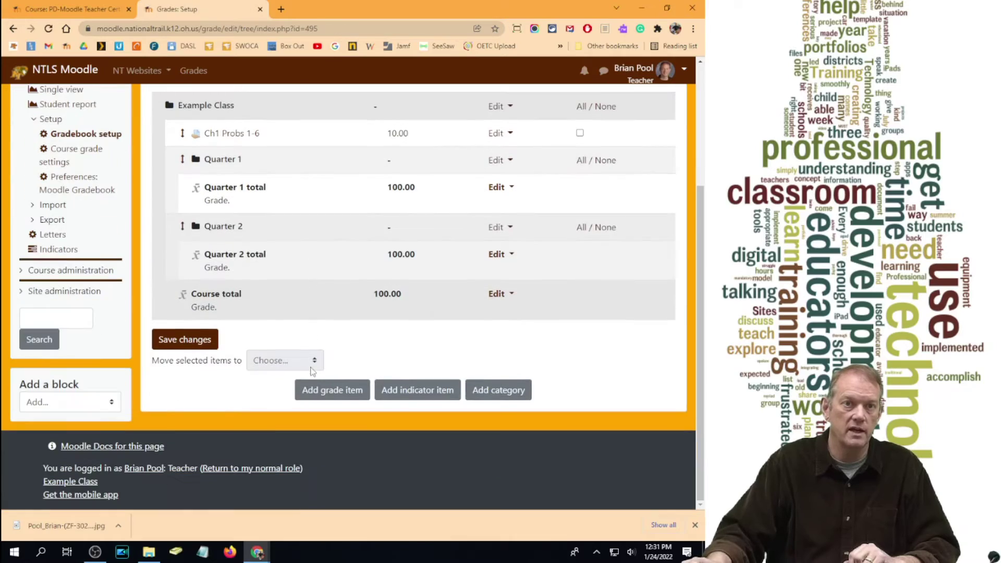
pyautogui.click(499, 391)
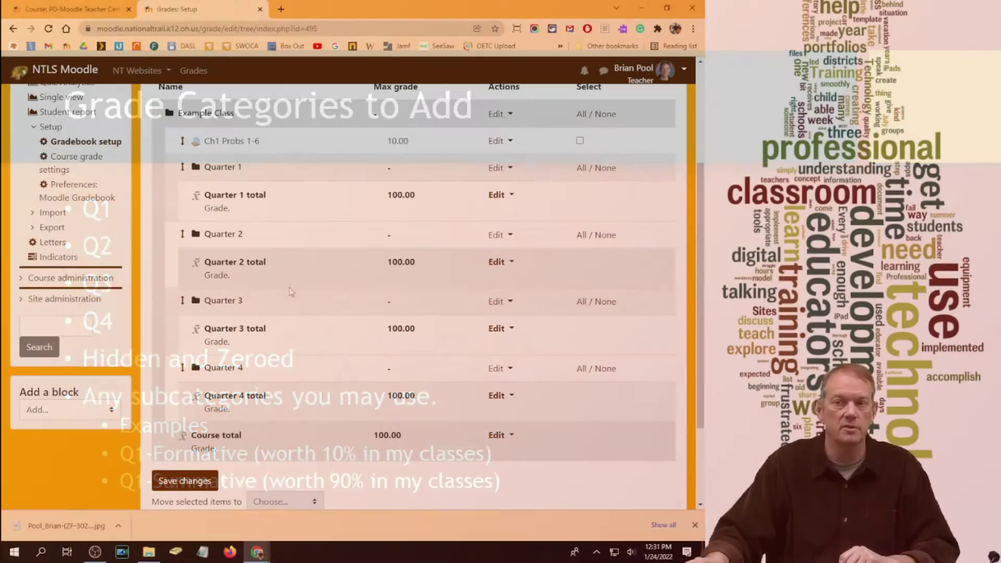
# - Add a grade category named Hidden and Zeroed with a category total maximum grade of 0
pyautogui.scroll(-3, 291, 292)
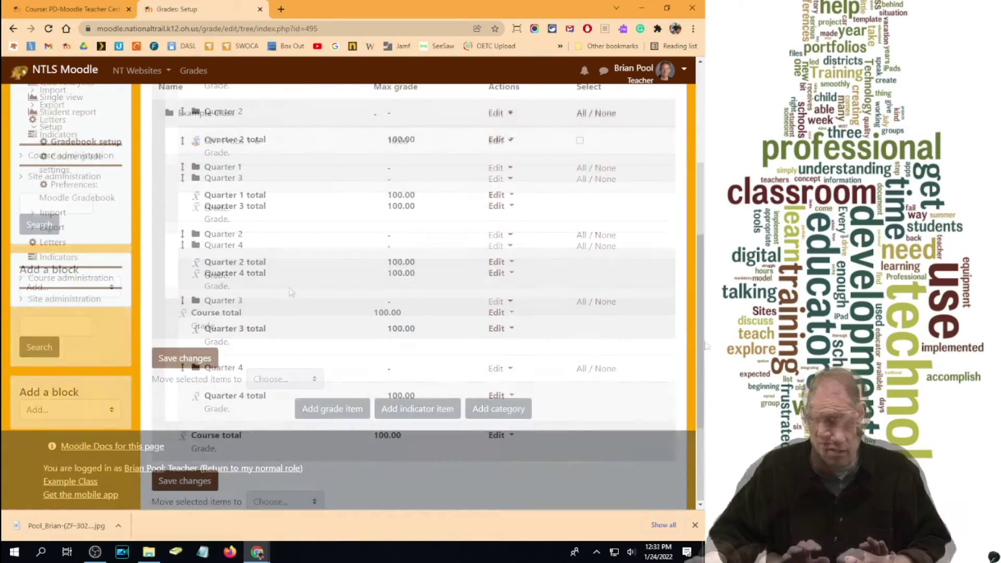
pyautogui.click(479, 407)
pyautogui.click(314, 190)
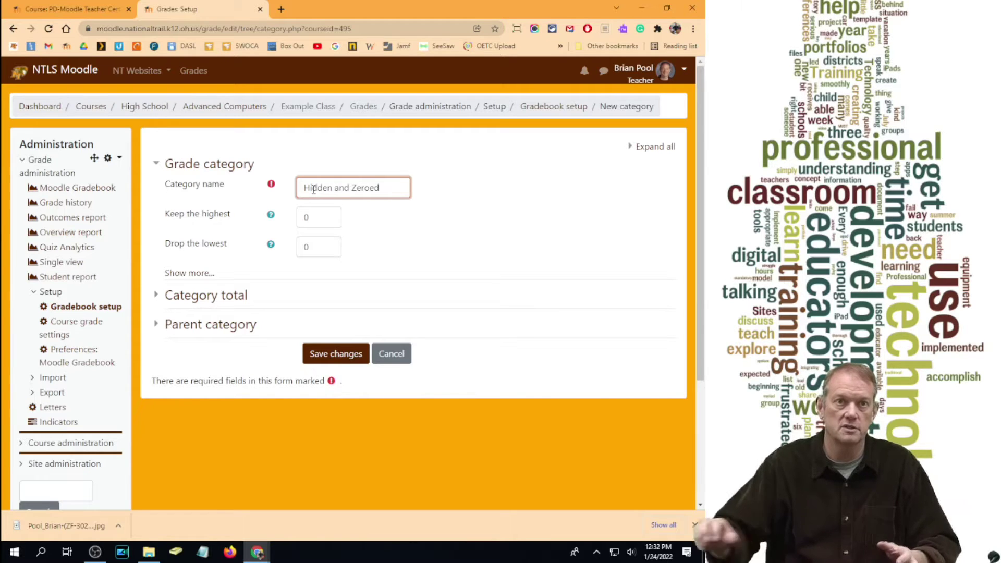
pyautogui.click(200, 296)
pyautogui.doubleClick(328, 355)
pyautogui.write('0')
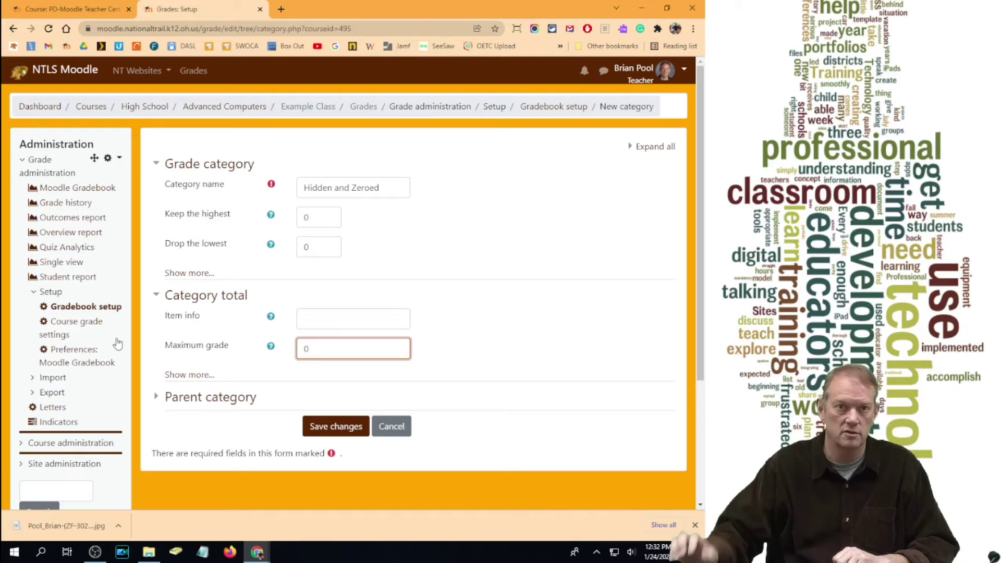
pyautogui.click(336, 426)
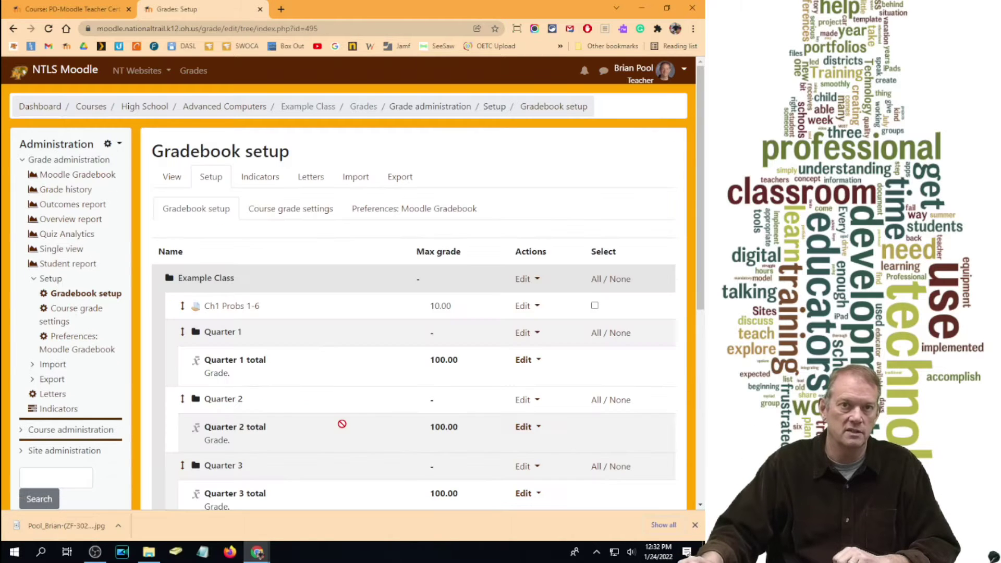
# - Move the Quarter 2 category into the Hidden and Zeroed category
pyautogui.scroll(-5, 466, 313)
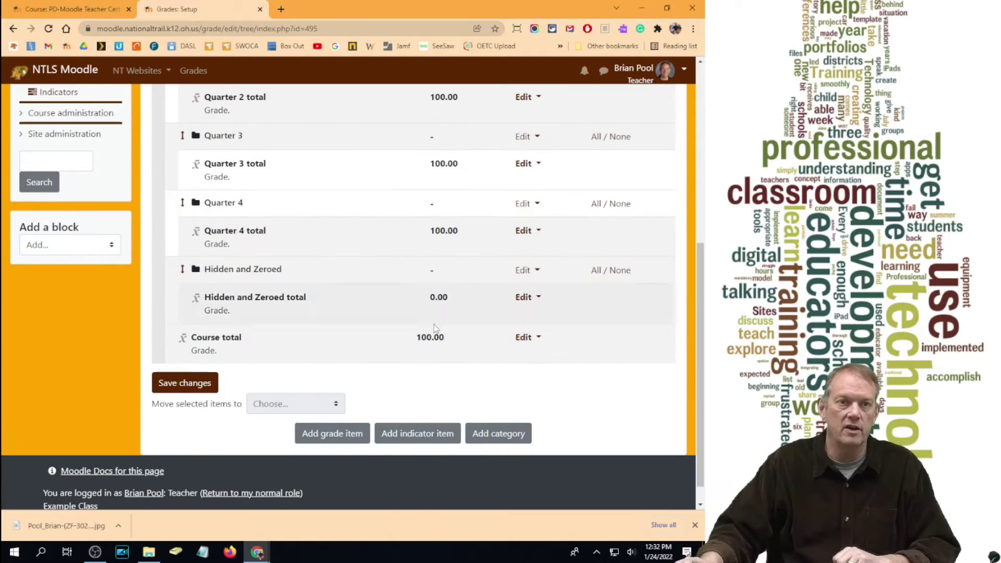
pyautogui.scroll(3, 365, 370)
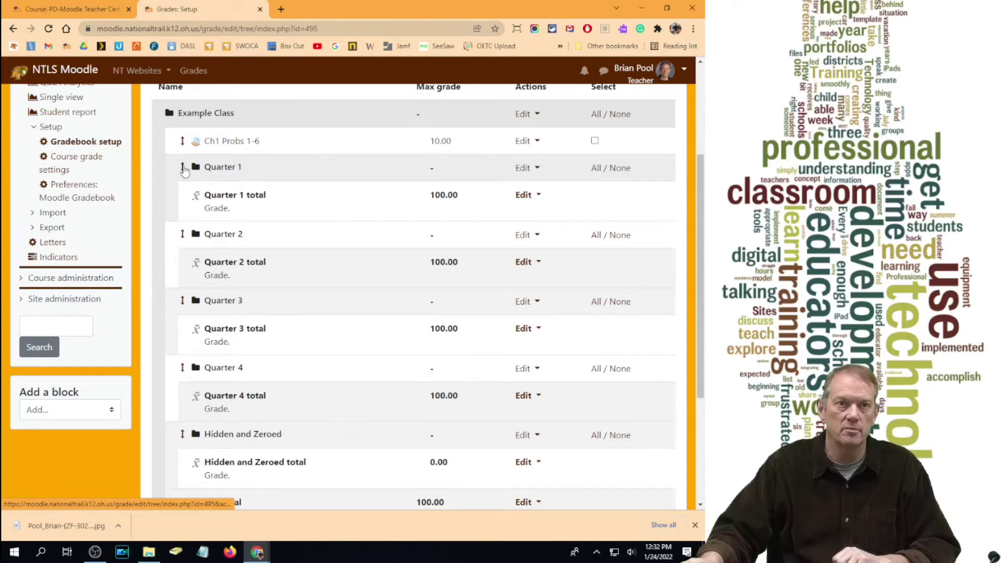
pyautogui.click(182, 236)
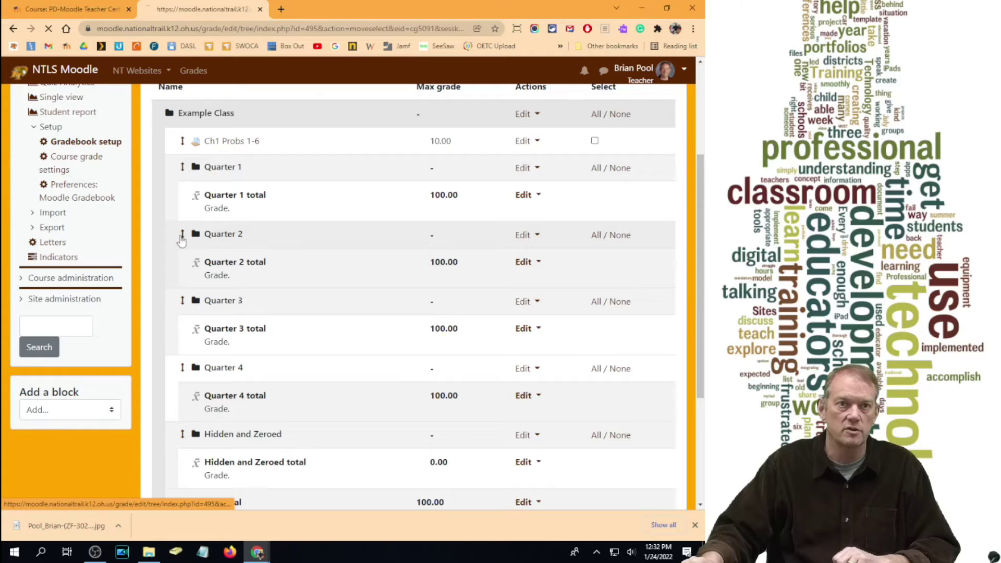
pyautogui.scroll(-5, 274, 289)
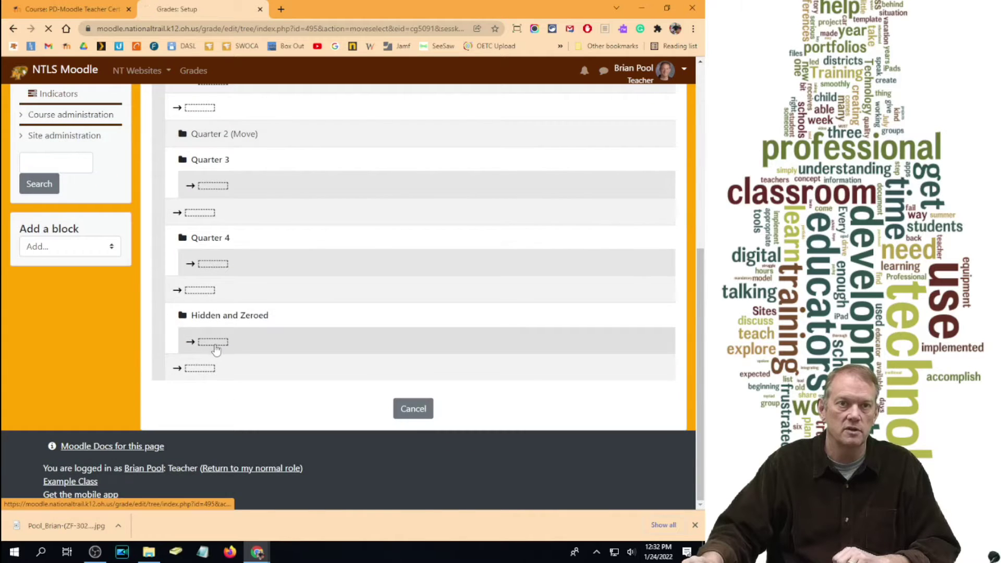
pyautogui.click(214, 344)
# - Move the Quarter 3 category into Quarter 2 within the Hidden and Zeroed category
pyautogui.scroll(-3, 198, 234)
pyautogui.click(182, 179)
pyautogui.scroll(-5, 227, 287)
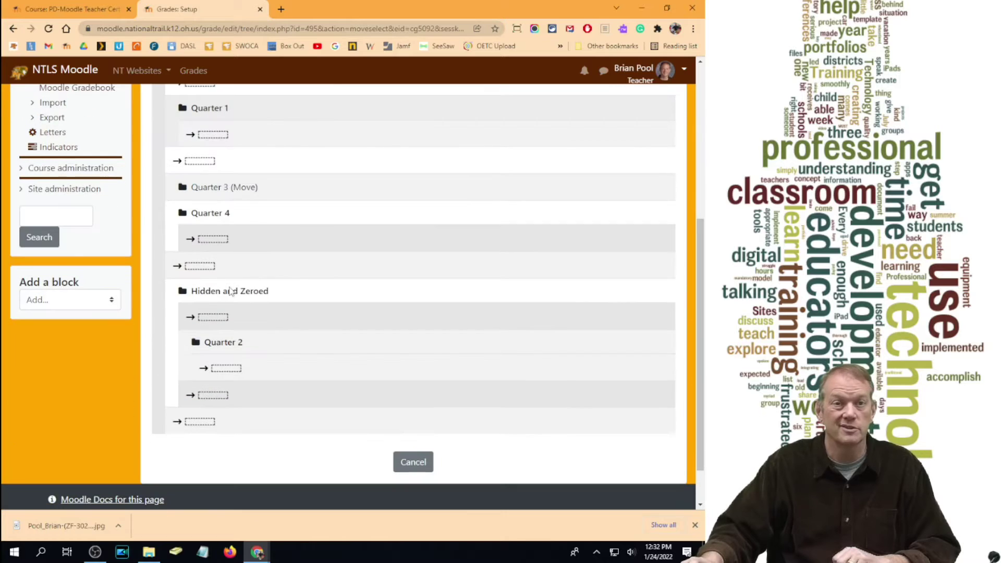
pyautogui.click(227, 369)
# - Move the Quarter 4 category directly into the Hidden and Zeroed category
pyautogui.scroll(-5, 313, 268)
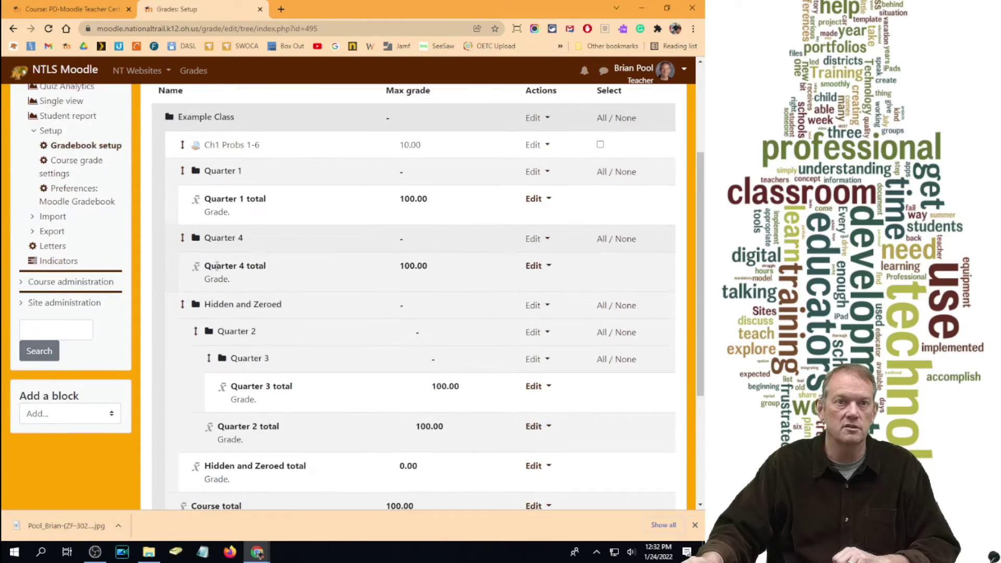
pyautogui.click(183, 177)
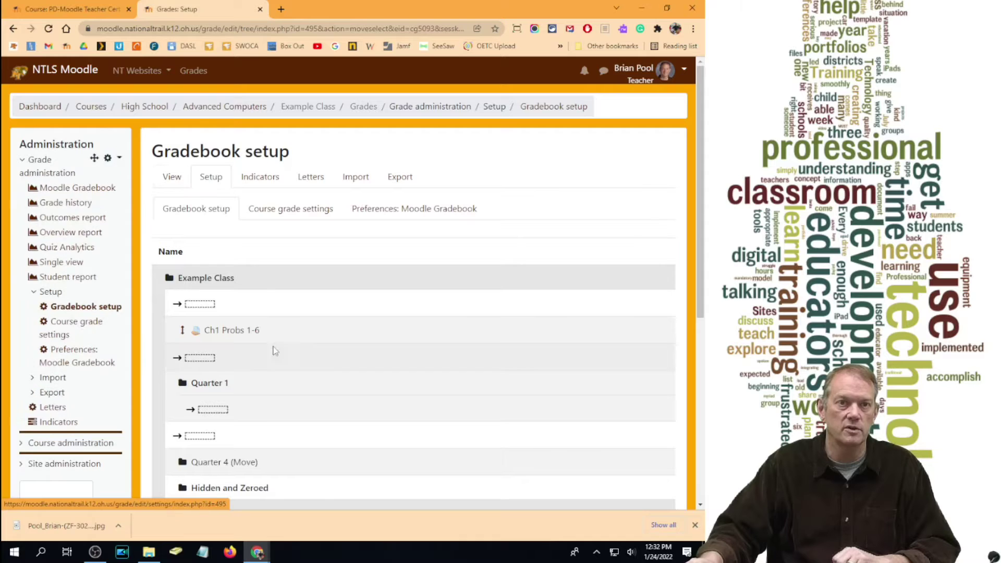
pyautogui.scroll(-5, 261, 365)
pyautogui.click(218, 344)
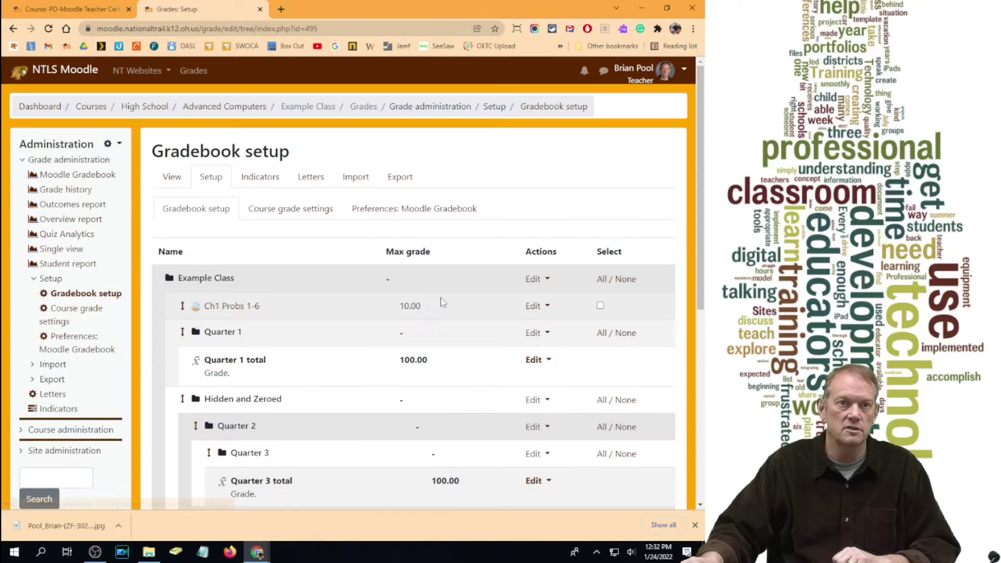
# - Hide the Hidden and Zeroed category together with the quarter categories inside it
pyautogui.scroll(-3, 349, 300)
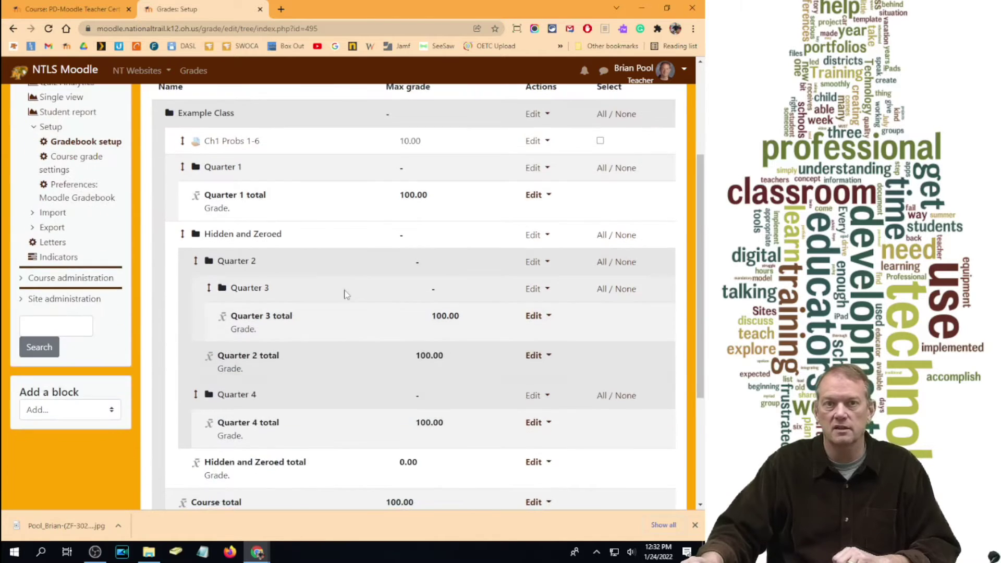
pyautogui.click(531, 237)
pyautogui.click(488, 291)
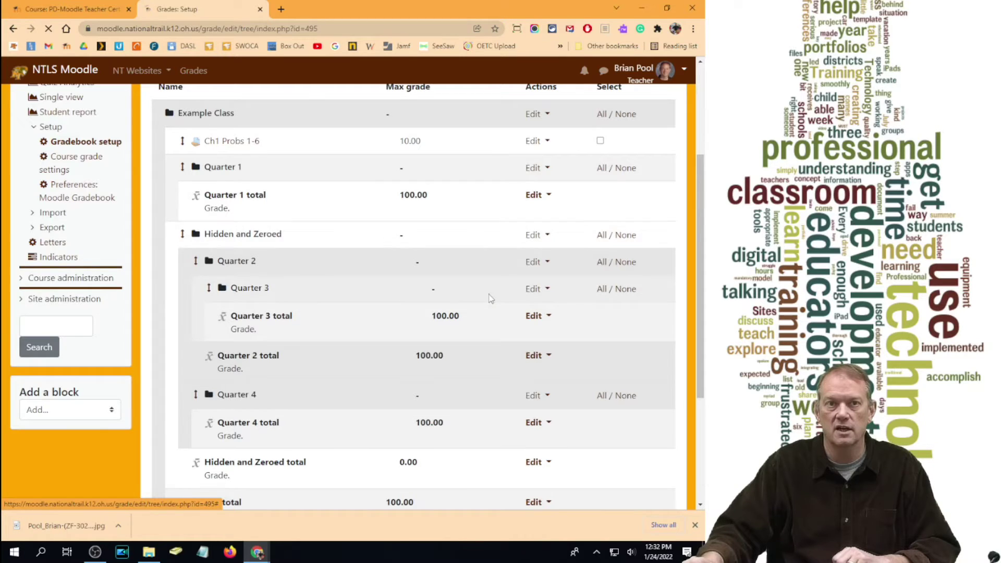
pyautogui.scroll(-6, 489, 299)
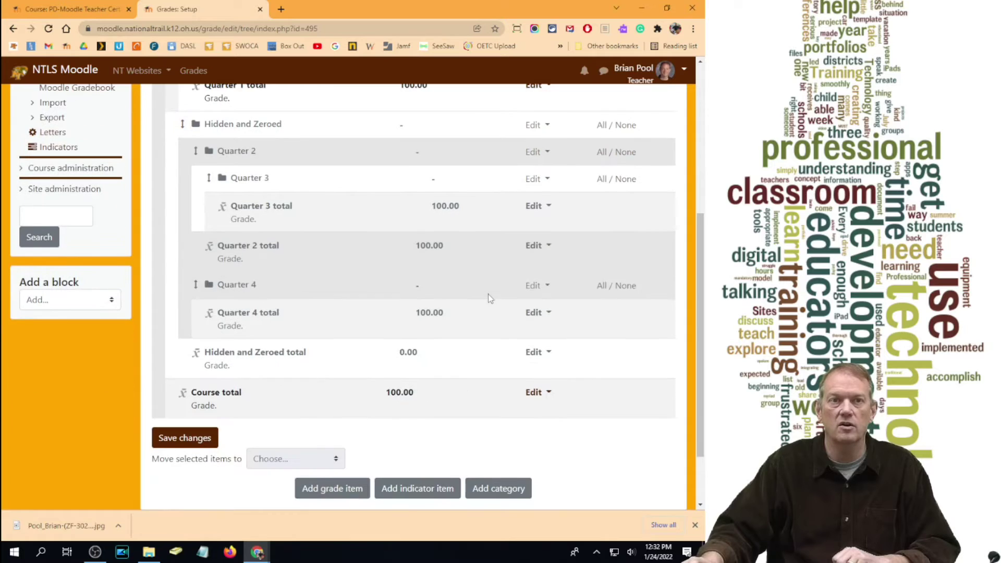
# - Move the Ch1 Probs 1-6 grade item into the Quarter 1 category
pyautogui.scroll(3, 488, 299)
pyautogui.scroll(3, 489, 298)
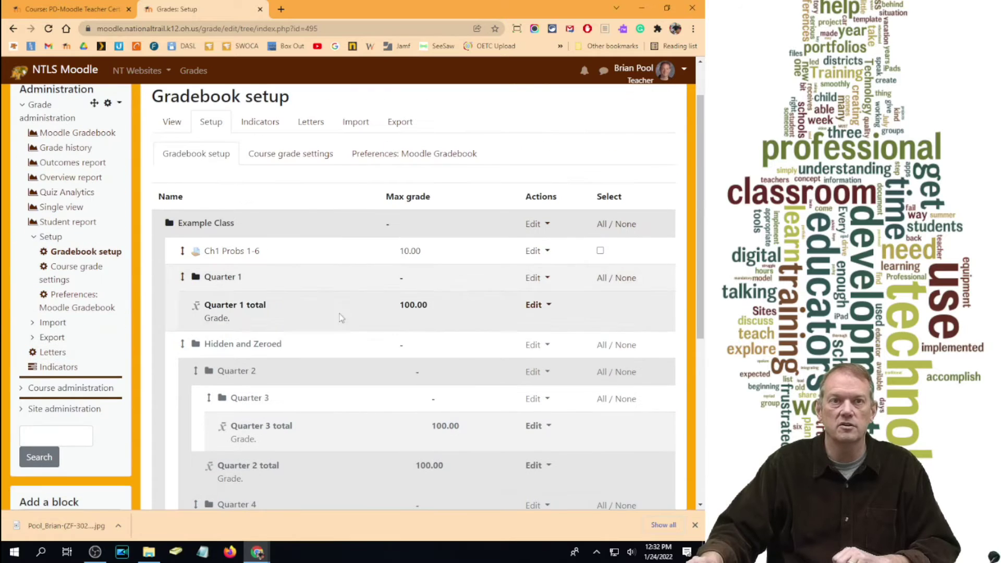
pyautogui.click(183, 253)
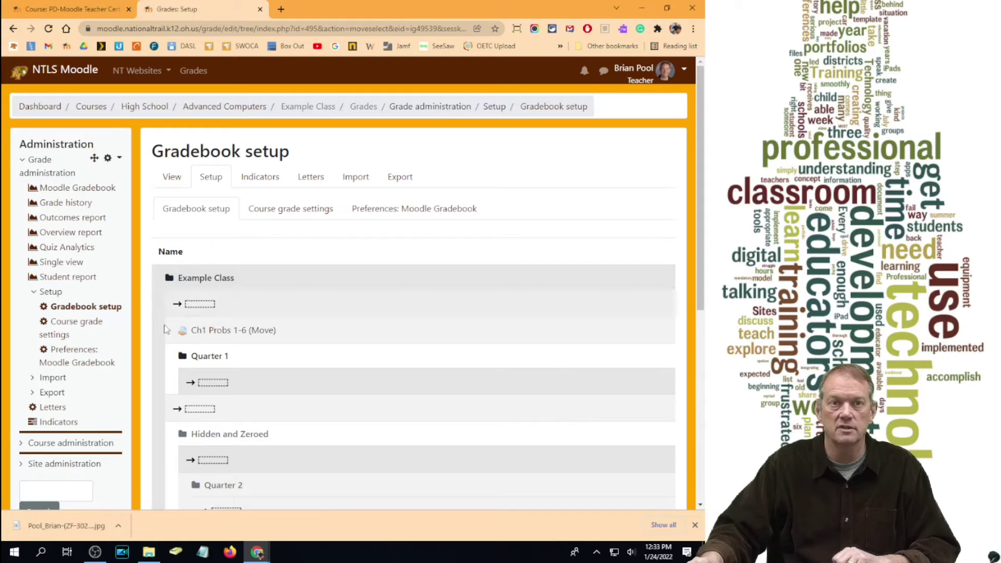
pyautogui.click(216, 385)
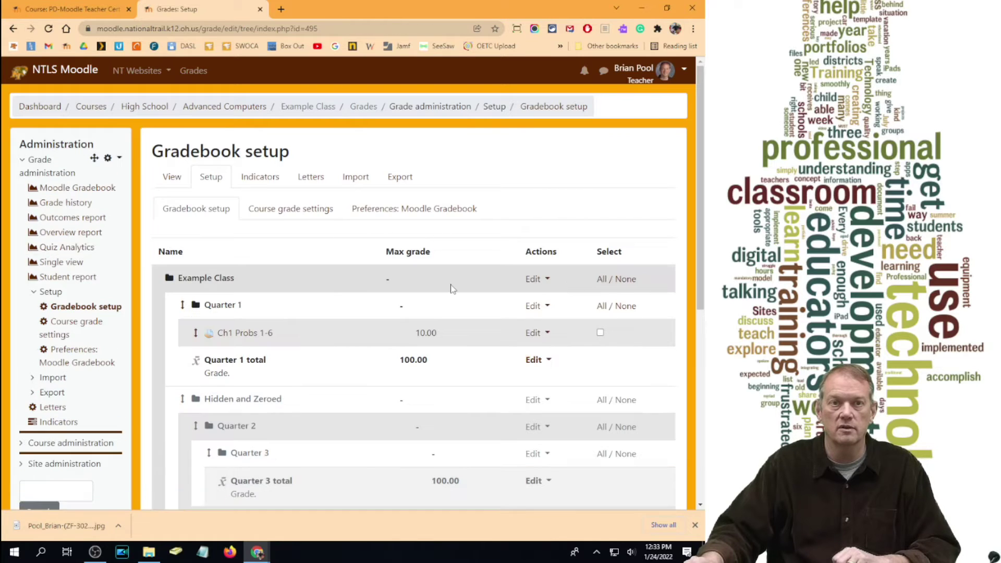
pyautogui.scroll(-5, 451, 289)
pyautogui.scroll(5, 452, 289)
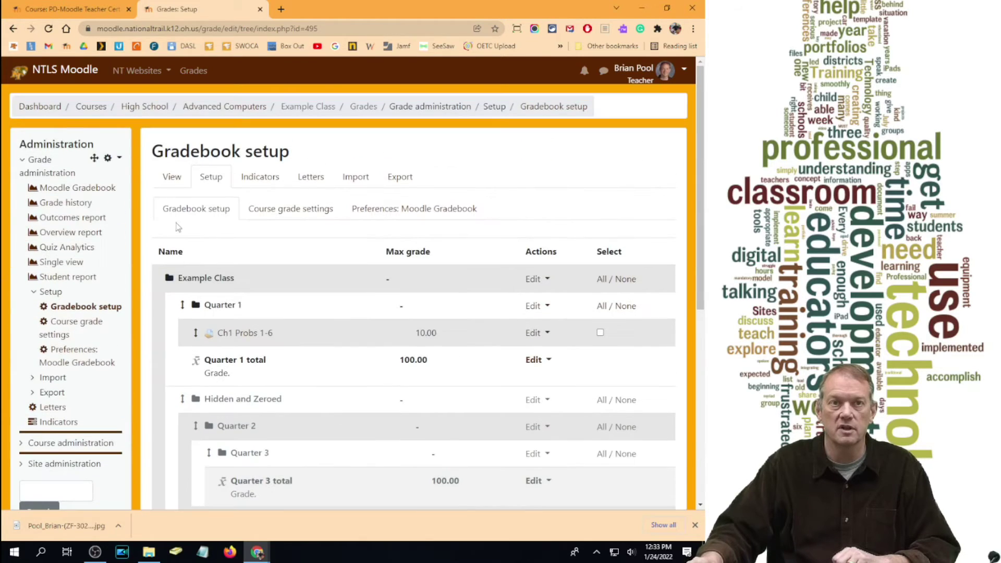
# - View the Moodle Gradebook report and return to the gradebook setup to review the category hierarchy and totals
pyautogui.click(172, 179)
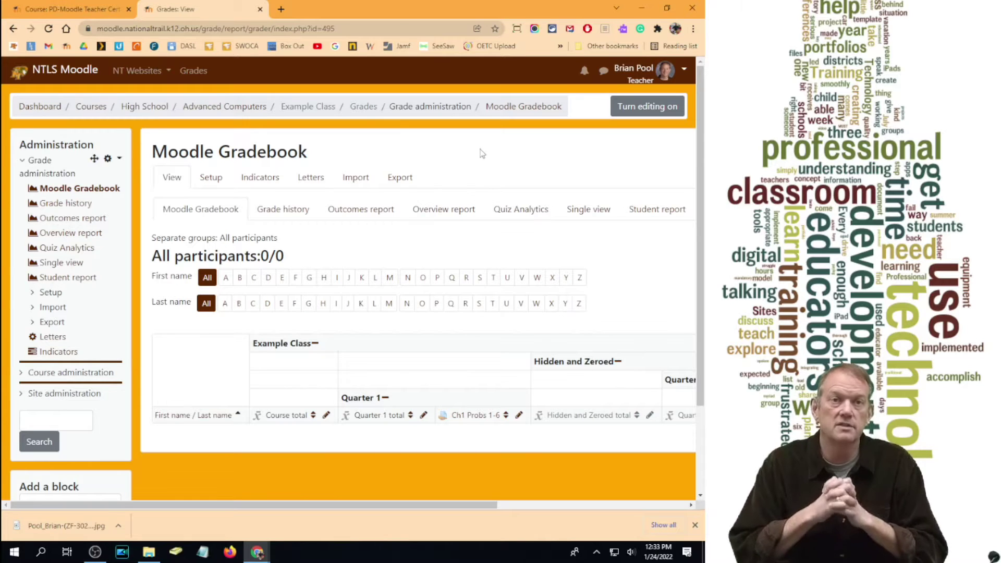
pyautogui.click(217, 178)
pyautogui.scroll(-2, 217, 207)
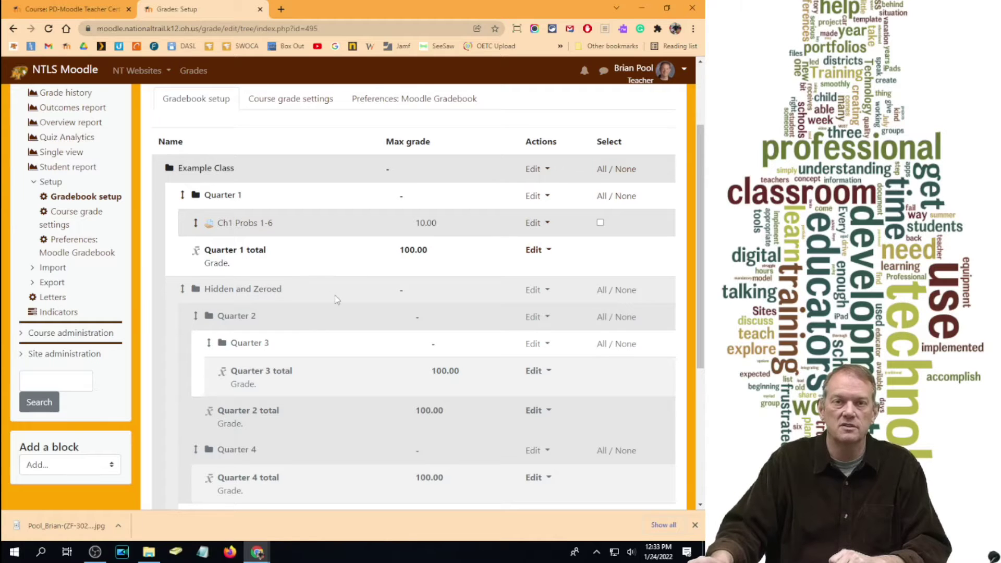
pyautogui.scroll(-3, 335, 295)
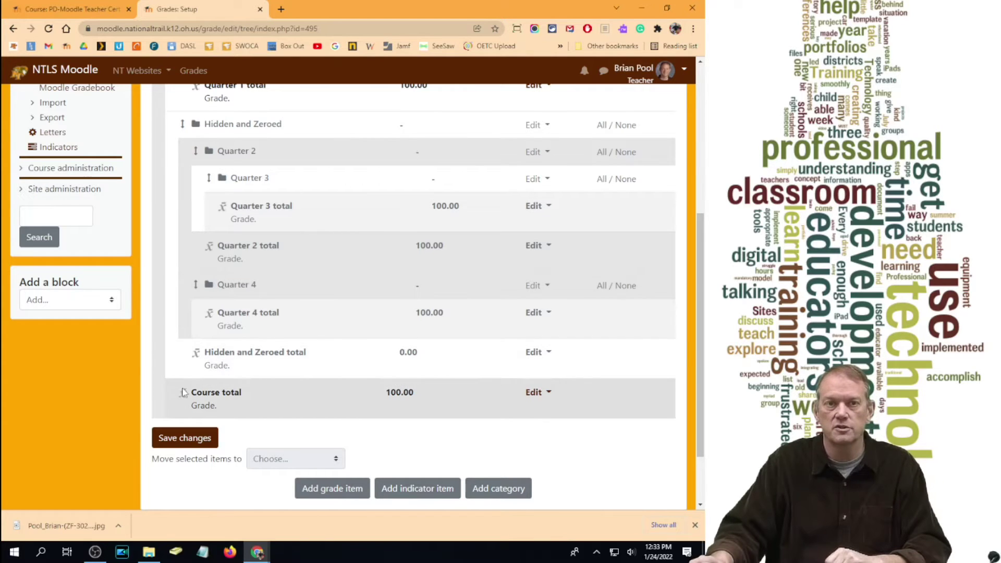
pyautogui.scroll(2, 259, 399)
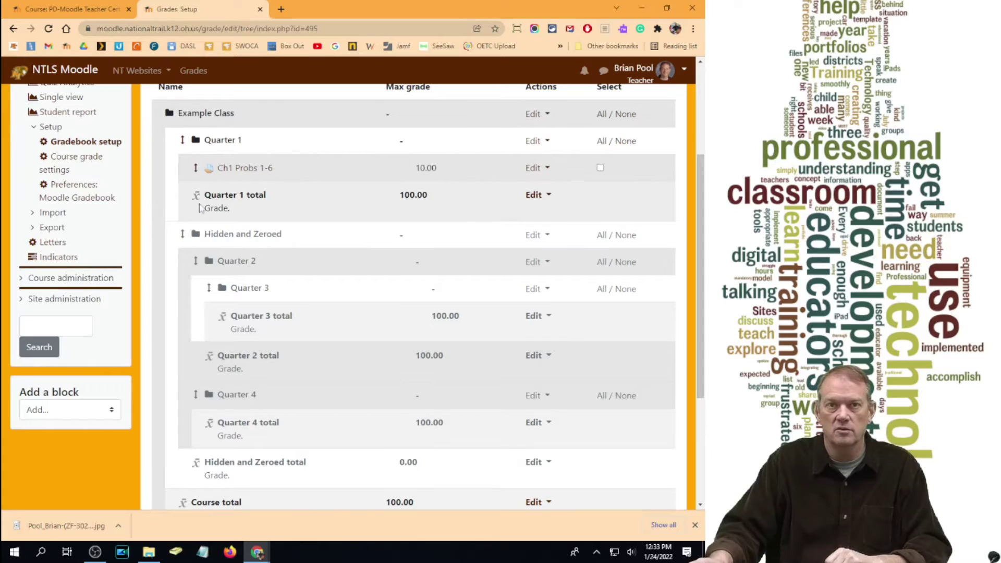
pyautogui.scroll(3, 211, 183)
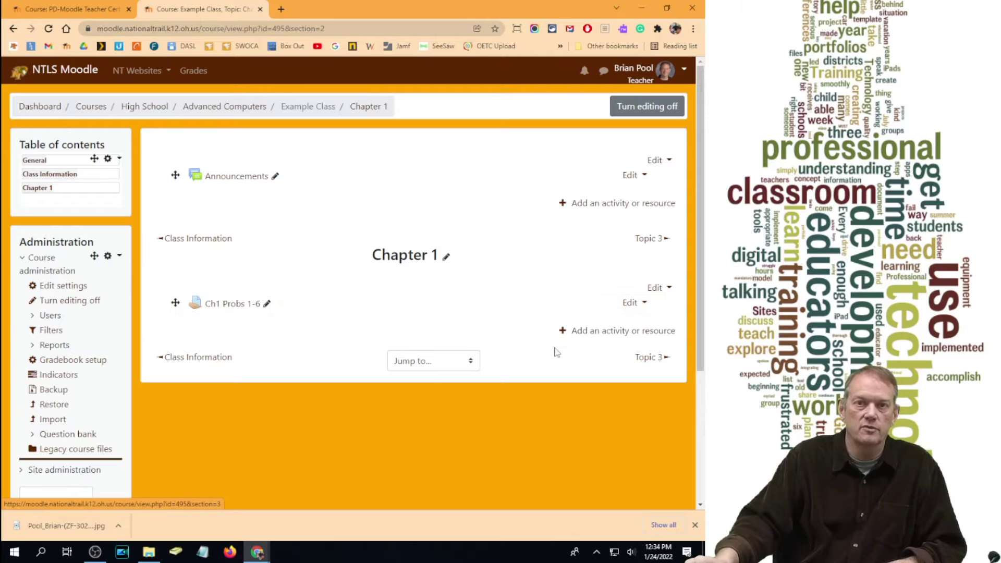
# - Add a Chapter 1 assignment named "Ch1 - Prob 7-10" whose description asks for reading pages 21-40, answering in a Google Doc and submitting its link
pyautogui.click(619, 334)
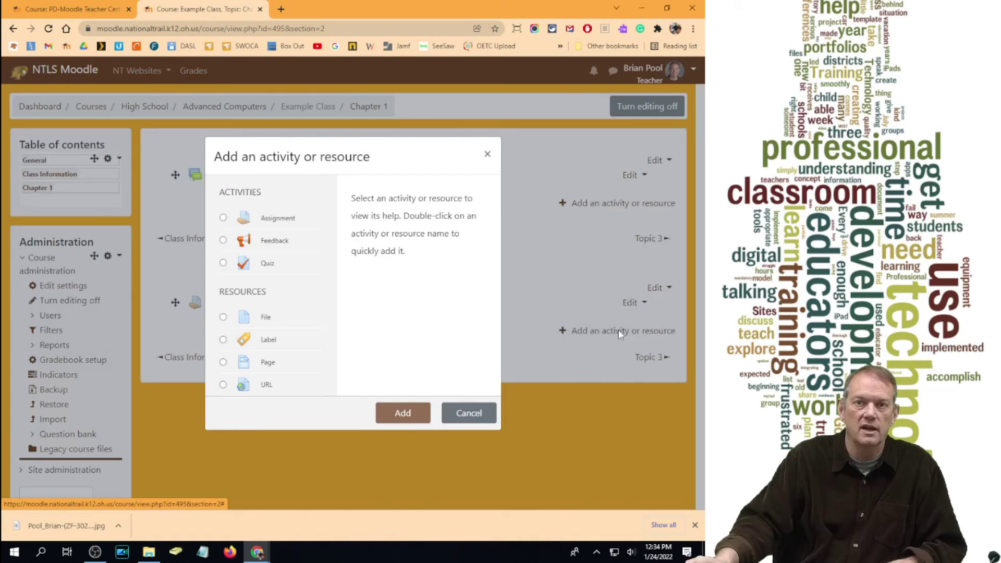
pyautogui.click(222, 219)
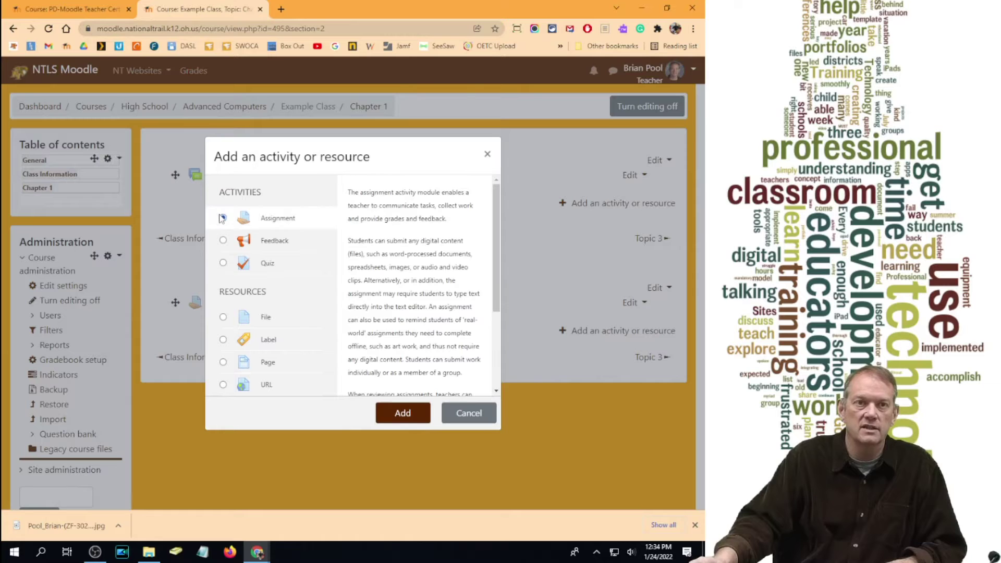
pyautogui.click(405, 414)
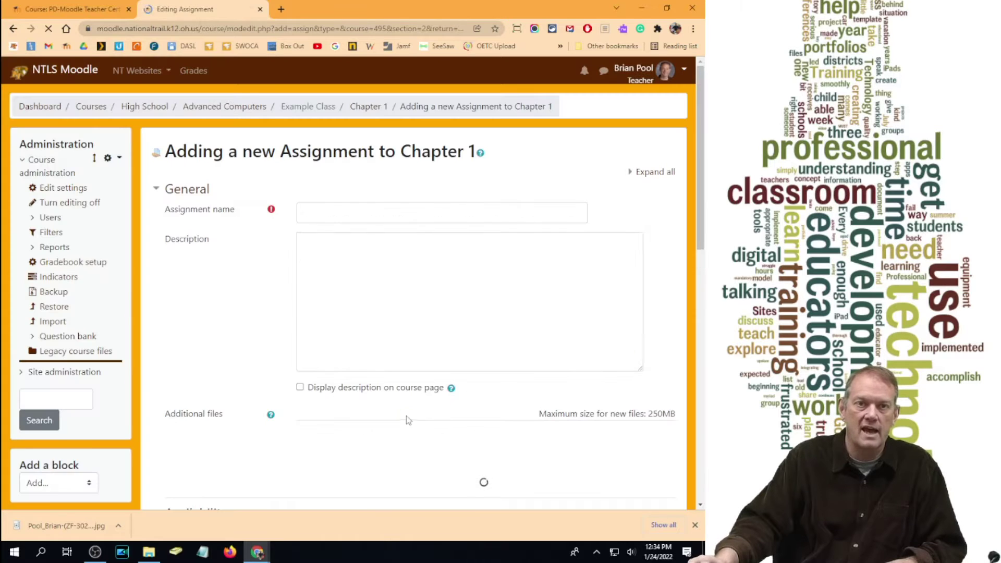
pyautogui.click(341, 213)
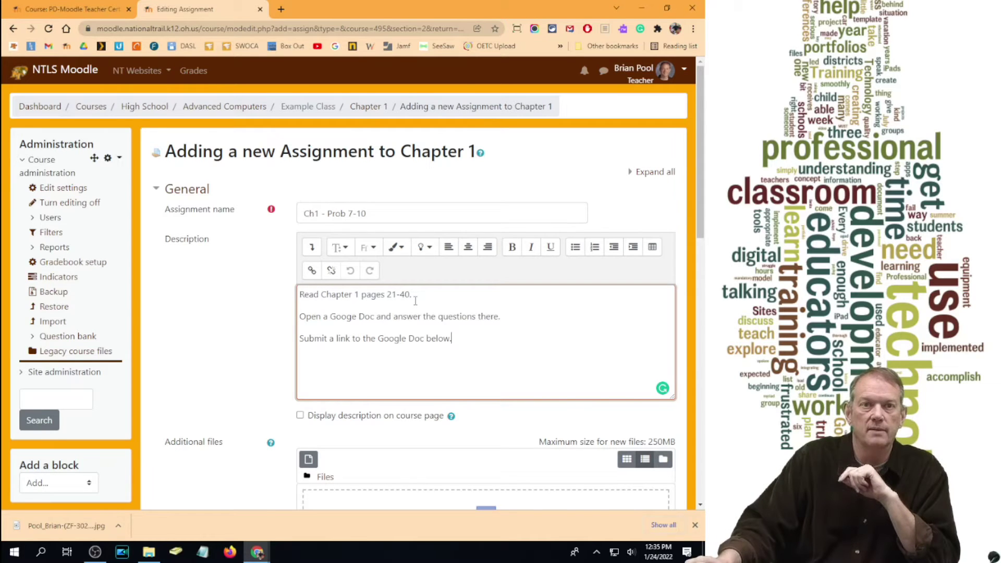
pyautogui.scroll(-1, 365, 287)
pyautogui.moveTo(301, 263); pyautogui.dragTo(449, 285)
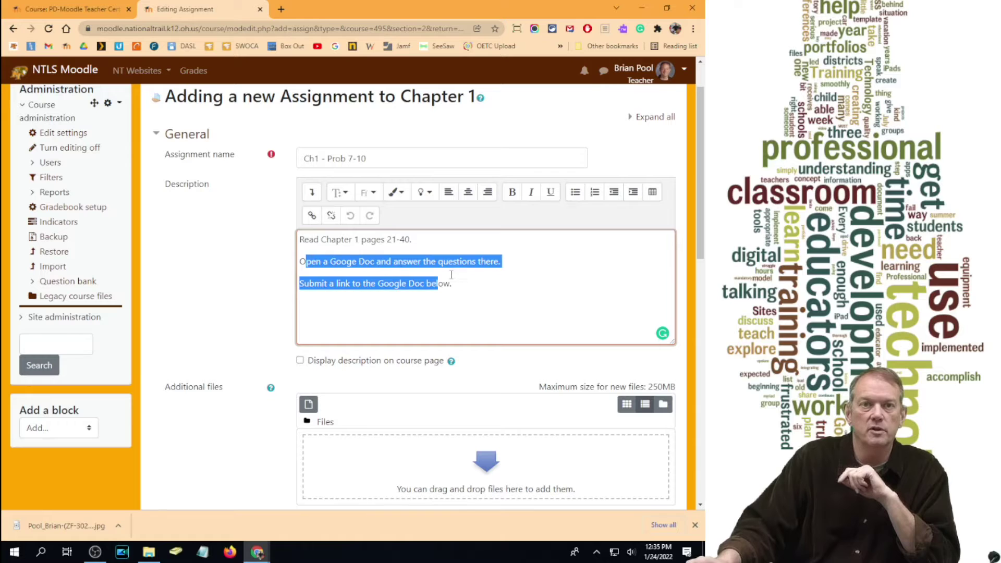
pyautogui.click(497, 272)
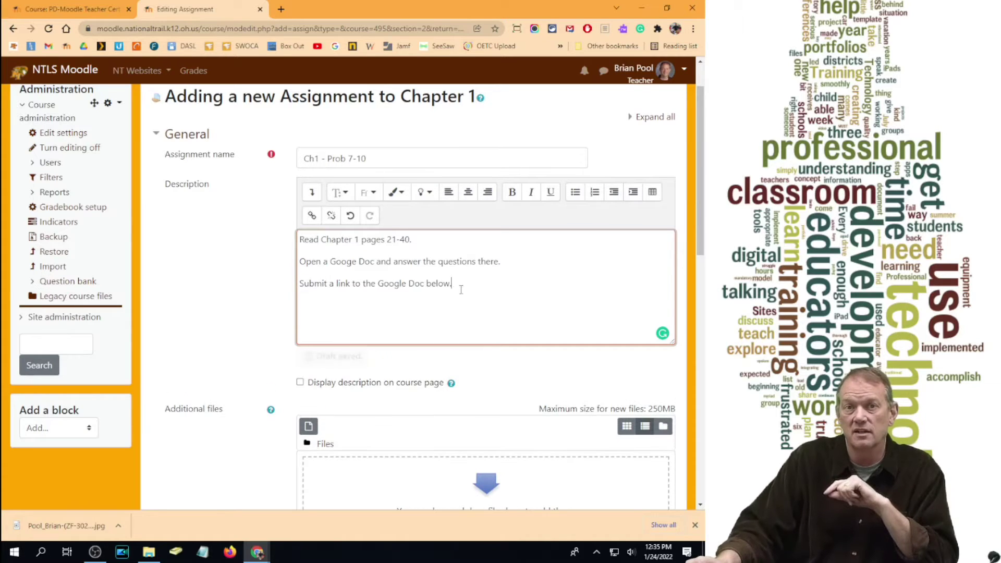
# - Set the assignment's due date to 4 February 2022 and turn off file submissions, leaving only online text
pyautogui.scroll(-3, 456, 293)
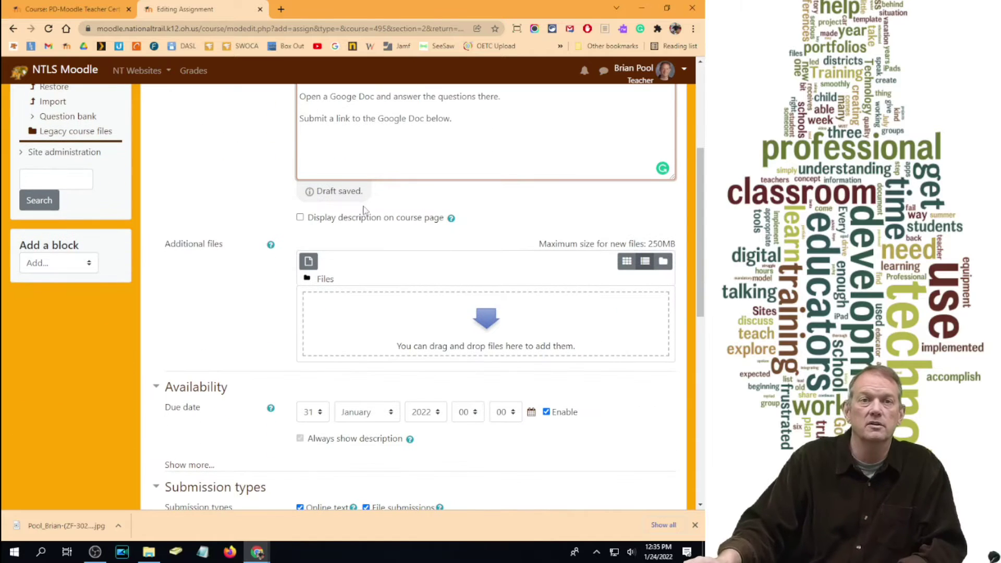
pyautogui.scroll(-4, 368, 205)
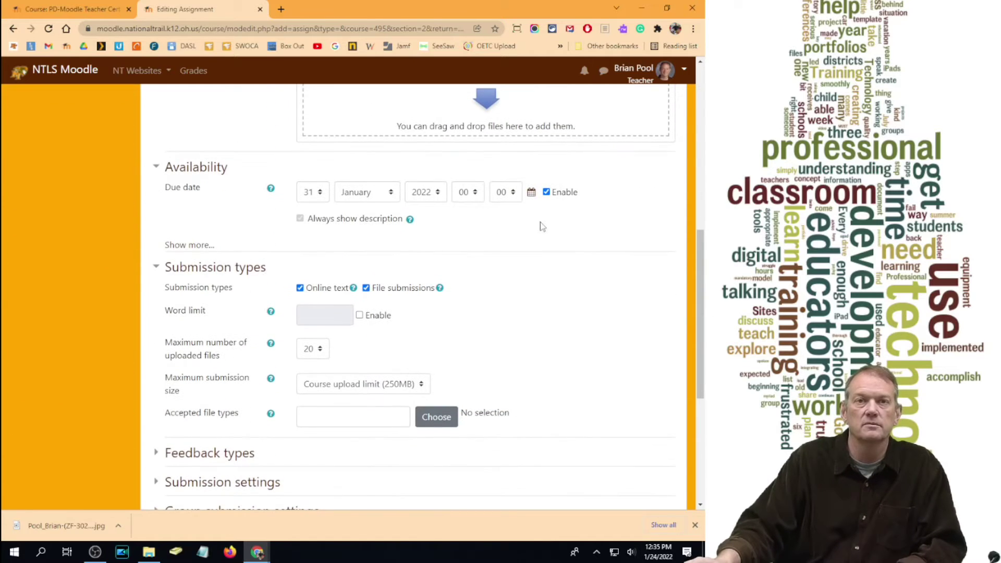
pyautogui.click(531, 193)
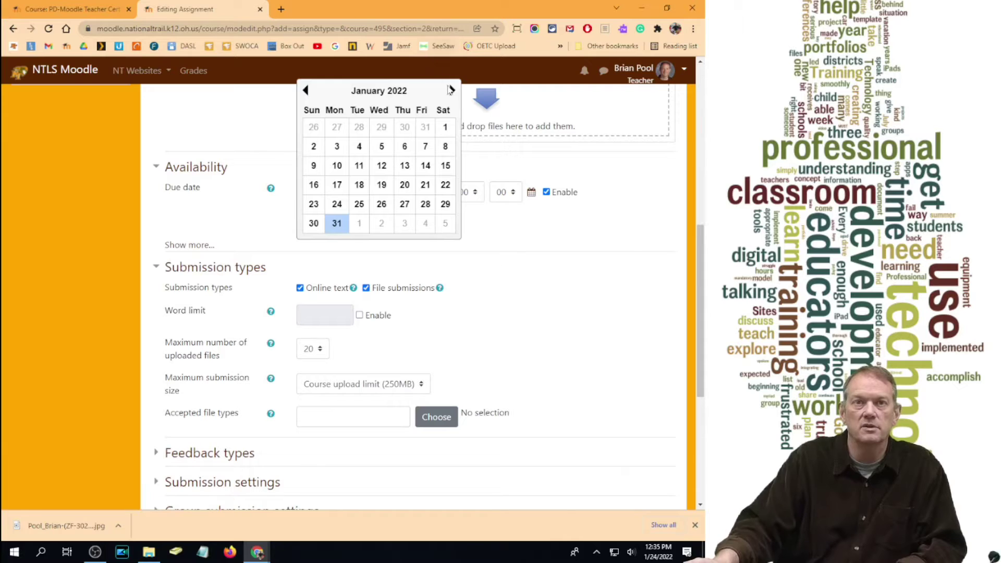
pyautogui.click(452, 90)
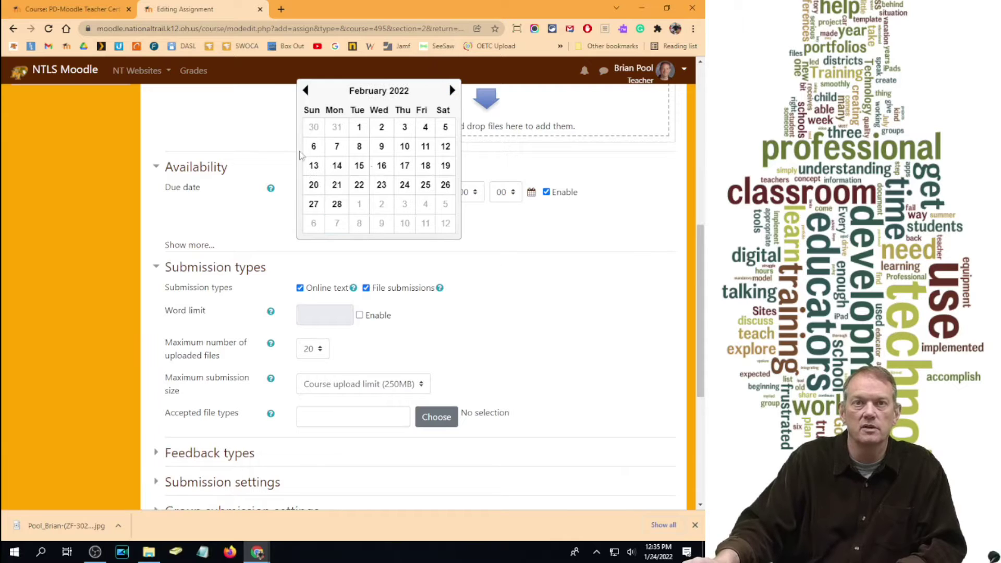
pyautogui.click(425, 126)
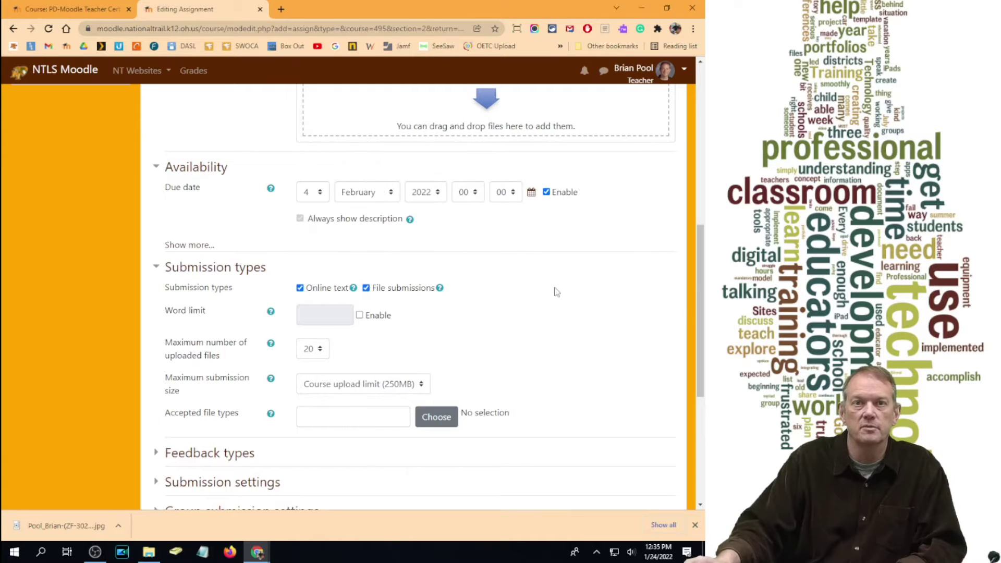
pyautogui.click(371, 288)
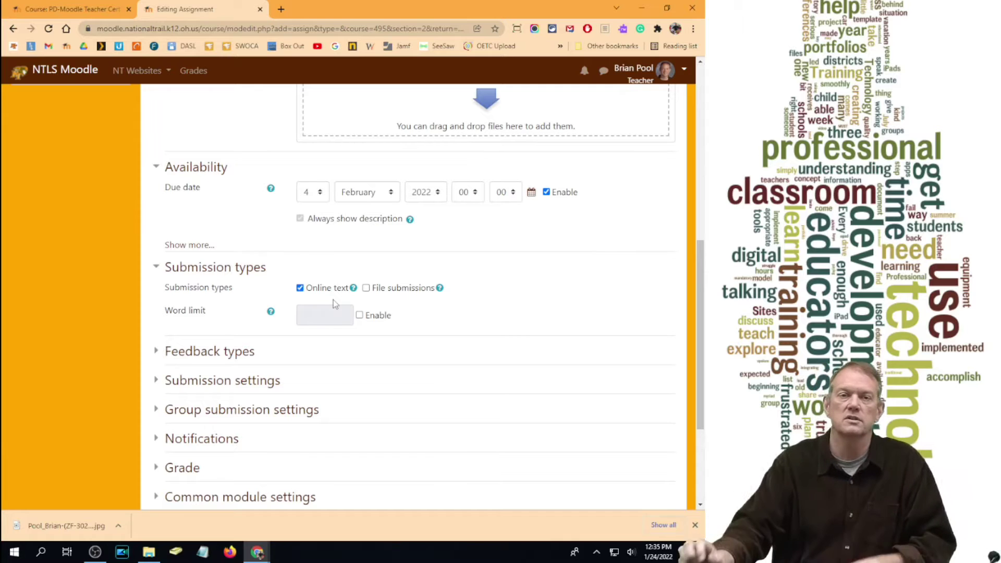
# - Set the maximum grade to 10 points in the Quarter 1 grade category, and save the assignment back to the course
pyautogui.scroll(-3, 375, 312)
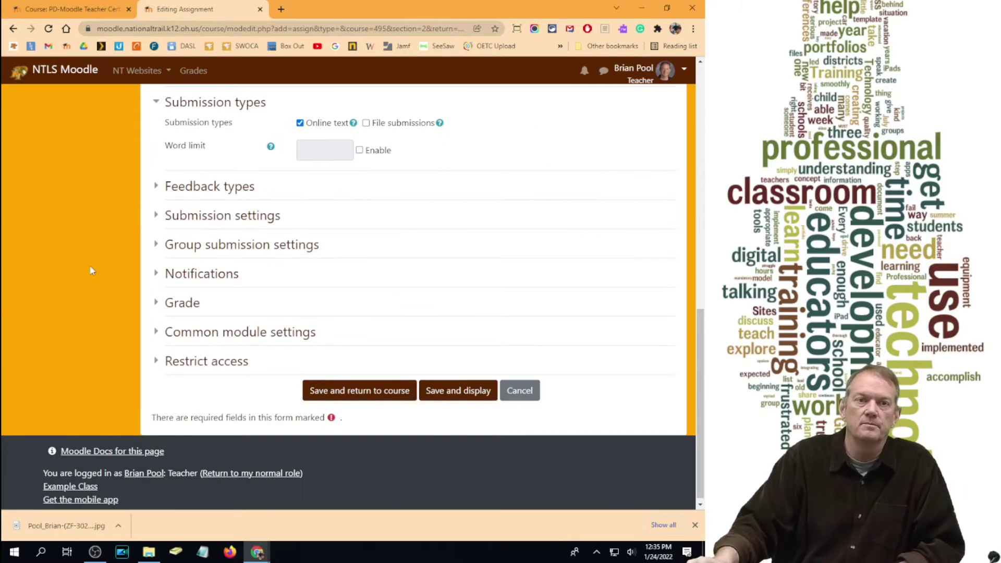
pyautogui.click(182, 302)
pyautogui.doubleClick(315, 390)
pyautogui.write('10')
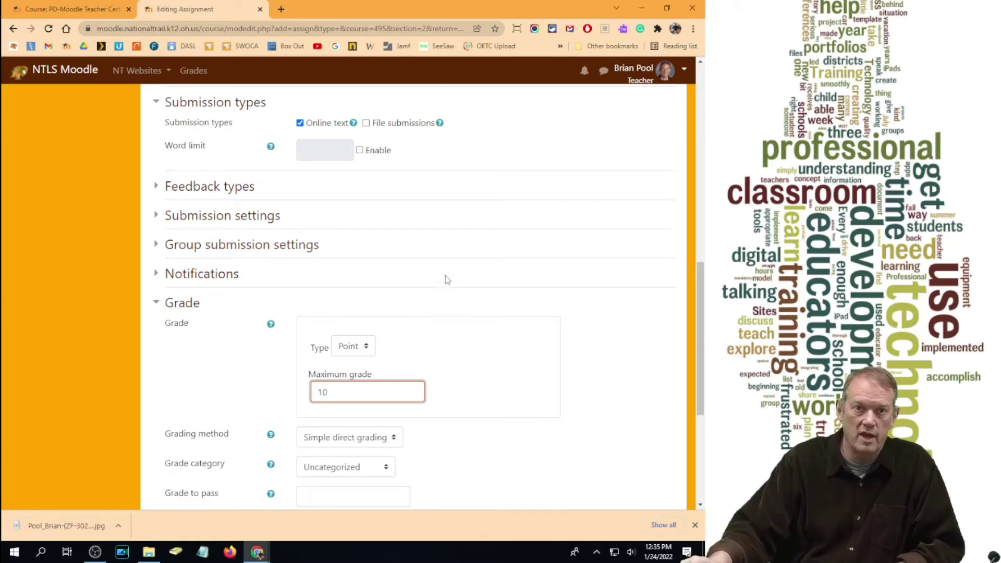
pyautogui.scroll(-4, 442, 279)
pyautogui.click(341, 254)
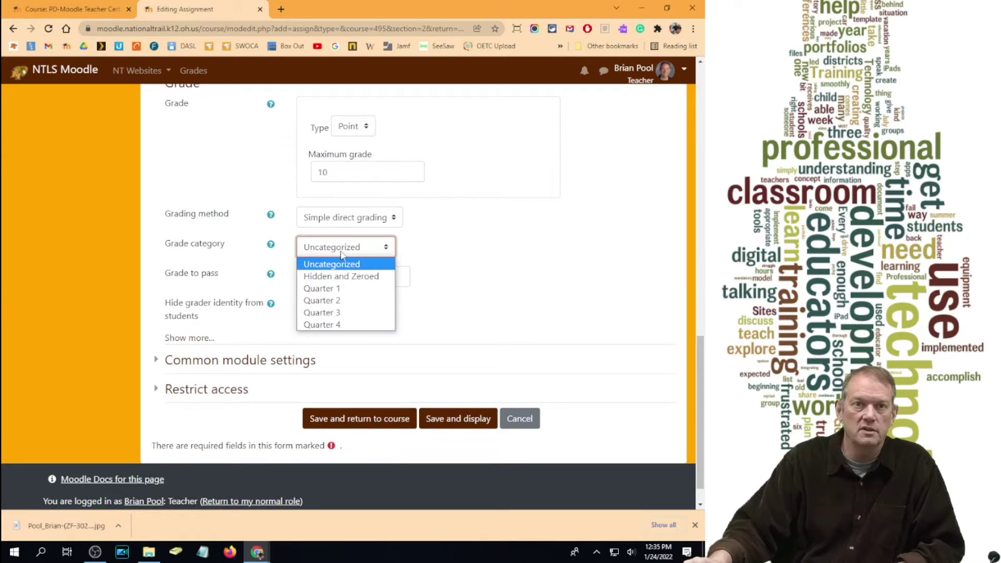
pyautogui.click(337, 290)
pyautogui.scroll(-1, 493, 307)
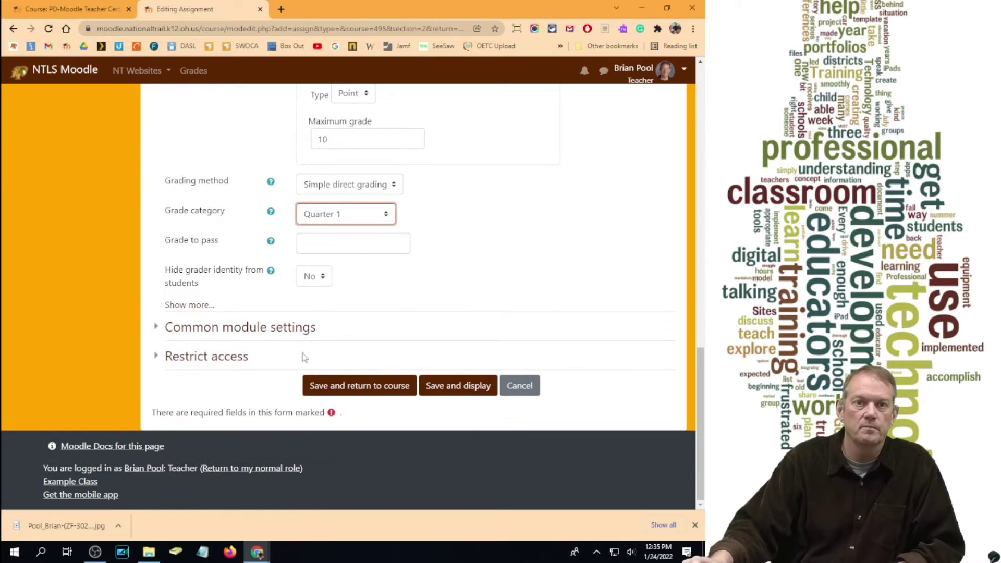
pyautogui.click(372, 386)
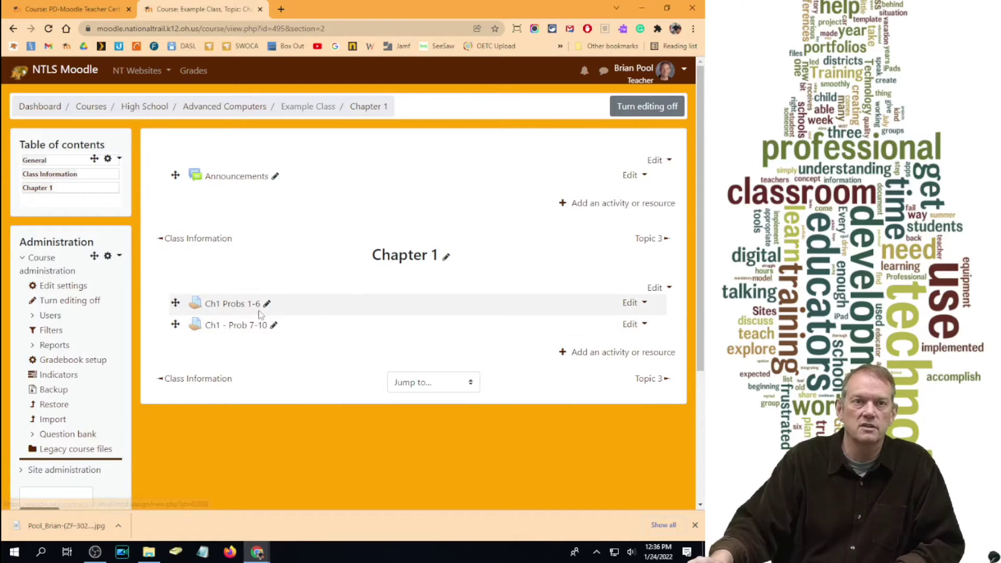
# - Review the Ch1 Prob 7-10 assignment as the student and open its online text submission form
pyautogui.click(257, 326)
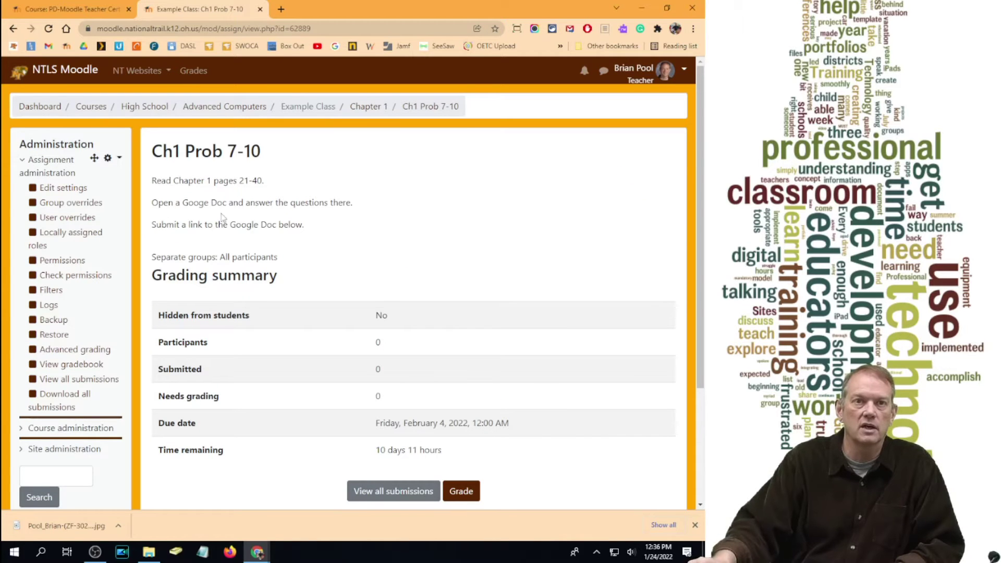
pyautogui.scroll(-3, 450, 231)
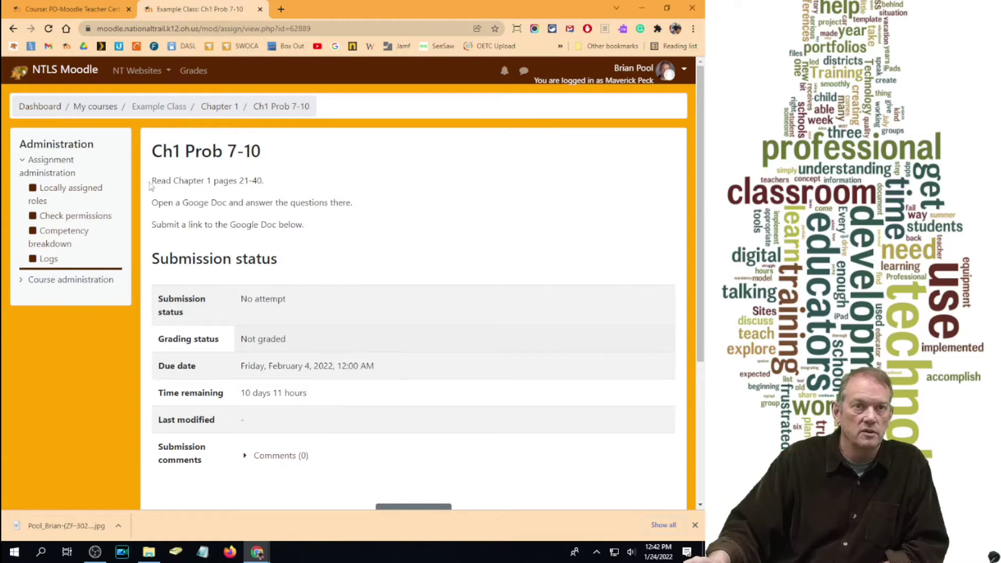
pyautogui.scroll(-2, 368, 311)
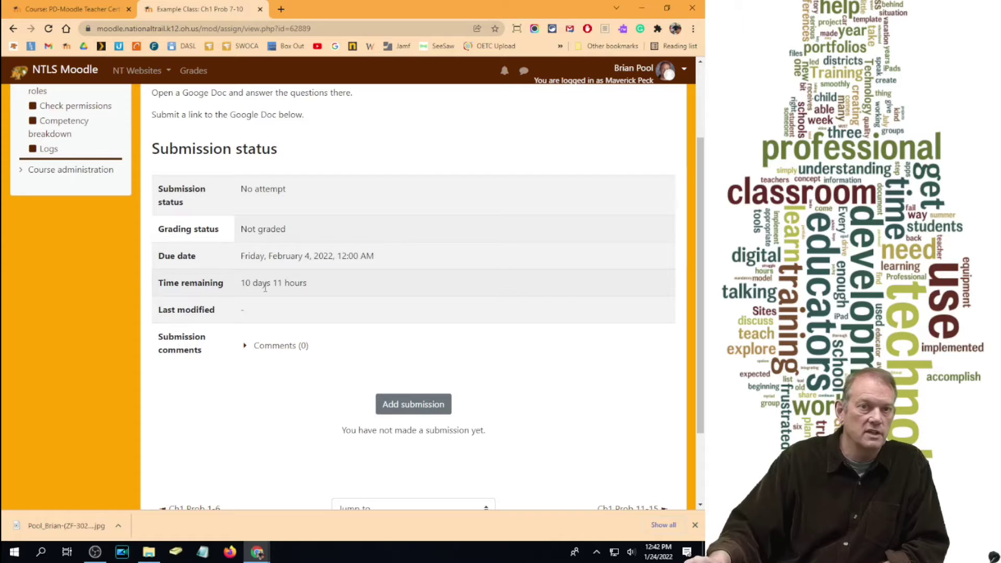
pyautogui.click(409, 410)
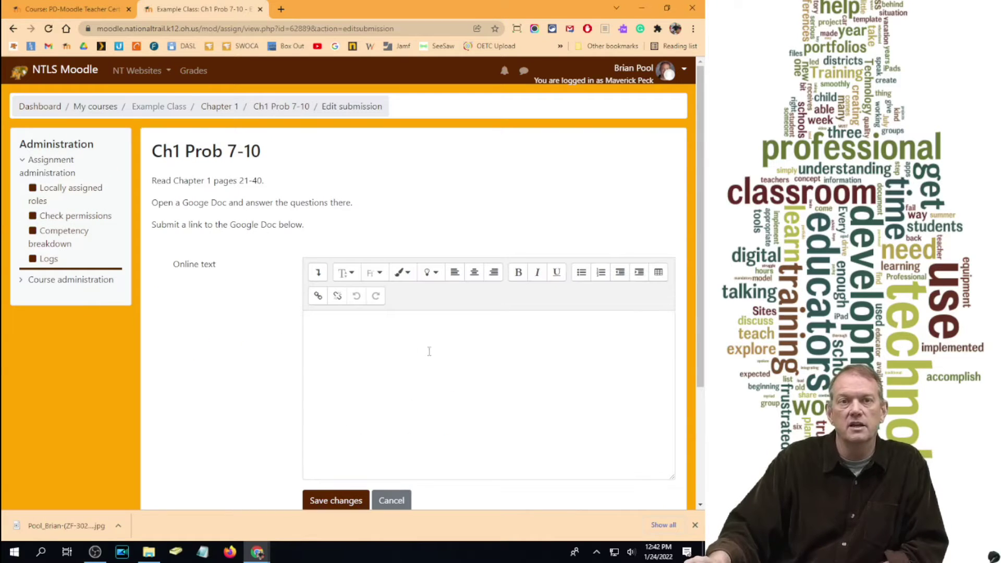
pyautogui.click(373, 344)
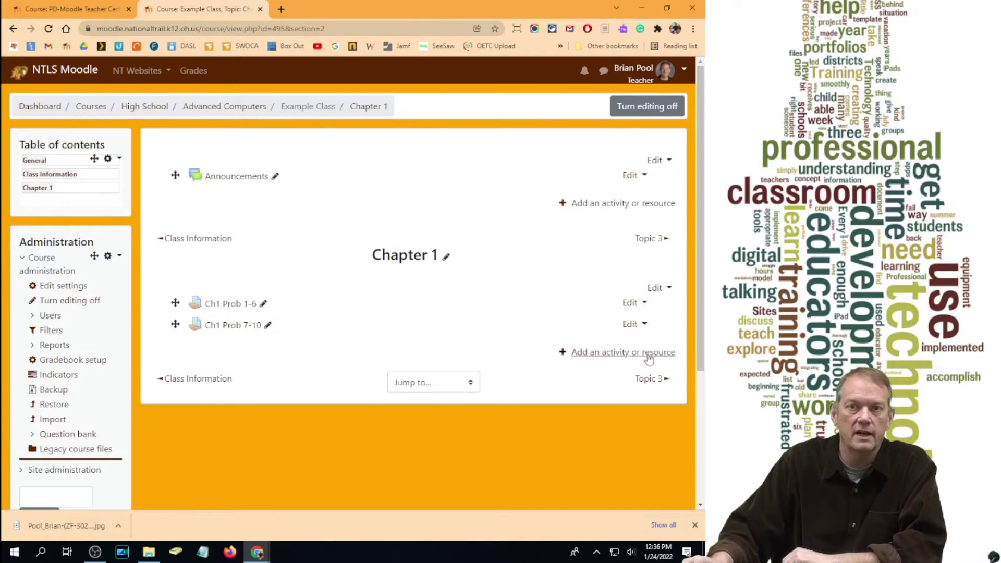
# - Add a Chapter 1 assignment named "Ch1 Prob 11-15" with instructions to read pages 40-50 and do problems 11-15 in the text area
pyautogui.click(647, 354)
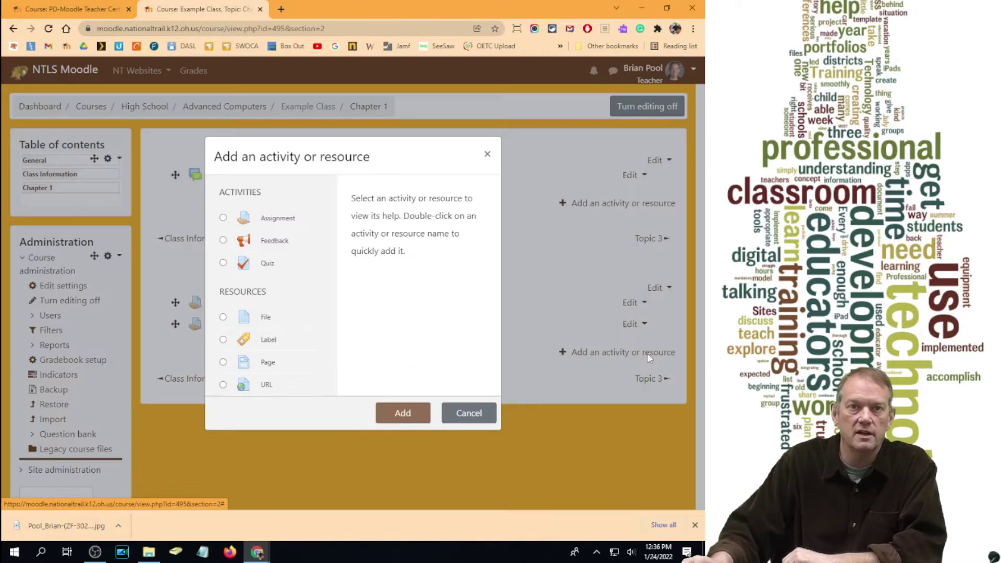
pyautogui.click(222, 218)
pyautogui.click(410, 419)
pyautogui.click(316, 211)
pyautogui.write('Ch1 Prob 11-15')
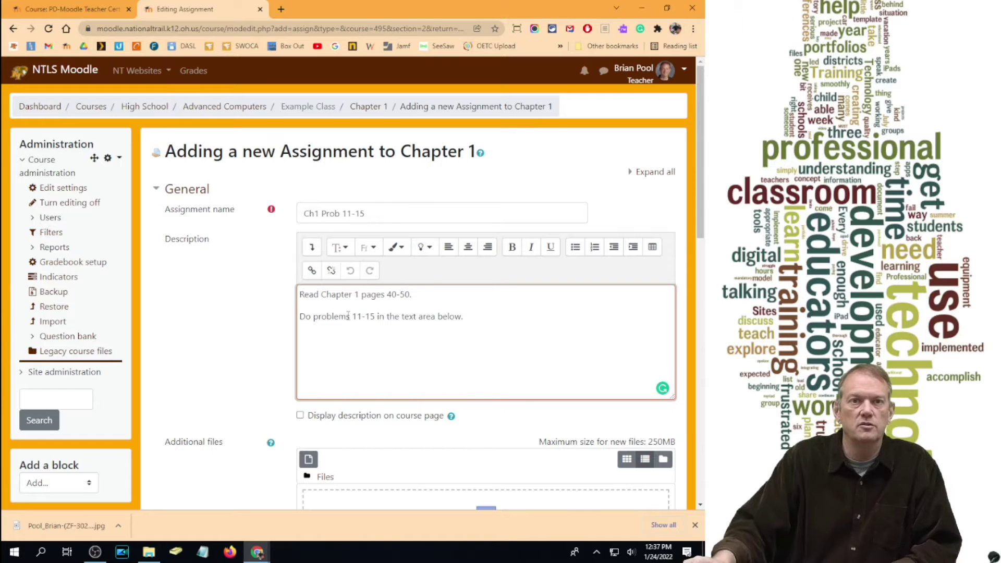
# - Turn off file submissions for the Ch1 Prob 11-15 assignment so it accepts only online text
pyautogui.scroll(-7, 354, 267)
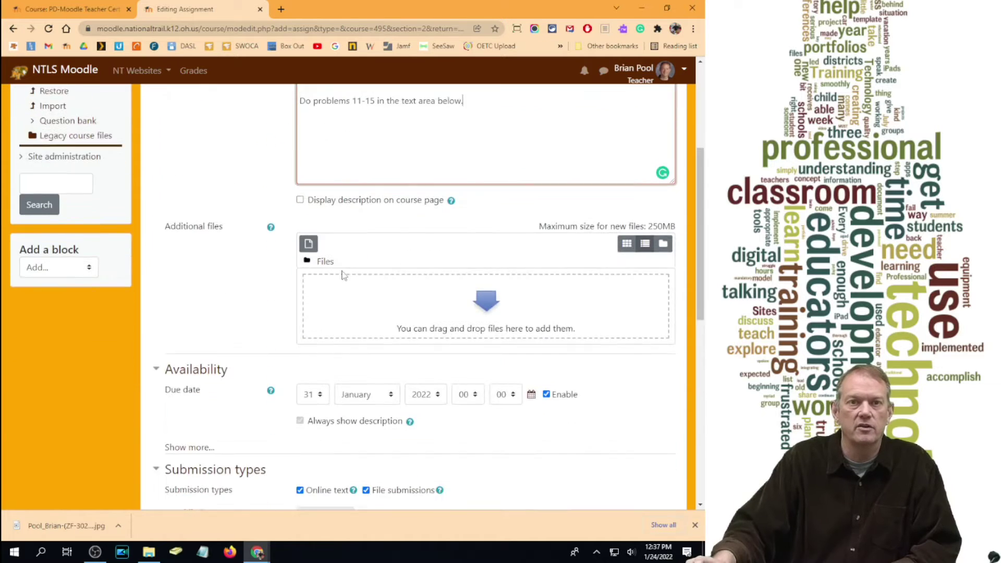
pyautogui.scroll(-2, 354, 267)
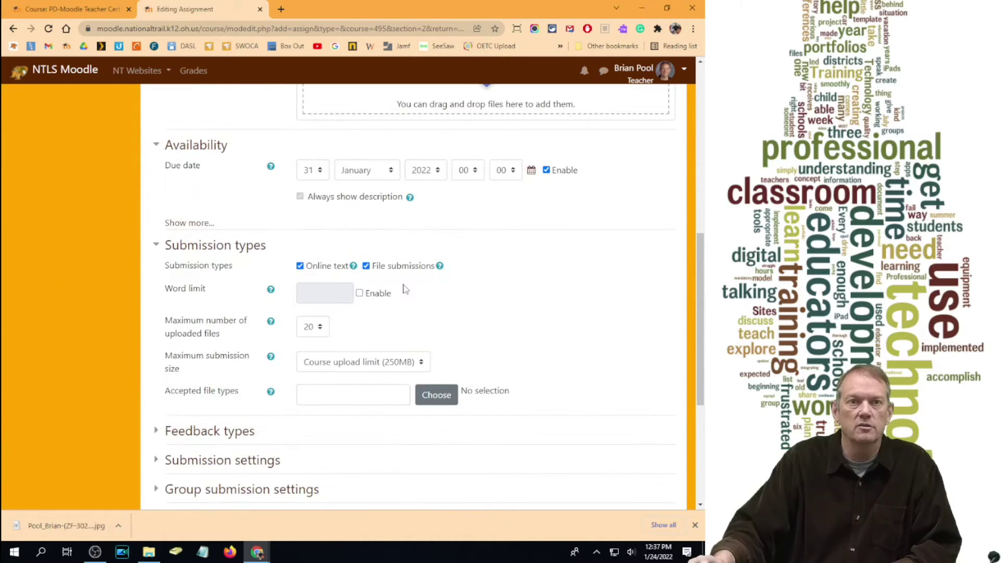
pyautogui.click(366, 266)
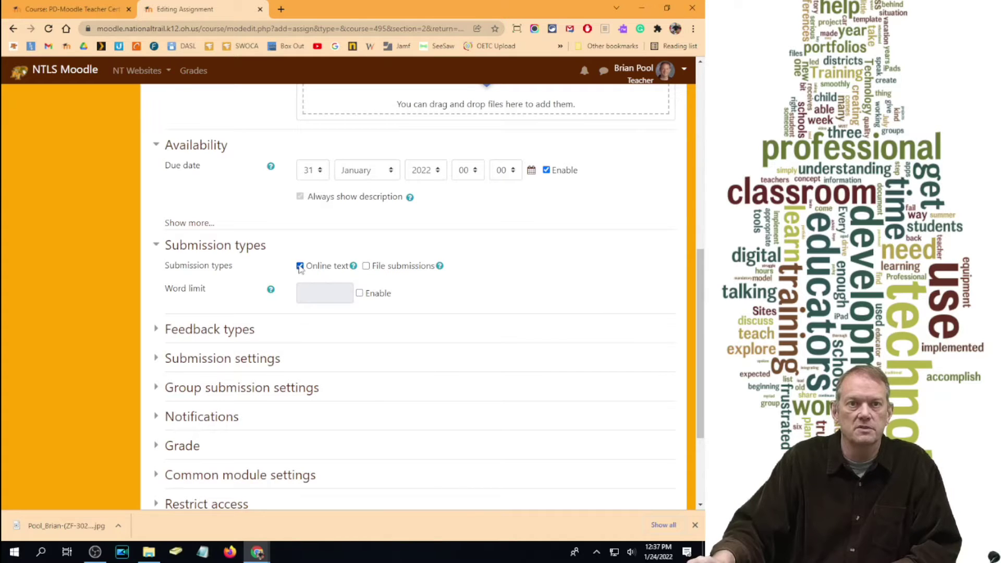
# - Give Ch1 Prob 11-15 a maximum grade of 10 in the Quarter 1 category, and save it back to the course
pyautogui.scroll(-3, 244, 377)
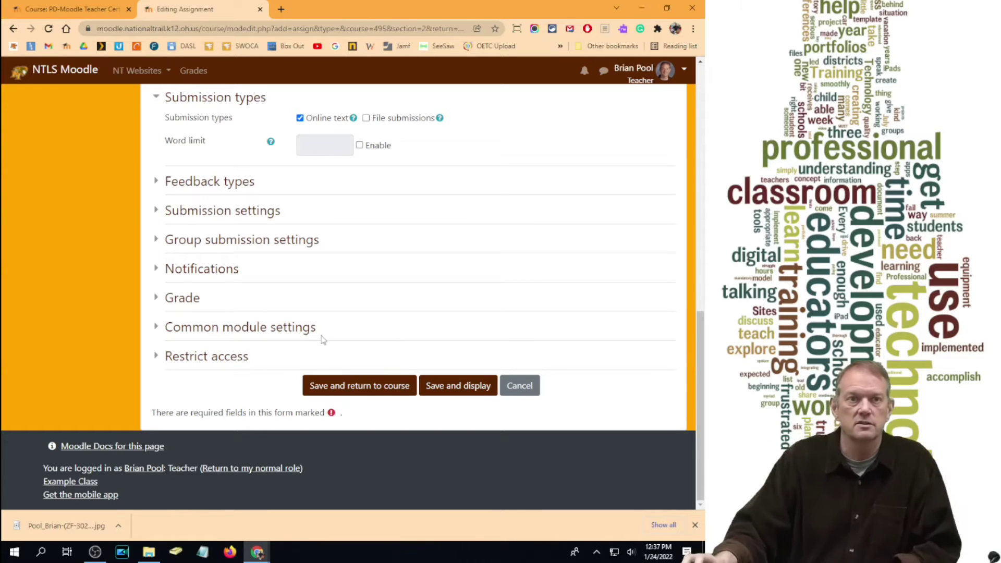
pyautogui.click(180, 299)
pyautogui.moveTo(358, 386); pyautogui.dragTo(246, 380)
pyautogui.write('10')
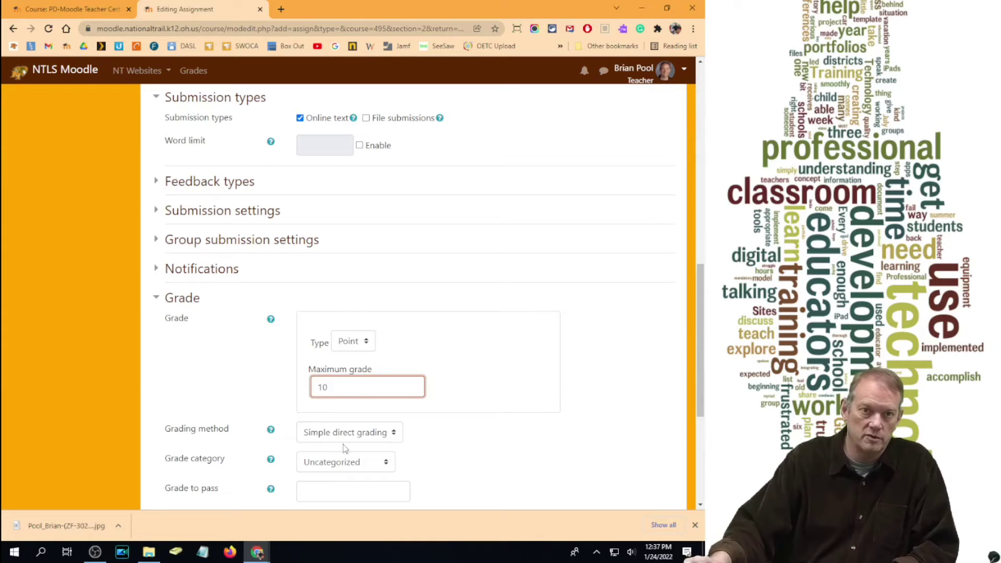
pyautogui.click(350, 468)
pyautogui.click(334, 407)
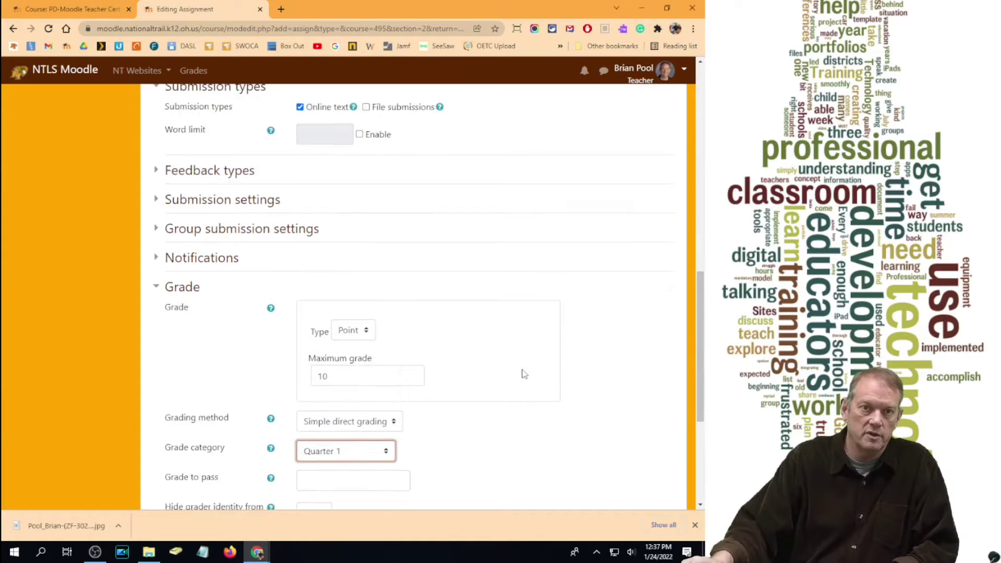
pyautogui.scroll(-5, 521, 373)
pyautogui.click(361, 387)
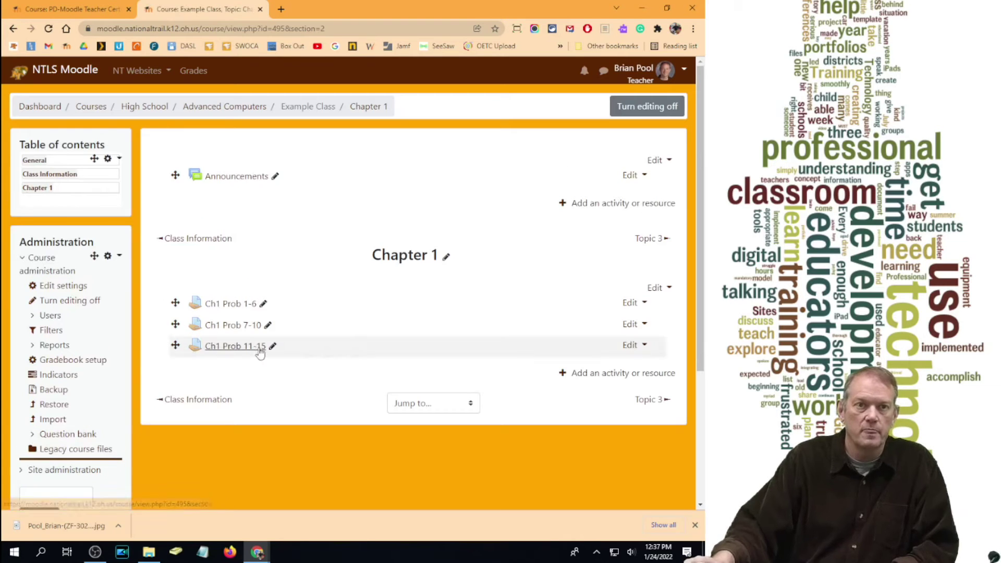
# - Submit online text for Ch1 Prob 11-15 as the student, with empty answers numbered 1 to 5 and a note of having no idea
pyautogui.click(245, 349)
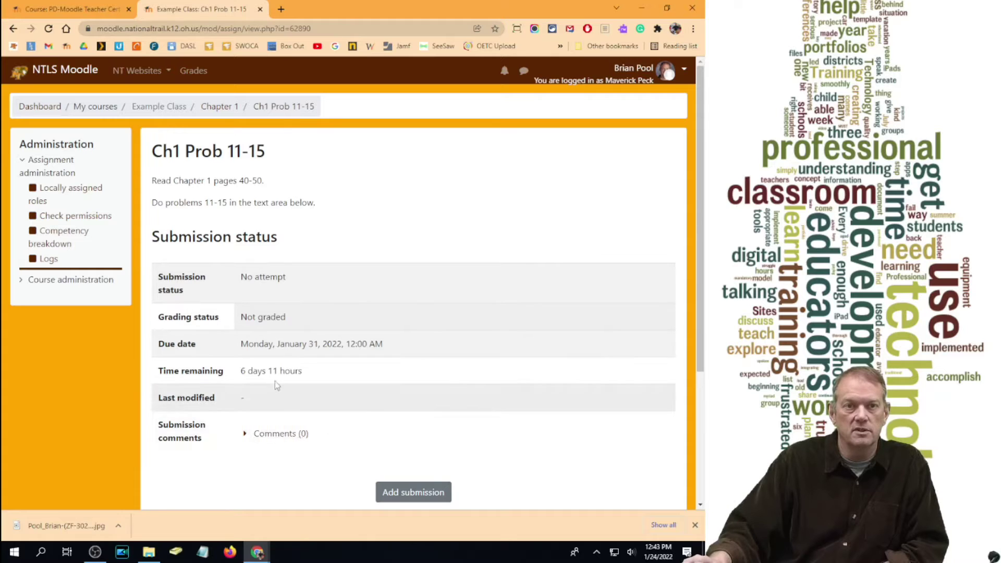
pyautogui.scroll(-4, 325, 228)
pyautogui.click(415, 302)
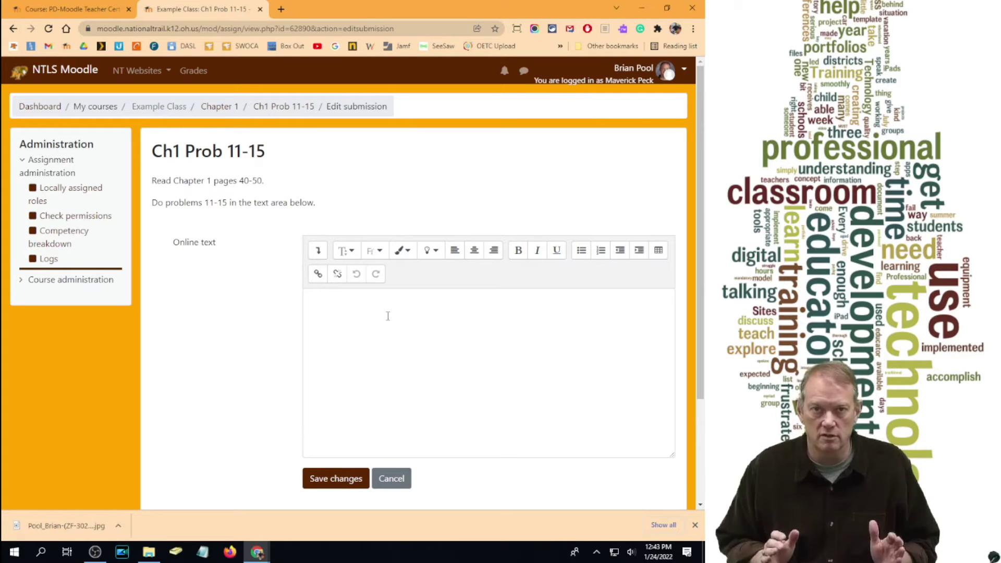
pyautogui.click(354, 326)
pyautogui.write('1. 2. 3. 4. 5. I have no idea Mr. Pool')
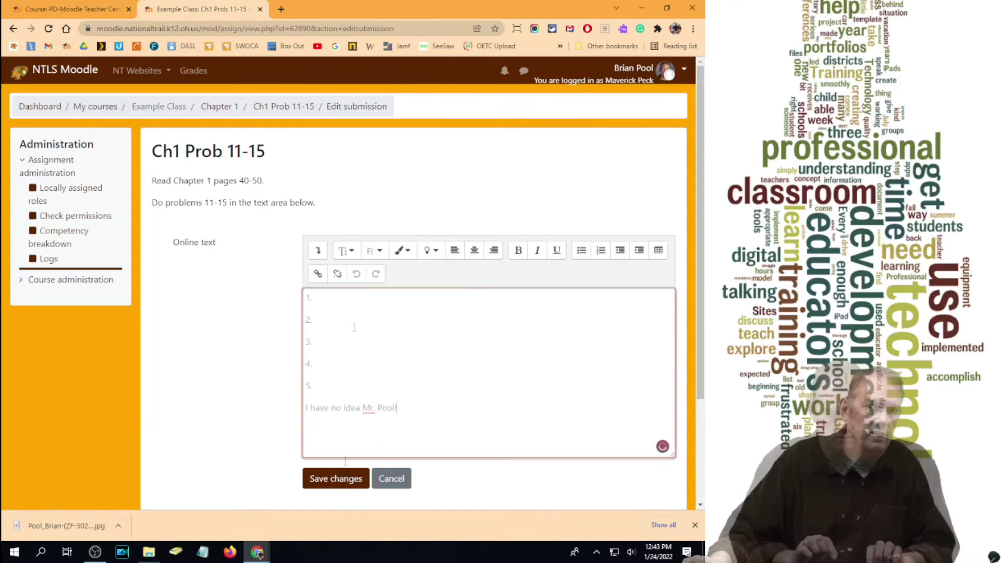
pyautogui.click(335, 478)
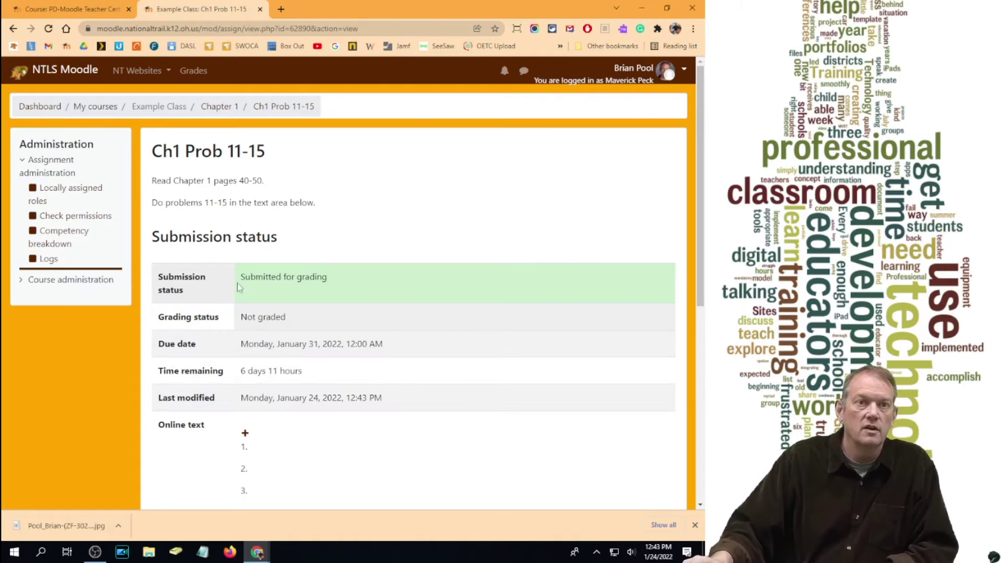
# - Reopen the student's Ch1 Prob 11-15 online text submission for editing and save it without altering the text
pyautogui.scroll(-5, 349, 284)
pyautogui.click(376, 339)
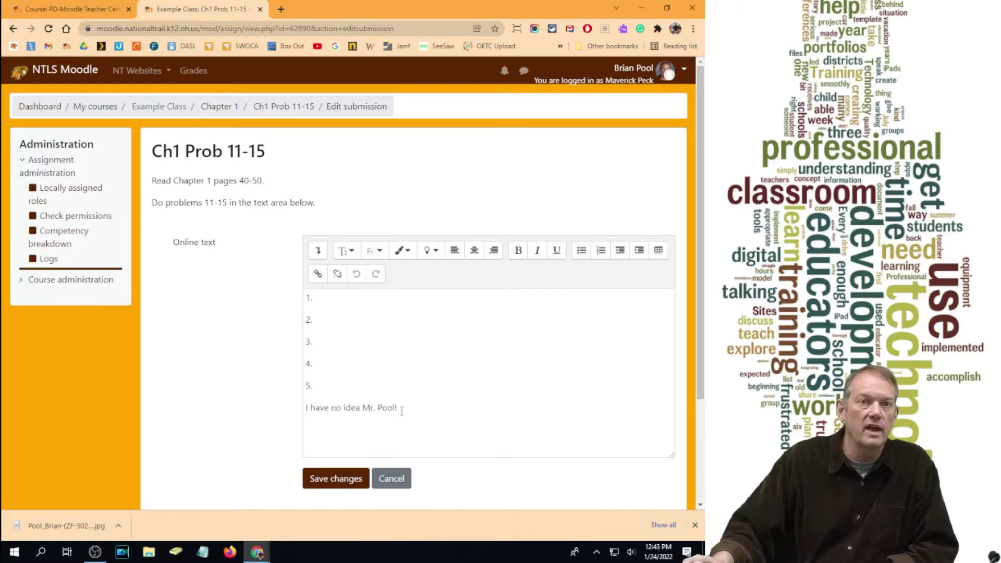
pyautogui.click(336, 477)
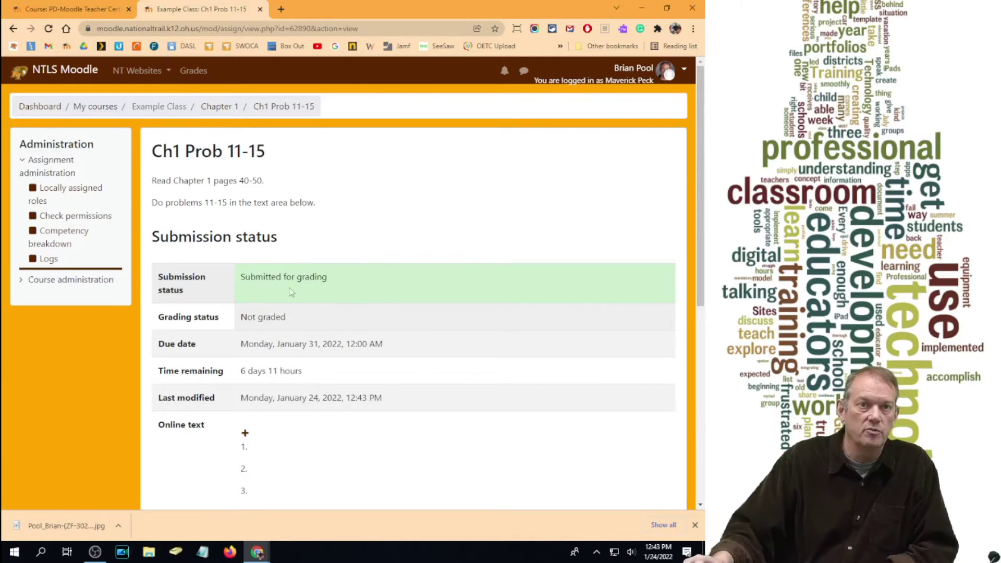
# - Review the submitted online text and the note about making further changes, and return to the Chapter 1 page
pyautogui.scroll(-5, 430, 286)
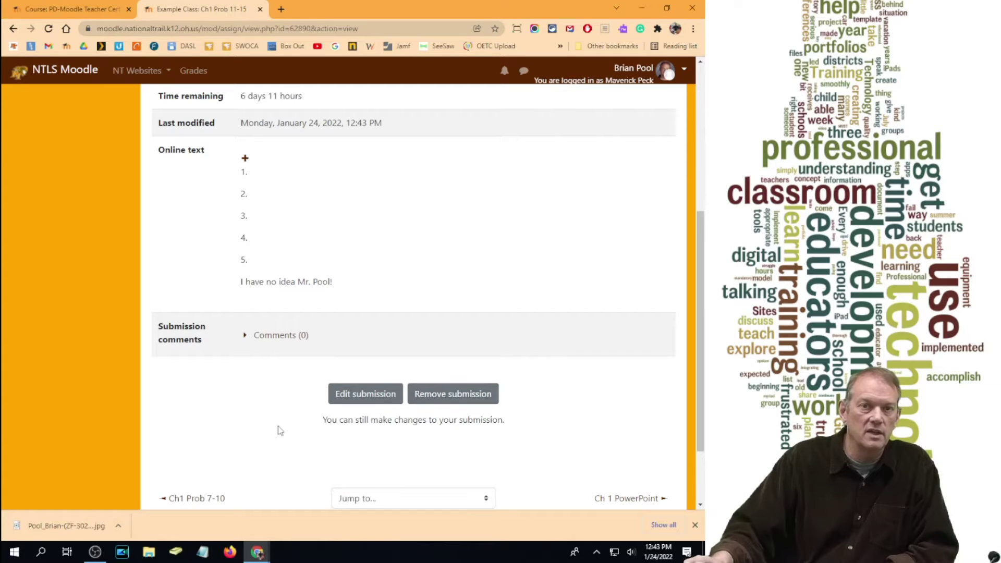
pyautogui.scroll(-1, 307, 423)
pyautogui.scroll(-1, 311, 420)
pyautogui.moveTo(318, 330); pyautogui.dragTo(523, 330)
pyautogui.scroll(5, 402, 386)
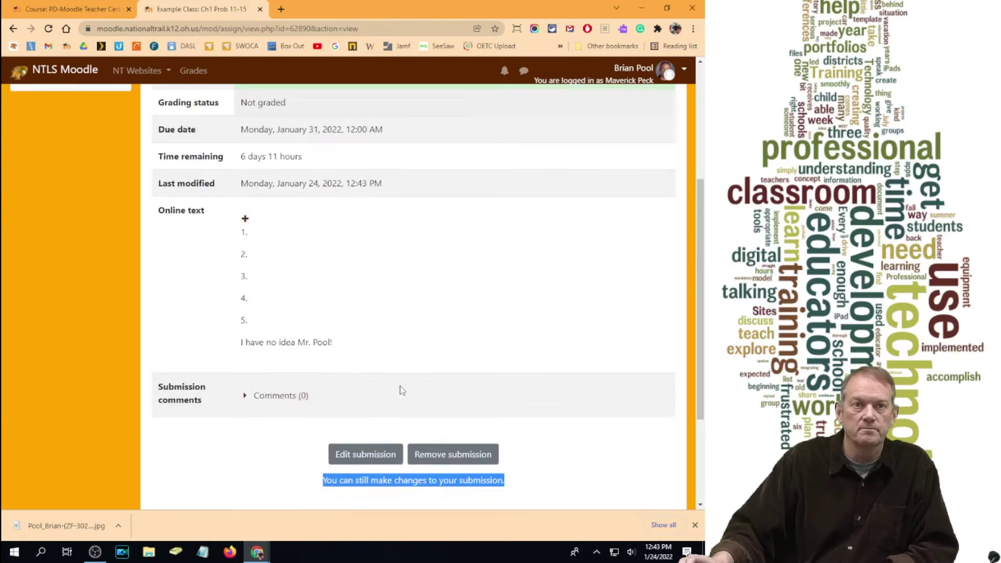
pyautogui.scroll(2, 302, 250)
pyautogui.click(234, 107)
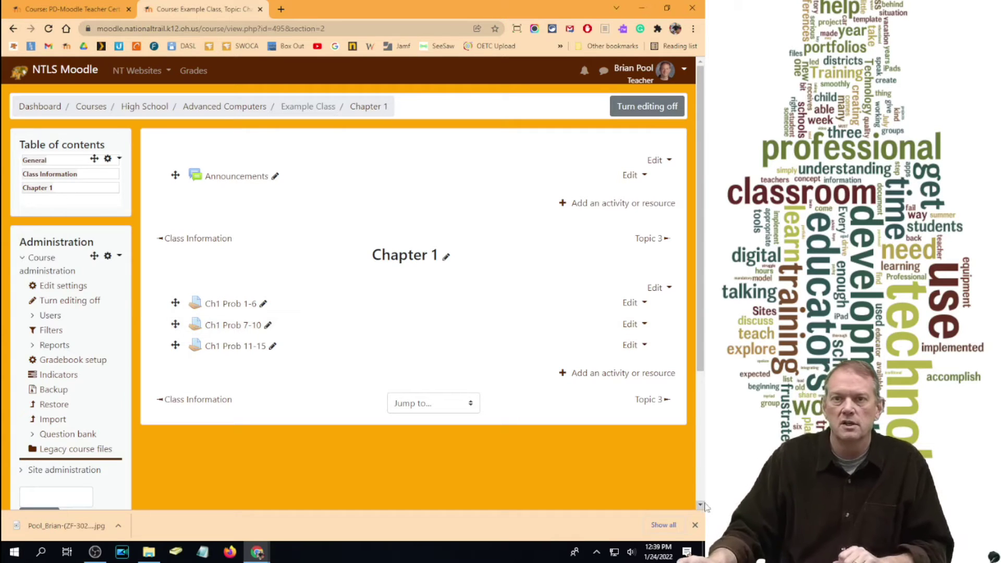
# - Add a Chapter 1 assignment named "Ch 1 PowerPoint" with instructions to summarize the chapter in 3-5 slides and upload the file below
pyautogui.click(595, 373)
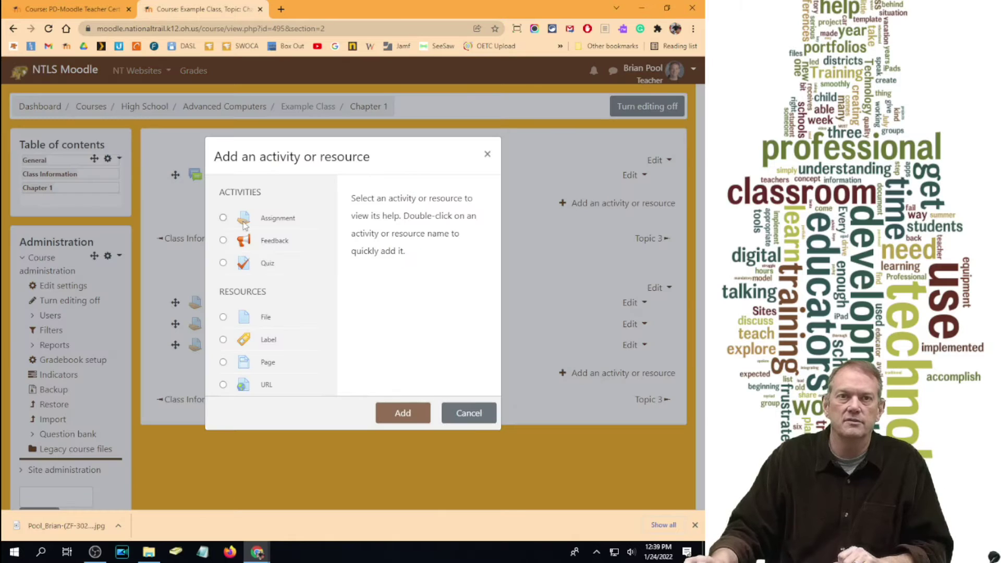
pyautogui.click(237, 221)
pyautogui.click(403, 411)
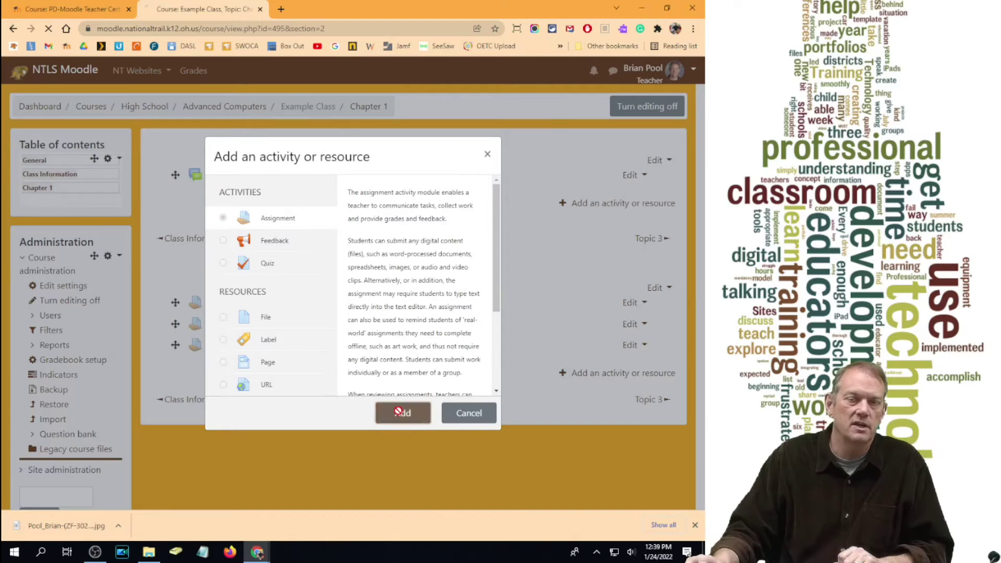
pyautogui.click(361, 213)
pyautogui.write('Ch 1 PowerPoint')
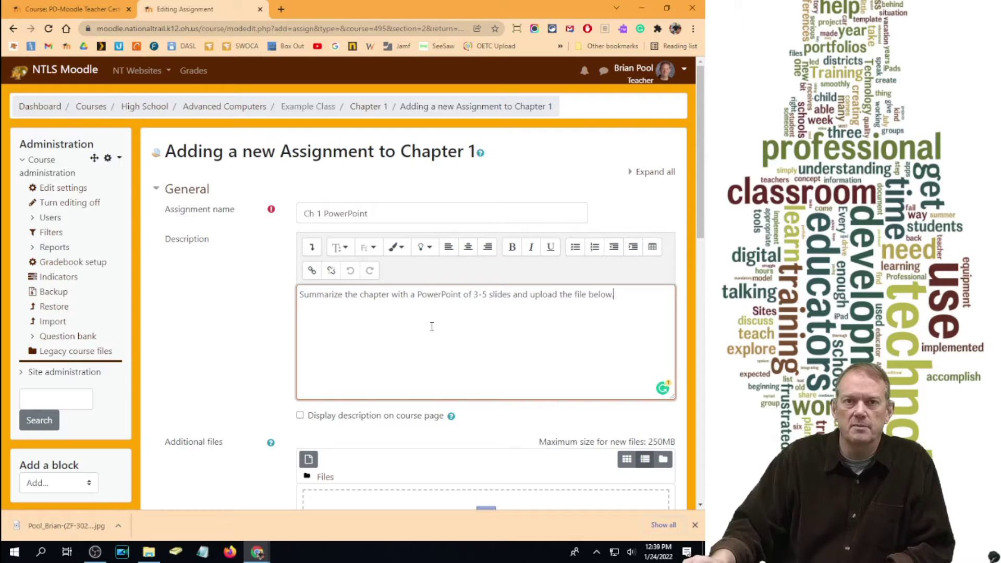
# - Turn off online text for Ch 1 PowerPoint, allowing 1 uploaded file with the course upload limit (250MB) as maximum submission size
pyautogui.scroll(-8, 432, 326)
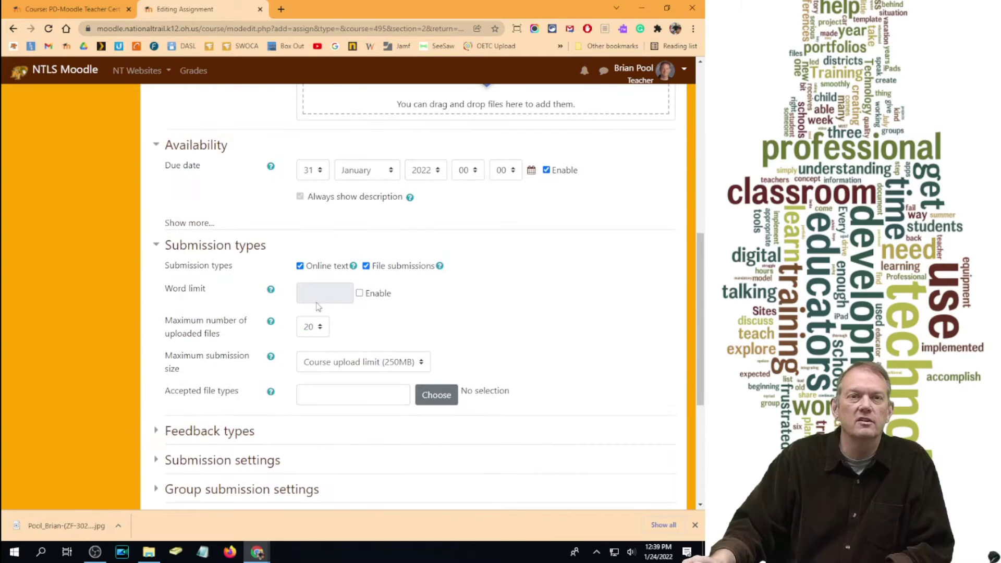
pyautogui.click(300, 266)
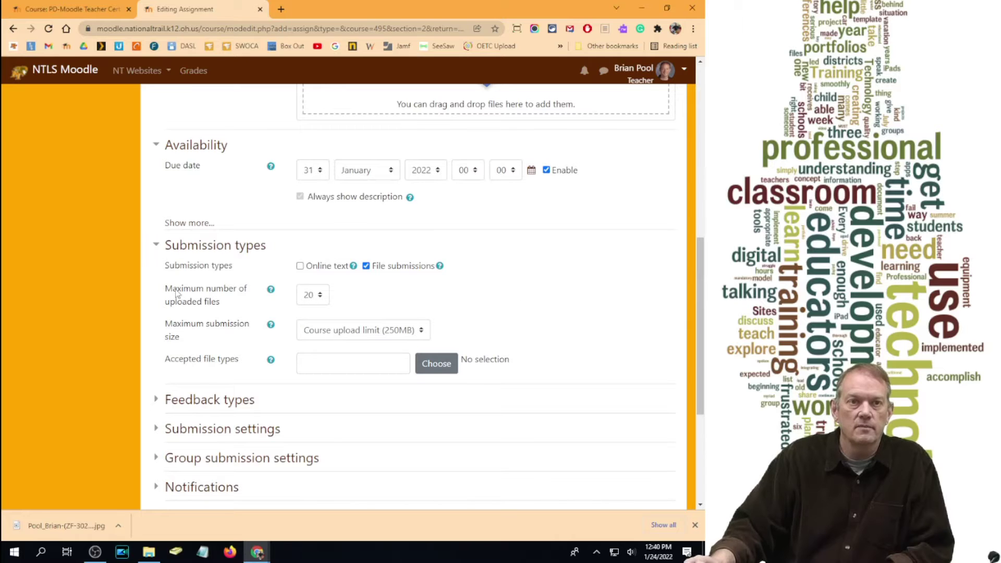
pyautogui.click(312, 295)
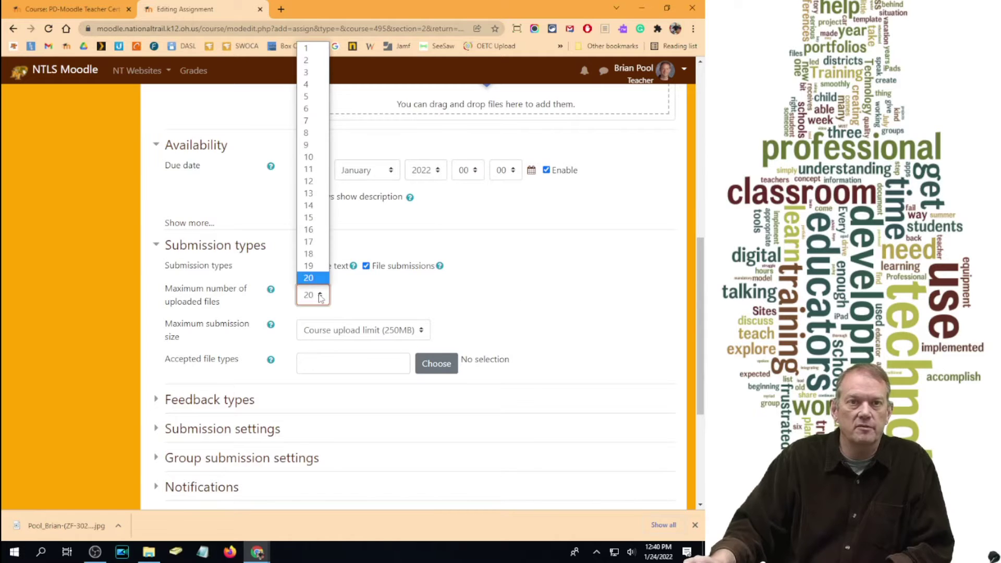
pyautogui.click(307, 48)
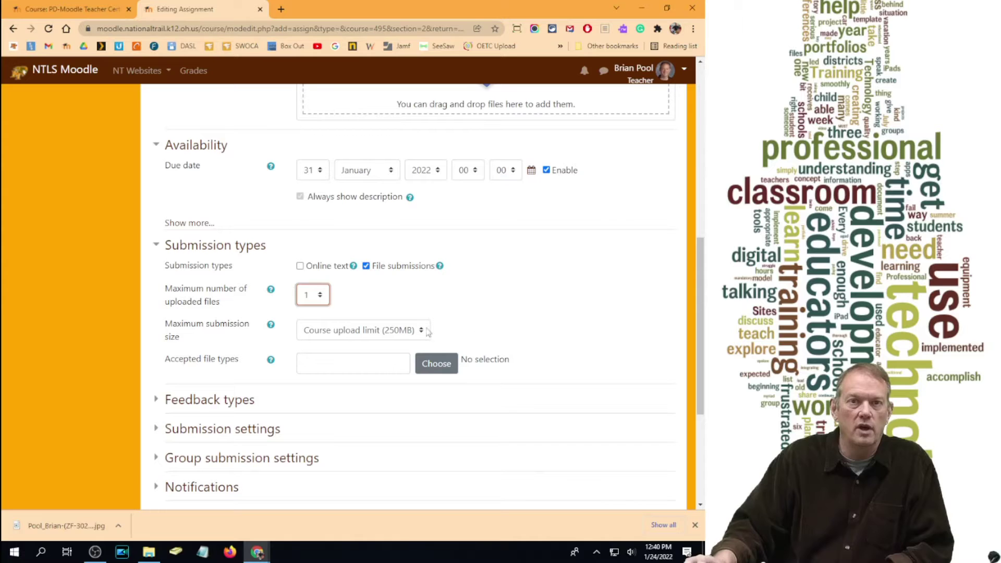
pyautogui.click(371, 331)
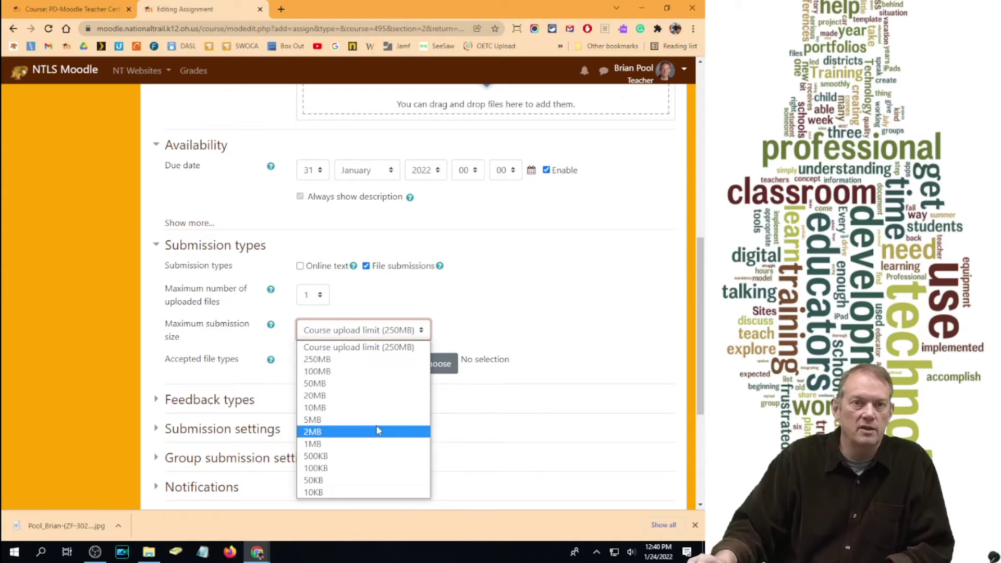
pyautogui.click(344, 347)
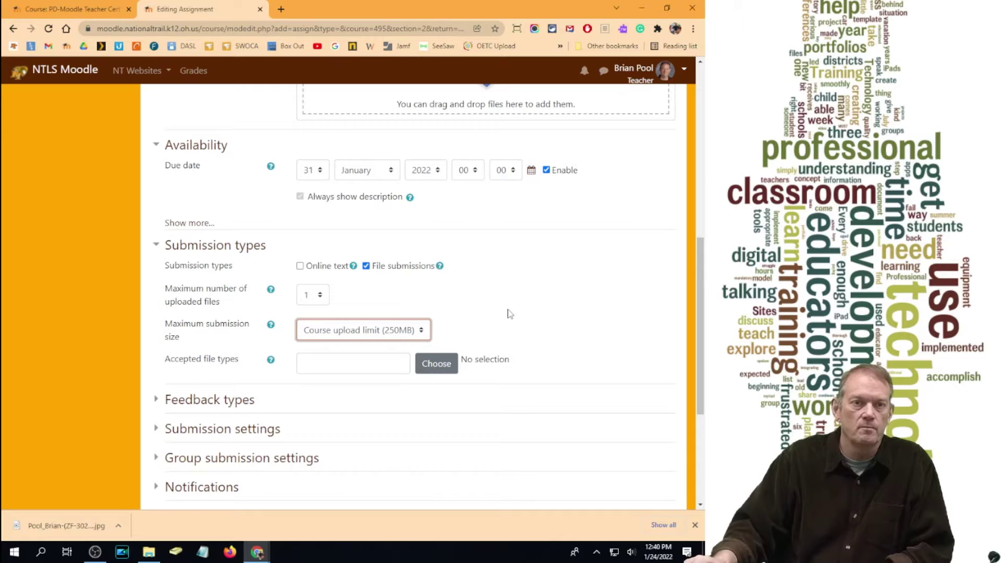
# - Give Ch 1 PowerPoint a maximum grade of 20 in the Quarter 1 category, and save it back to the course
pyautogui.scroll(-5, 509, 313)
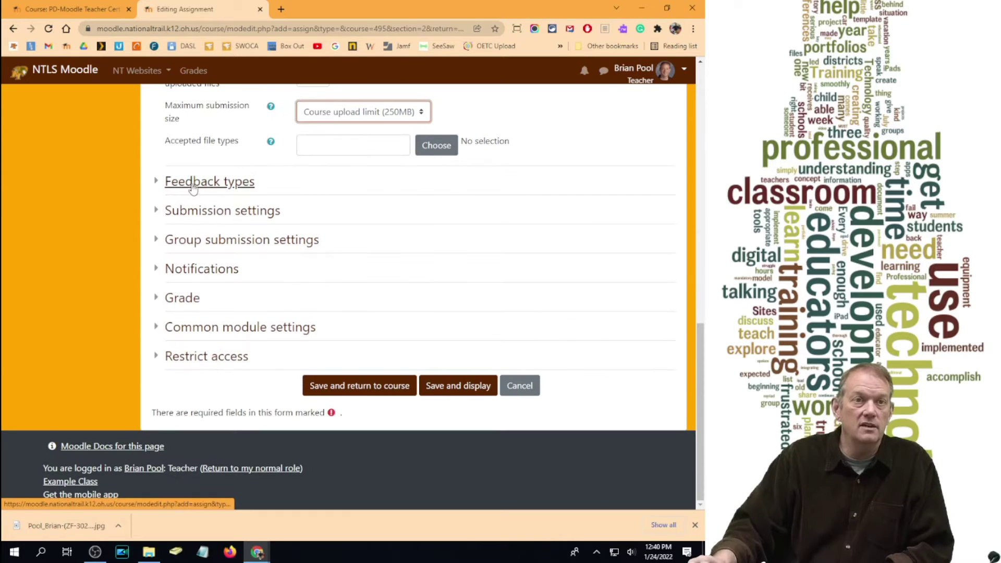
pyautogui.click(188, 299)
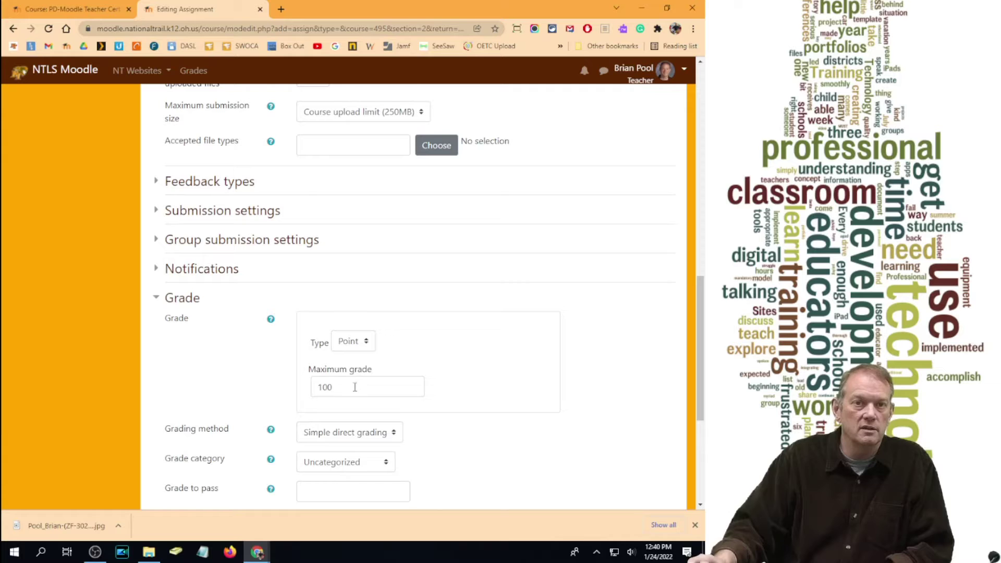
pyautogui.moveTo(355, 387); pyautogui.dragTo(158, 379)
pyautogui.write('10')
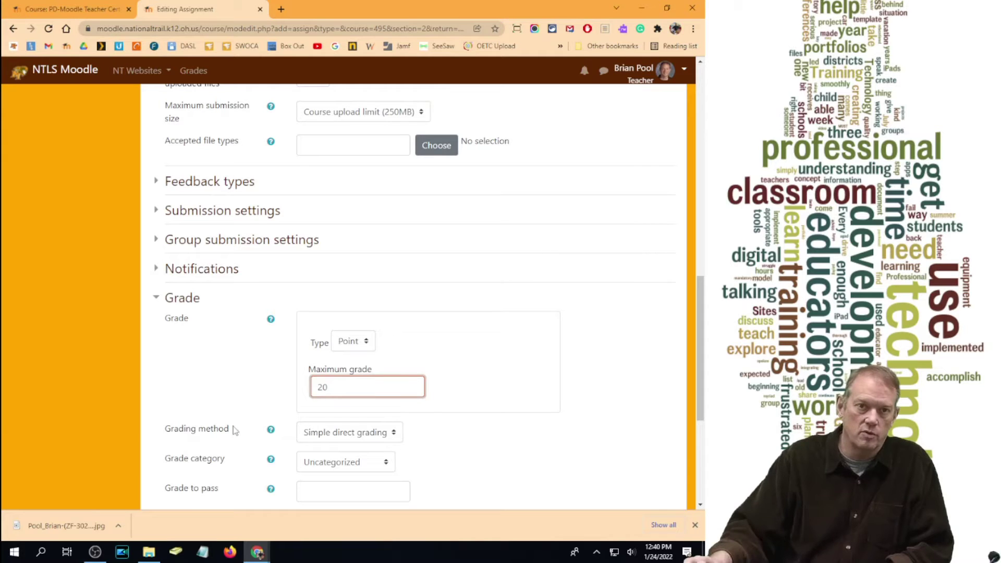
pyautogui.click(349, 467)
pyautogui.click(329, 408)
pyautogui.scroll(-5, 560, 345)
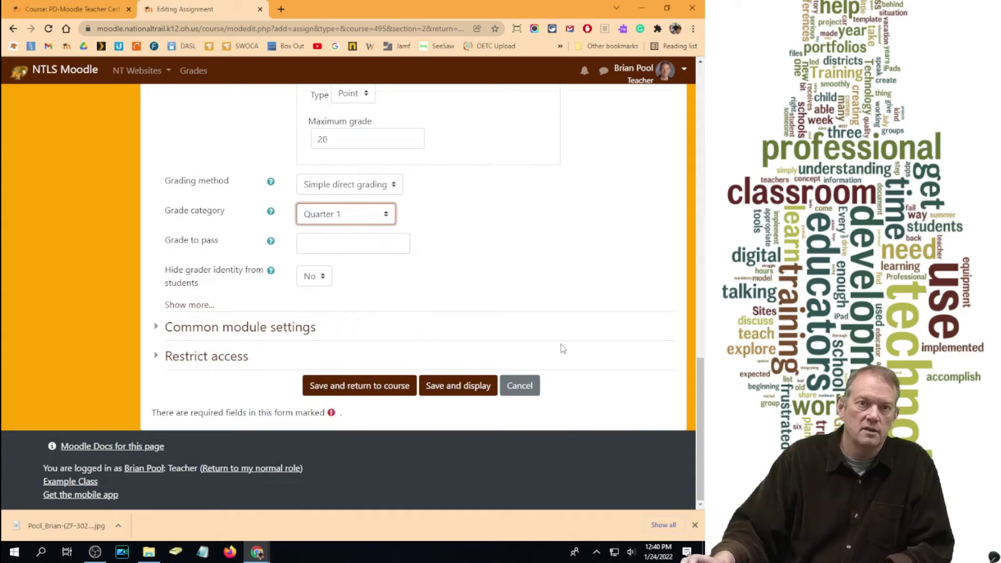
pyautogui.click(380, 393)
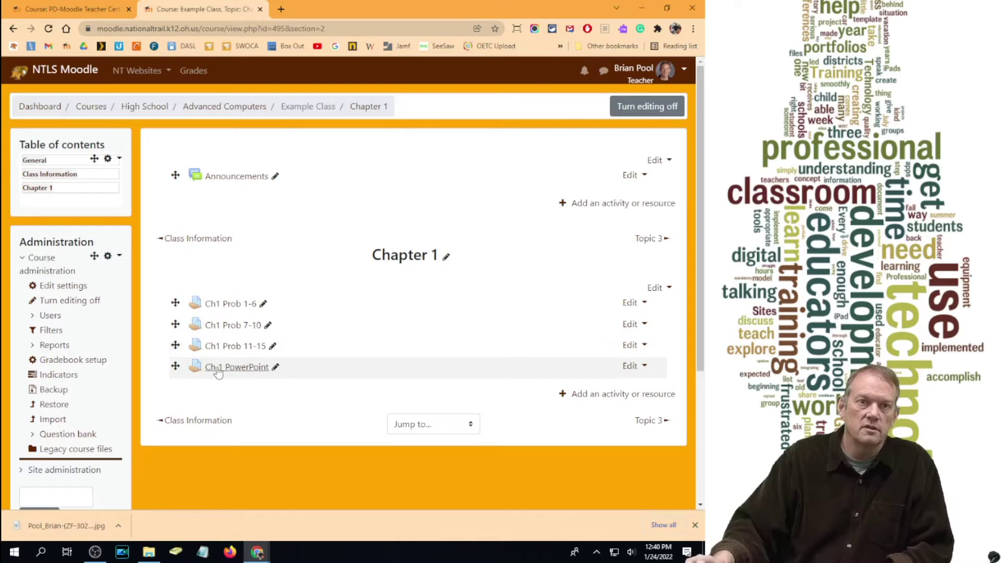
# - Open the Ch 1 PowerPoint assignment as the student and examine its instructions, submission status, grading status and due date
pyautogui.click(248, 368)
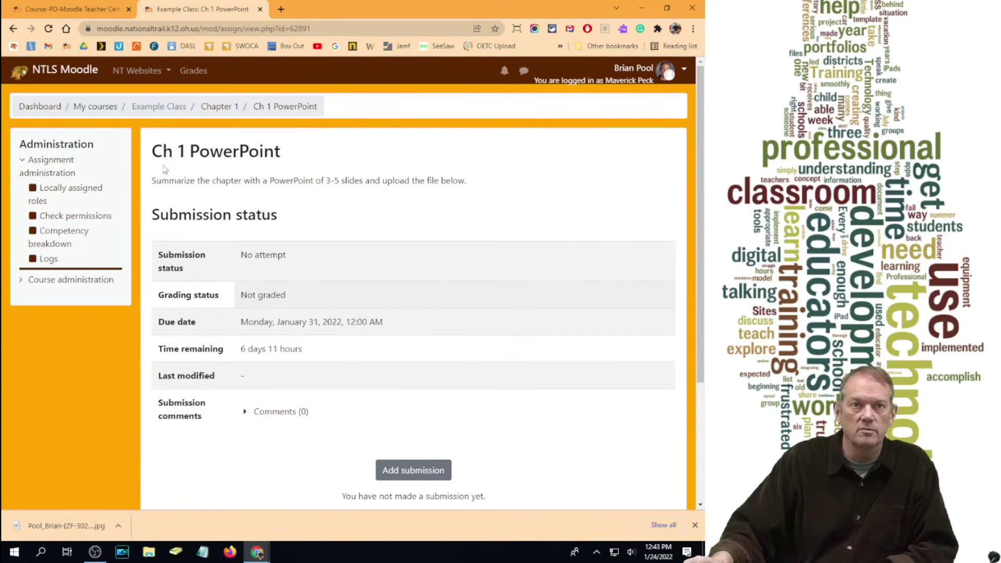
pyautogui.moveTo(171, 183); pyautogui.dragTo(499, 196)
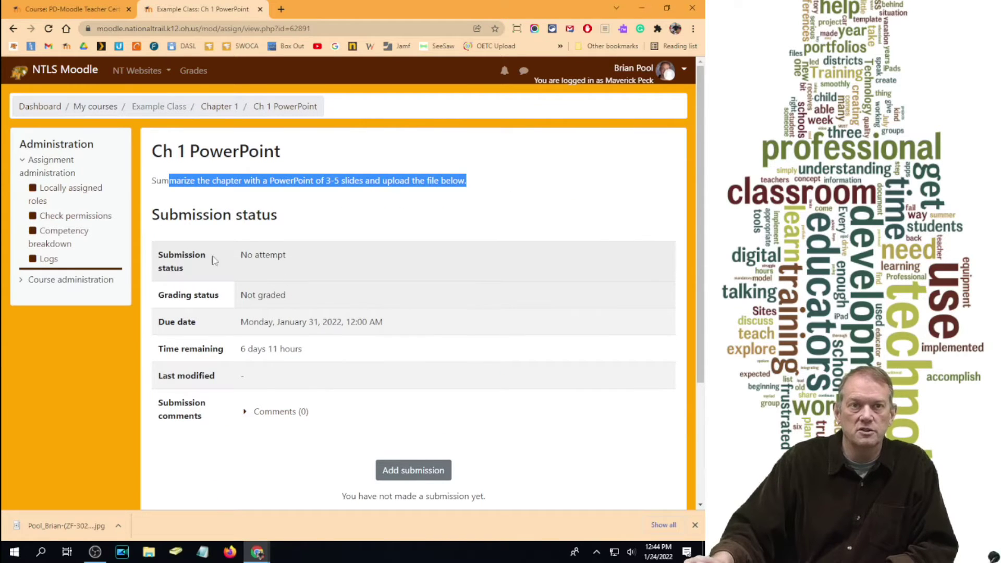
pyautogui.moveTo(223, 260); pyautogui.dragTo(323, 264)
pyautogui.moveTo(233, 292); pyautogui.dragTo(368, 305)
pyautogui.moveTo(240, 321); pyautogui.dragTo(465, 331)
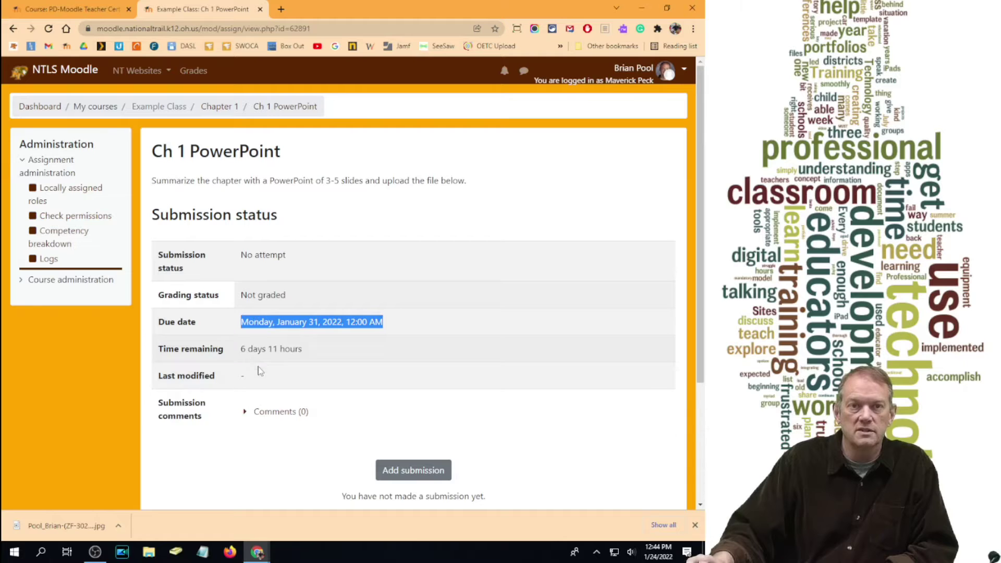
pyautogui.scroll(-2, 359, 406)
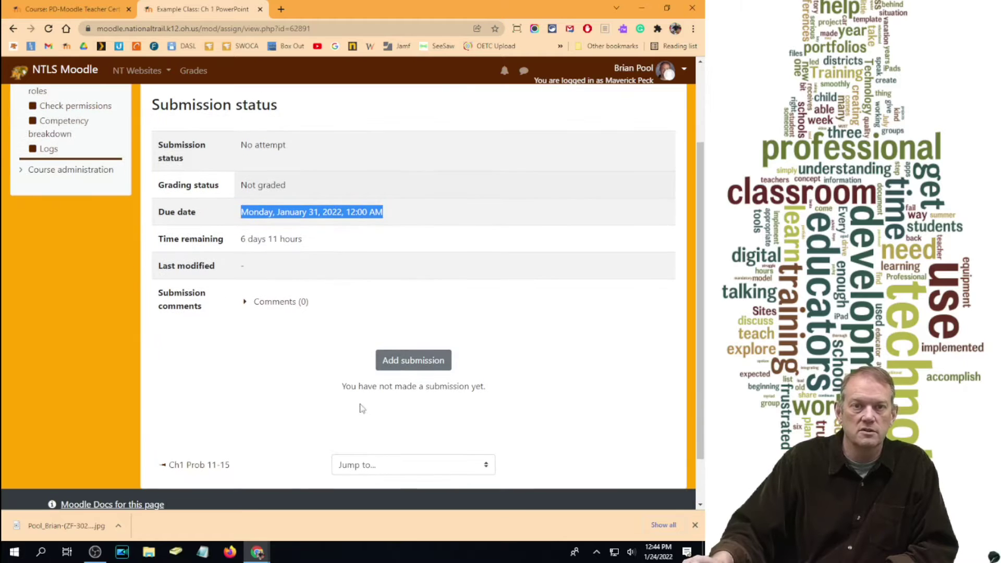
# - Submit the file Family Feud 2017.pptx for Ch 1 PowerPoint as the student
pyautogui.click(394, 362)
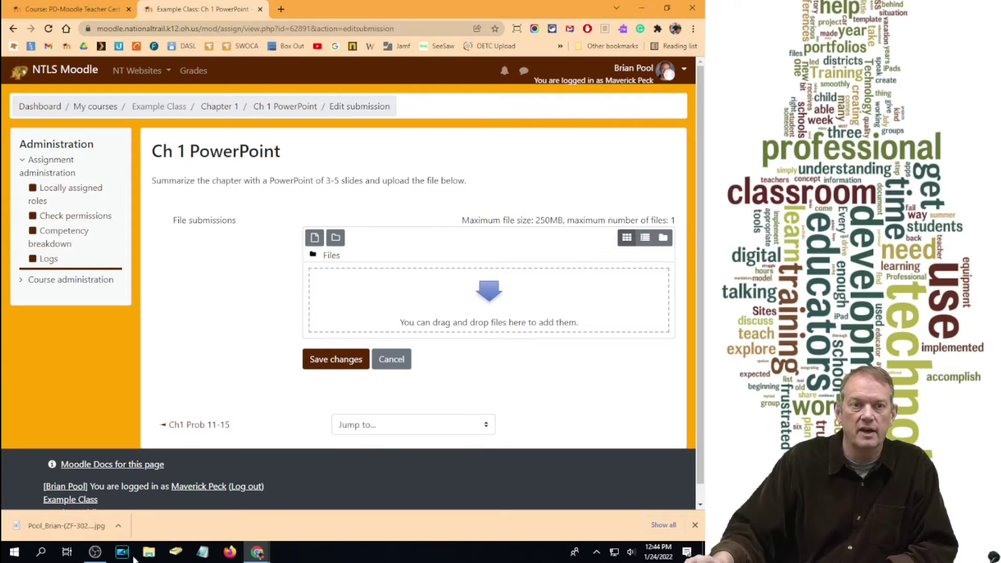
pyautogui.click(149, 552)
pyautogui.moveTo(218, 339); pyautogui.dragTo(529, 319)
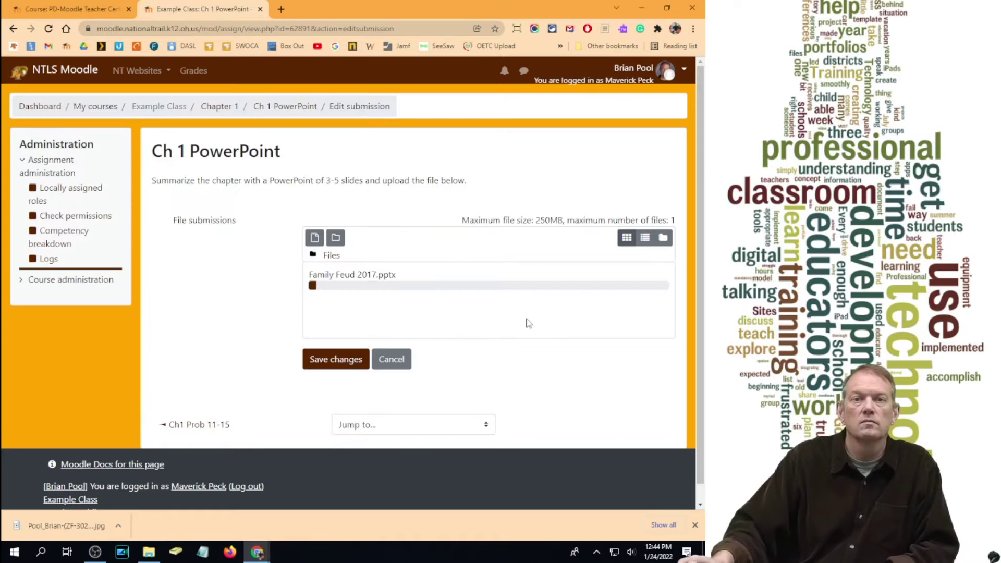
pyautogui.click(336, 370)
pyautogui.scroll(-1, 402, 377)
pyautogui.scroll(-3, 402, 378)
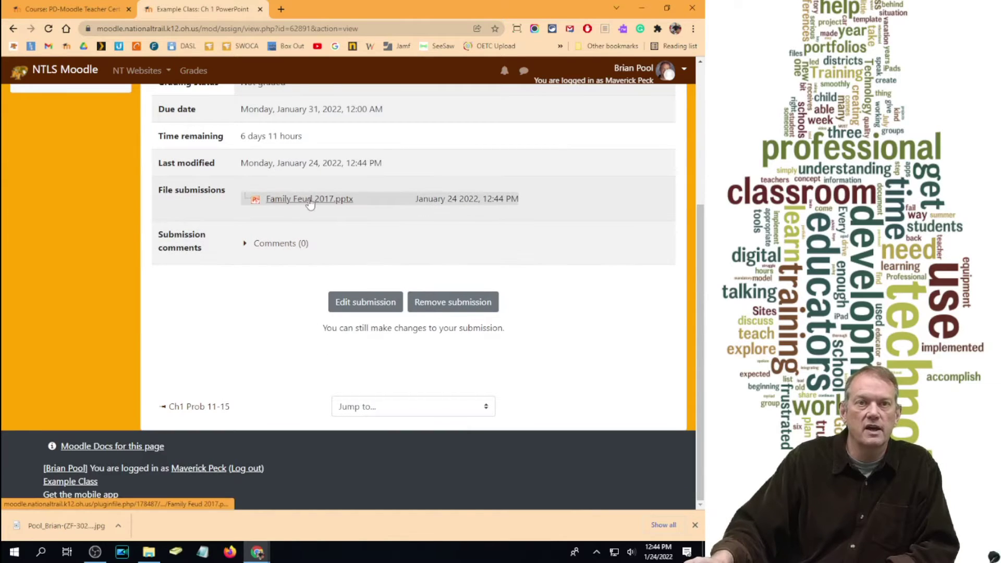
# - Reopen the PowerPoint submission to examine the uploaded file's options and the file count limit, and return to Chapter 1 without saving
pyautogui.scroll(2, 327, 282)
pyautogui.scroll(1, 292, 245)
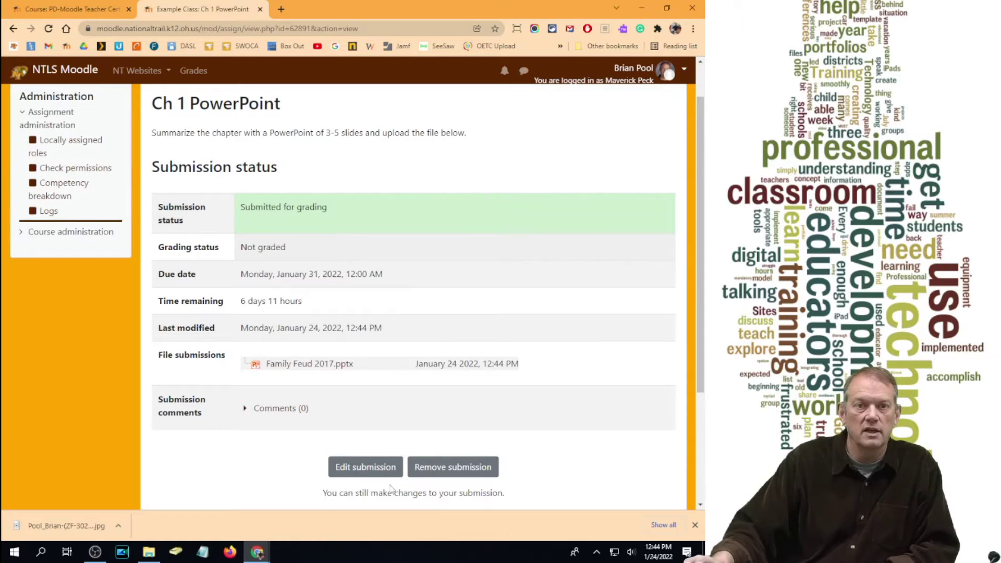
pyautogui.click(362, 467)
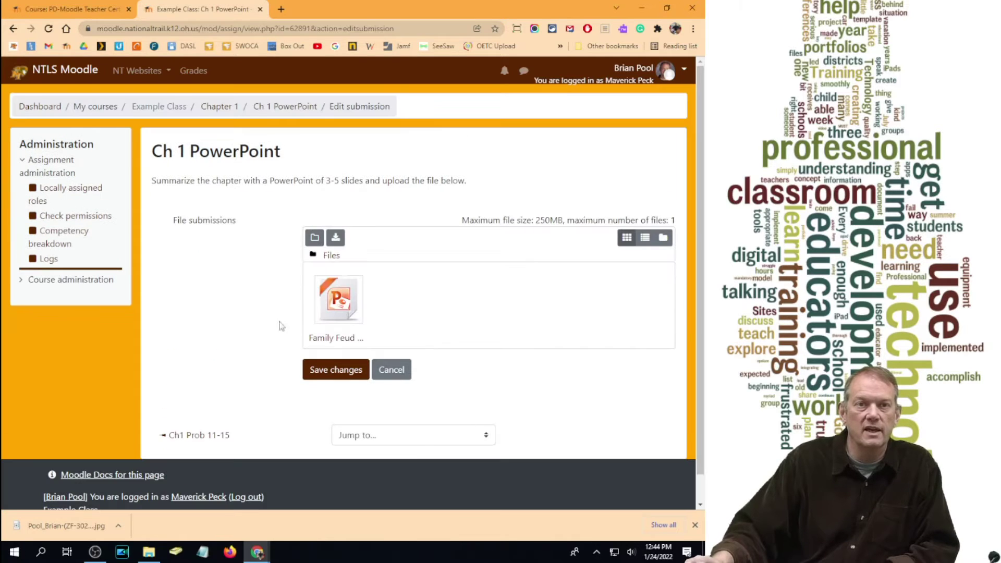
pyautogui.click(334, 320)
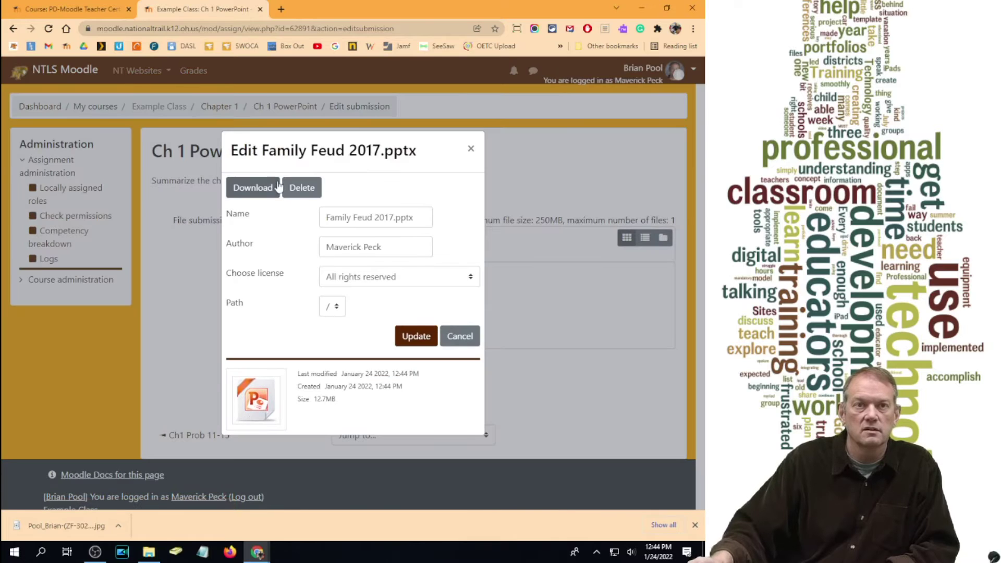
pyautogui.click(459, 336)
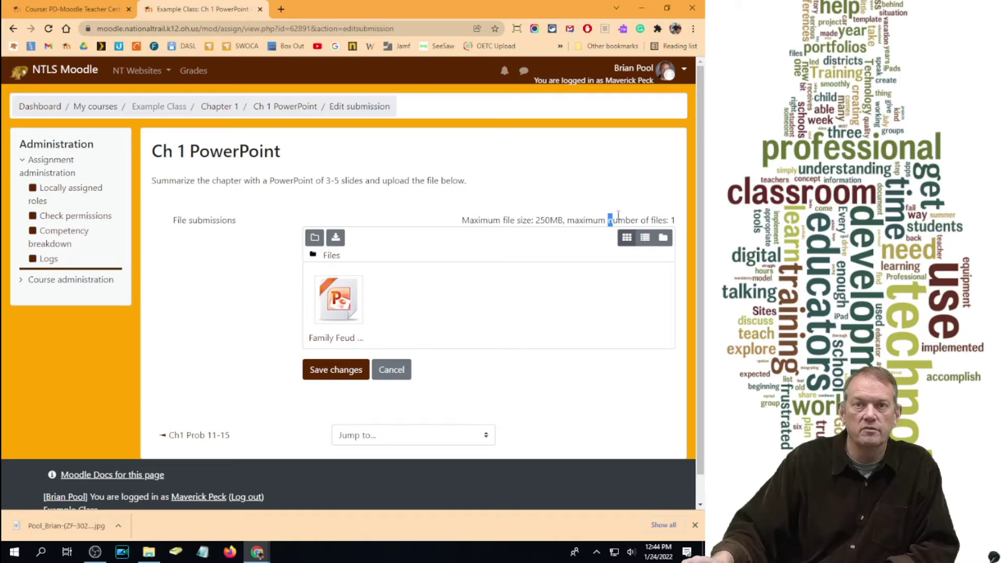
pyautogui.moveTo(618, 215); pyautogui.dragTo(687, 224)
pyautogui.click(620, 314)
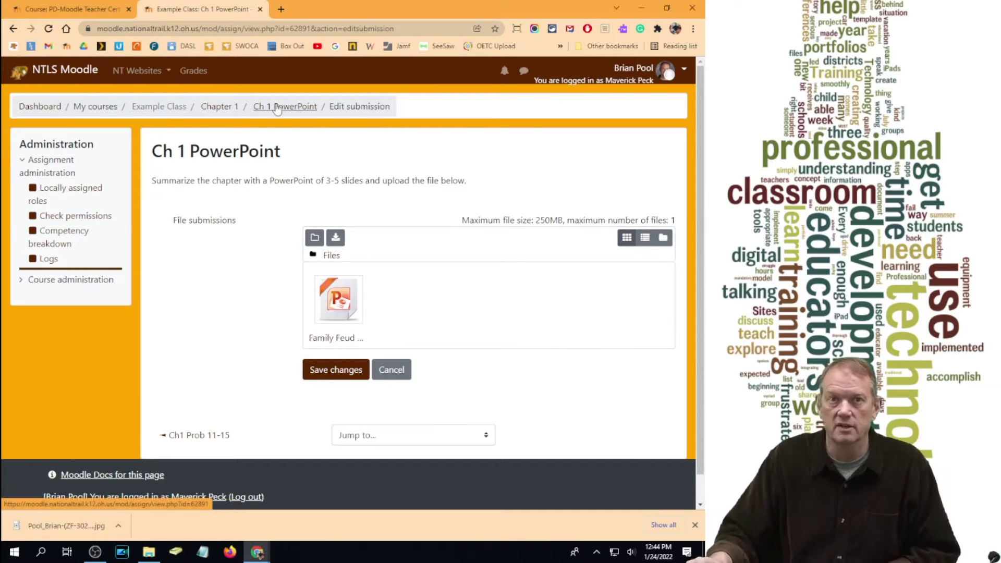
pyautogui.click(219, 107)
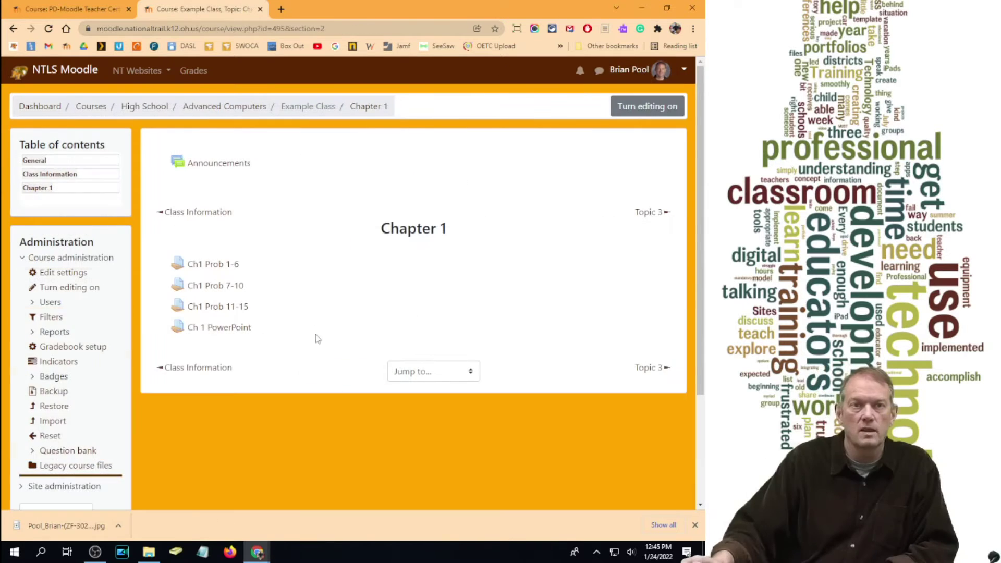
# - Open Ch1 Prob 11-15 as the teacher and view all of its submissions in the grading table
pyautogui.click(224, 307)
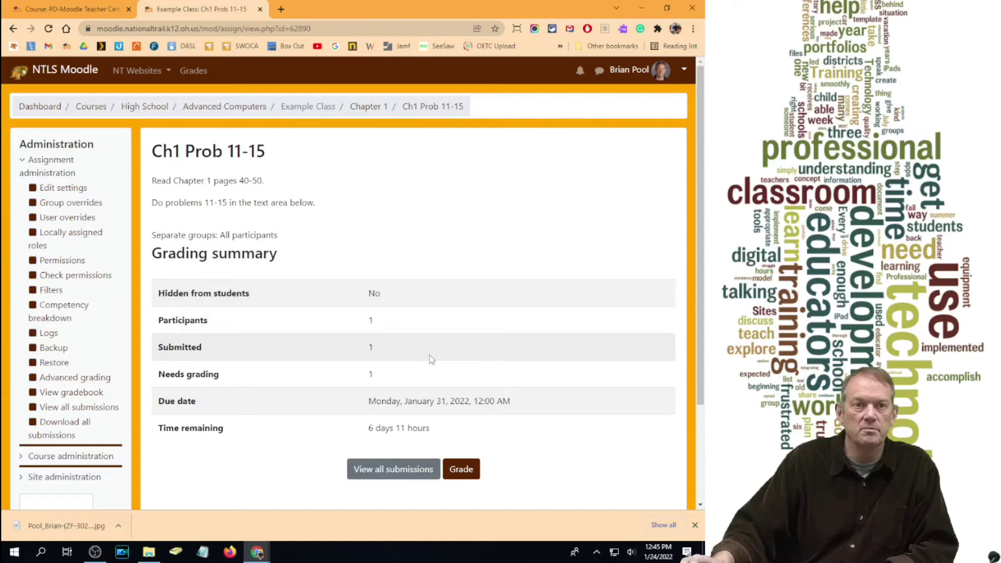
pyautogui.scroll(-3, 399, 334)
pyautogui.click(403, 345)
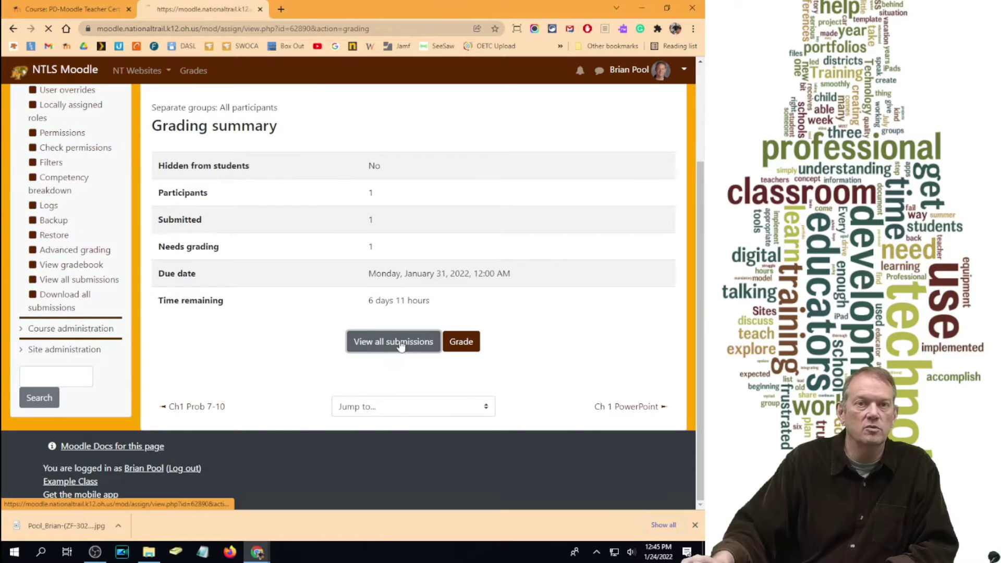
pyautogui.scroll(-5, 287, 297)
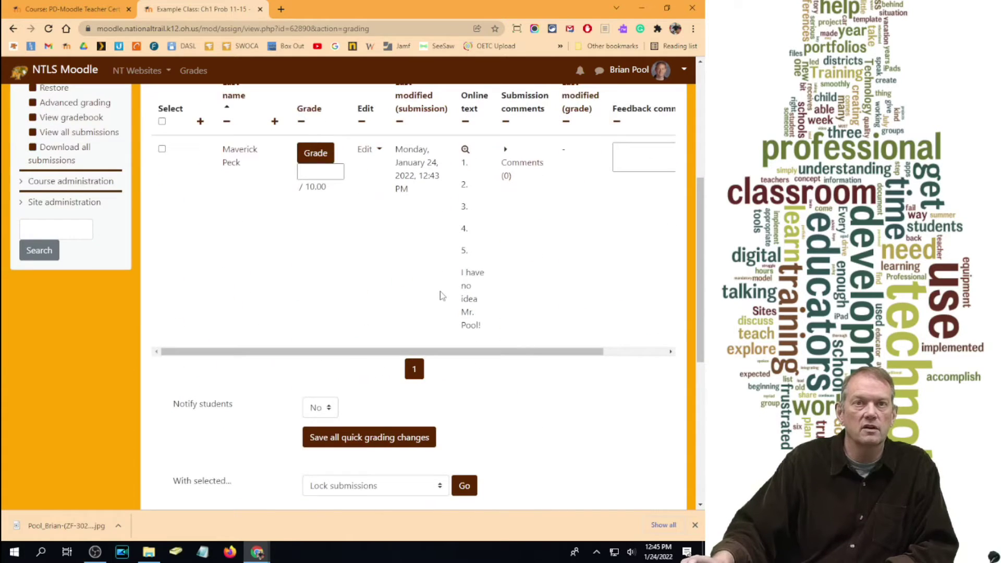
# - Open the student's Ch1 Prob 11-15 submission for grading, examine the grade and feedback fields, and save without entering a grade
pyautogui.scroll(2, 441, 293)
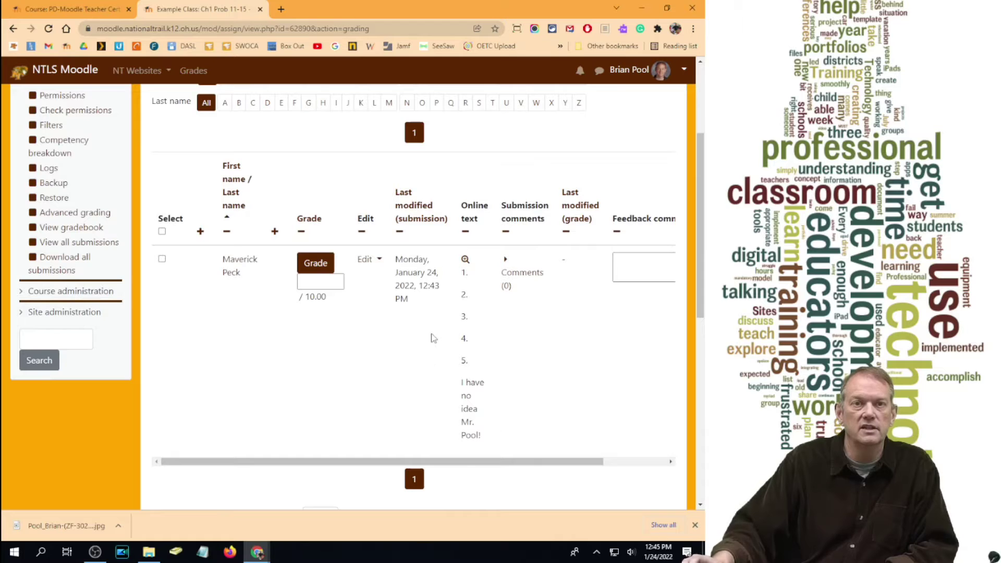
pyautogui.click(320, 261)
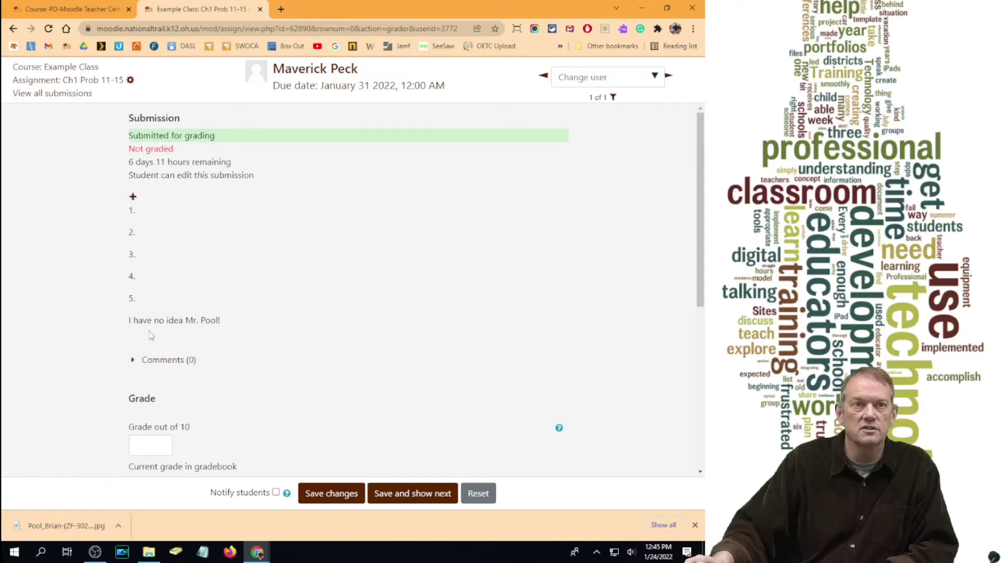
pyautogui.click(150, 444)
pyautogui.scroll(-6, 440, 447)
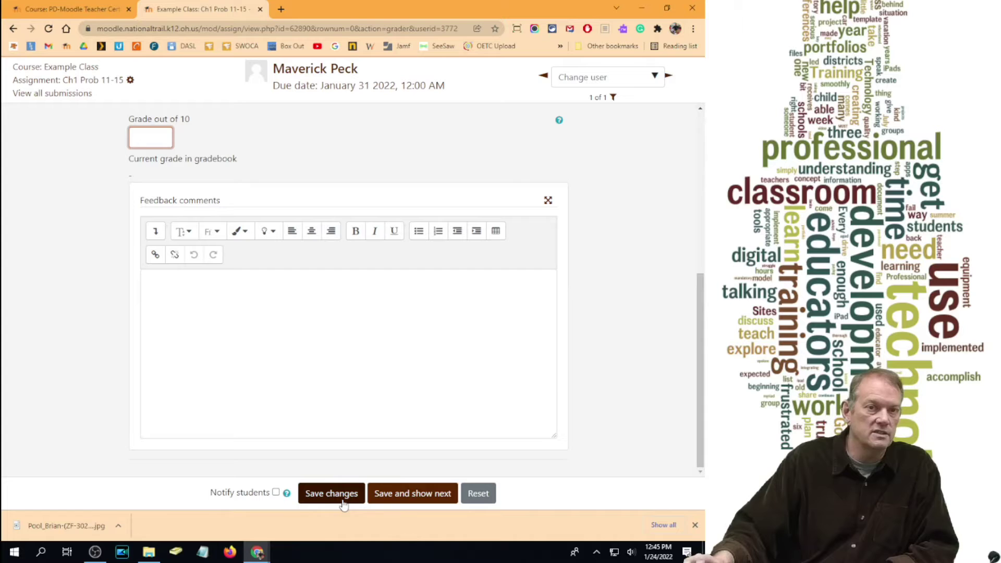
pyautogui.click(276, 492)
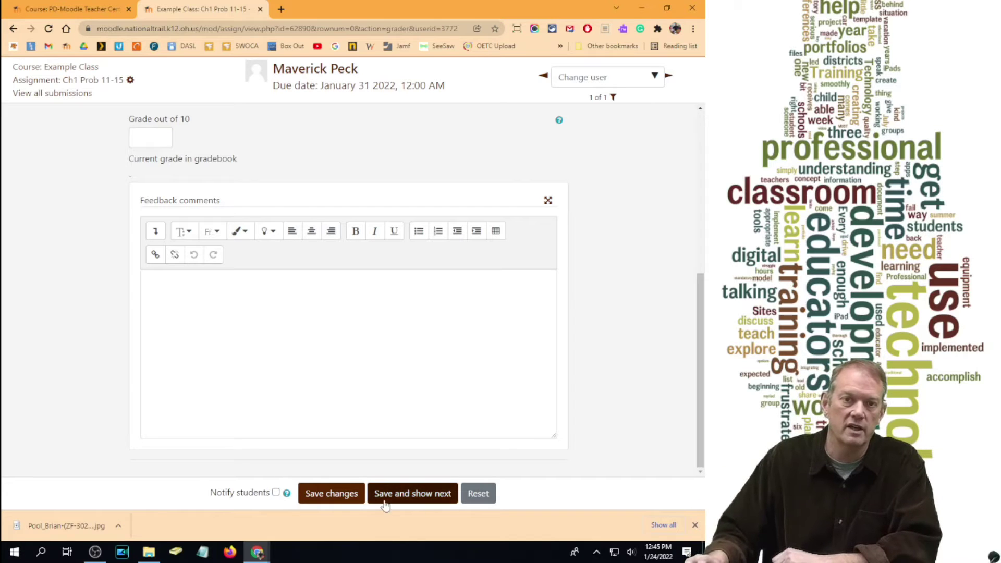
pyautogui.click(426, 491)
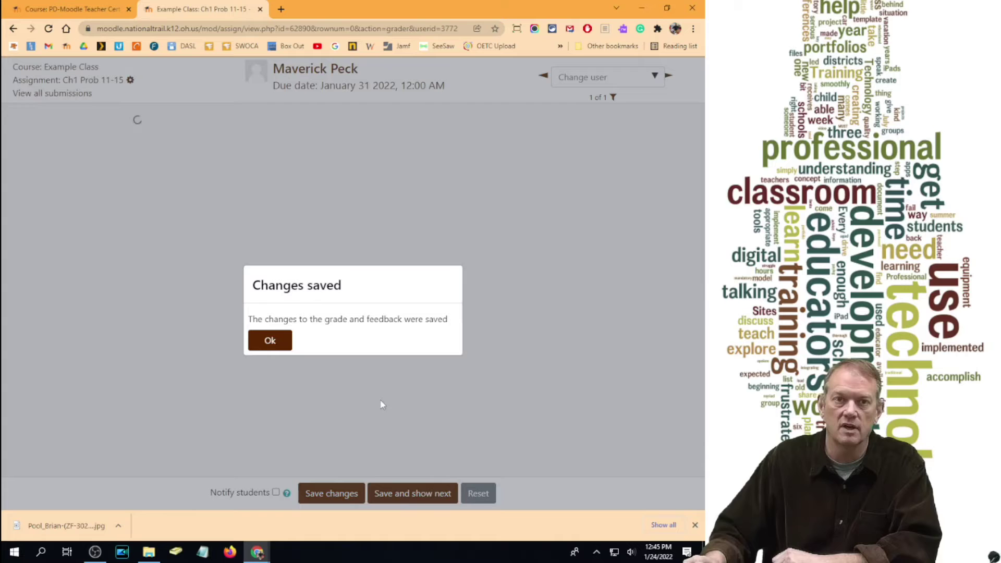
pyautogui.click(269, 340)
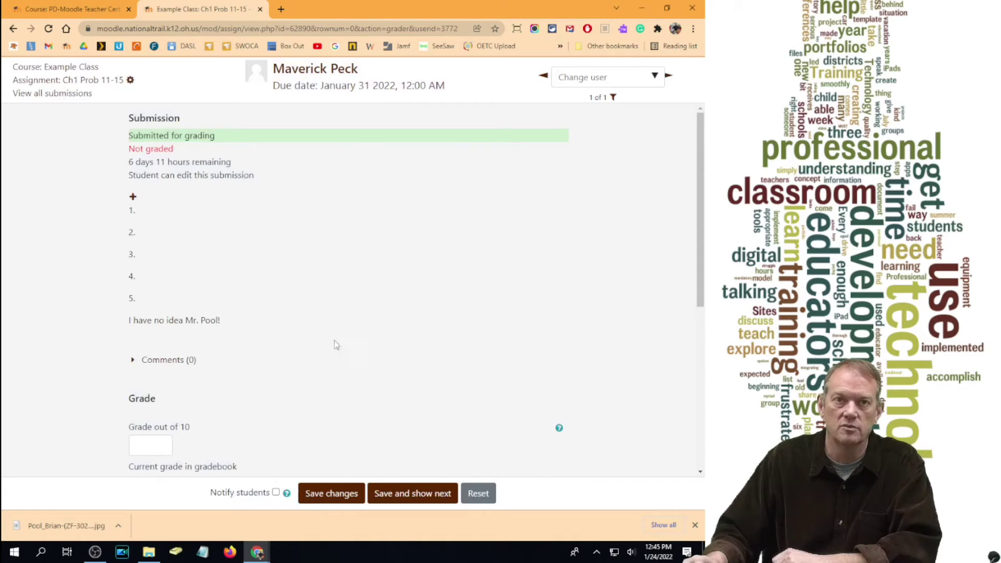
# - View all submissions of Ch 1 PowerPoint and open the student's uploaded file submission for grading to examine its grade and feedback fields
pyautogui.click(55, 66)
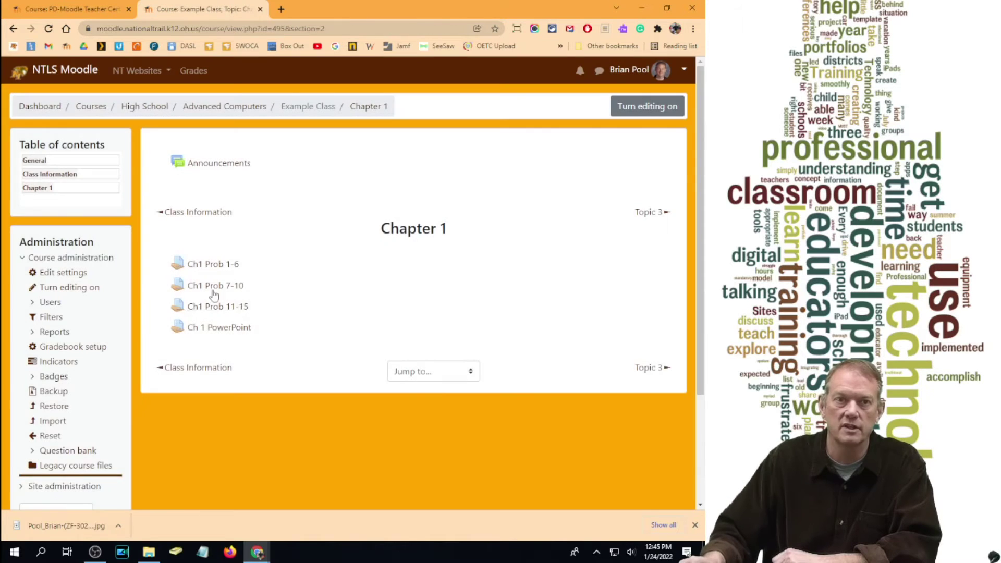
pyautogui.click(225, 328)
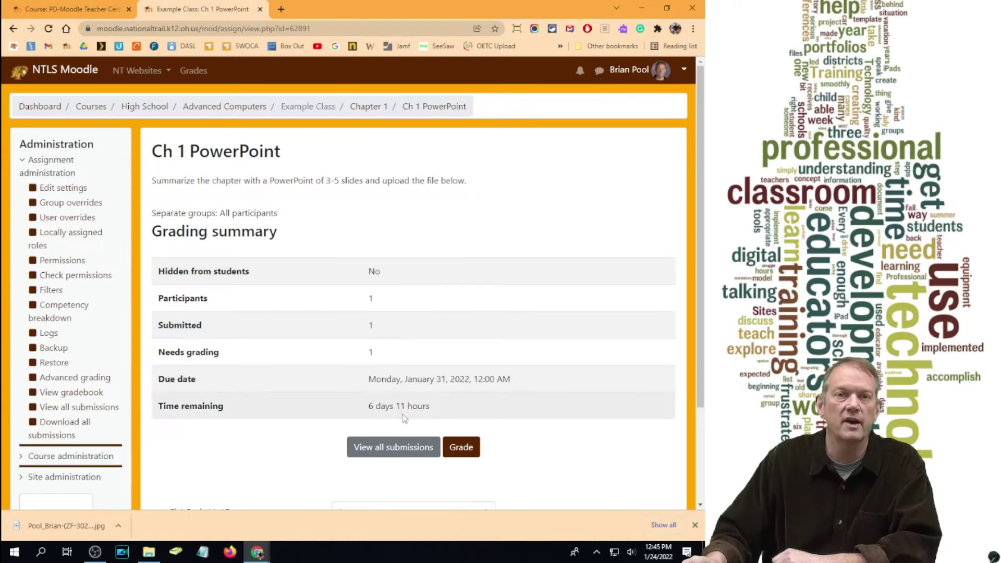
pyautogui.click(379, 453)
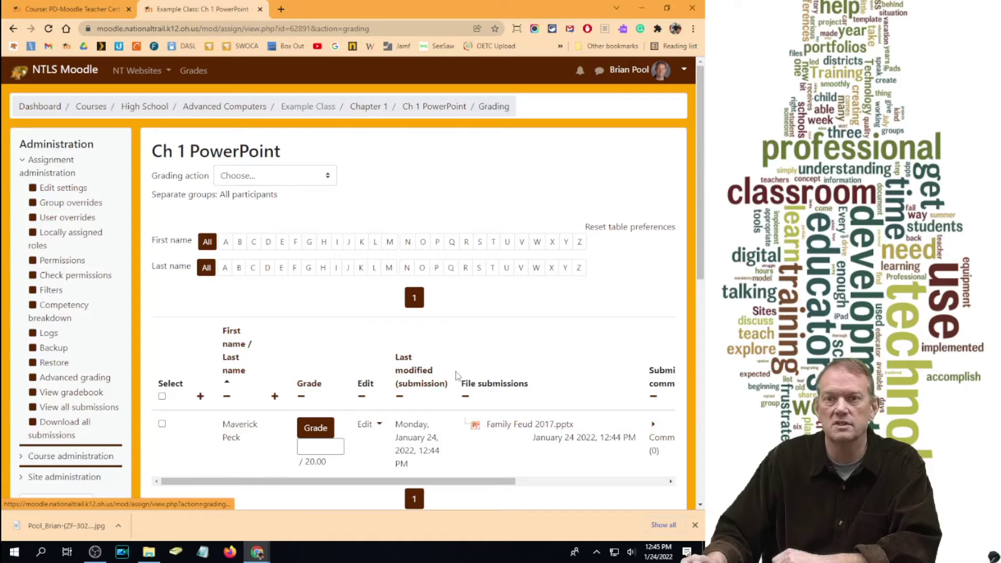
pyautogui.scroll(-3, 454, 365)
pyautogui.scroll(-1, 449, 307)
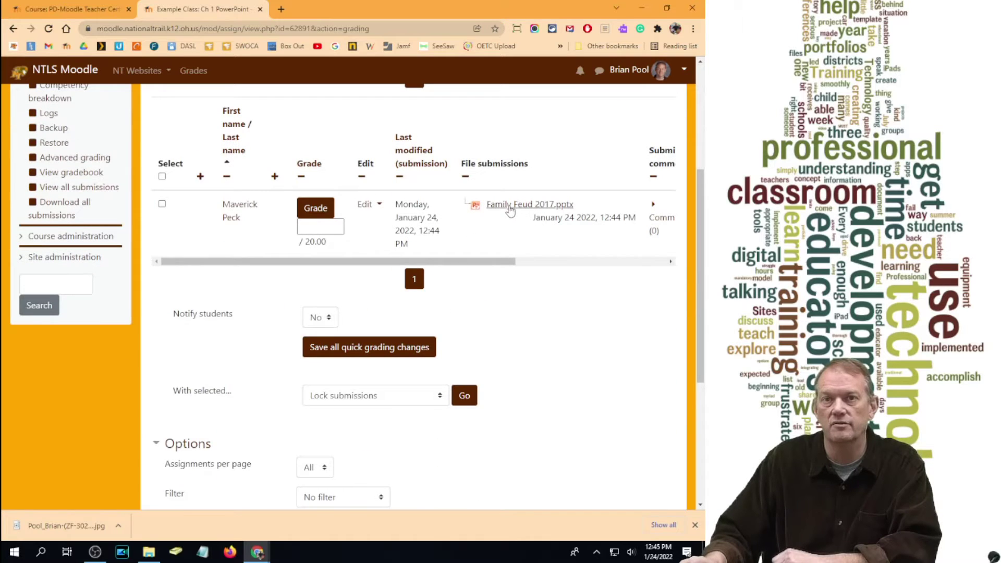
pyautogui.click(316, 209)
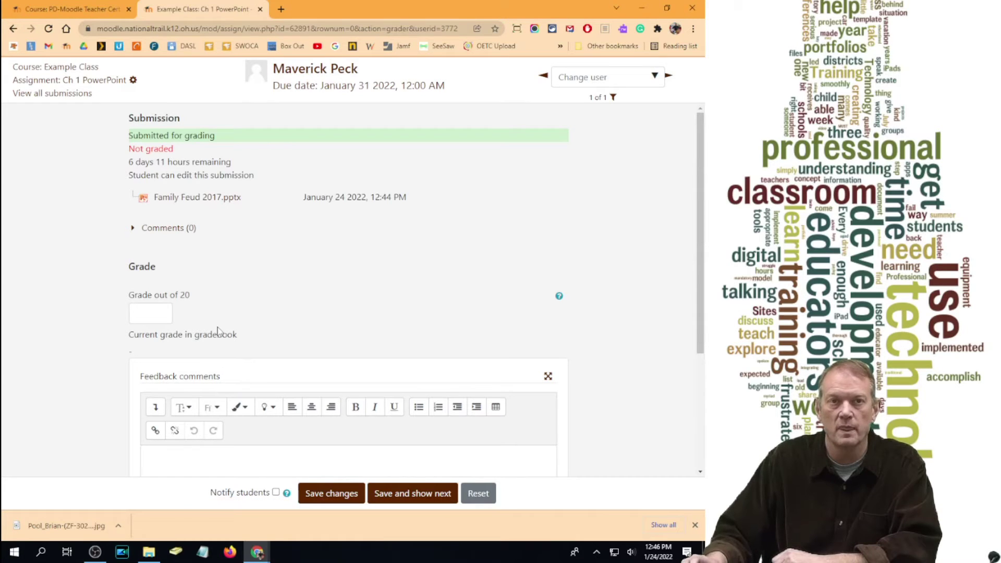
pyautogui.scroll(-4, 233, 211)
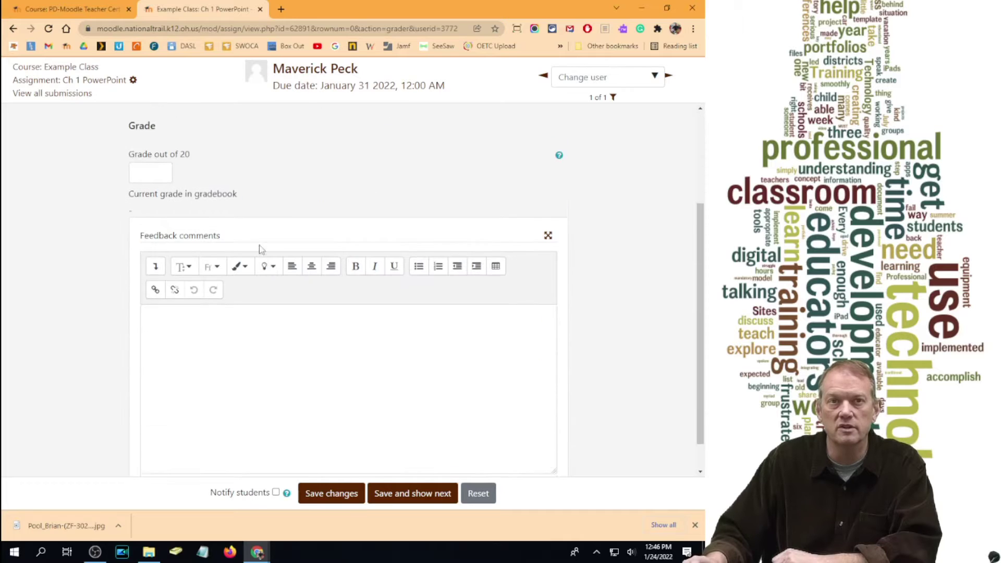
# - Set the Ch 1 PowerPoint feedback types to feedback comments and Annotate PDF, then save and return to the course
pyautogui.hotkey('alt', 'Left')
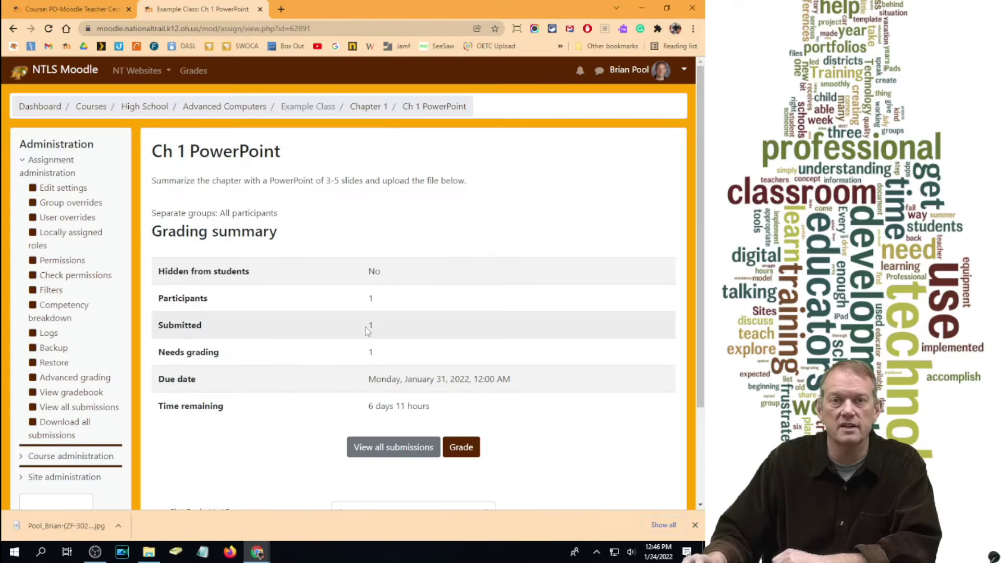
pyautogui.click(65, 191)
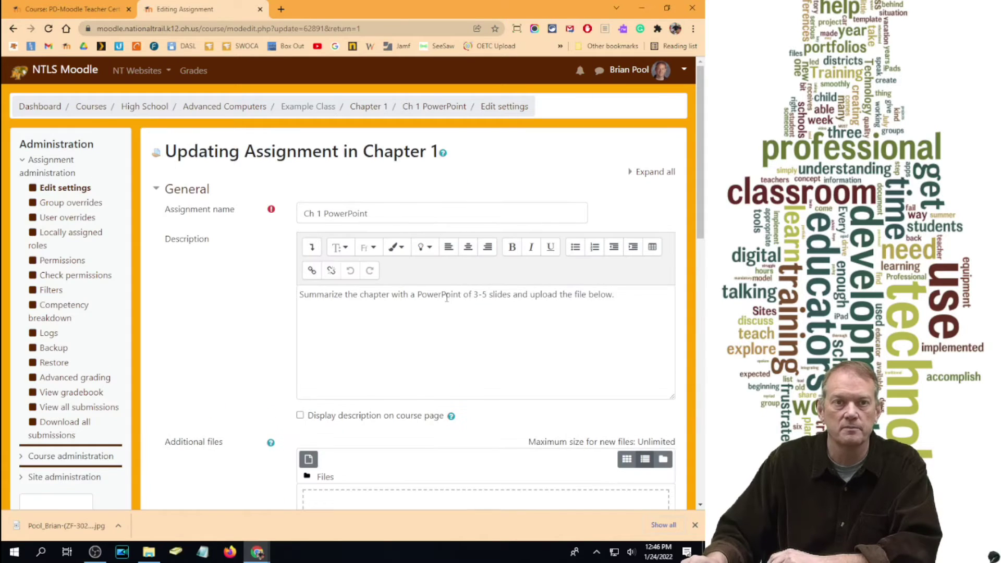
pyautogui.scroll(-6, 448, 299)
pyautogui.scroll(-6, 445, 300)
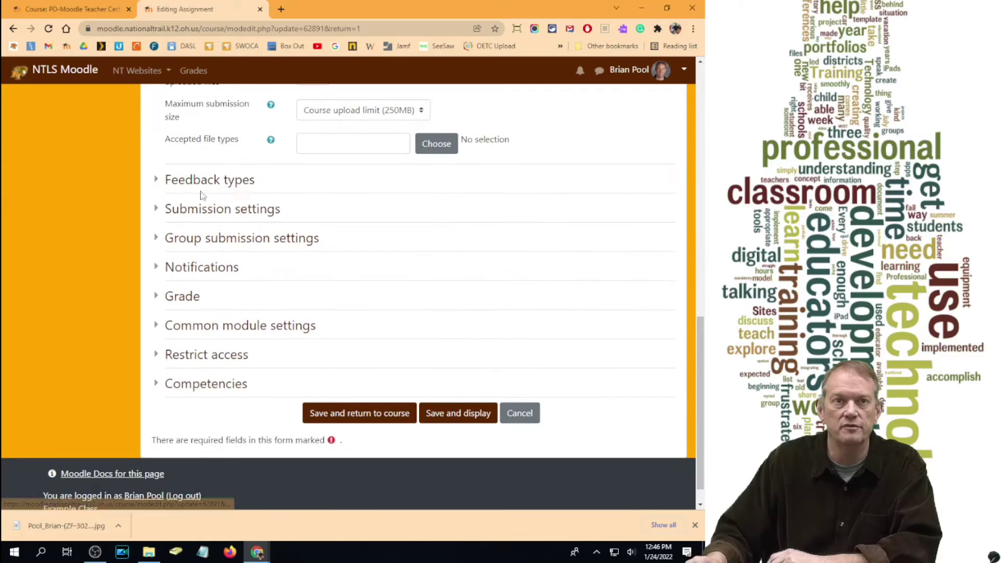
pyautogui.click(202, 181)
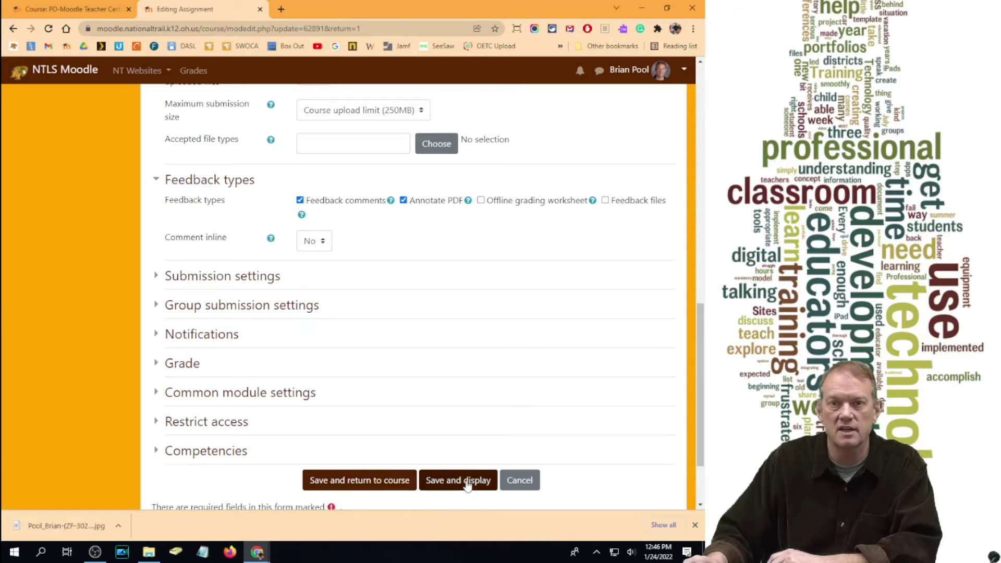
pyautogui.click(372, 480)
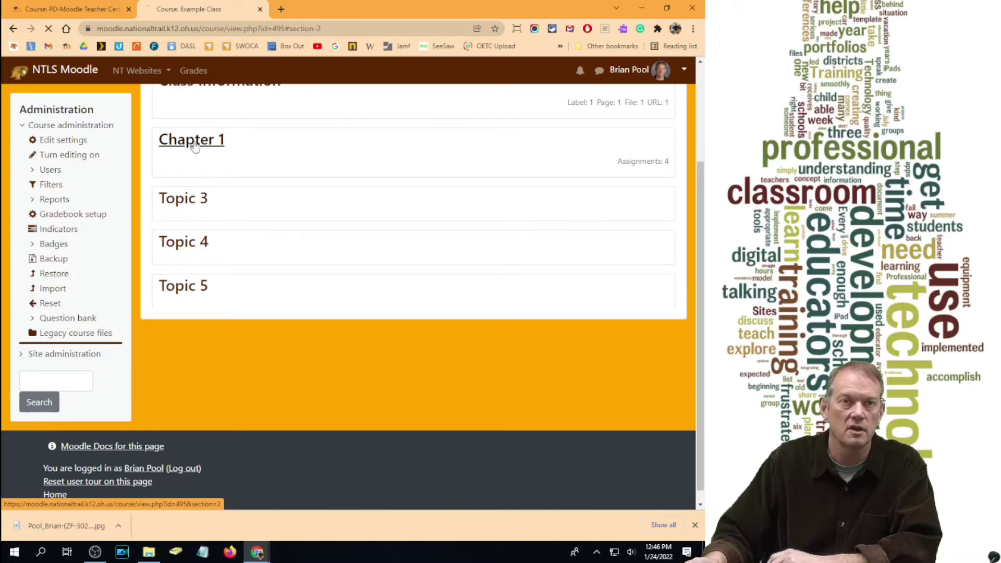
# - Reopen the Ch 1 PowerPoint submissions from Chapter 1 and open the student's submission for grading with the page preview
pyautogui.click(194, 142)
pyautogui.click(219, 326)
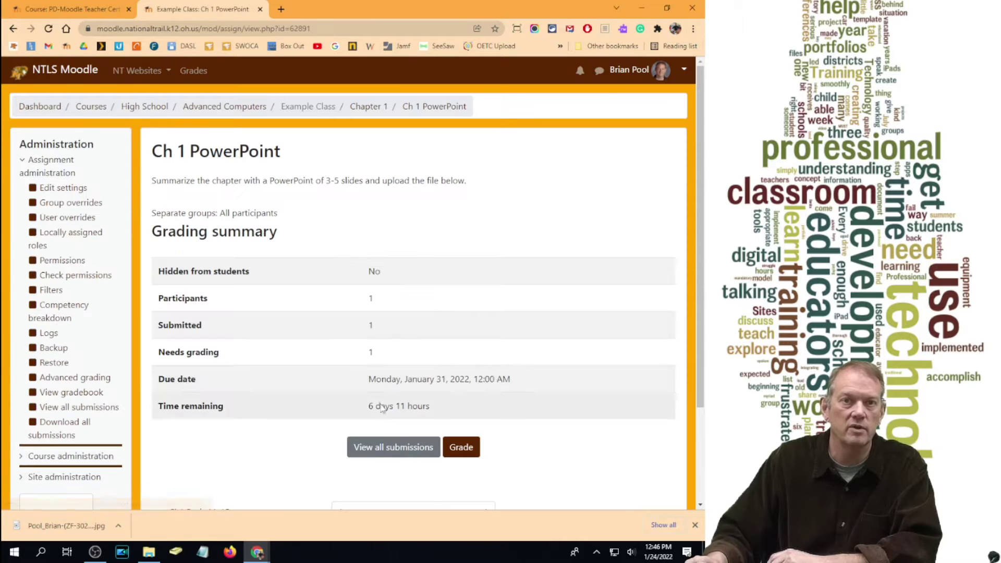
pyautogui.click(385, 447)
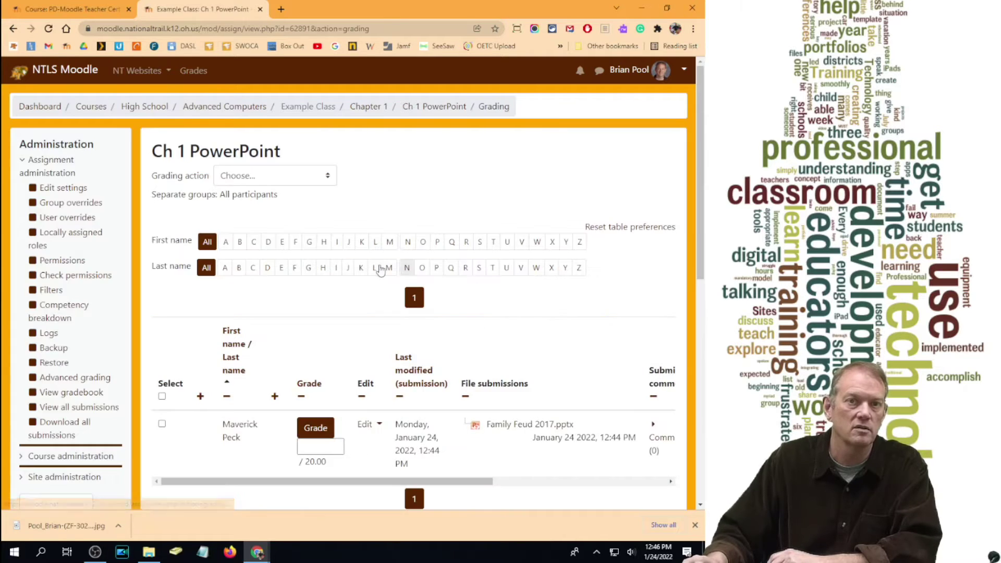
pyautogui.scroll(-3, 311, 313)
pyautogui.click(316, 262)
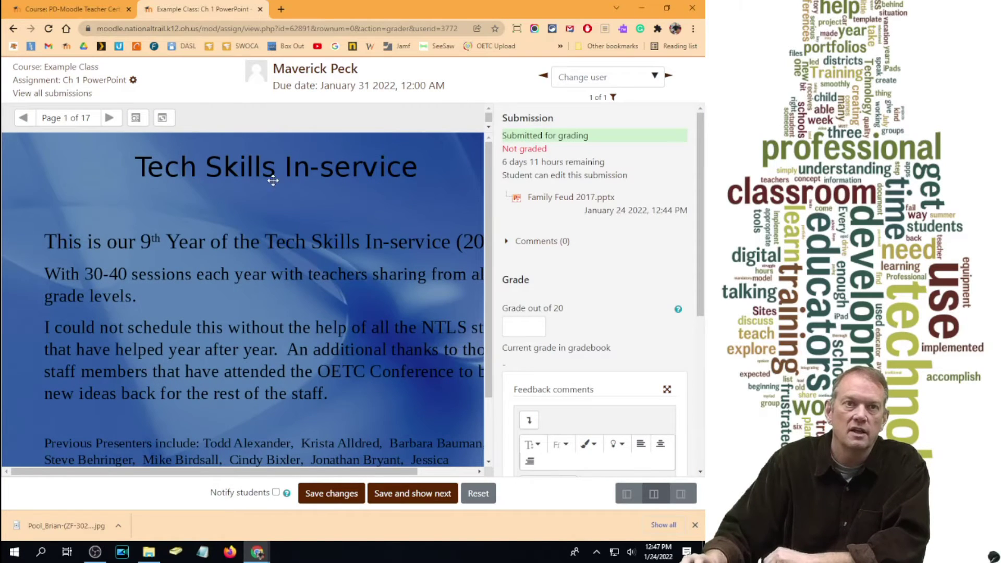
# - Page forward and back through the slides of the submitted Family Feud 2017.pptx in the grading preview
pyautogui.click(110, 119)
pyautogui.click(110, 119)
pyautogui.click(110, 118)
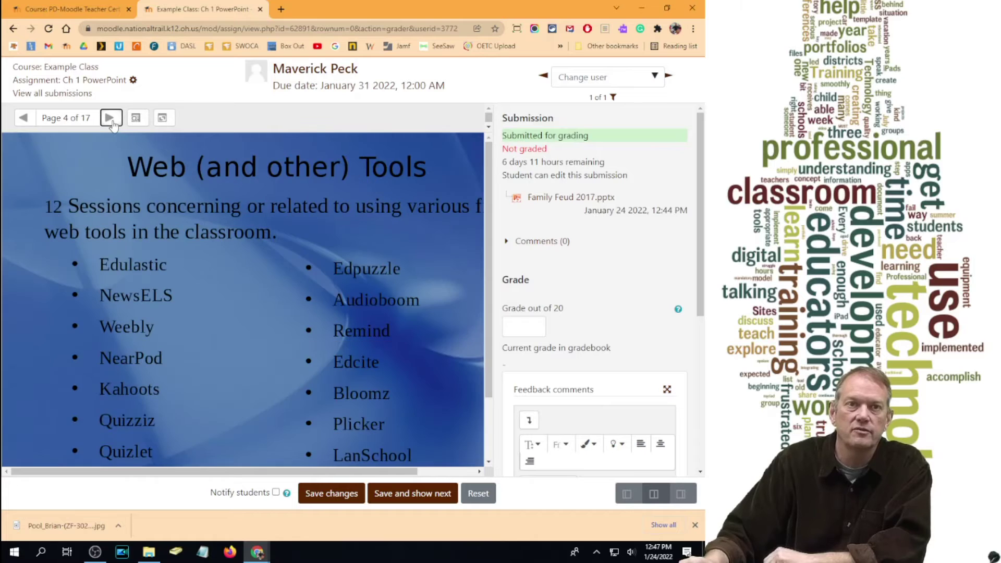
pyautogui.click(109, 118)
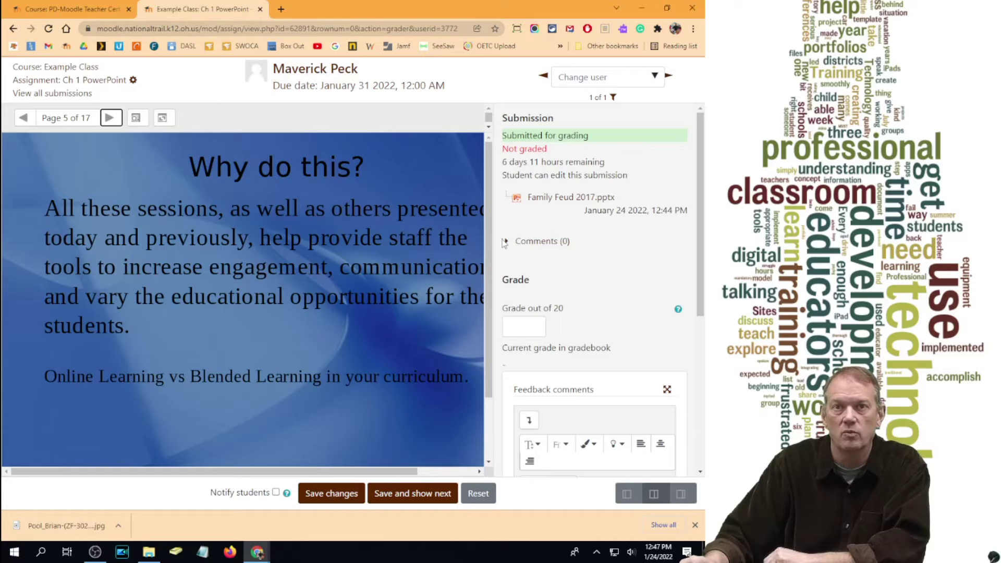
pyautogui.click(111, 118)
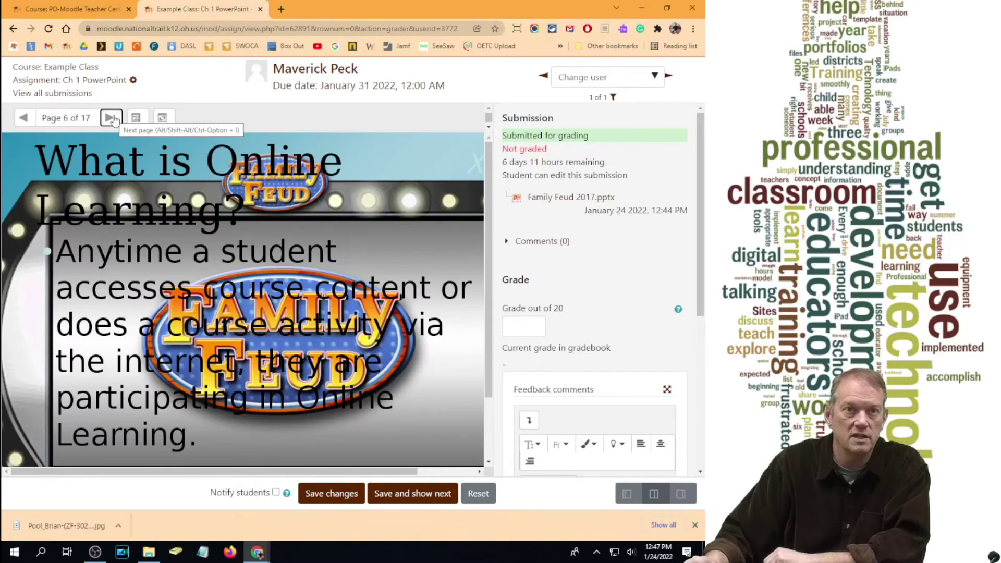
pyautogui.click(111, 118)
pyautogui.click(24, 118)
pyautogui.click(24, 117)
pyautogui.click(23, 117)
pyautogui.click(24, 118)
pyautogui.click(23, 118)
pyautogui.click(24, 118)
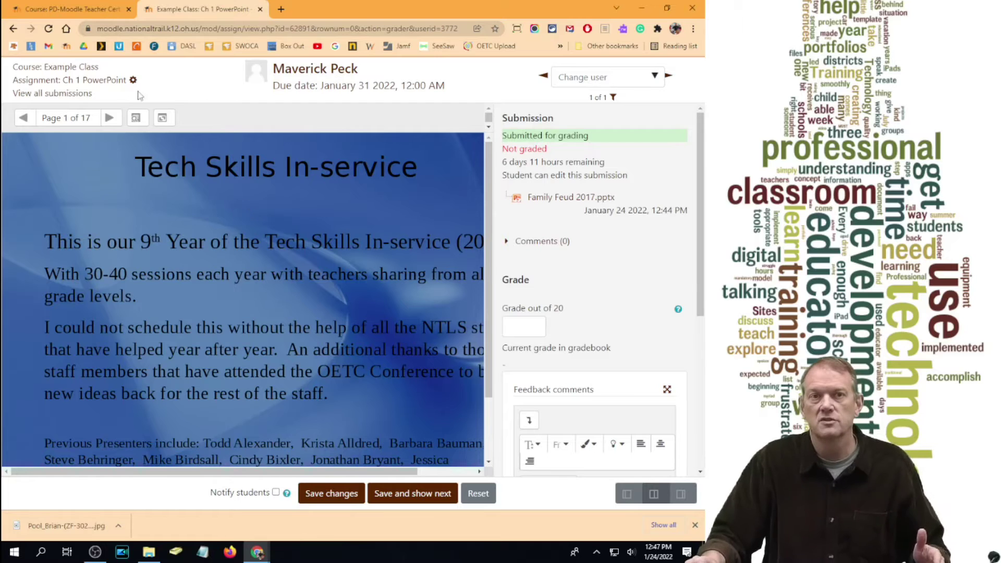
pyautogui.click(108, 119)
pyautogui.click(108, 120)
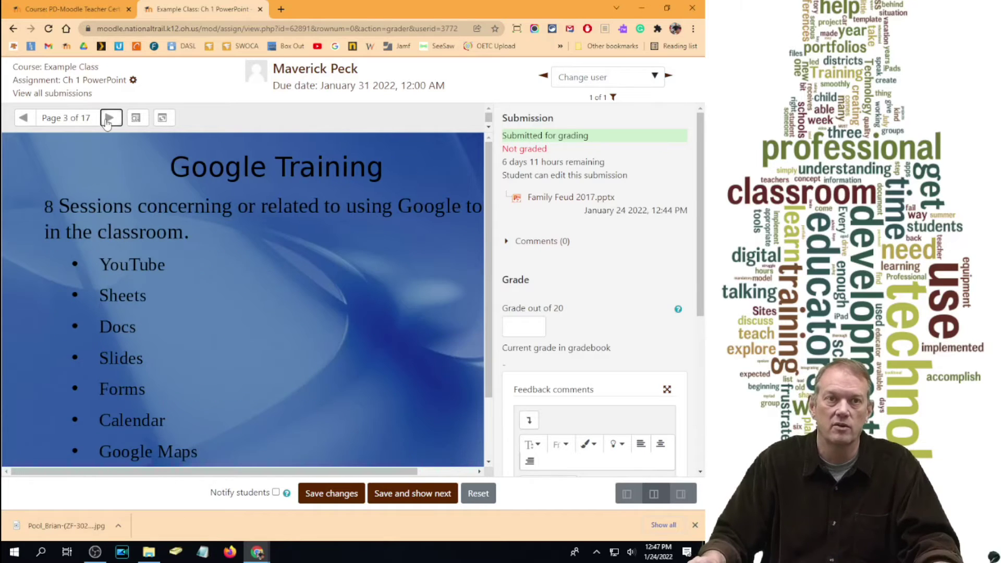
pyautogui.click(108, 119)
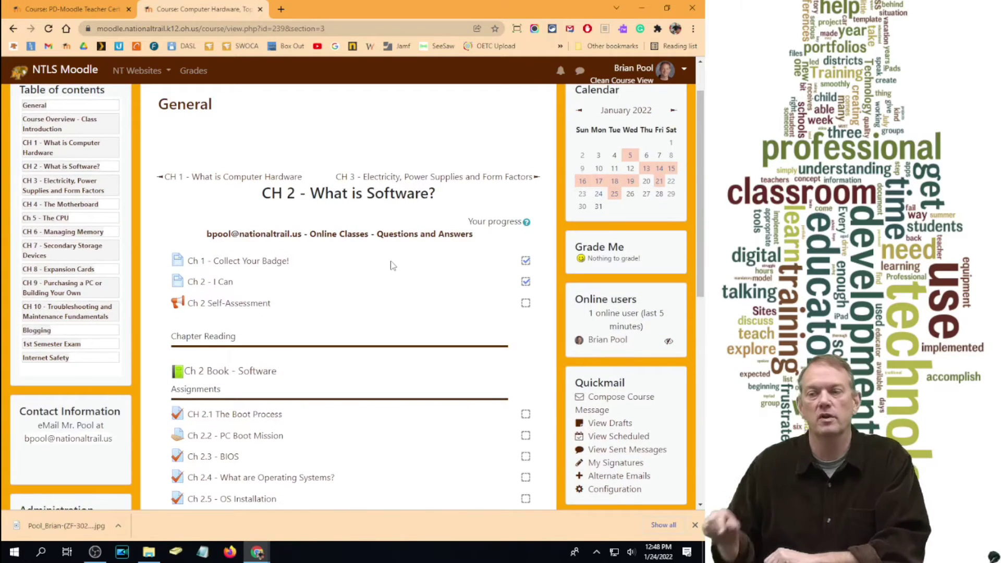
# - In the Computer Hardware course's CH 2 section, view Ch 2 - I Can and examine the response charts of the Ch 2 Self-Assessment
pyautogui.click(224, 282)
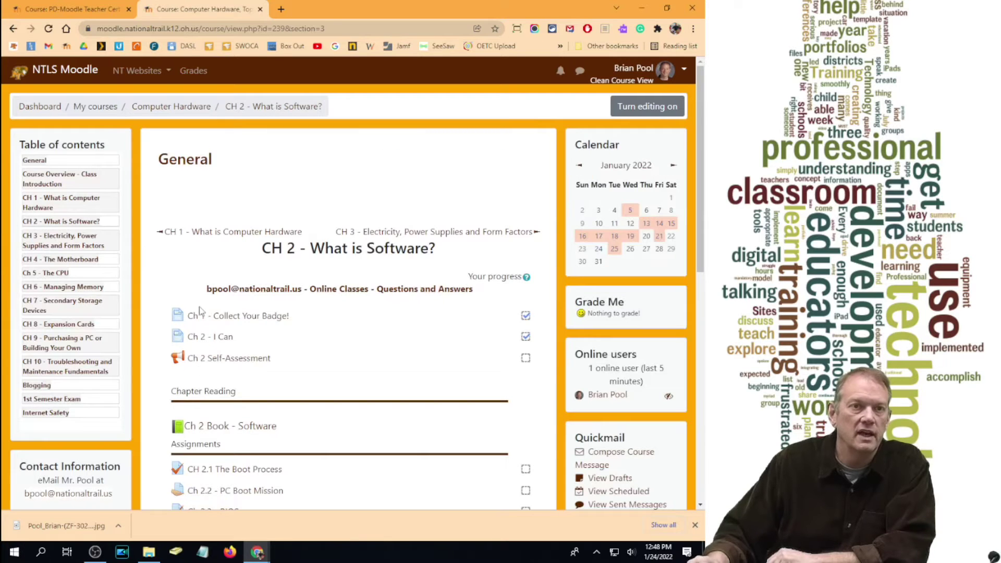
pyautogui.click(233, 359)
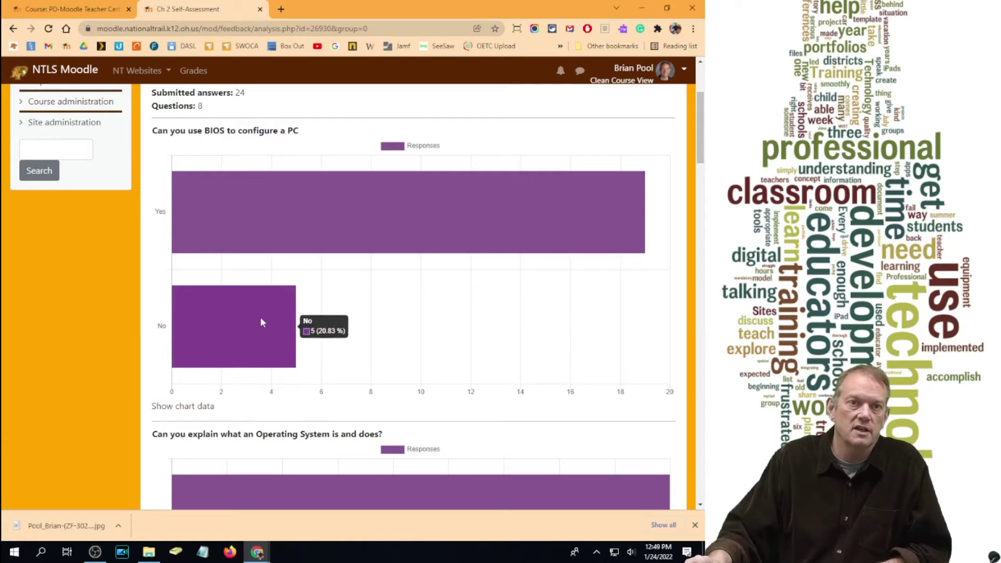
pyautogui.scroll(-1, 410, 265)
pyautogui.scroll(-3, 409, 265)
pyautogui.scroll(7, 355, 293)
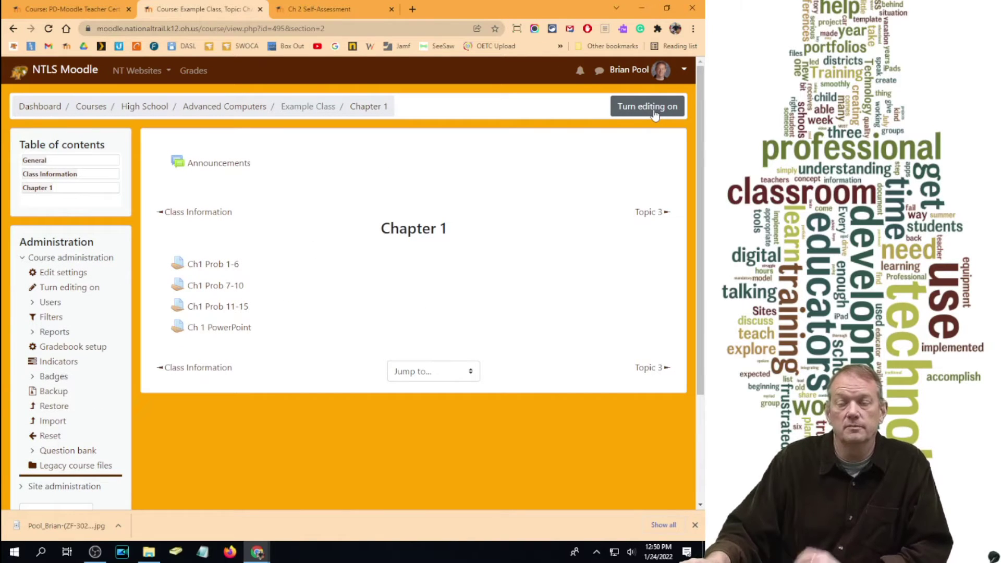
# - Turn editing on in Chapter 1 of the example class and start a new Feedback activity named Chapter 1 Feedback
pyautogui.click(655, 108)
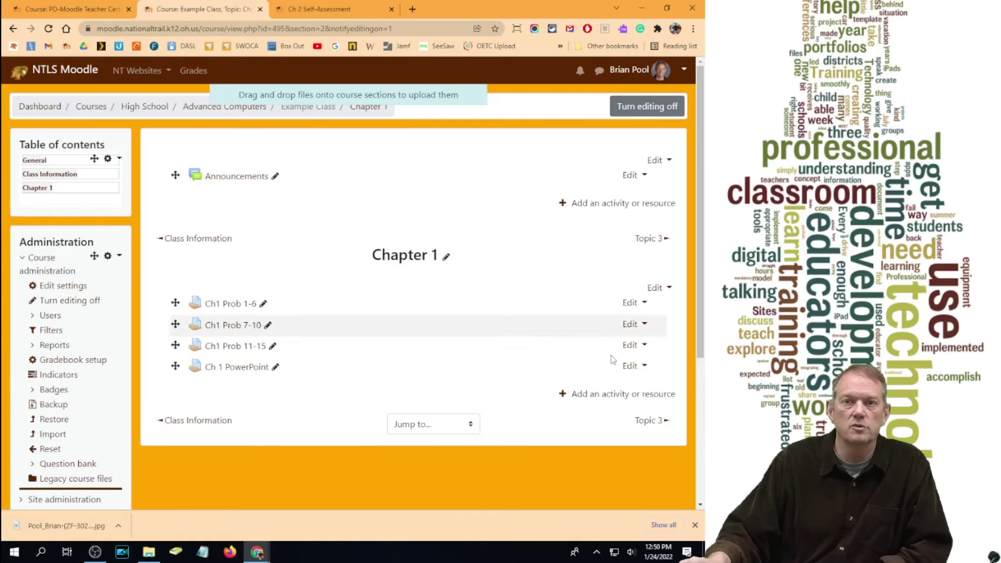
pyautogui.click(648, 397)
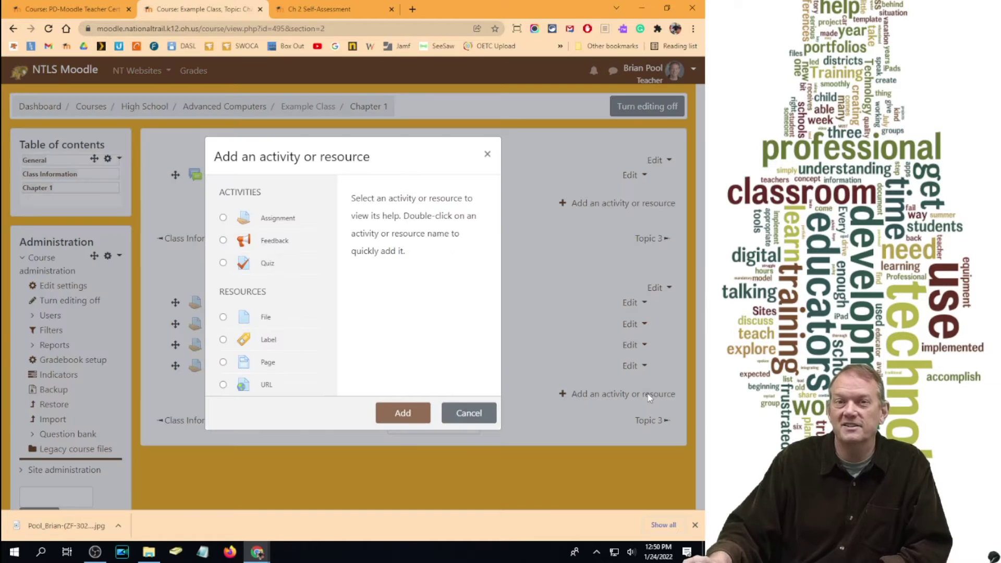
pyautogui.click(223, 241)
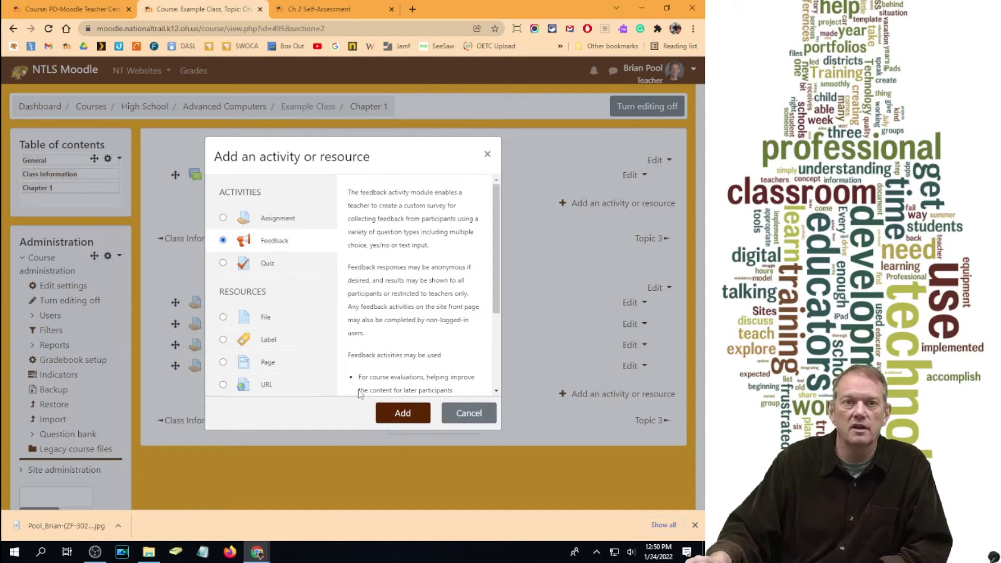
pyautogui.scroll(-3, 411, 319)
pyautogui.scroll(3, 410, 319)
pyautogui.click(403, 413)
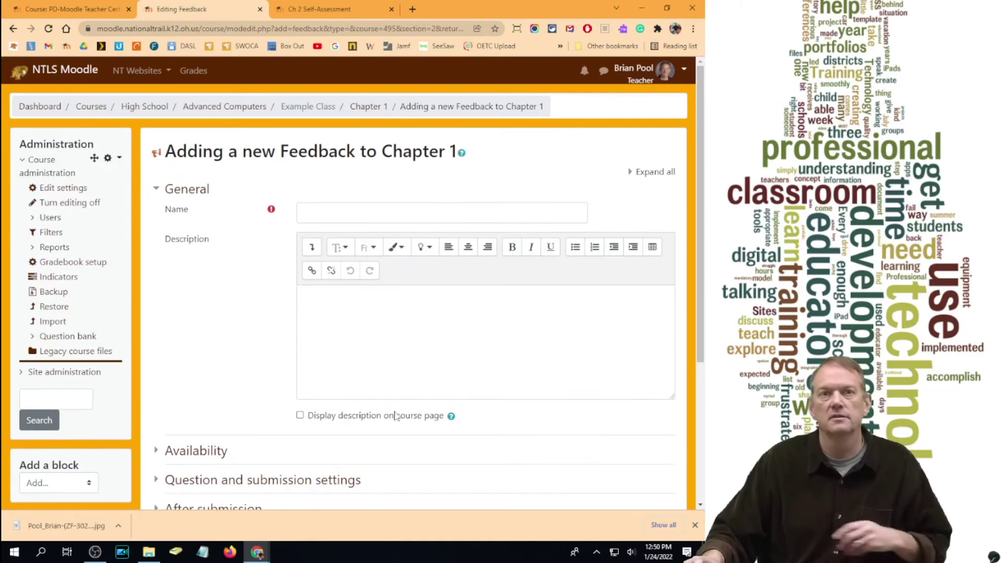
pyautogui.click(372, 208)
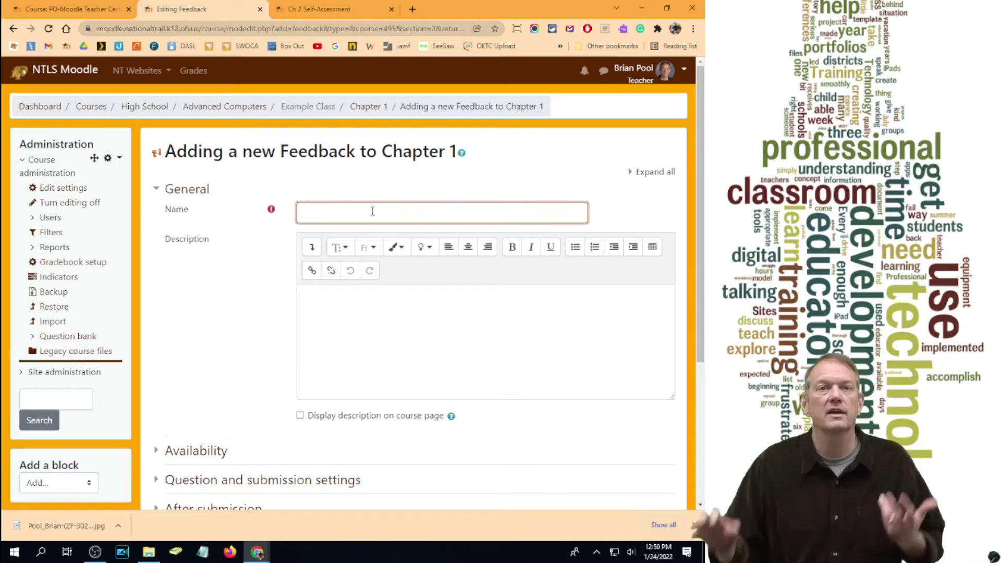
pyautogui.write('Chapter 1 Feedback')
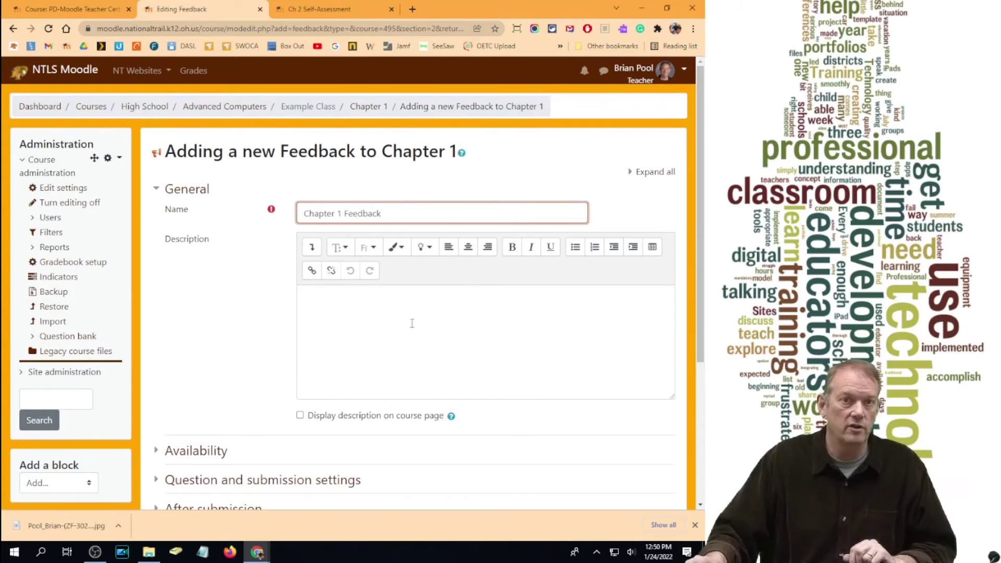
# - Set the feedback to log and show users' names with their answers, and turn on automatic question numbering
pyautogui.scroll(-4, 431, 351)
pyautogui.click(189, 238)
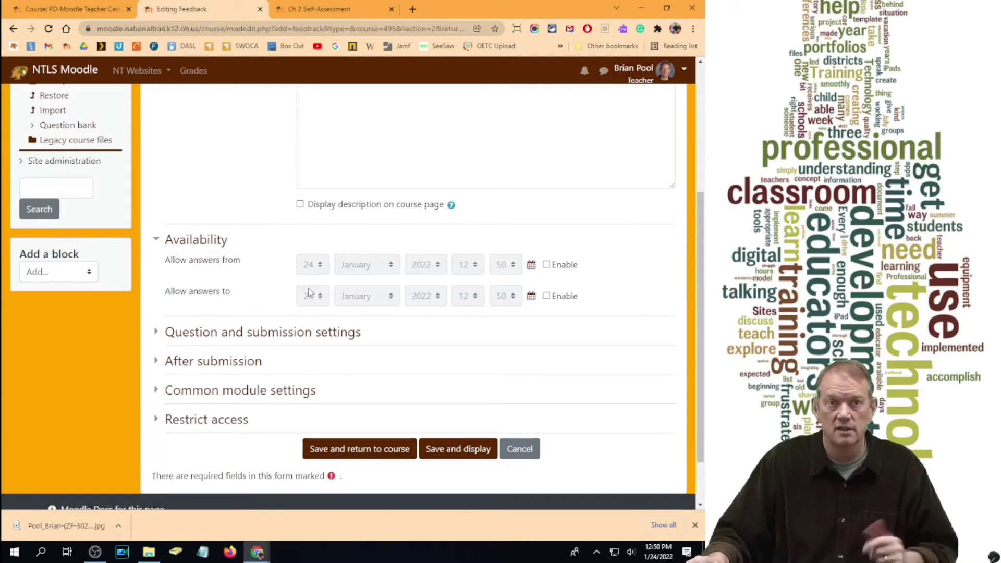
pyautogui.click(313, 336)
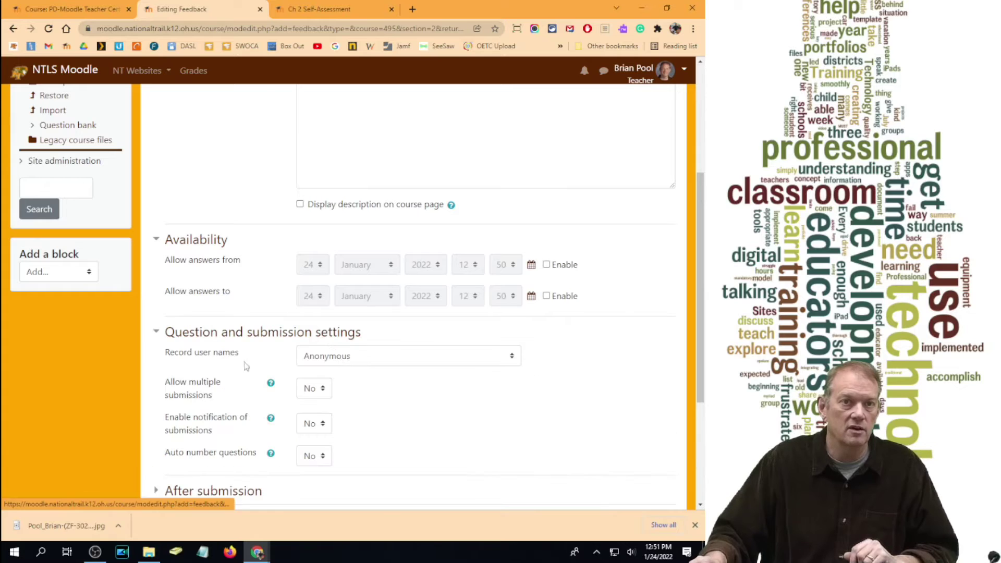
pyautogui.click(348, 357)
pyautogui.click(349, 386)
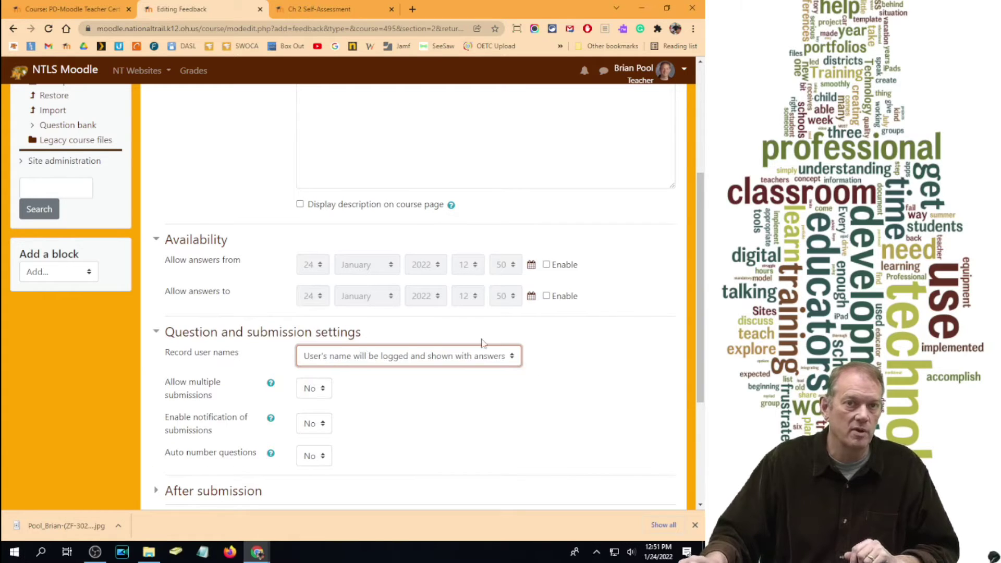
pyautogui.scroll(-3, 338, 353)
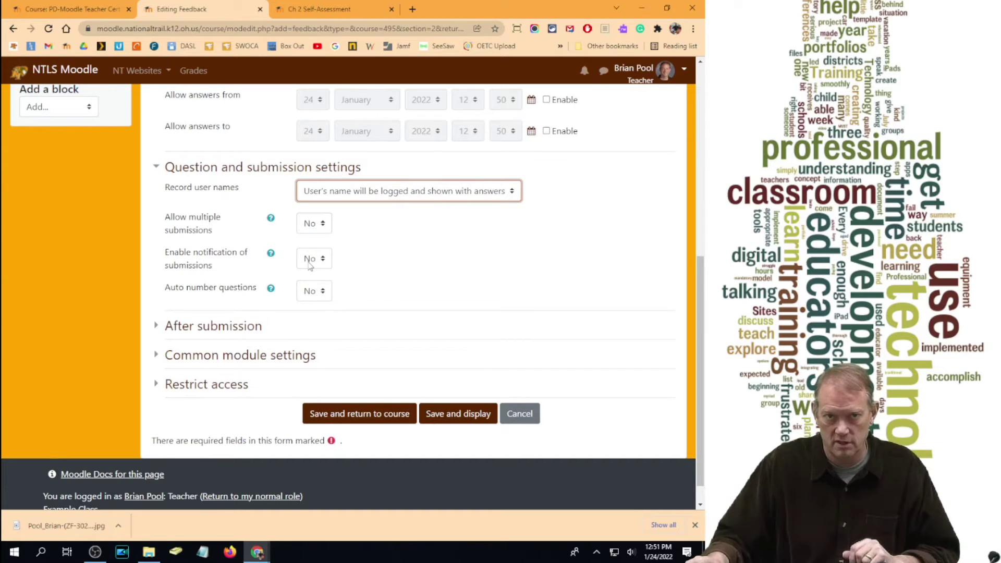
pyautogui.click(309, 291)
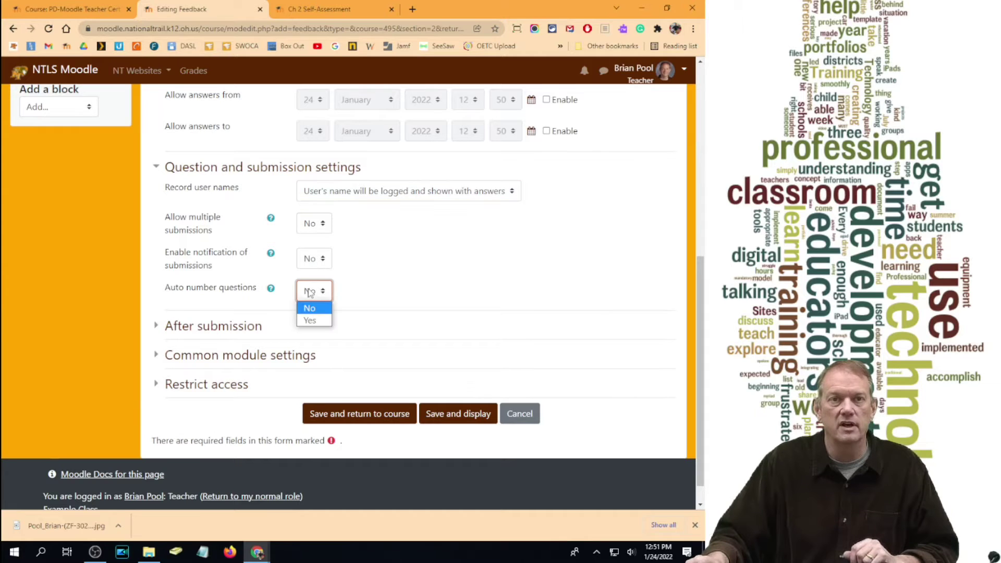
pyautogui.click(315, 321)
# - Review the after-submission settings without changing them, and save and display the Chapter 1 Feedback activity
pyautogui.click(233, 328)
pyautogui.scroll(-1, 336, 308)
pyautogui.scroll(-5, 336, 307)
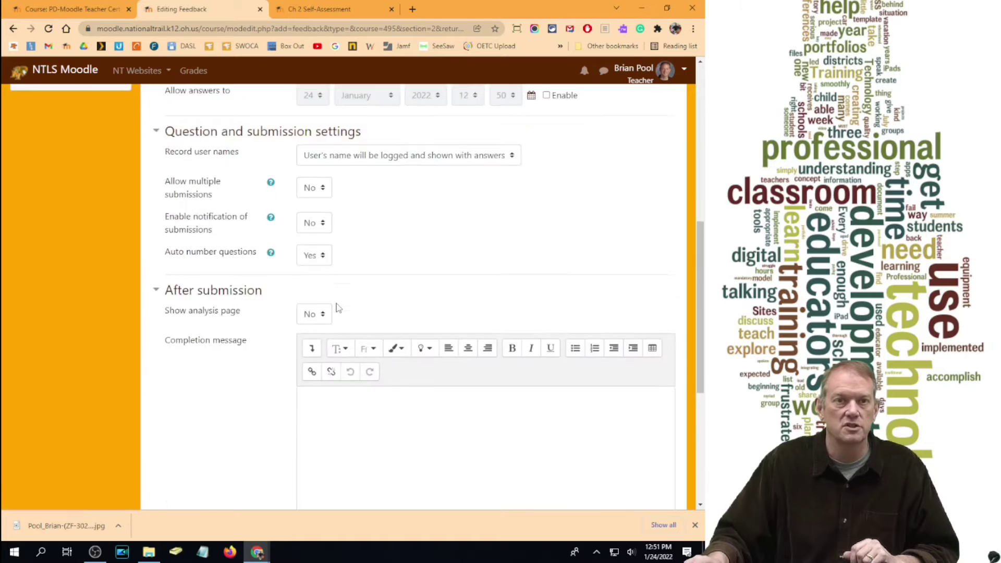
pyautogui.scroll(2, 313, 250)
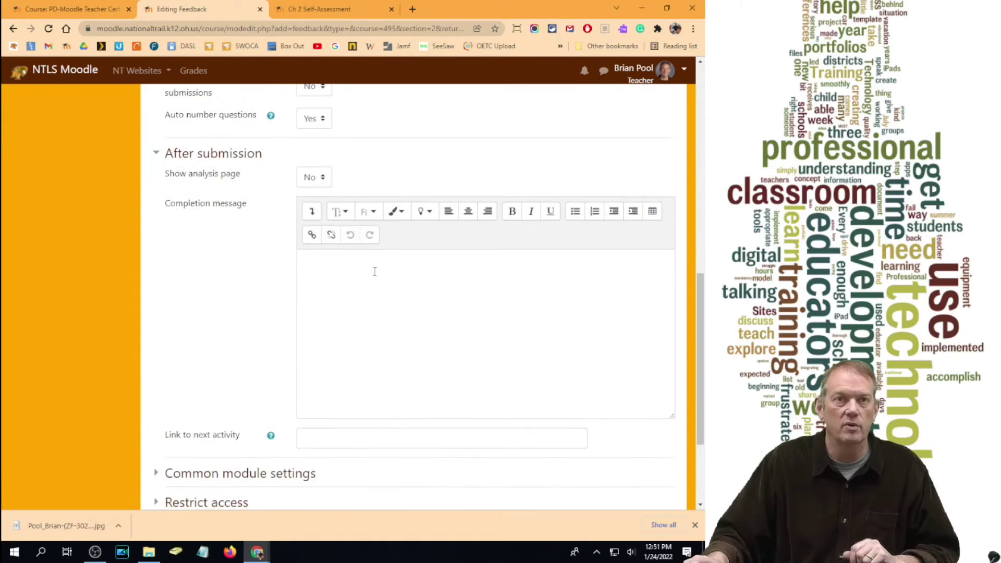
pyautogui.click(314, 186)
pyautogui.click(404, 170)
pyautogui.scroll(-3, 291, 344)
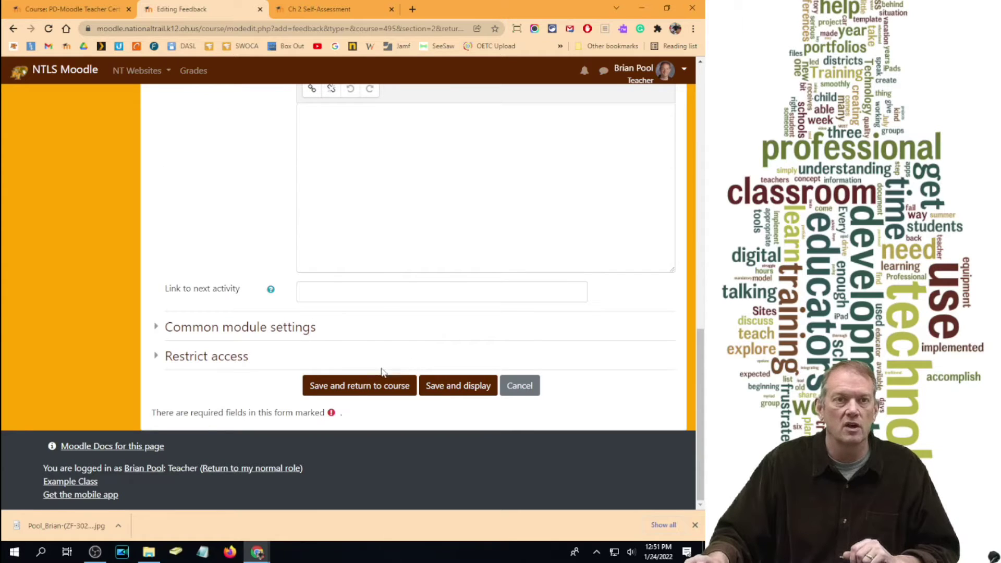
pyautogui.click(457, 385)
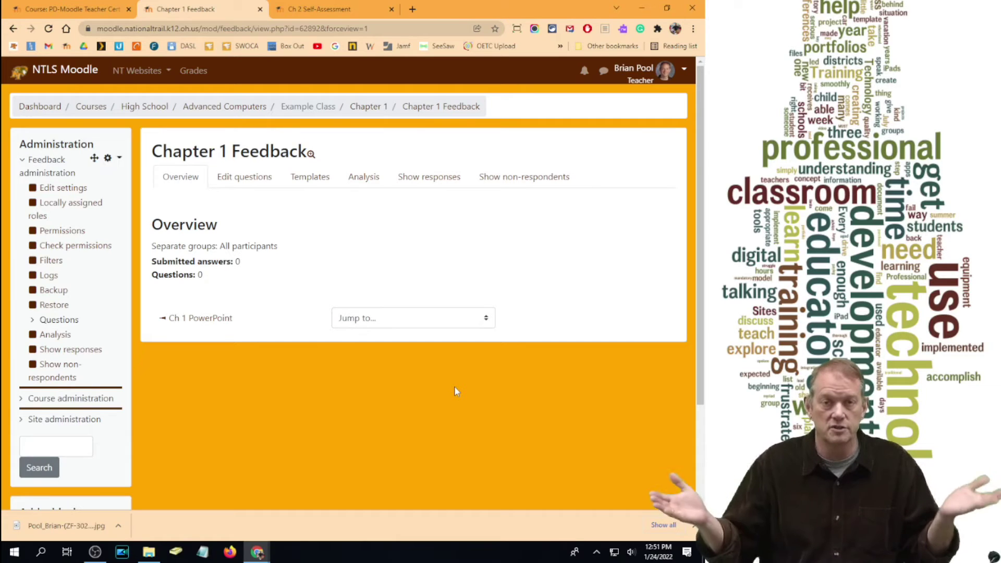
# - Start a multiple choice question in Chapter 1 Feedback with the text "Did you like this chapter?"
pyautogui.click(247, 182)
pyautogui.click(260, 214)
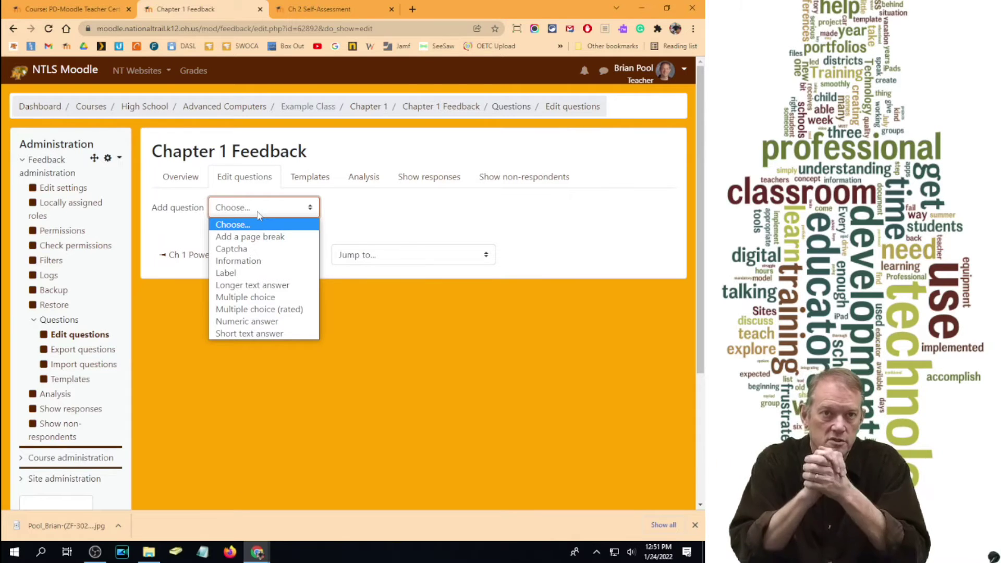
pyautogui.click(255, 296)
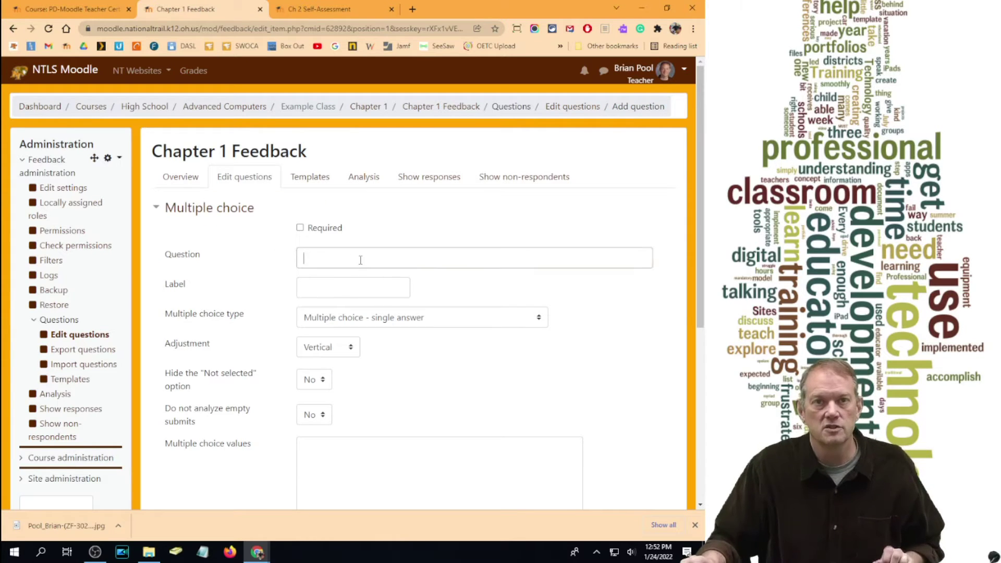
pyautogui.click(360, 260)
pyautogui.write('Did you like this chapter?')
pyautogui.scroll(-3, 299, 186)
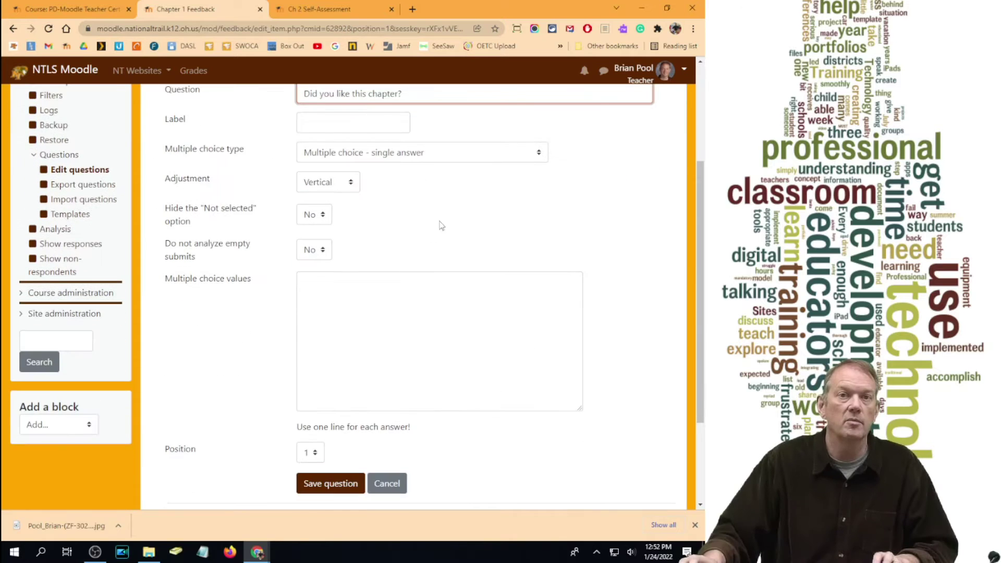
# - Try the Horizontal adjustment for the answer choices and switch back to Vertical
pyautogui.click(345, 185)
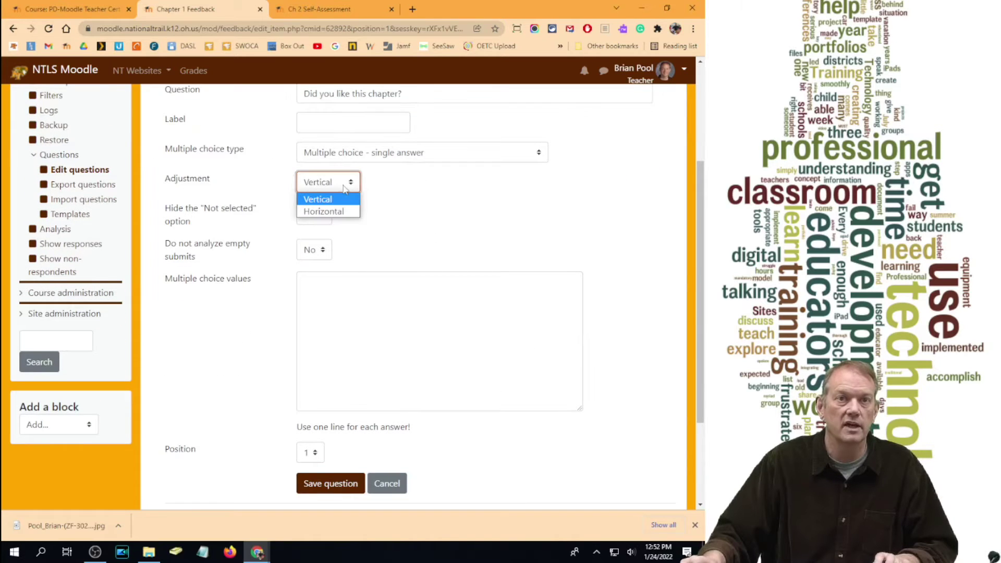
pyautogui.click(329, 211)
pyautogui.click(335, 184)
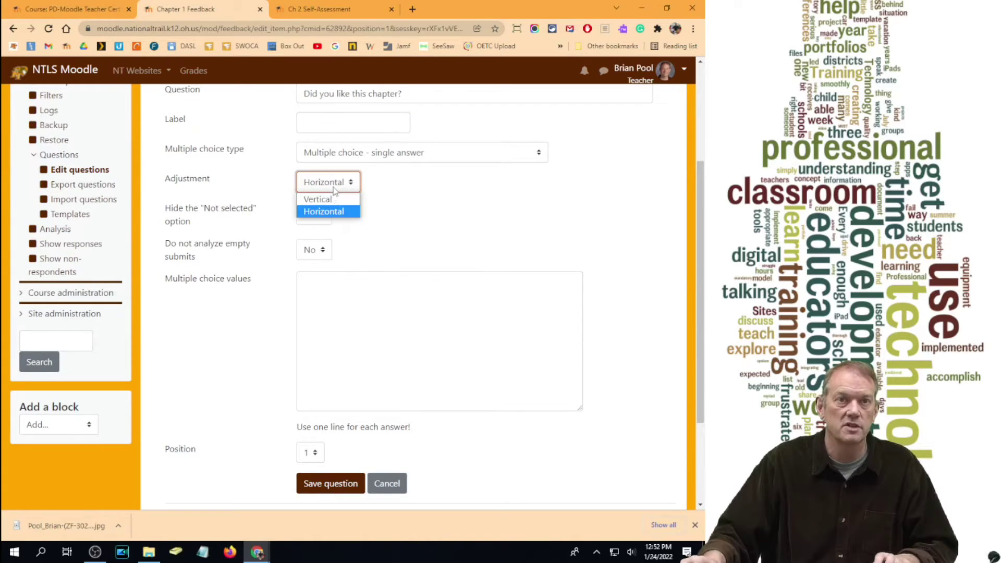
pyautogui.click(328, 199)
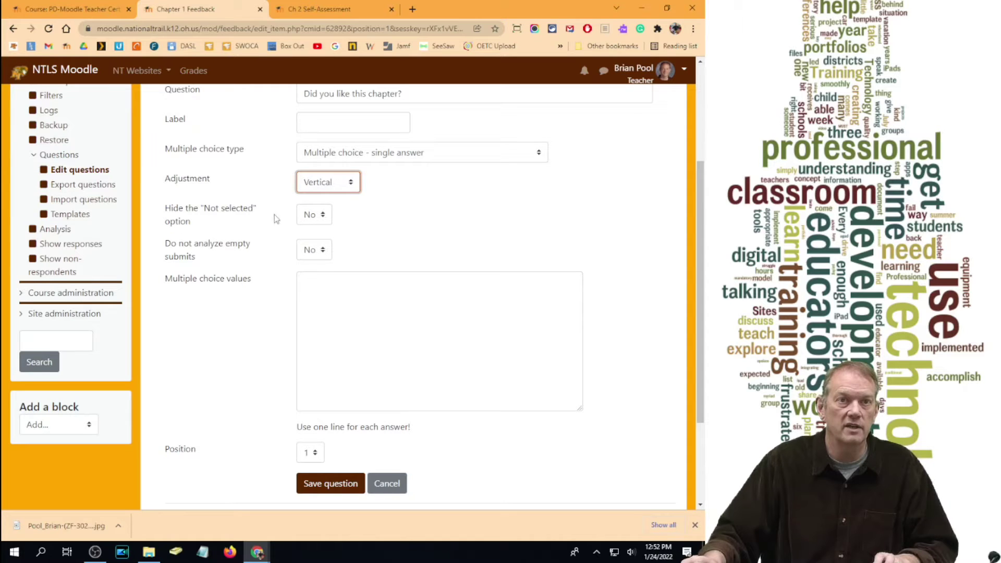
# - Enter Yes and No on separate lines as the multiple choice values and save the question
pyautogui.click(356, 302)
pyautogui.write('Yes')
pyautogui.press('Return')
pyautogui.write('No')
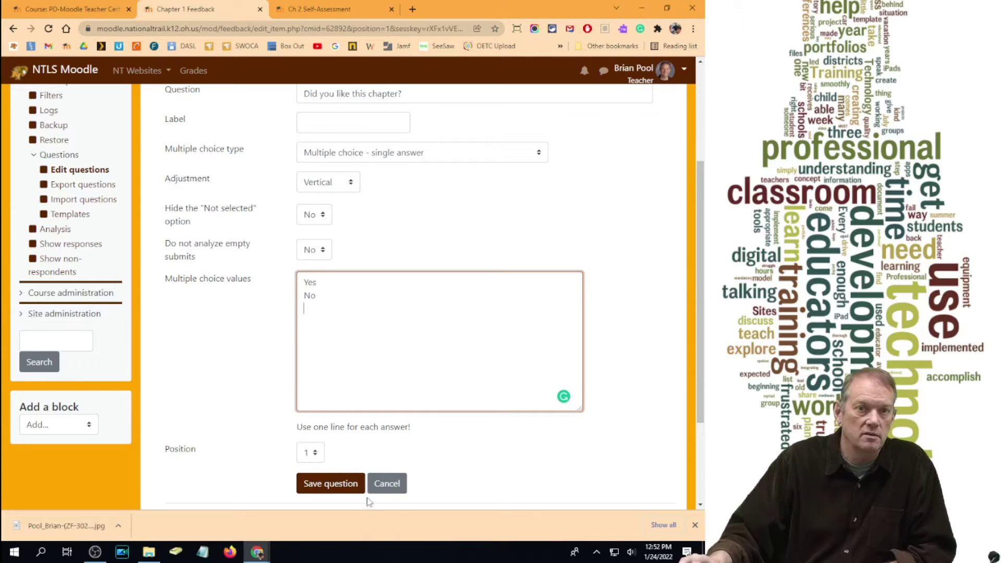
pyautogui.click(334, 483)
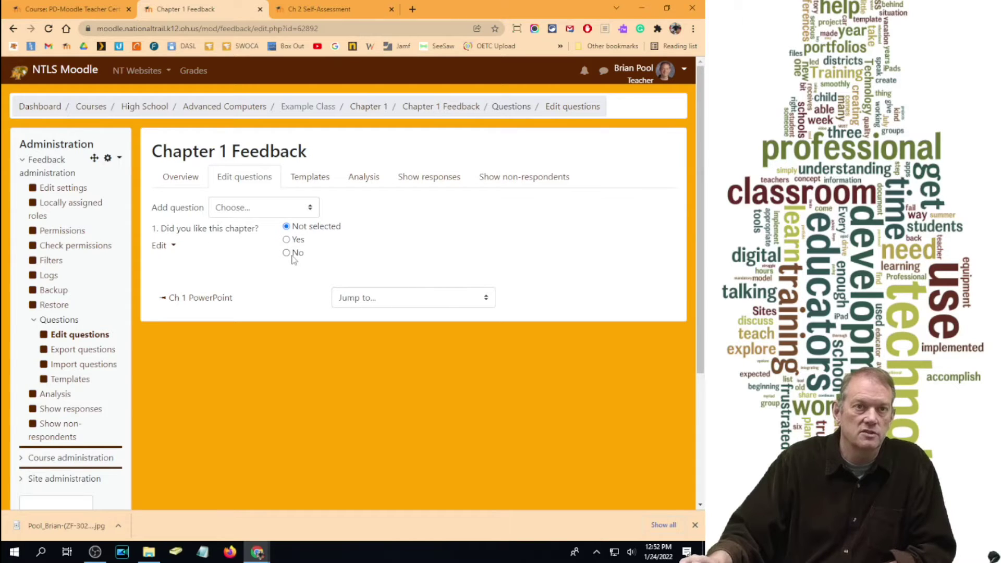
# - Reopen the "Did you like this chapter?" question for editing and hide its "Not selected" option
pyautogui.click(162, 246)
pyautogui.click(176, 264)
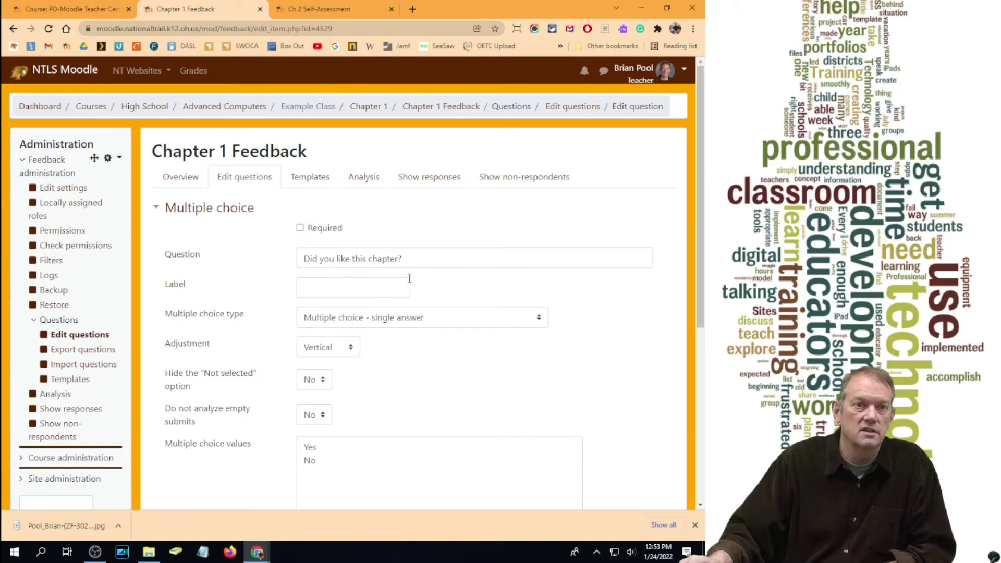
pyautogui.scroll(-4, 409, 277)
pyautogui.click(311, 162)
pyautogui.click(313, 186)
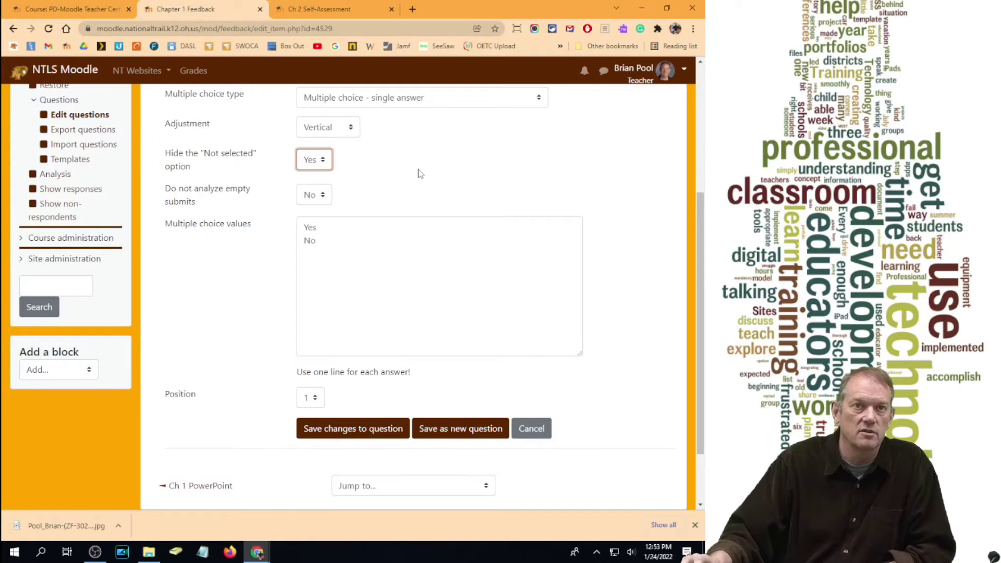
pyautogui.scroll(-2, 425, 190)
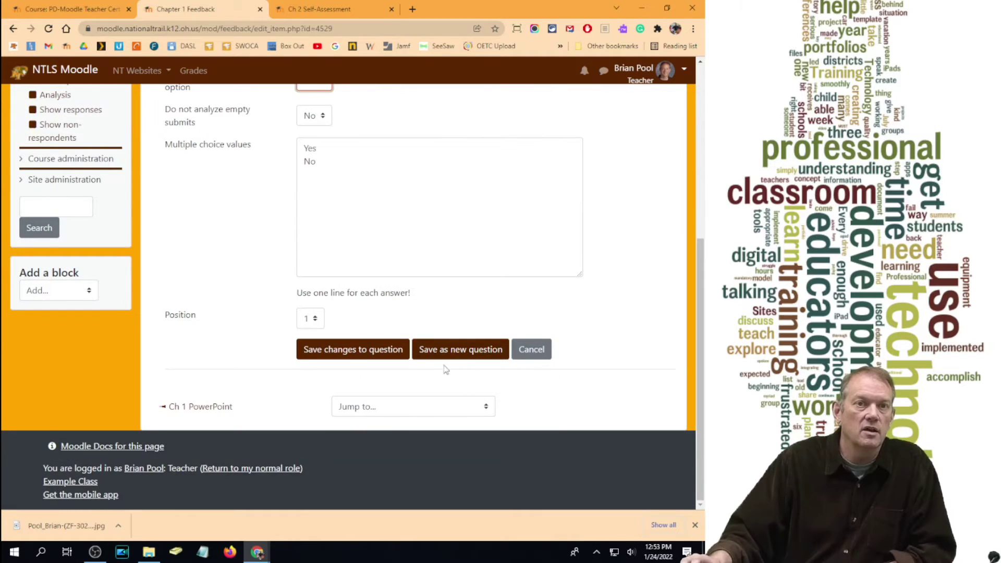
# - Make the question required and save the changes to it
pyautogui.scroll(4, 443, 367)
pyautogui.scroll(2, 442, 365)
pyautogui.click(300, 227)
pyautogui.scroll(-5, 480, 339)
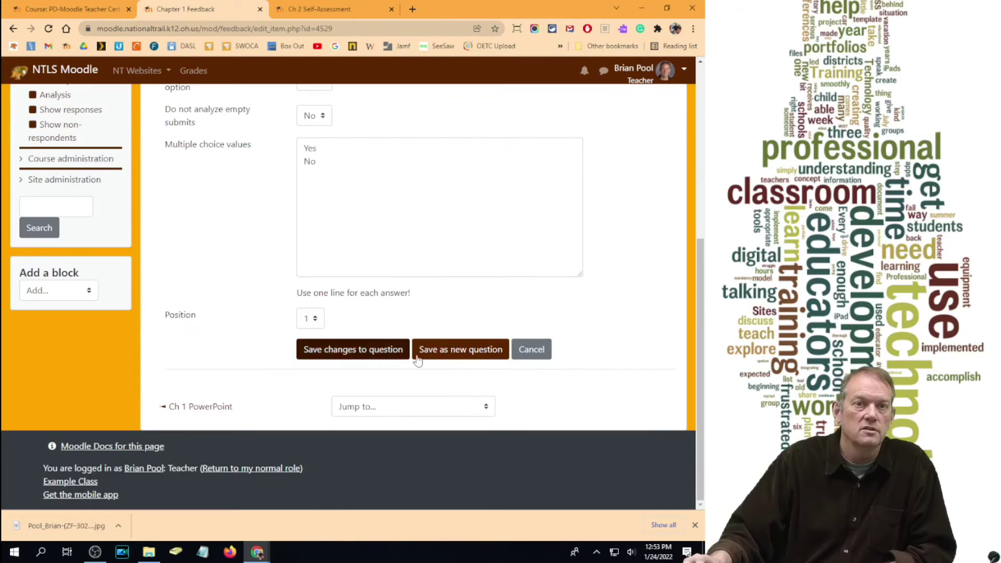
pyautogui.click(348, 353)
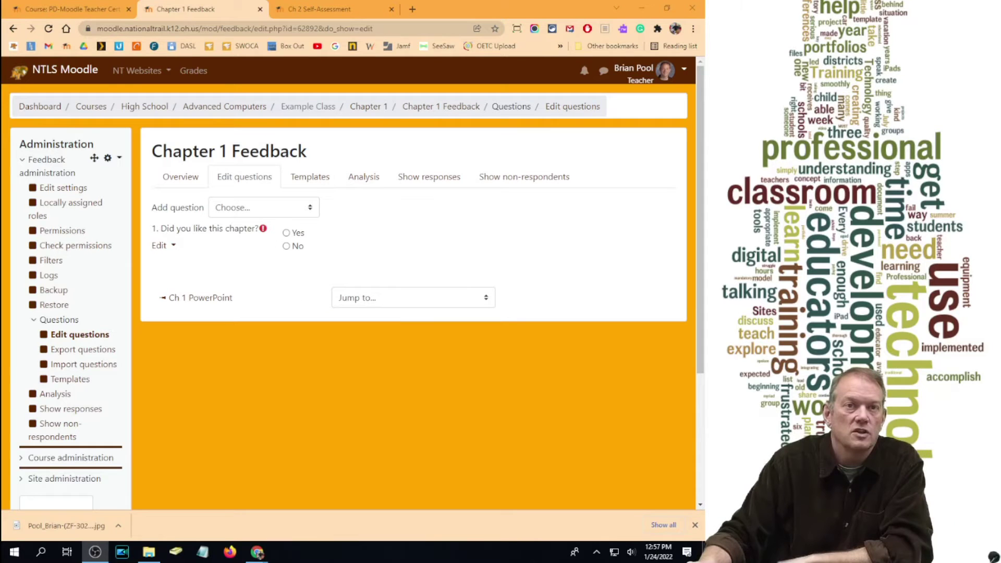
pyautogui.click(278, 210)
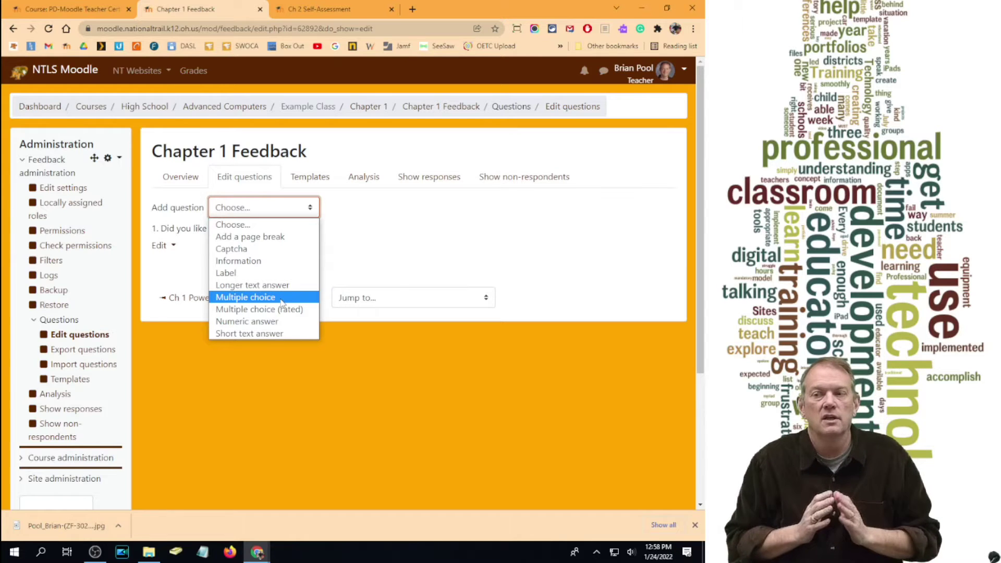
pyautogui.click(353, 275)
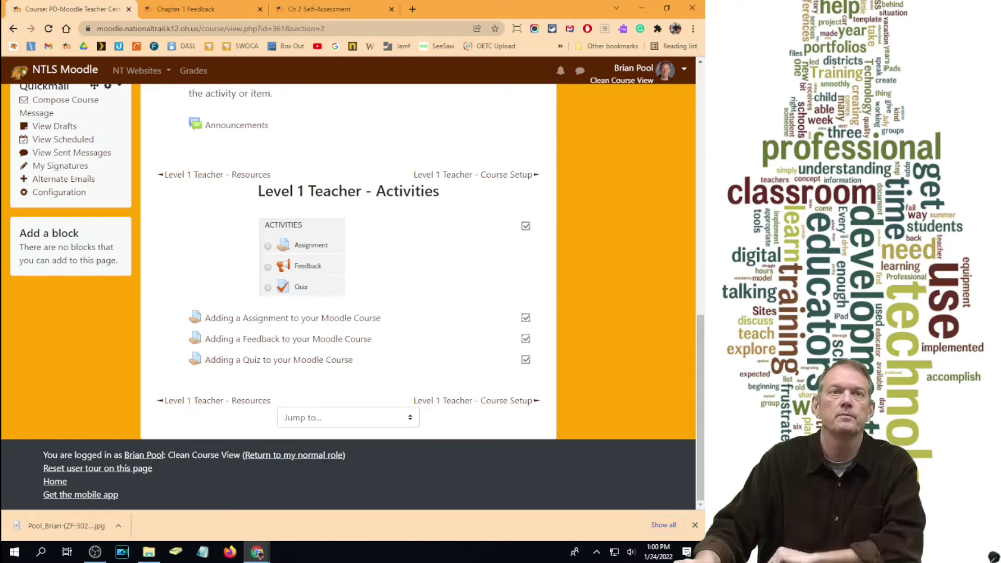
# - Return to Chapter 1 of the example class and add a new Quiz activity
pyautogui.click(217, 12)
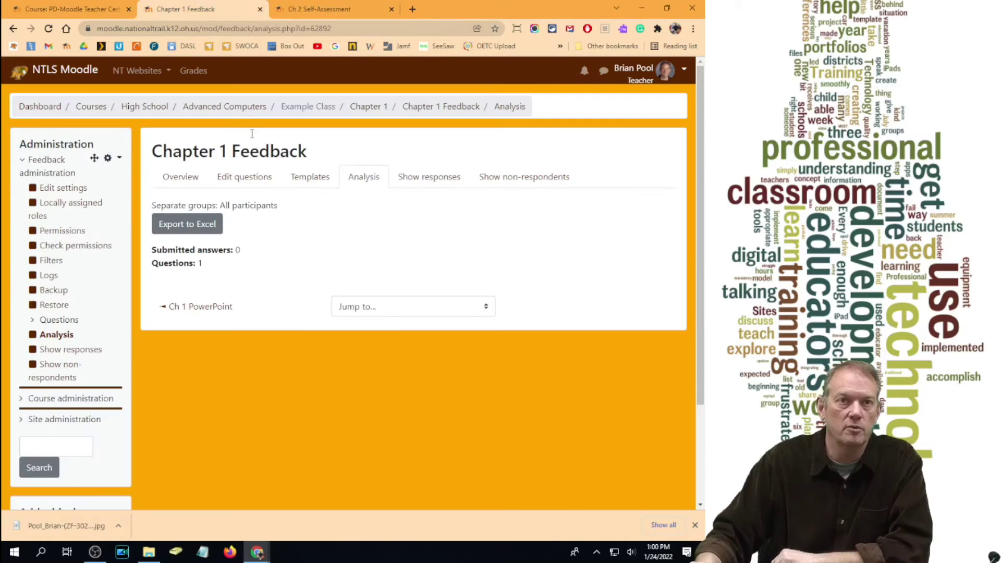
pyautogui.click(384, 107)
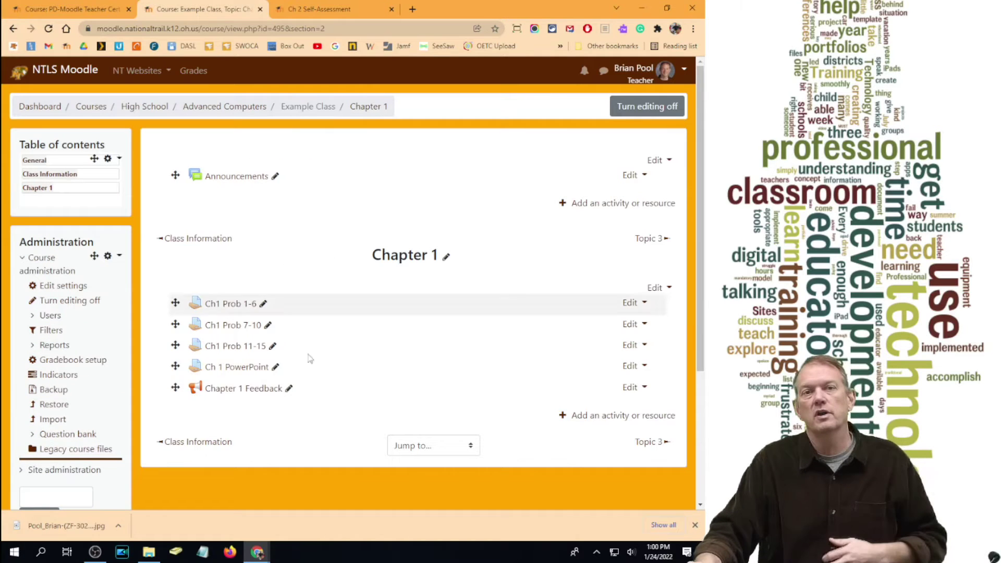
pyautogui.click(616, 417)
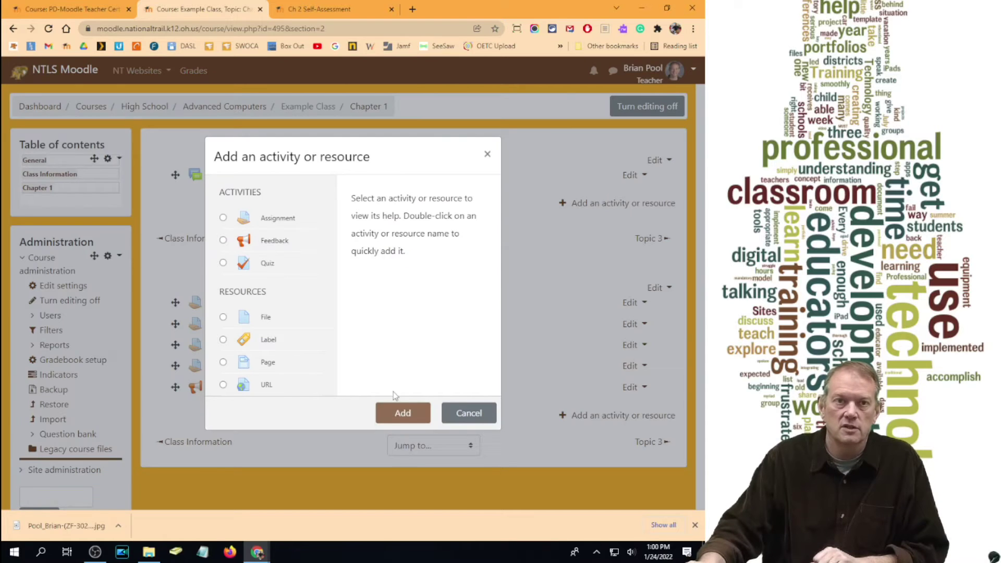
pyautogui.click(223, 264)
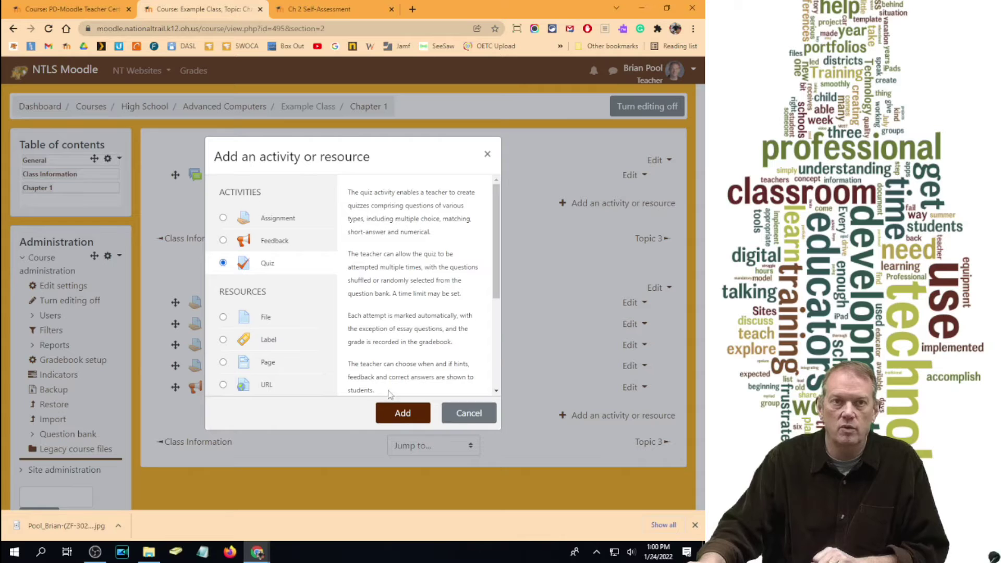
pyautogui.click(409, 413)
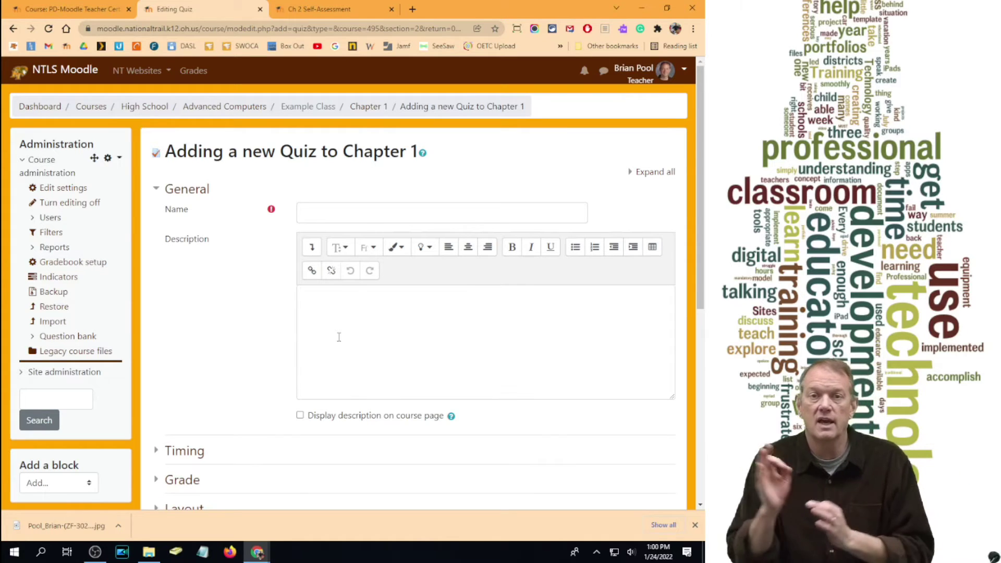
# - Name the quiz Ch 1 Test and enter "Open Note only." as its description
pyautogui.click(364, 215)
pyautogui.write('Chapter 1 Test')
pyautogui.click(324, 322)
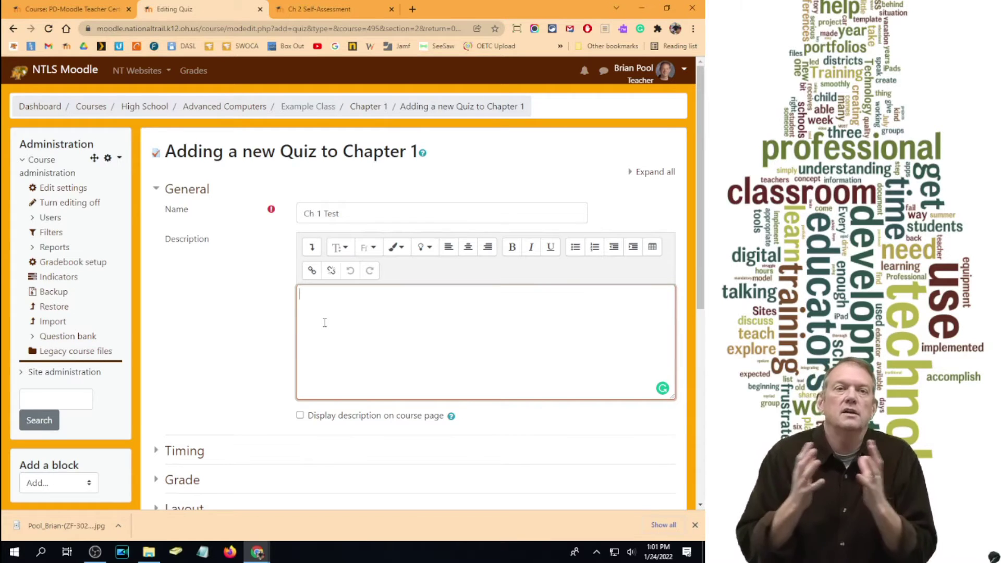
pyautogui.write('Open Note only.')
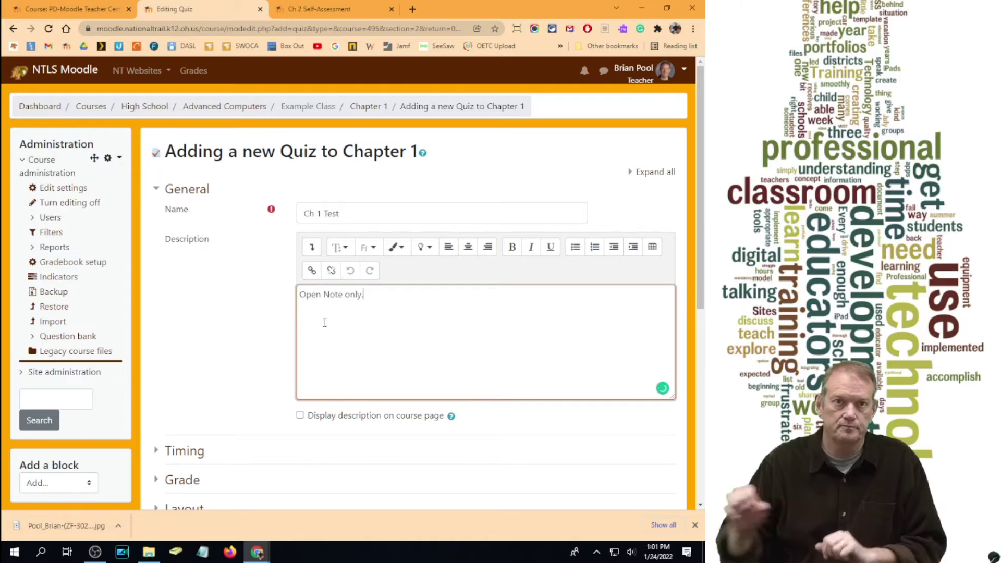
# - Enable an opening date for the quiz and set it to 15 February 2022 at 07:00
pyautogui.scroll(-2, 417, 350)
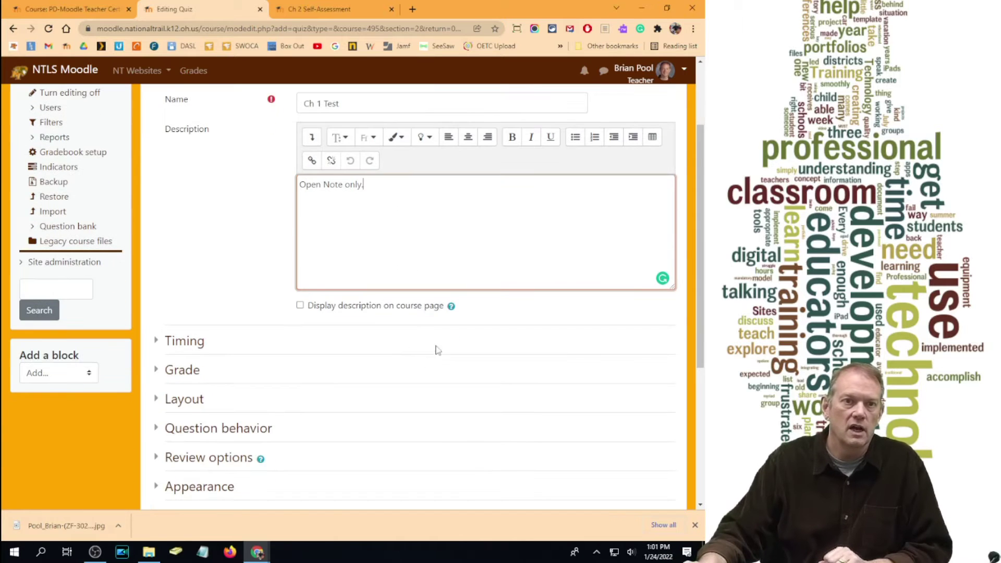
pyautogui.scroll(-1, 428, 274)
pyautogui.scroll(3, 433, 263)
pyautogui.scroll(-2, 440, 259)
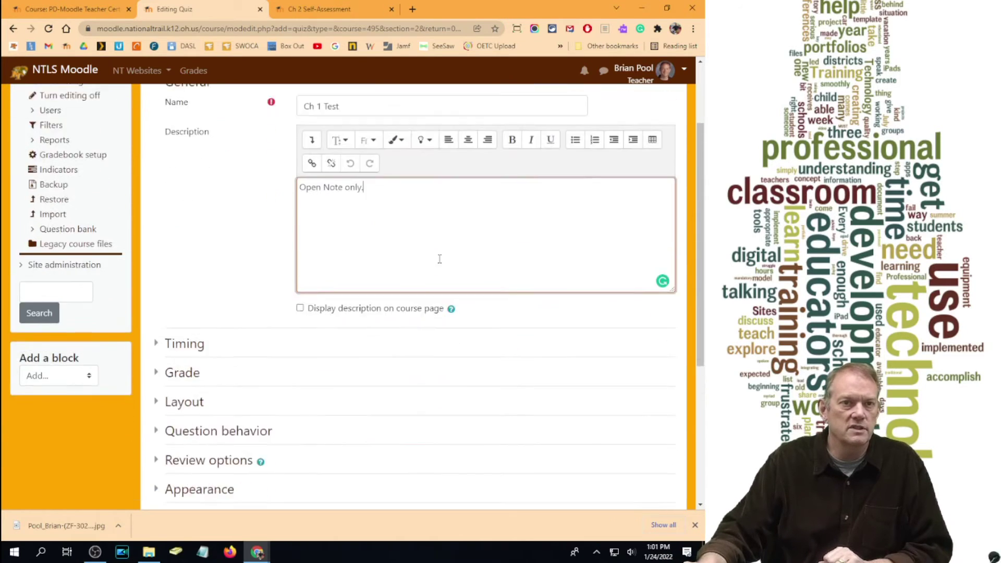
pyautogui.scroll(-3, 439, 259)
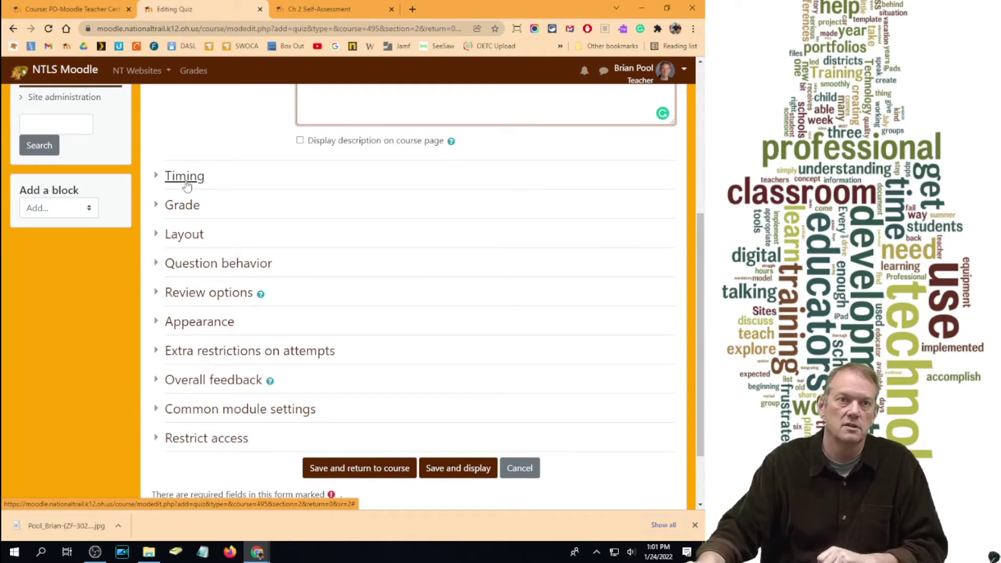
pyautogui.click(187, 186)
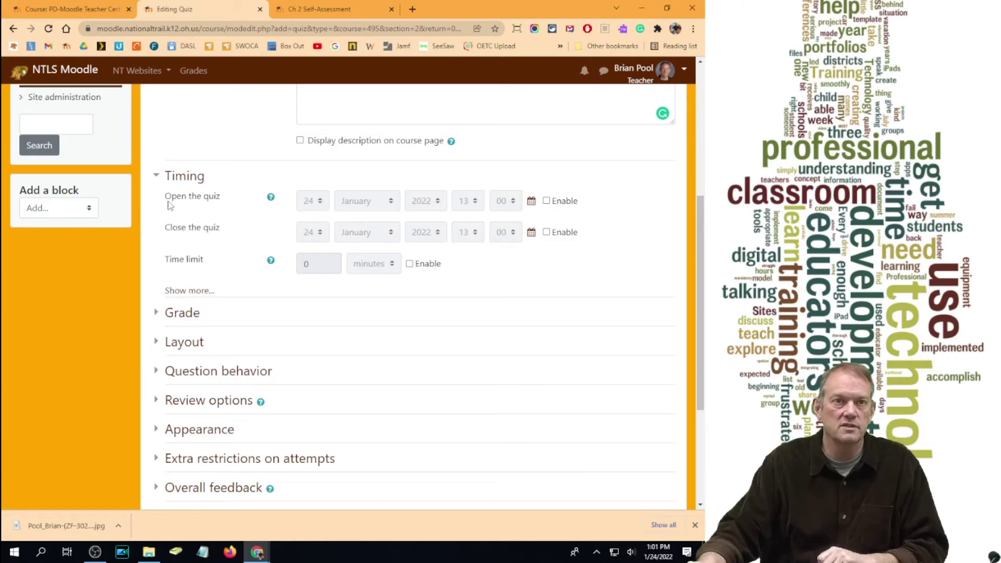
pyautogui.click(546, 202)
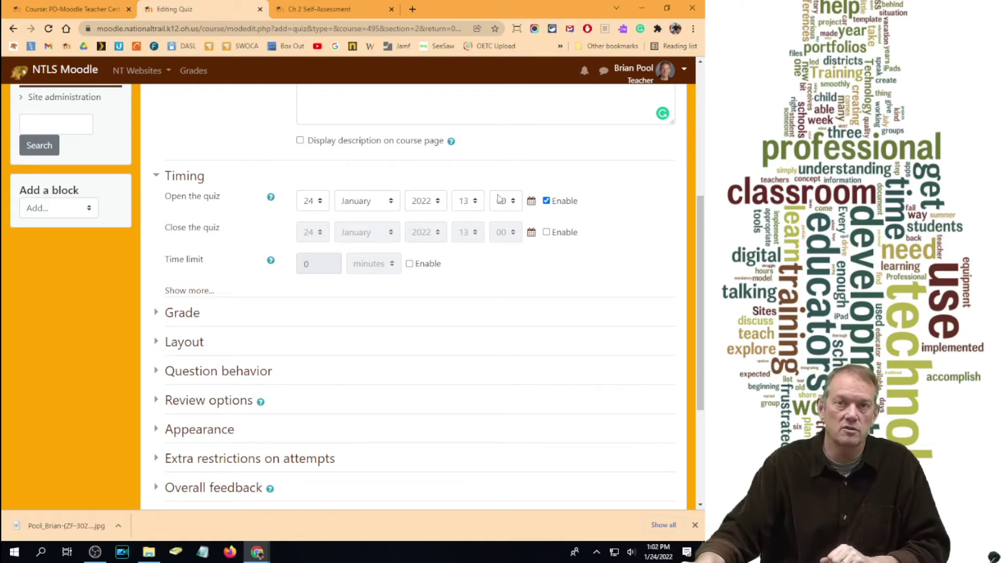
pyautogui.click(469, 208)
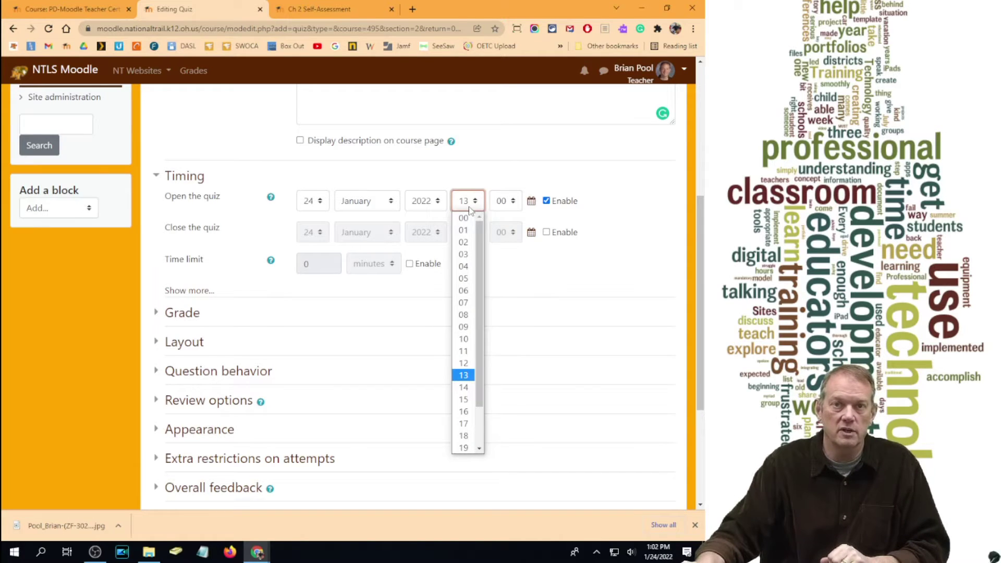
pyautogui.click(466, 300)
pyautogui.click(531, 202)
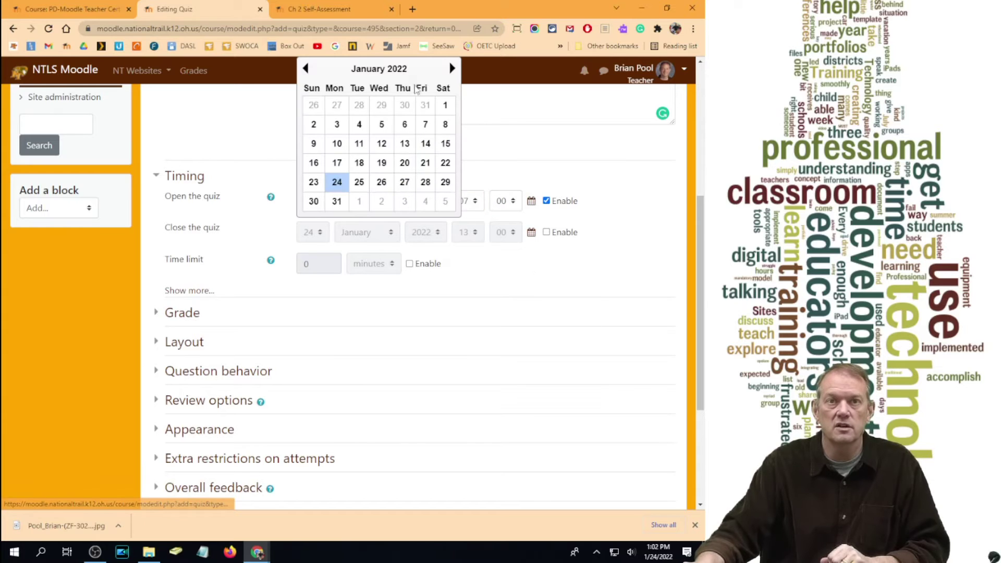
pyautogui.click(451, 69)
pyautogui.click(359, 143)
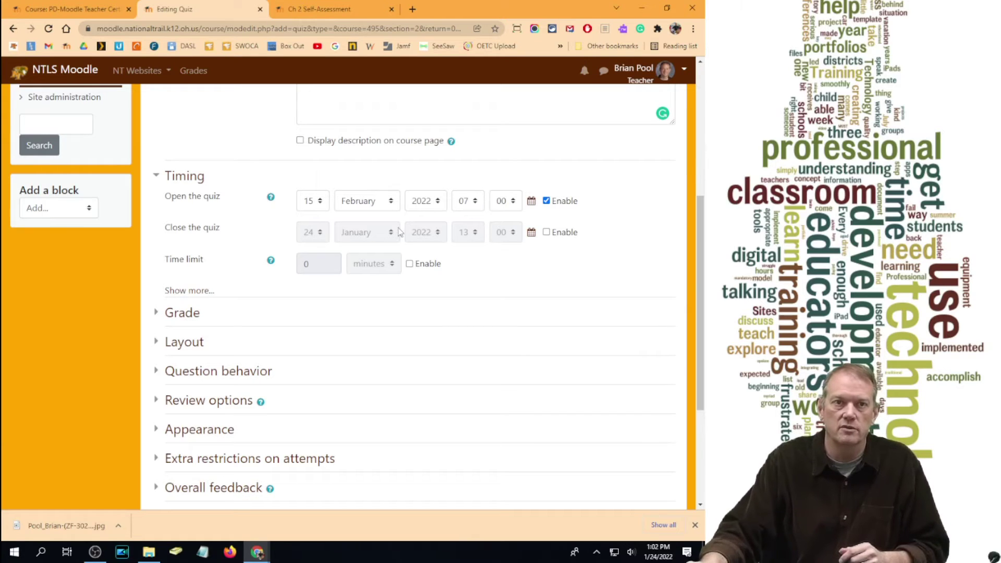
# - Enable the quiz time limit and set it to 10 minutes
pyautogui.click(410, 264)
pyautogui.click(320, 265)
pyautogui.press('BackSpace')
pyautogui.write('10')
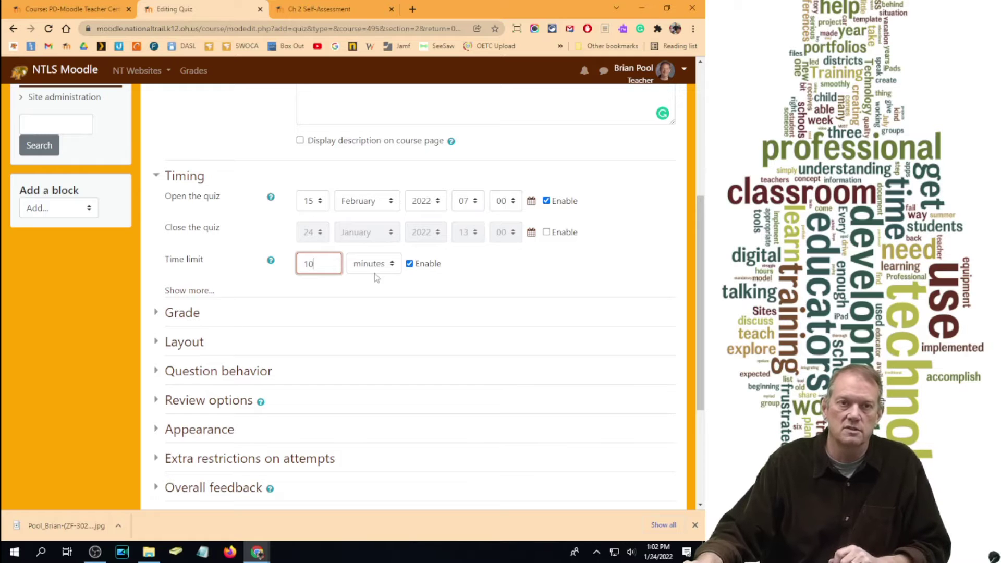
pyautogui.click(155, 179)
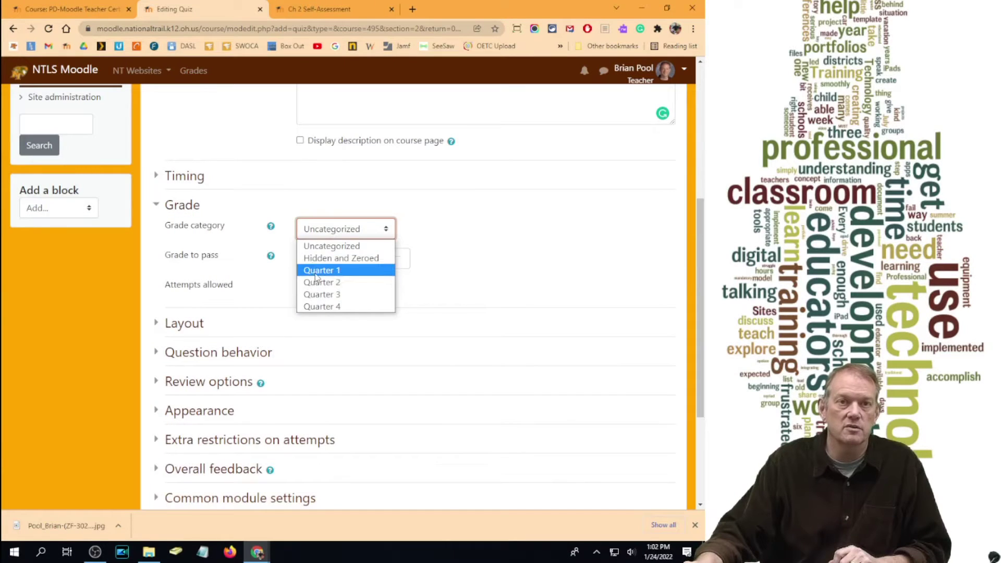
# - Assign the quiz to the Quarter 1 grade category and set the grade to pass to 50
pyautogui.click(335, 263)
pyautogui.click(338, 259)
pyautogui.write('50')
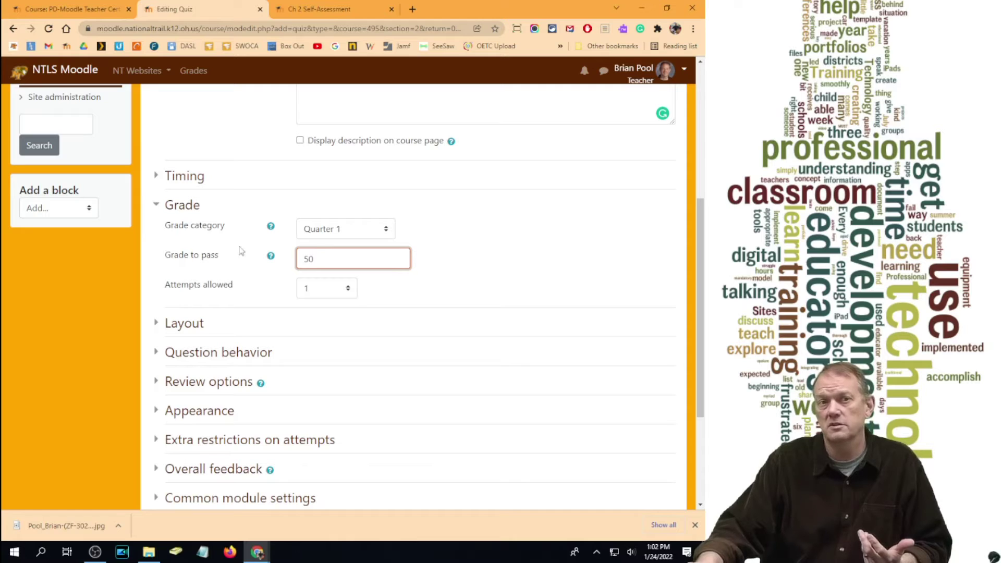
# - Switch the quiz's allowed attempts to Unlimited and back to 1
pyautogui.click(347, 293)
pyautogui.click(328, 305)
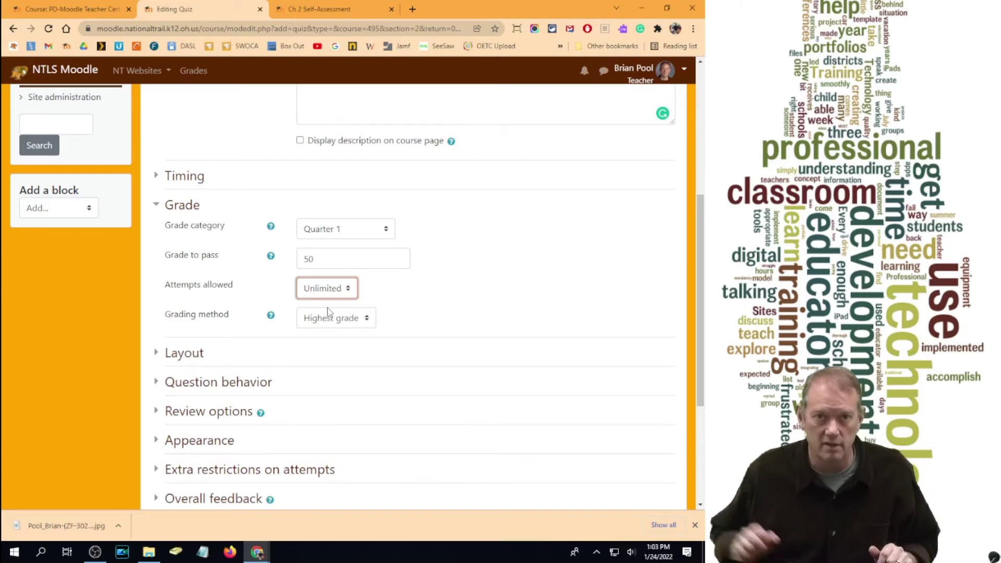
pyautogui.click(314, 288)
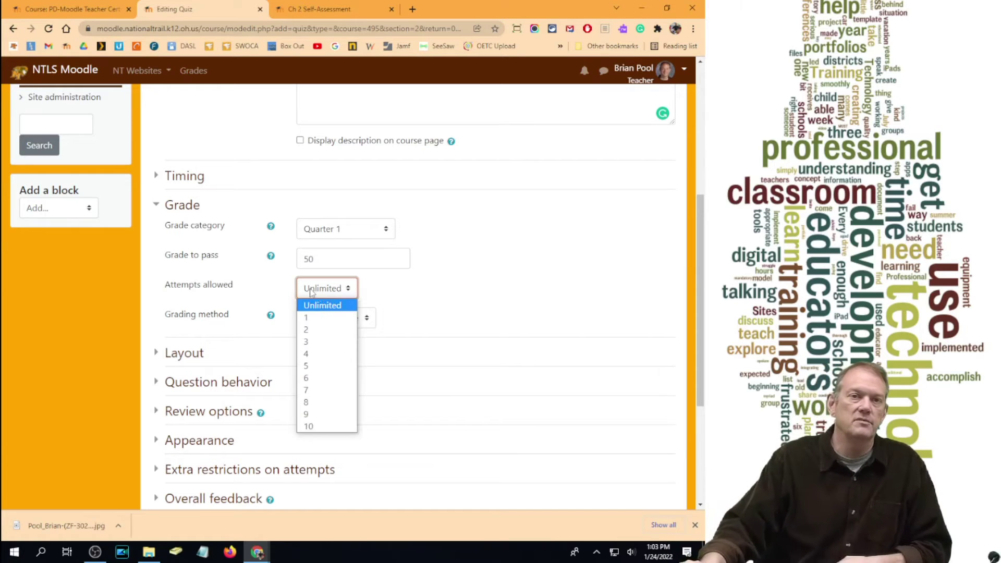
pyautogui.click(318, 318)
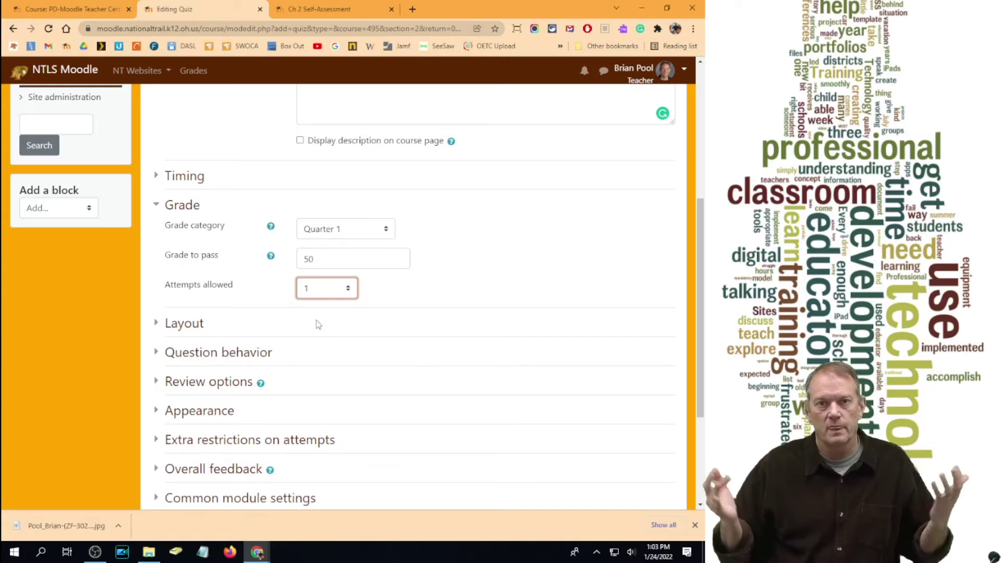
# - Allow 2 attempts on the quiz and set the grading method to Average grade
pyautogui.click(320, 291)
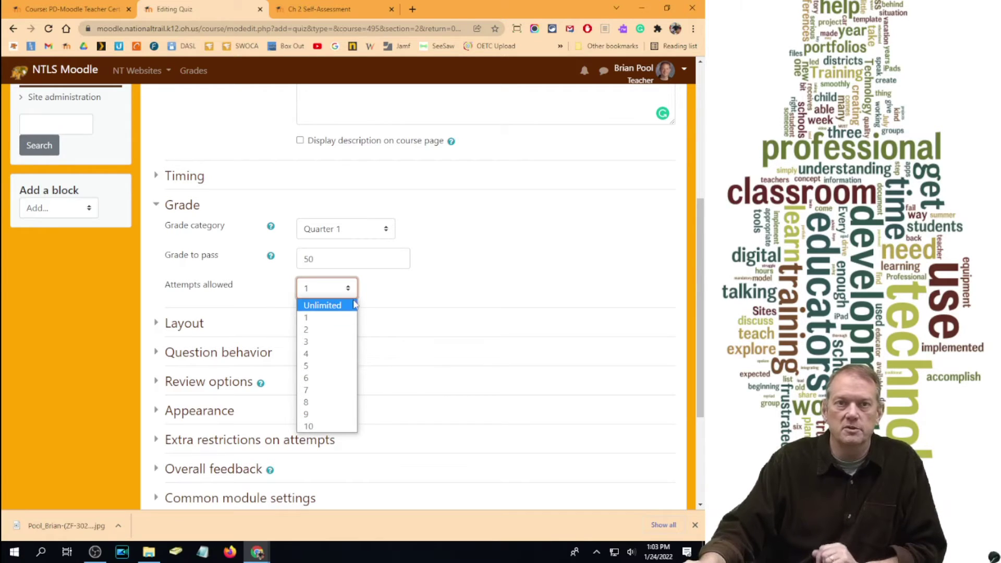
pyautogui.click(317, 331)
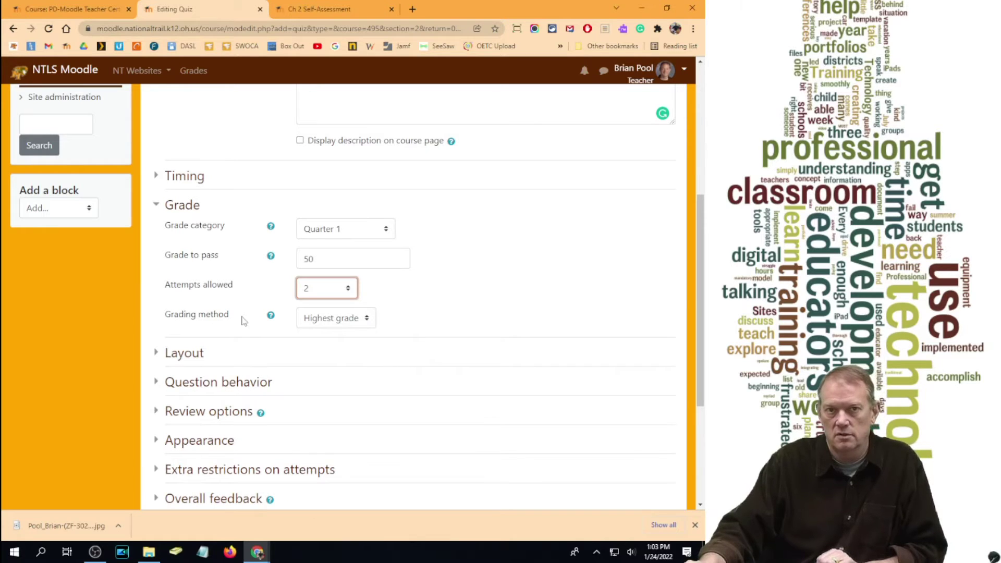
pyautogui.click(315, 321)
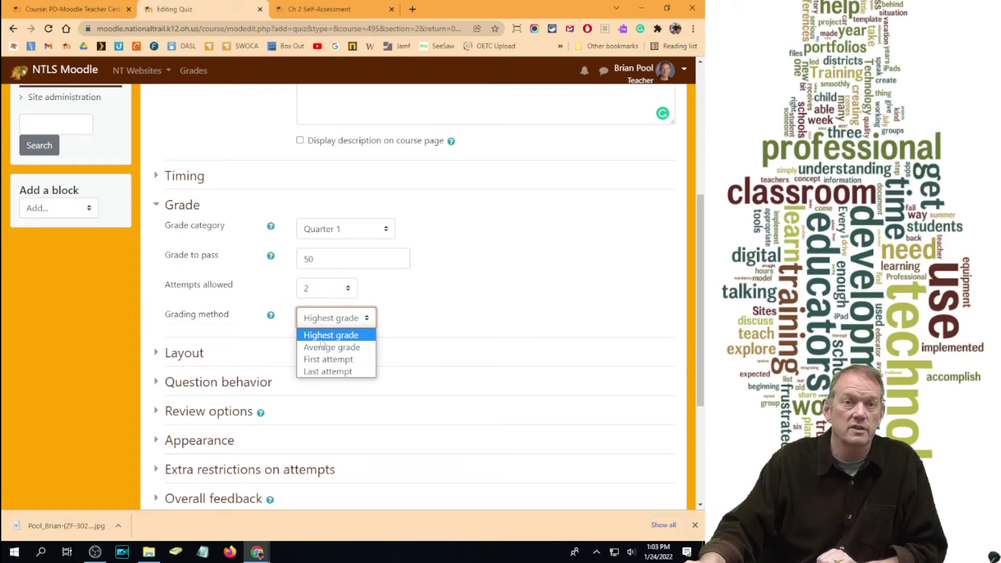
pyautogui.click(342, 347)
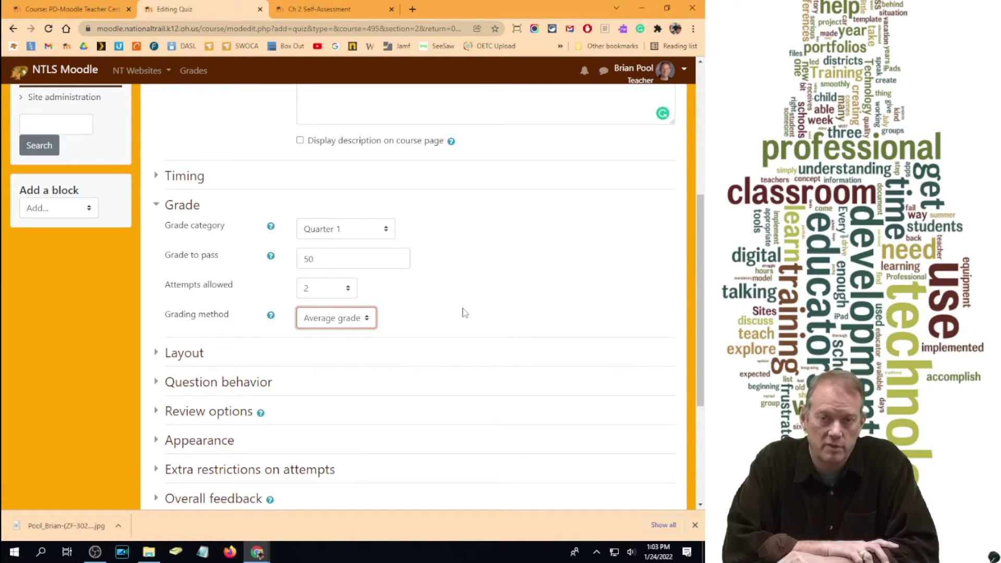
# - Try the First attempt and Last attempt grading methods and Unlimited attempts, and restore 2 attempts with Average grade
pyautogui.click(353, 322)
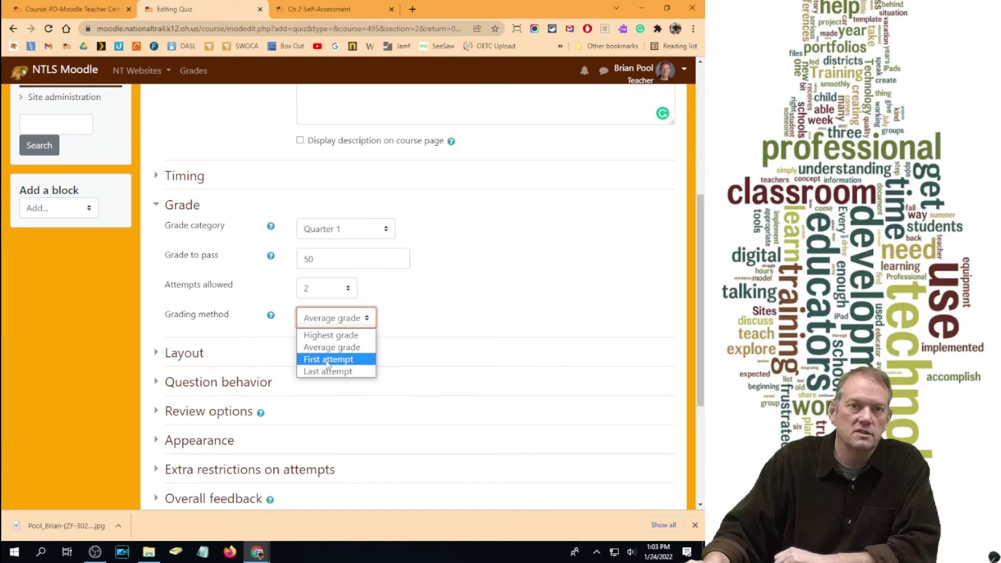
pyautogui.click(366, 360)
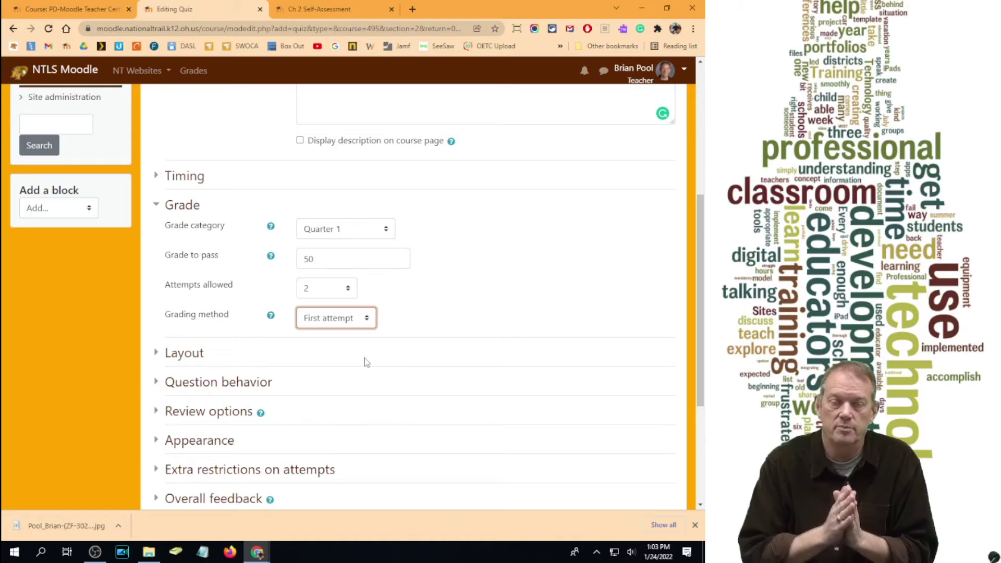
pyautogui.click(337, 324)
pyautogui.click(336, 372)
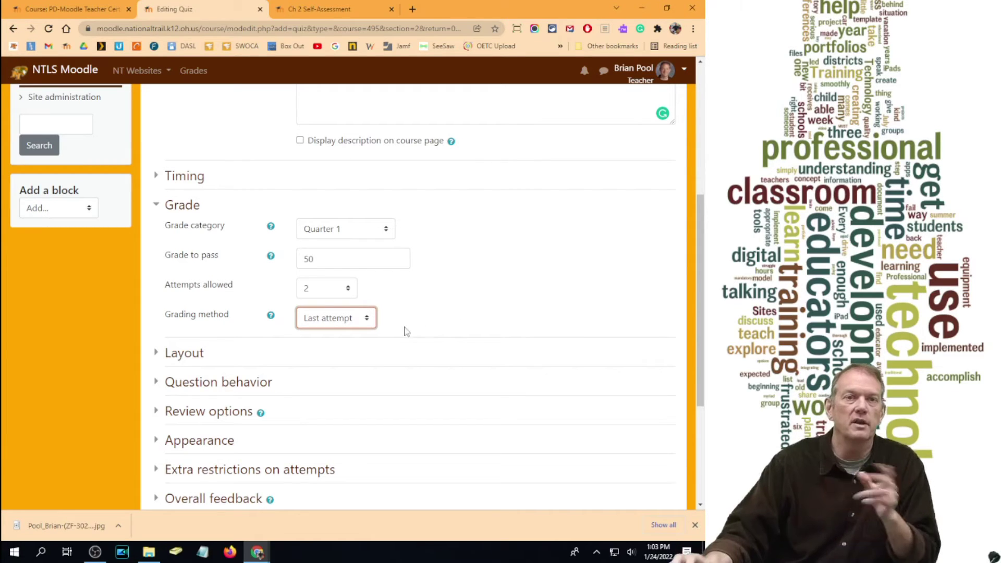
pyautogui.click(321, 287)
pyautogui.click(324, 306)
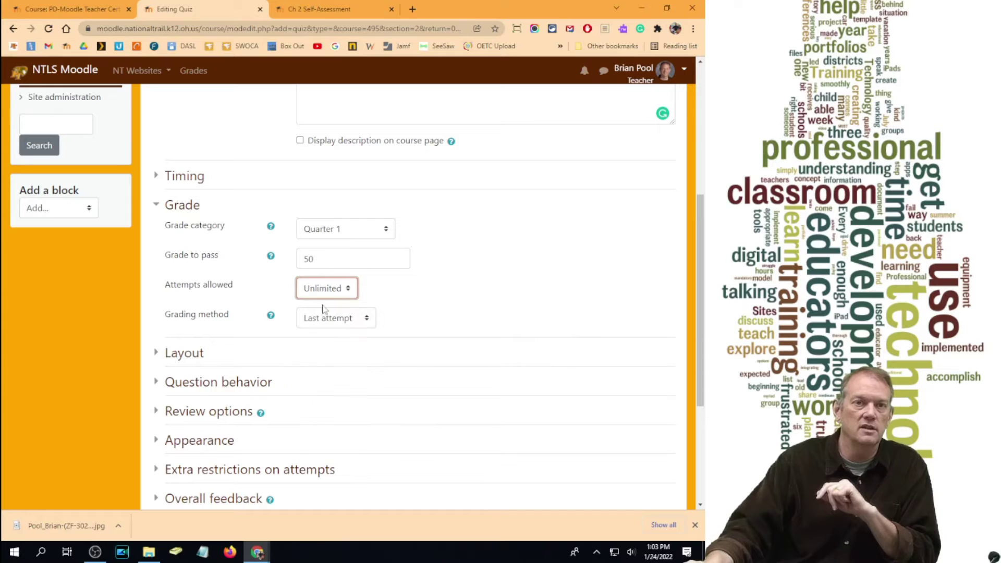
pyautogui.click(325, 291)
pyautogui.click(320, 329)
pyautogui.click(365, 319)
pyautogui.click(334, 347)
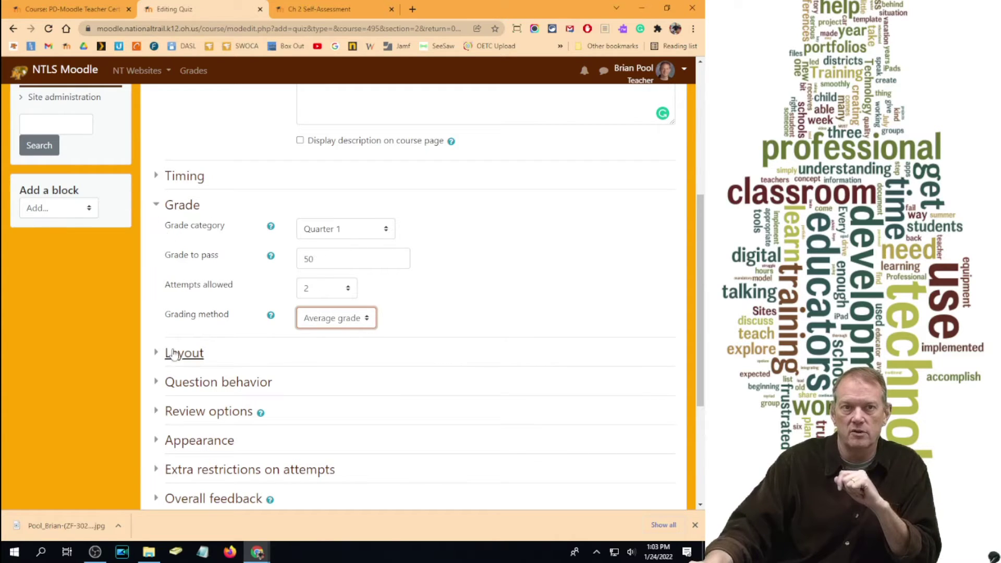
pyautogui.click(157, 205)
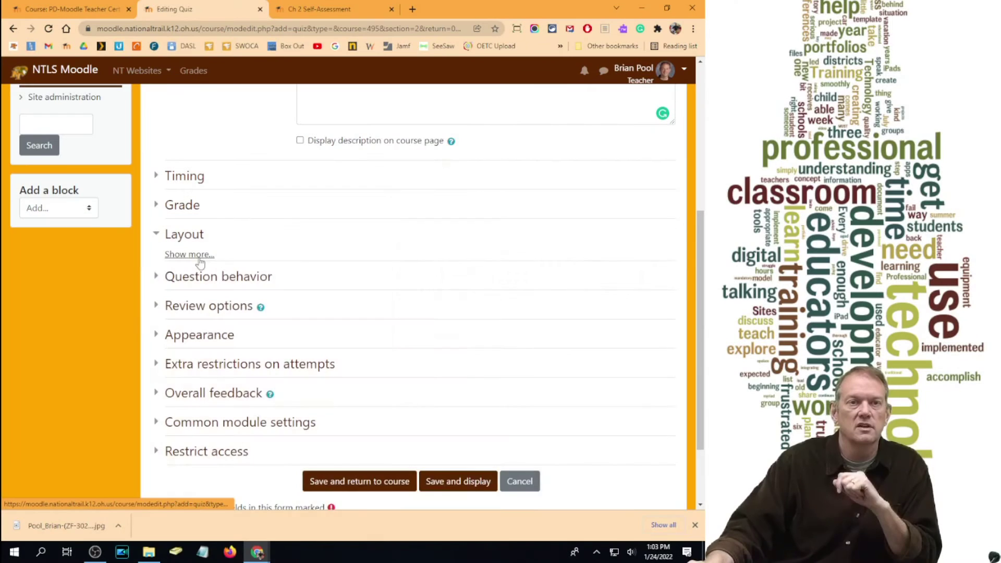
# - Show the additional layout settings of the quiz to examine its New page and Navigation method options
pyautogui.click(202, 258)
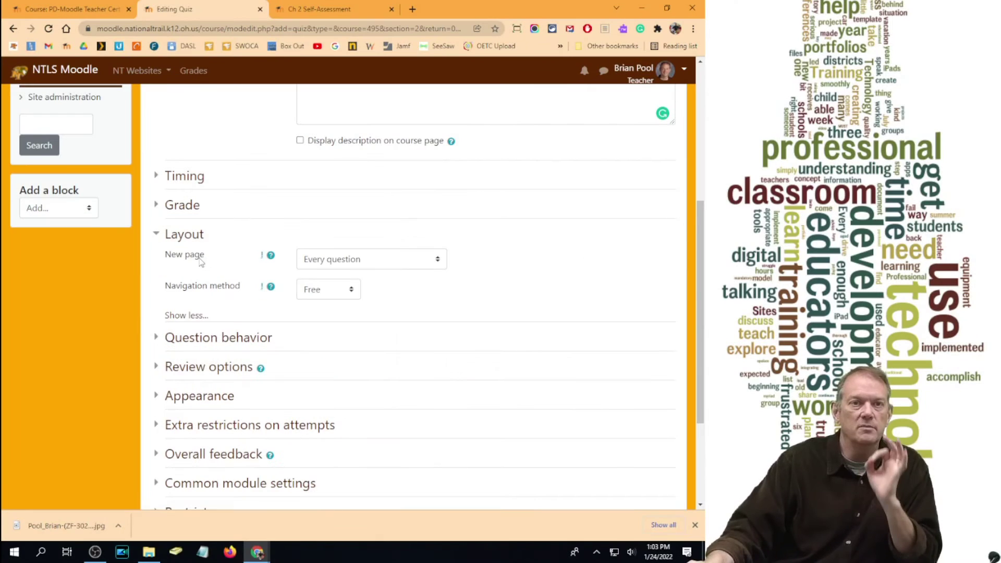
pyautogui.click(158, 235)
pyautogui.click(159, 237)
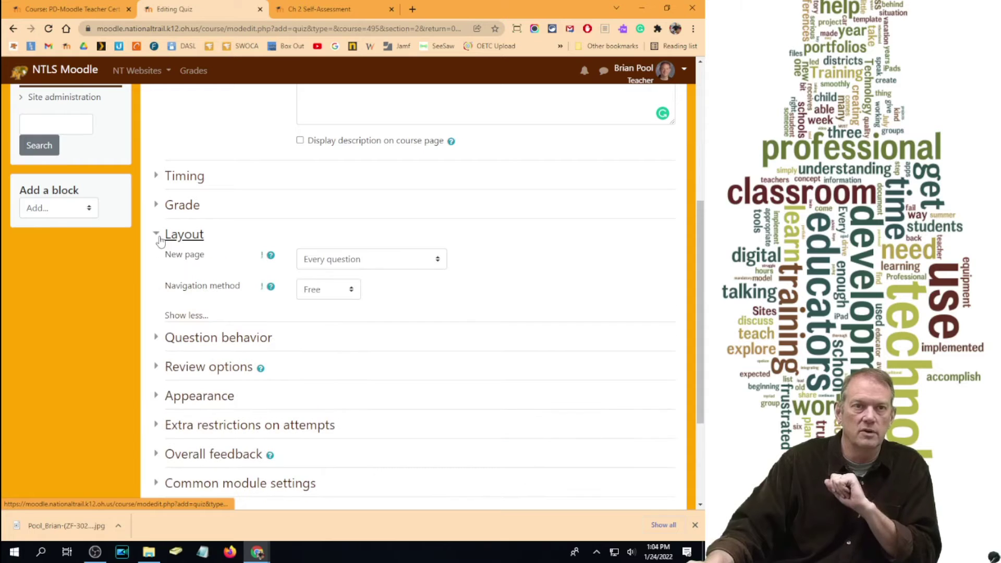
pyautogui.click(177, 315)
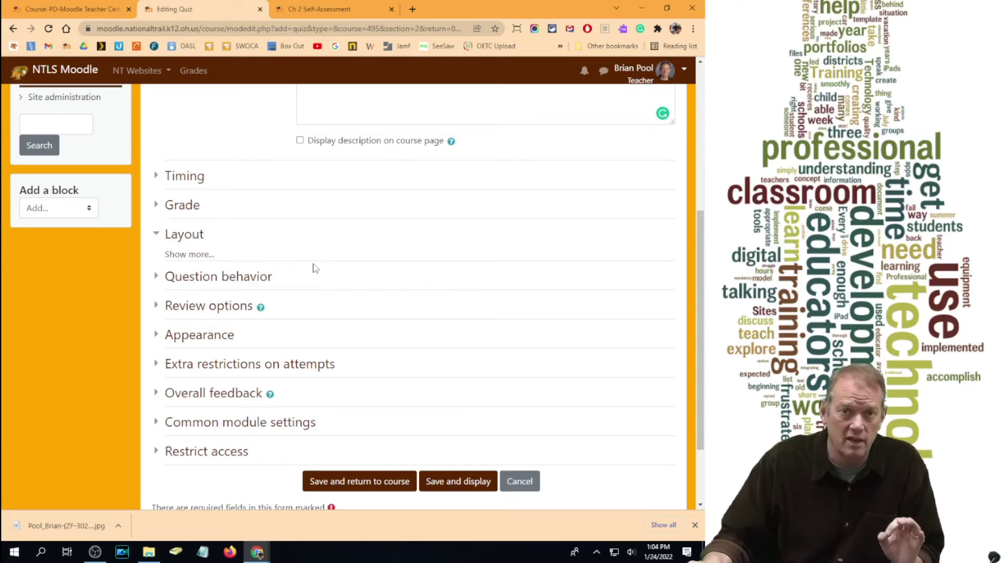
pyautogui.click(199, 256)
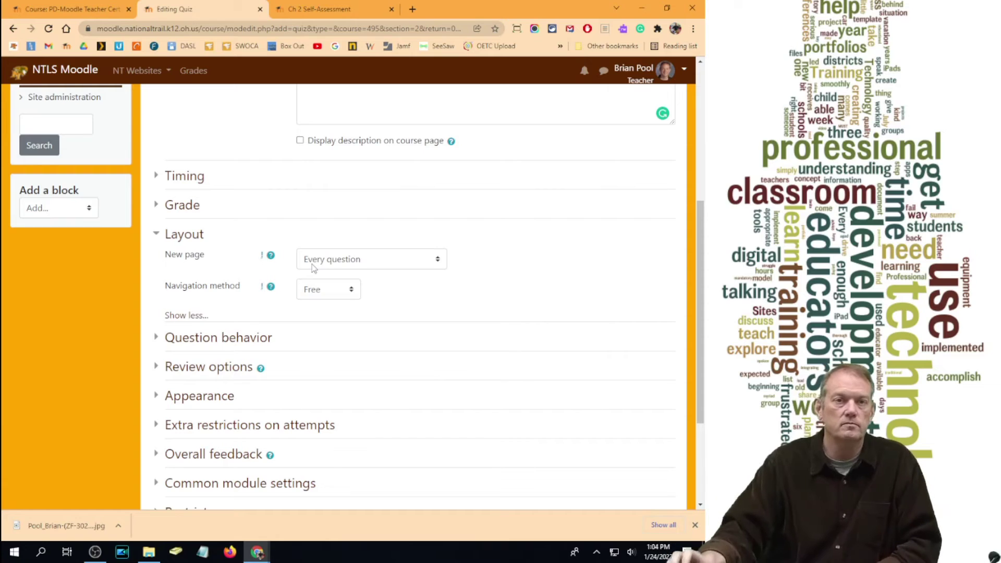
# - Switch the quiz layout's navigation method to Sequential and back to Free
pyautogui.click(339, 295)
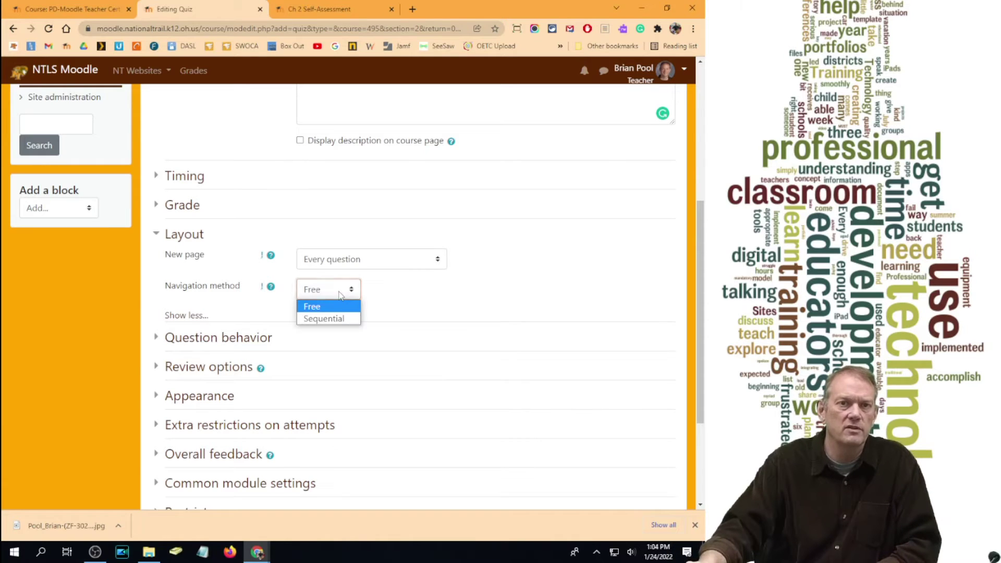
pyautogui.click(332, 319)
pyautogui.click(329, 297)
pyautogui.click(319, 307)
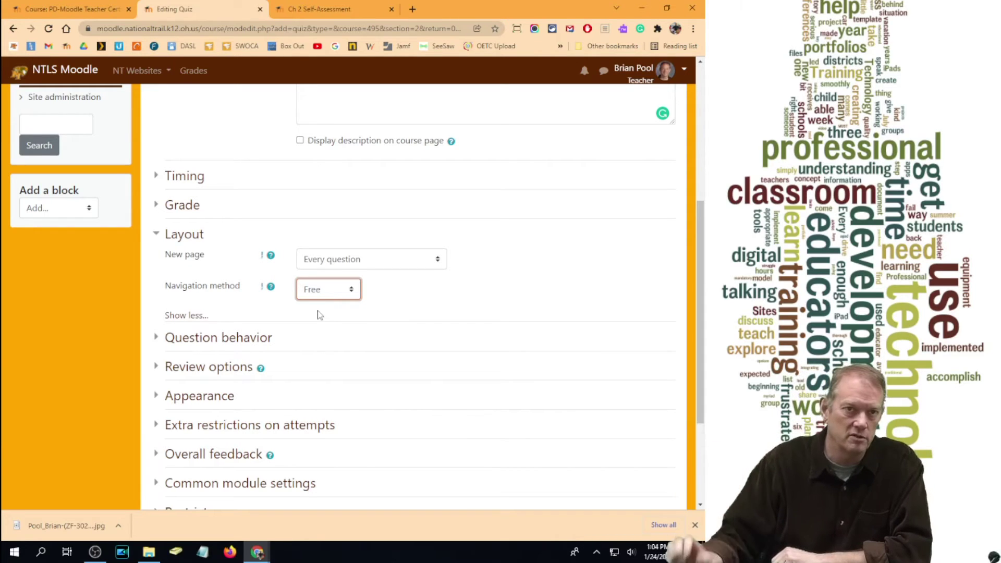
pyautogui.click(166, 238)
# - Examine the quiz's Question behavior and Review options settings, and collapse both sections
pyautogui.click(161, 267)
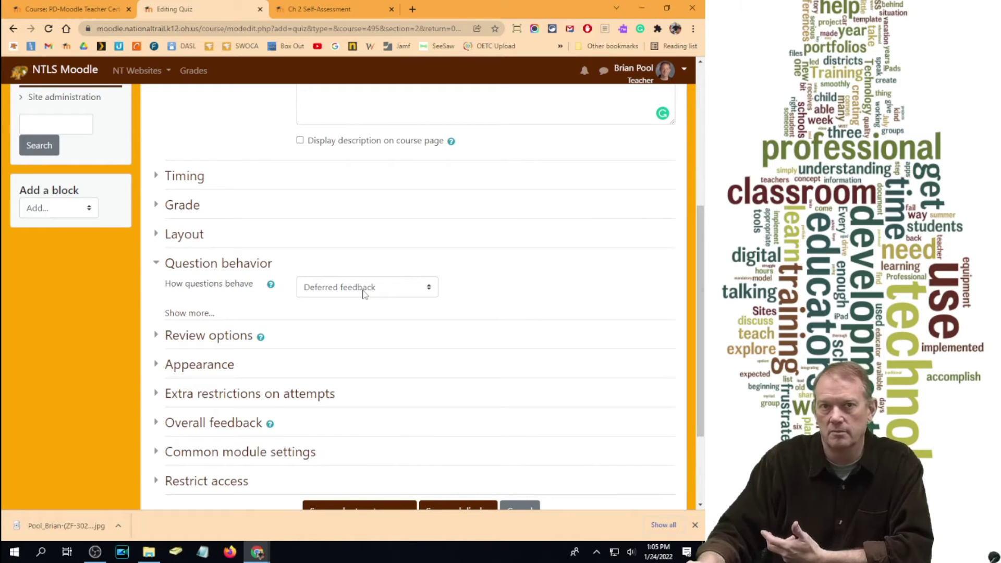
pyautogui.click(162, 265)
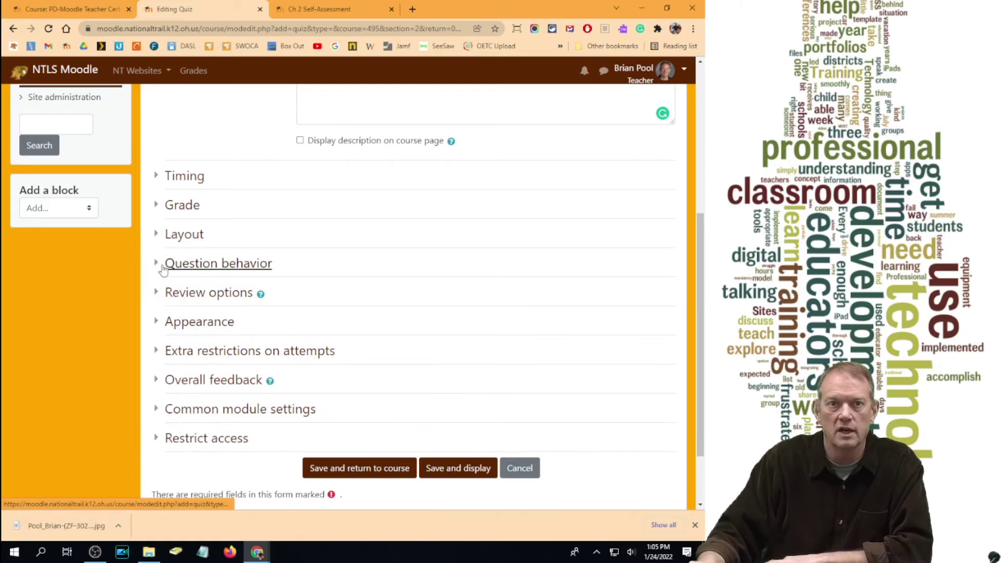
pyautogui.click(156, 292)
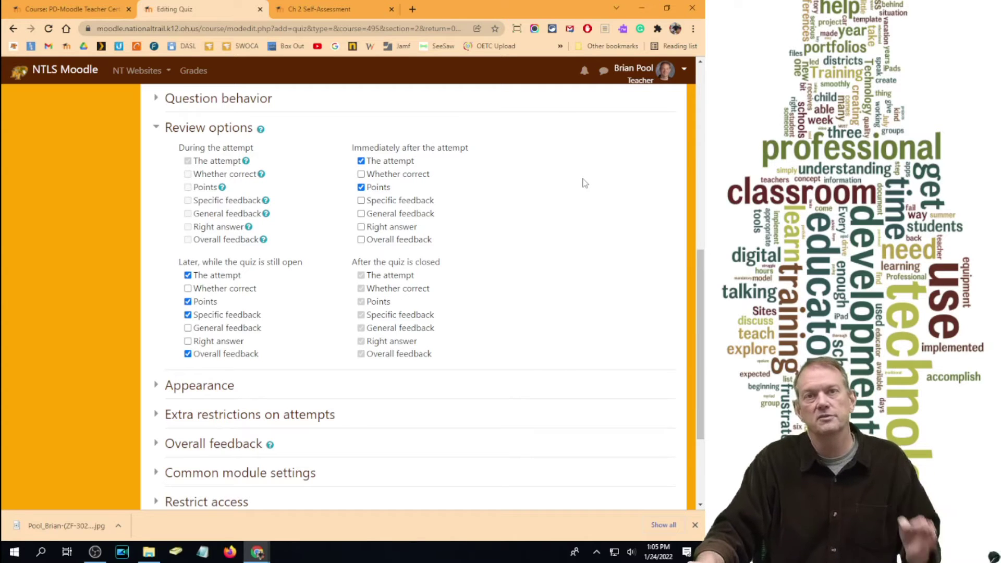
pyautogui.click(187, 275)
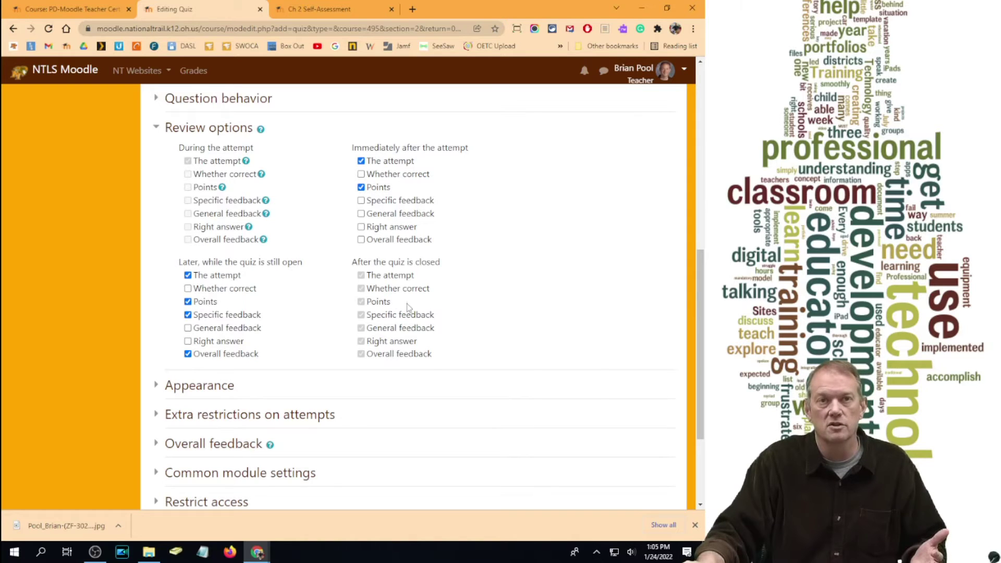
pyautogui.click(157, 129)
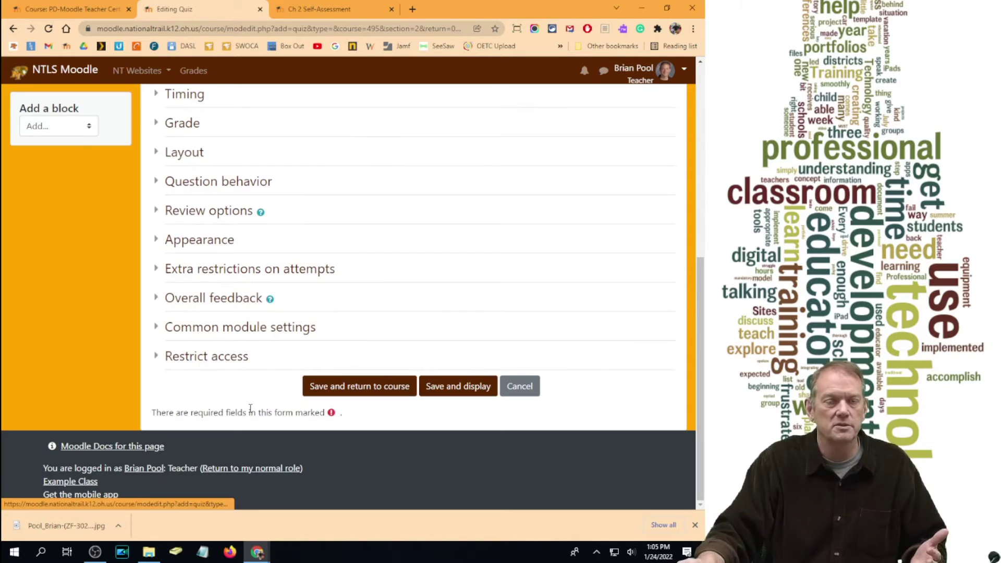
# - Set the quiz's required network address to 10.66 under Extra restrictions on attempts
pyautogui.click(208, 269)
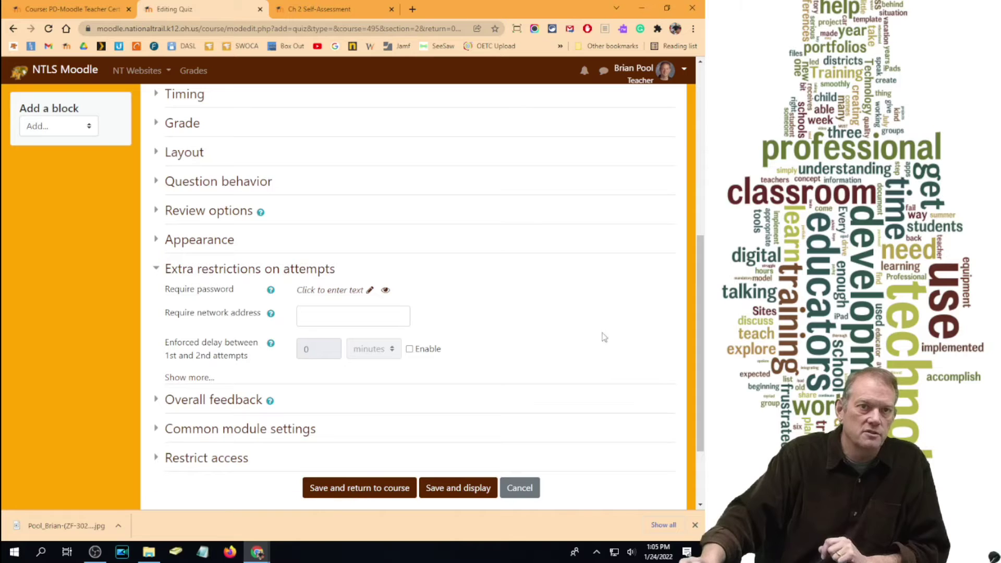
pyautogui.scroll(-2, 576, 310)
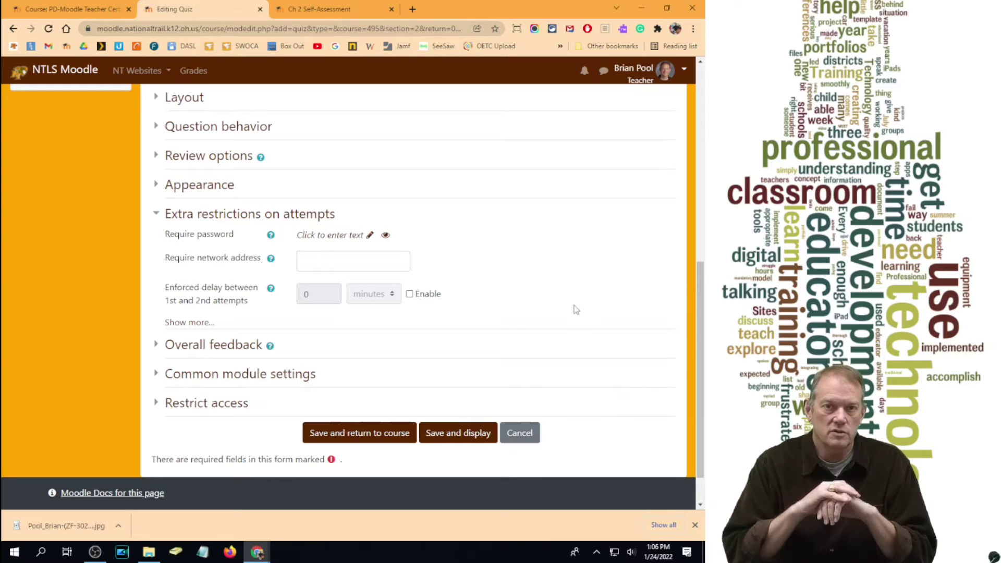
pyautogui.click(326, 266)
pyautogui.write('10.66')
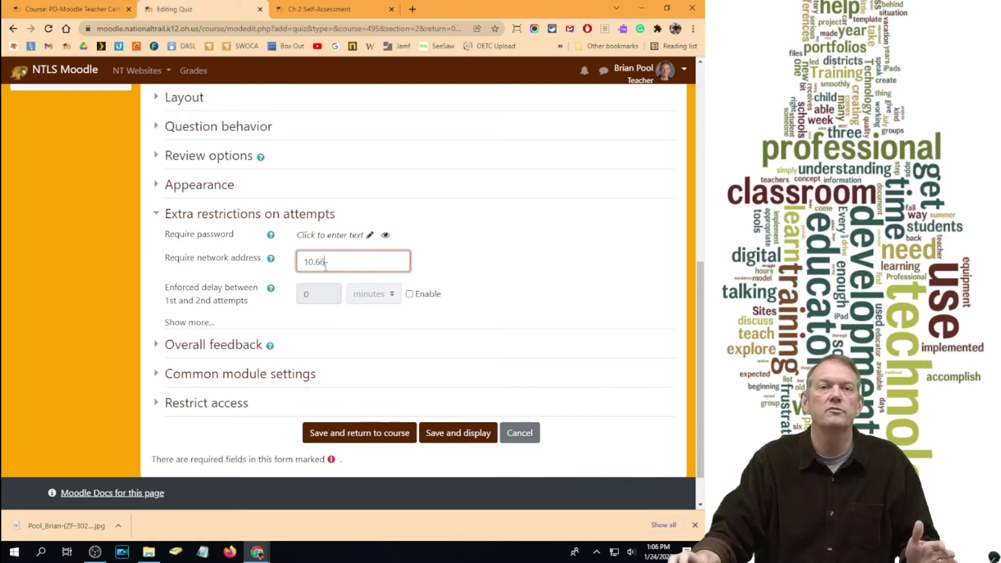
# - Enter a required password for quiz attempts and toggle its visibility on and off to check it
pyautogui.click(368, 235)
pyautogui.write('••••')
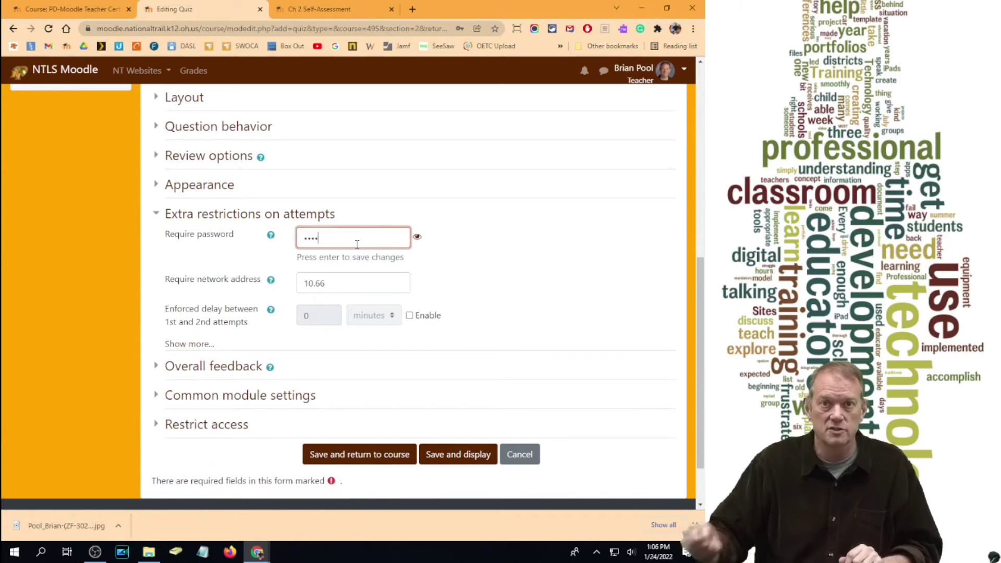
pyautogui.press('Return')
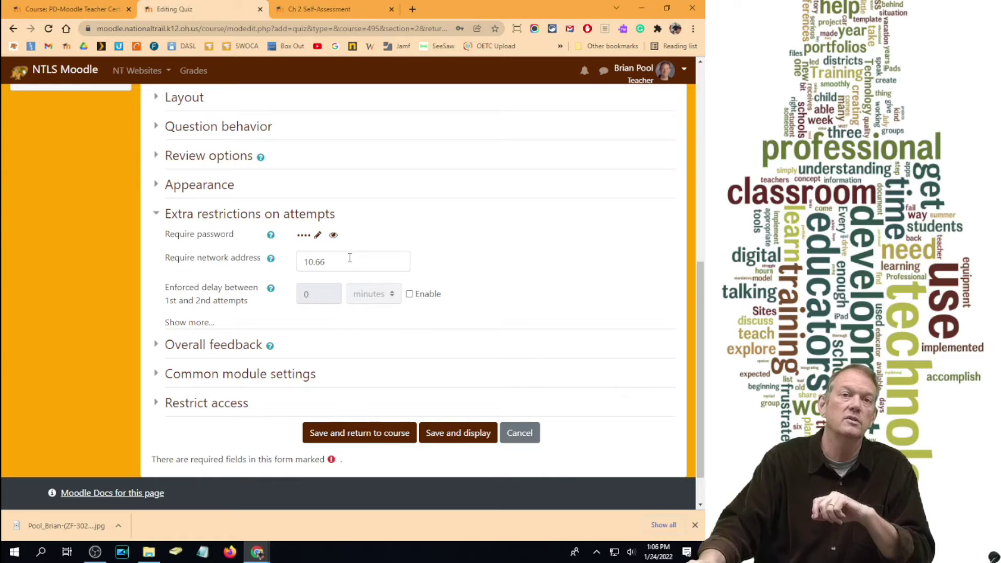
pyautogui.moveTo(350, 261); pyautogui.dragTo(274, 264)
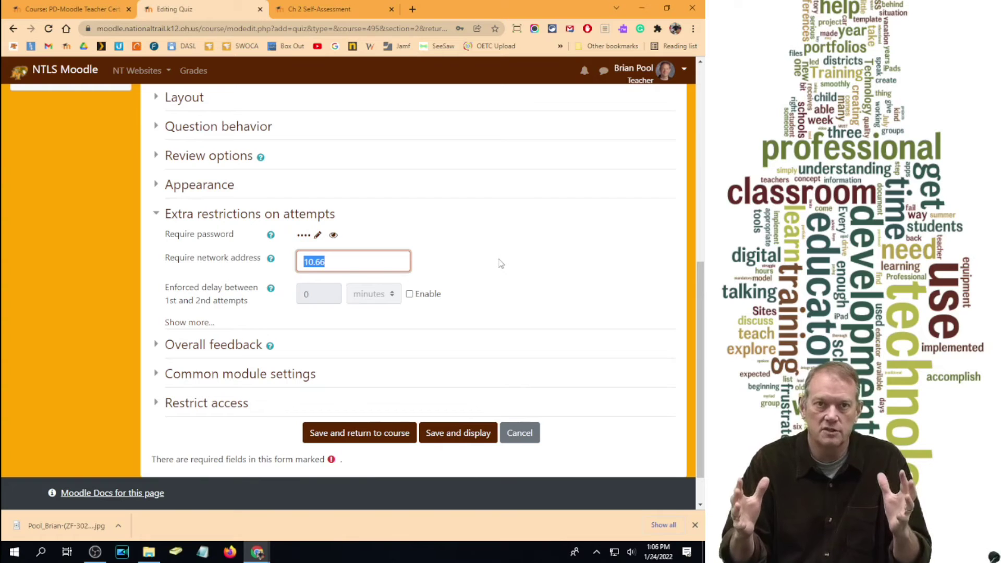
pyautogui.click(334, 235)
pyautogui.click(333, 236)
pyautogui.click(333, 235)
pyautogui.click(333, 236)
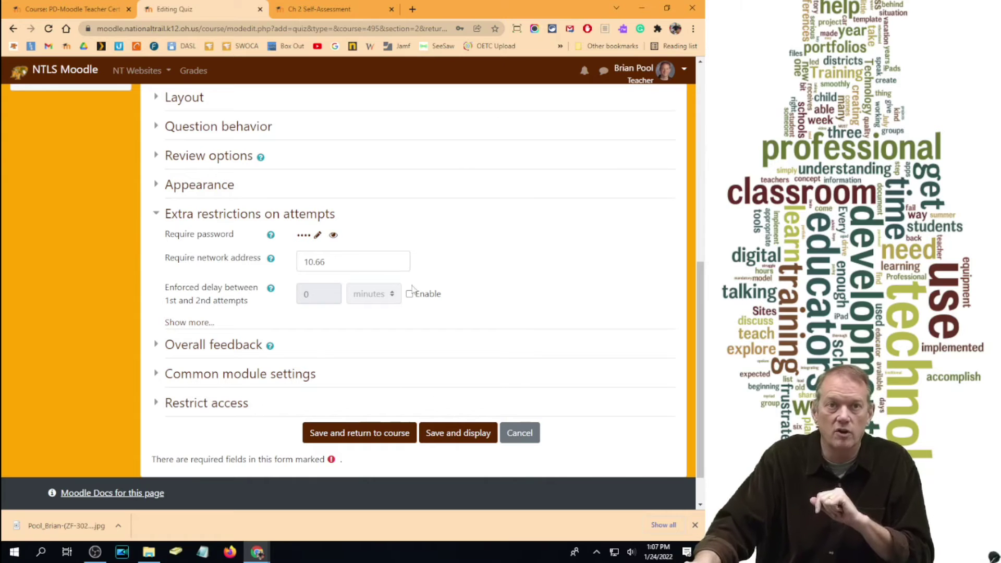
# - Clear the quiz's Grade to pass value, then save the Ch 1 Test settings and display the quiz
pyautogui.click(464, 436)
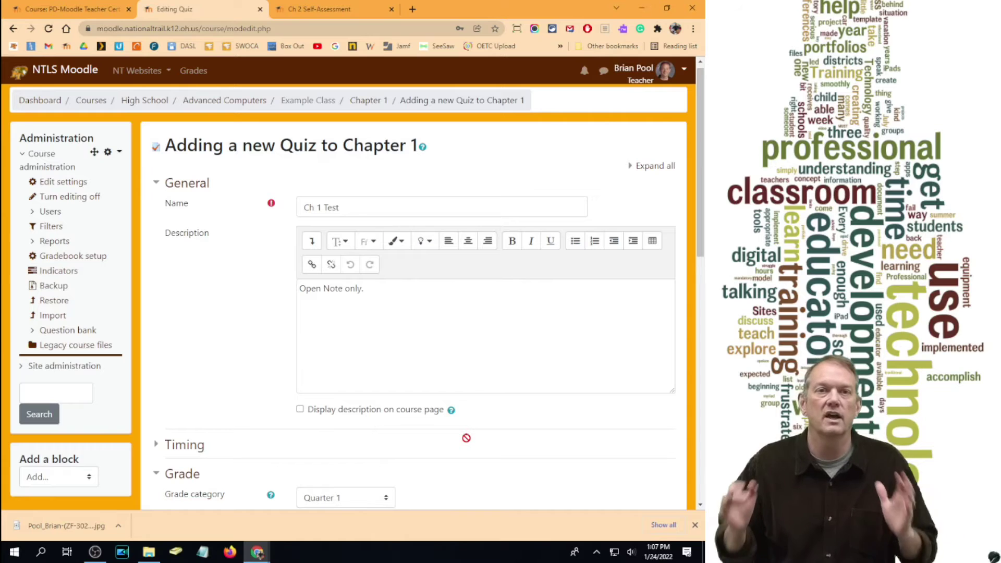
pyautogui.scroll(-6, 348, 331)
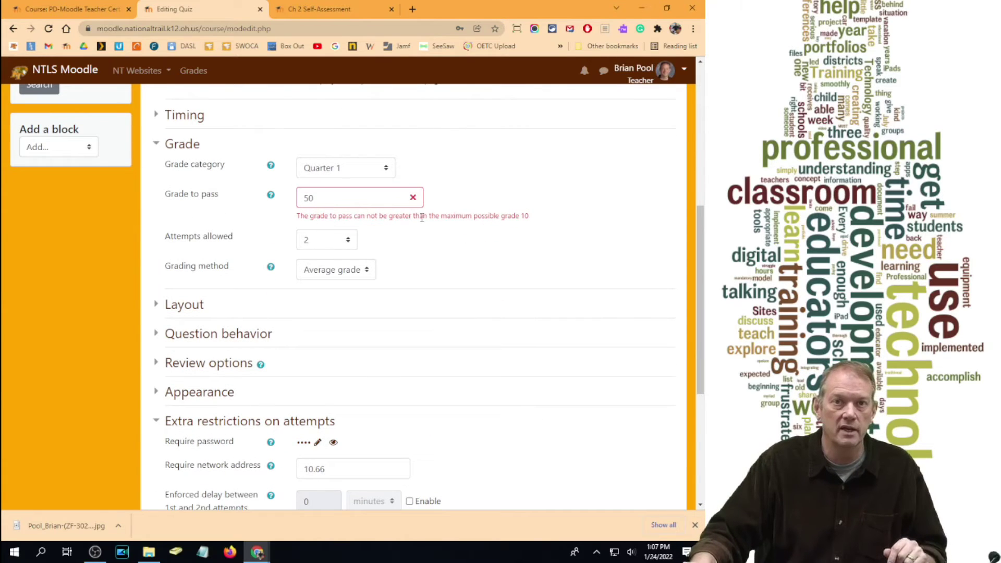
pyautogui.scroll(1, 344, 239)
pyautogui.click(417, 252)
pyautogui.moveTo(351, 253); pyautogui.dragTo(222, 261)
pyautogui.press('BackSpace')
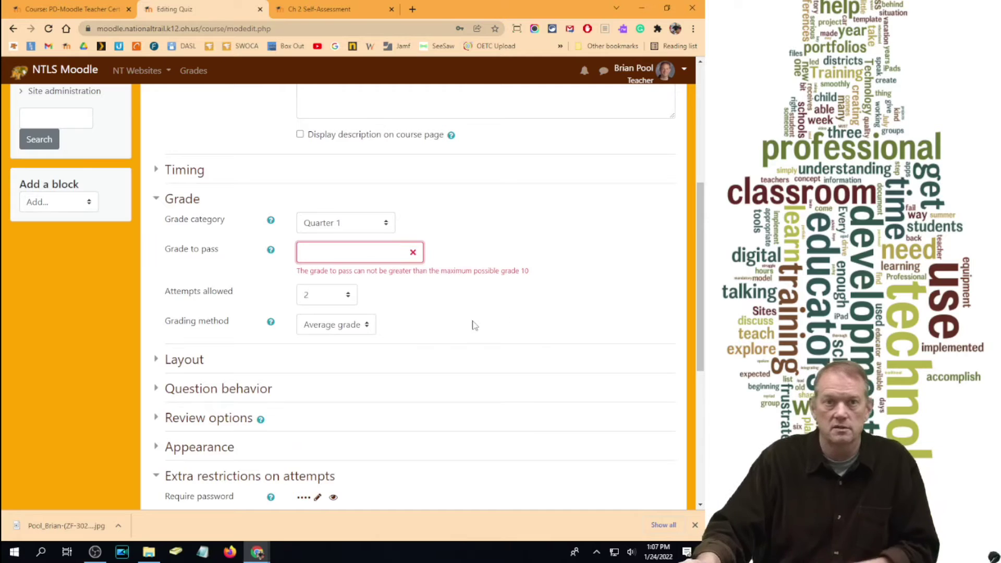
pyautogui.scroll(-5, 471, 332)
pyautogui.click(450, 390)
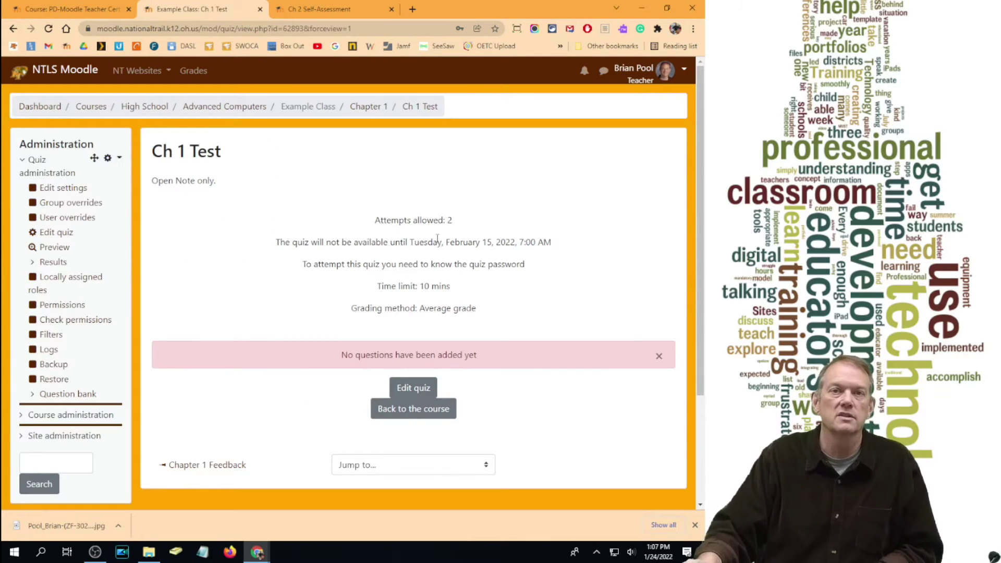
# - Review the Ch 1 Test summary, checking the attempts allowed and the grading method
pyautogui.scroll(-1, 490, 244)
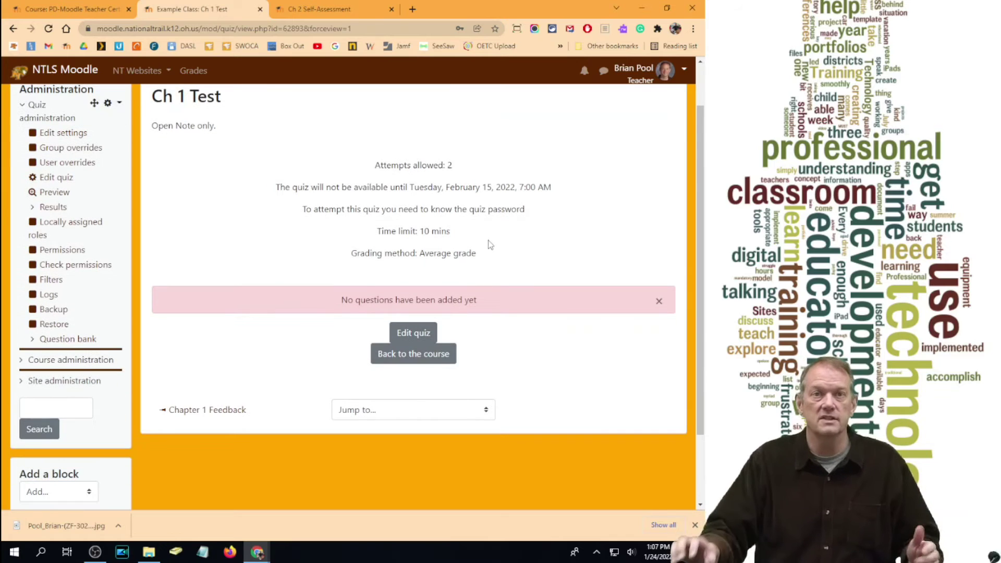
pyautogui.moveTo(375, 165); pyautogui.dragTo(471, 168)
pyautogui.moveTo(385, 254); pyautogui.dragTo(505, 257)
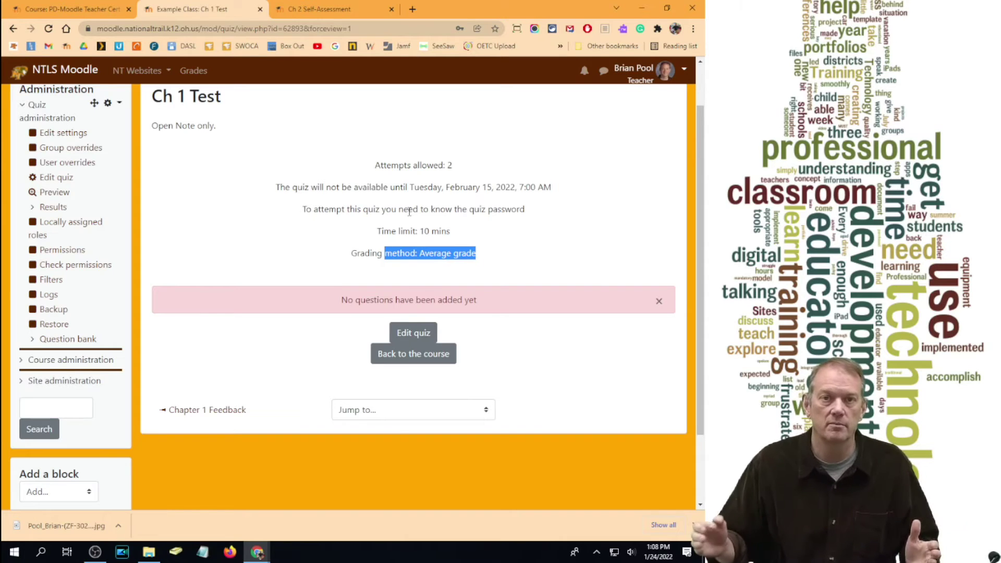
# - Open the Ch 1 Test for question editing and examine the options for adding questions
pyautogui.click(410, 335)
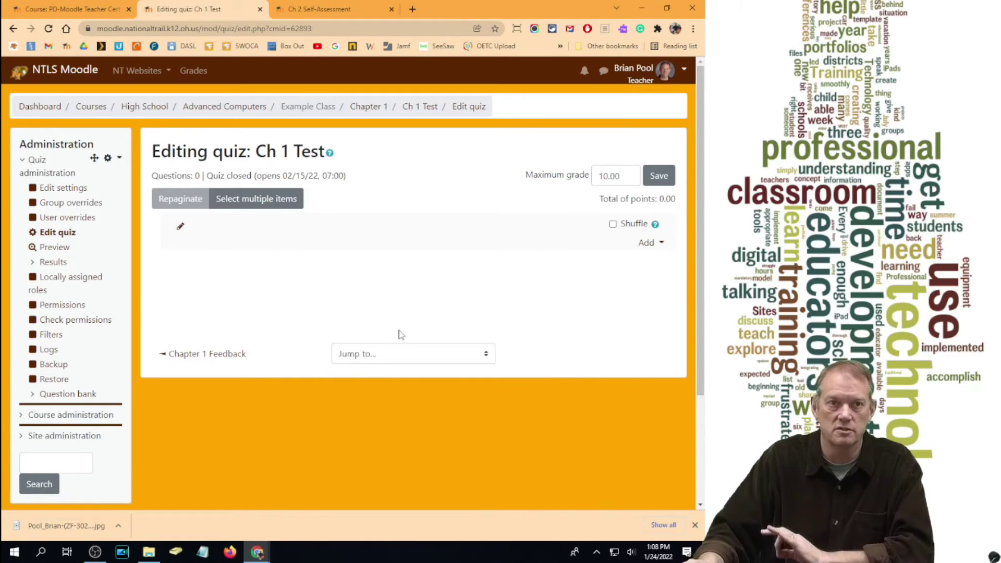
pyautogui.click(651, 247)
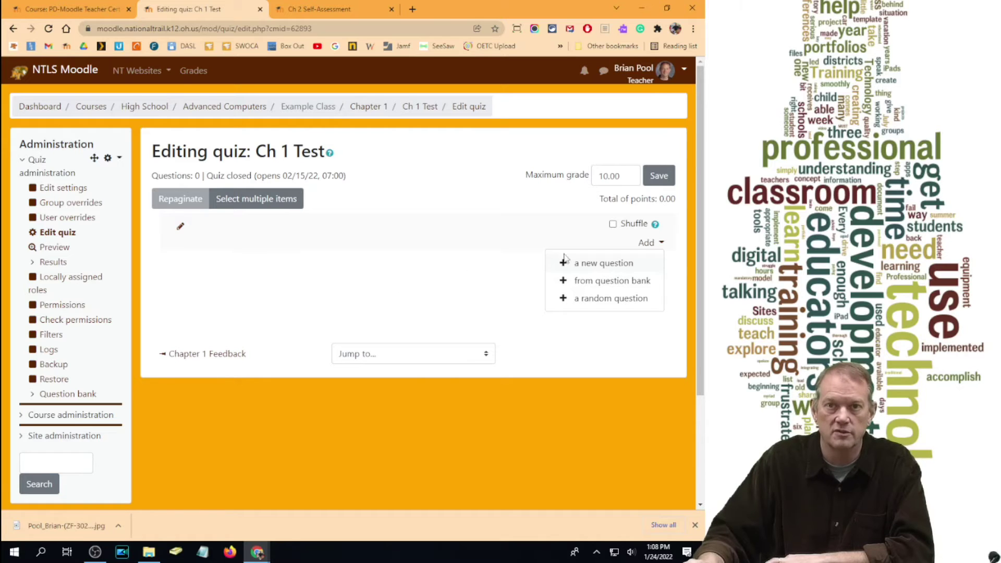
pyautogui.click(367, 276)
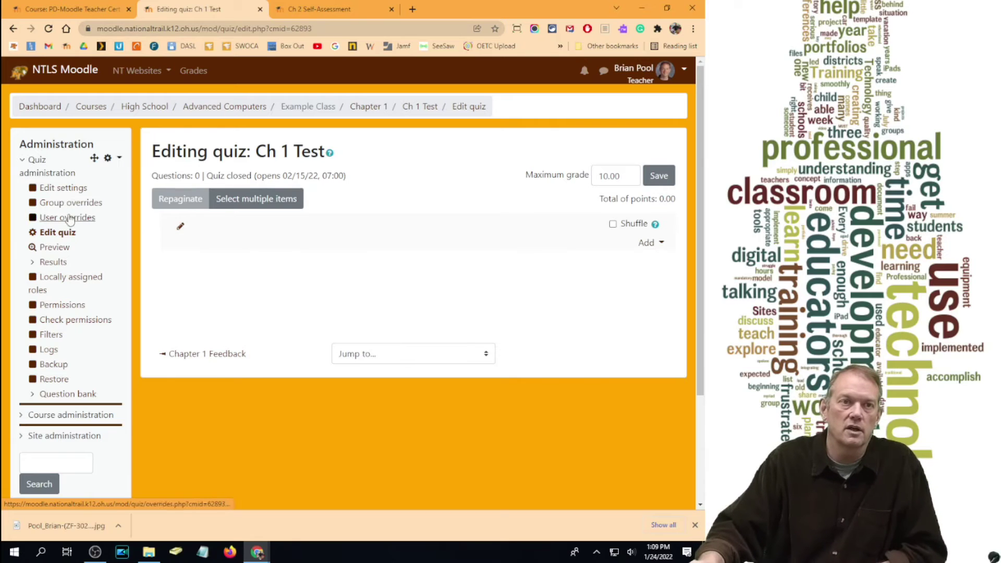
# - Enter 50 as the quiz's maximum grade and turn on Shuffle for its questions
pyautogui.doubleClick(610, 177)
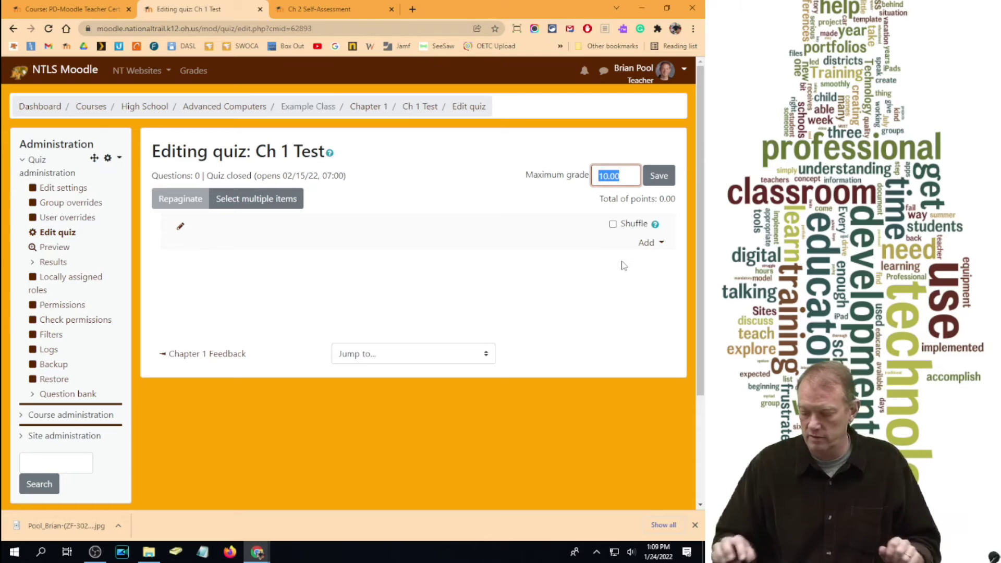
pyautogui.write('50')
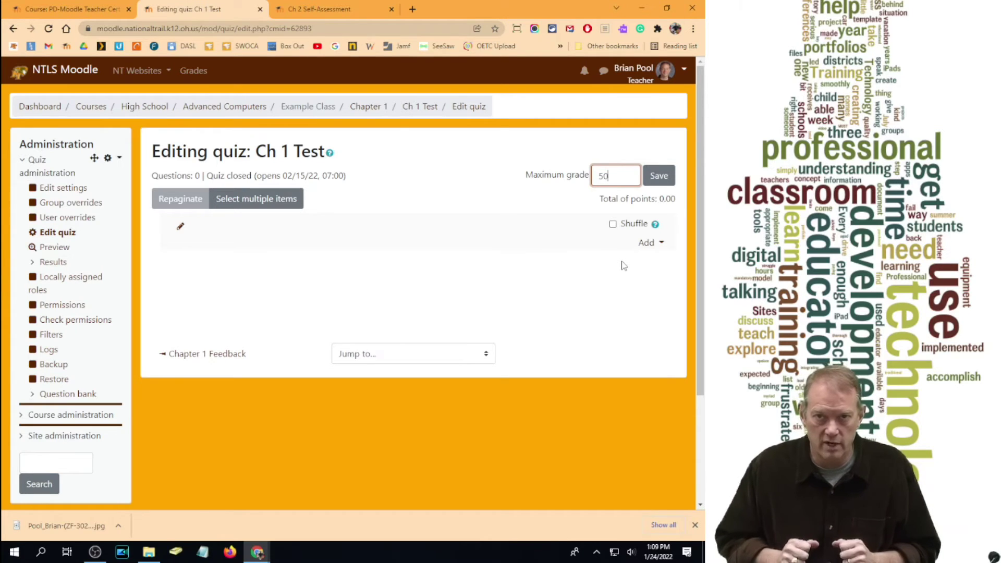
pyautogui.click(614, 226)
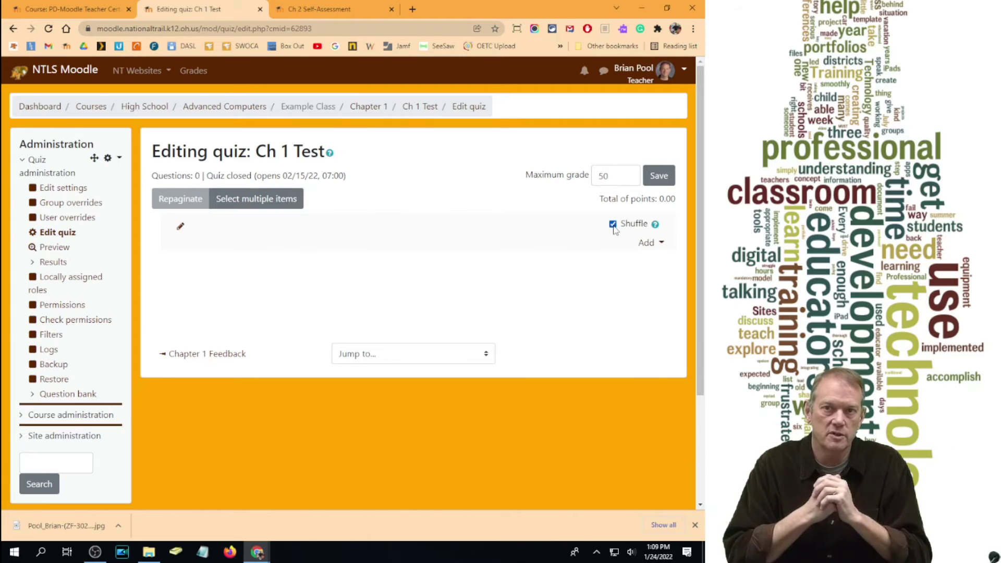
# - Start adding a new question to the Ch 1 Test, bringing up the choice of question types
pyautogui.click(647, 242)
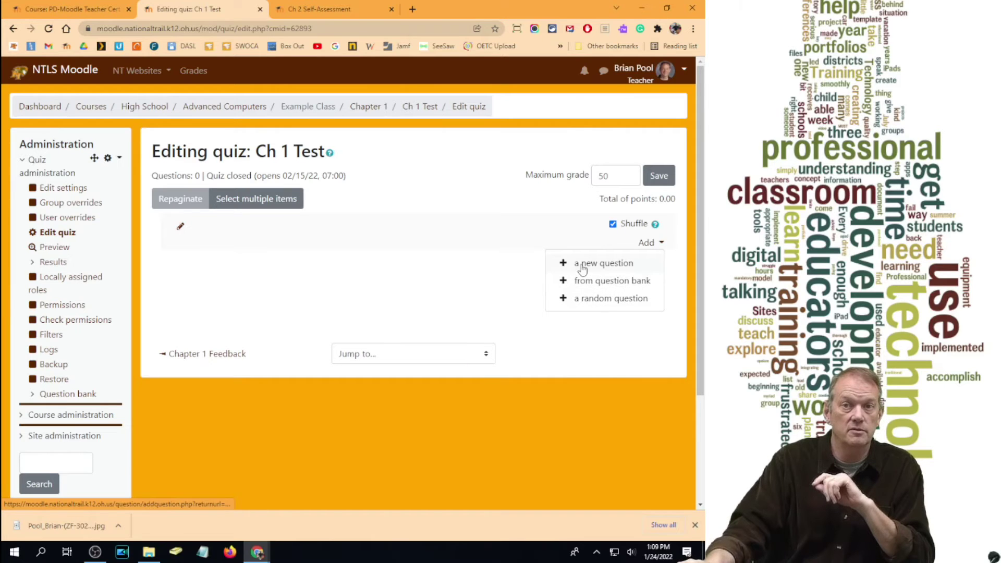
pyautogui.click(604, 264)
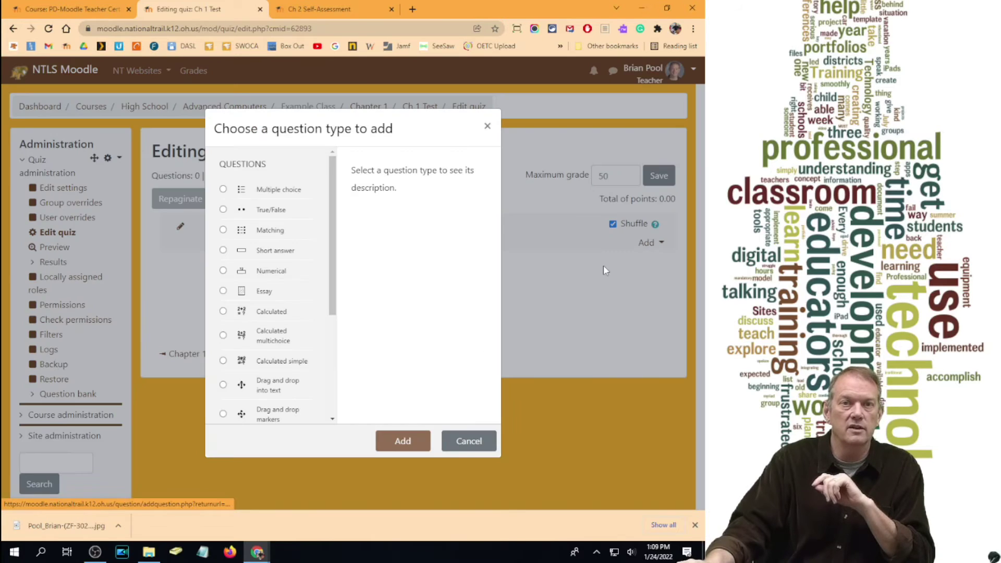
# - Add a new True/False question to the Ch 1 Test quiz
pyautogui.moveTo(334, 253); pyautogui.dragTo(341, 228)
pyautogui.moveTo(335, 194); pyautogui.dragTo(318, 240)
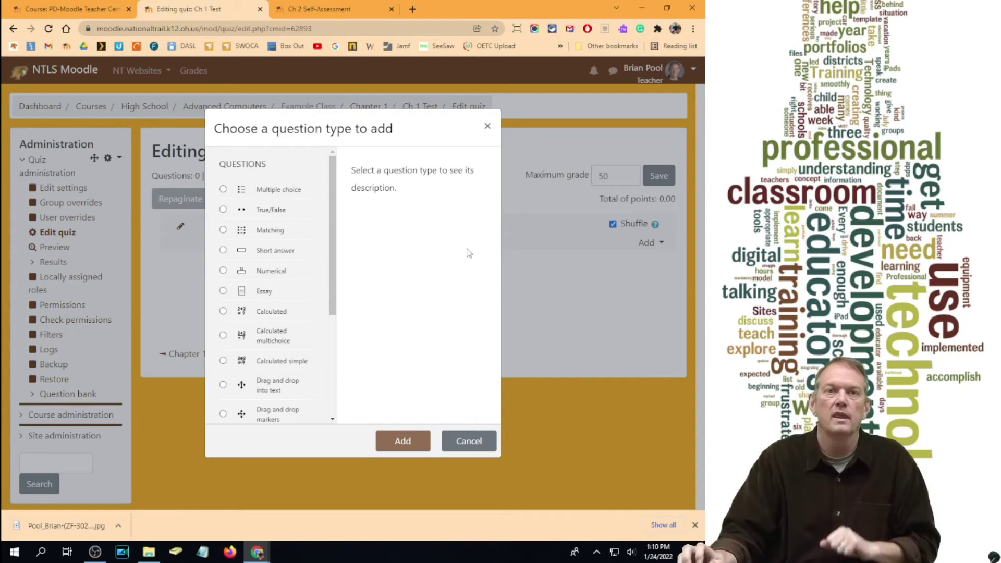
pyautogui.click(223, 210)
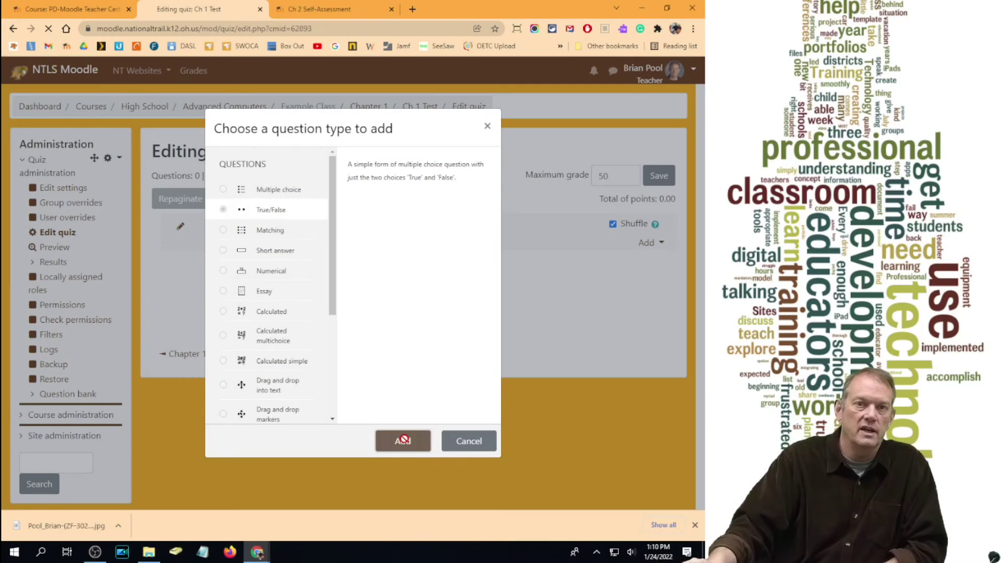
pyautogui.click(403, 440)
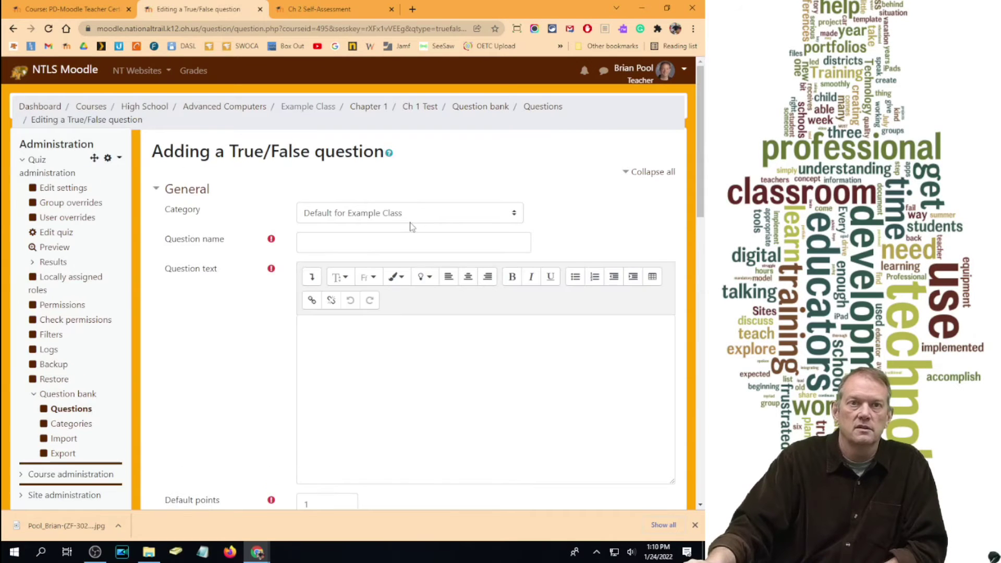
# - Review the available question categories, leaving Default for Example Class selected
pyautogui.click(374, 219)
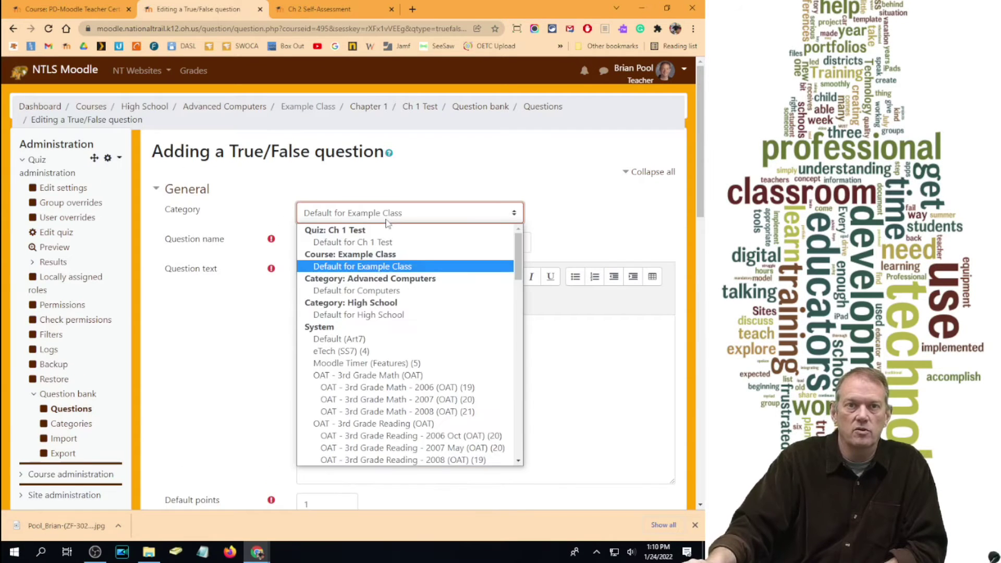
pyautogui.click(387, 218)
pyautogui.click(387, 218)
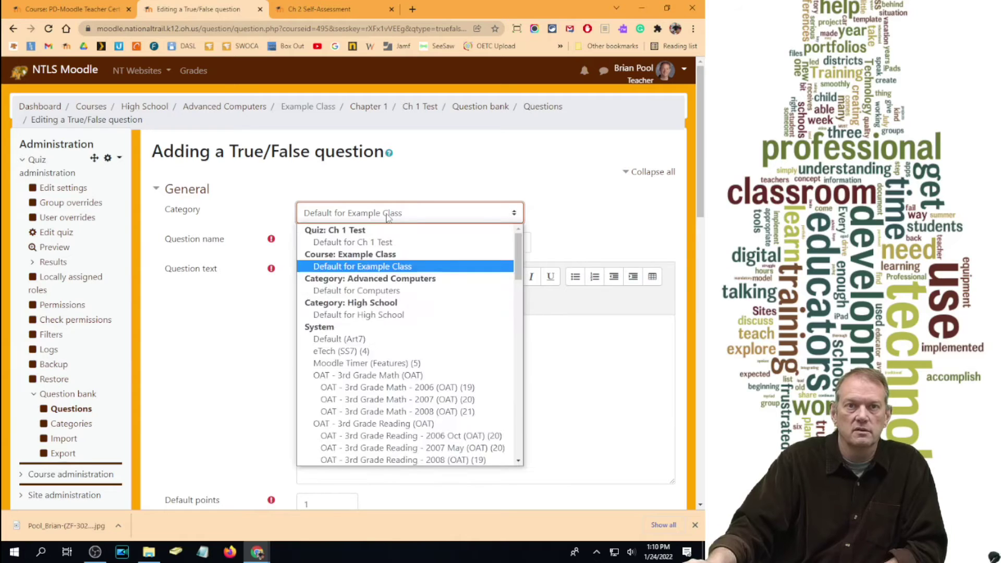
pyautogui.click(387, 217)
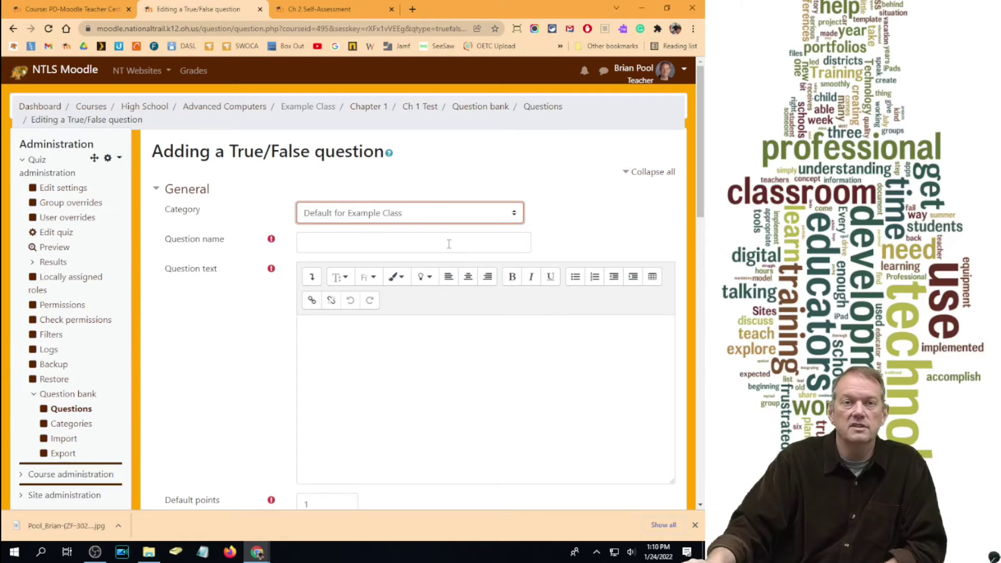
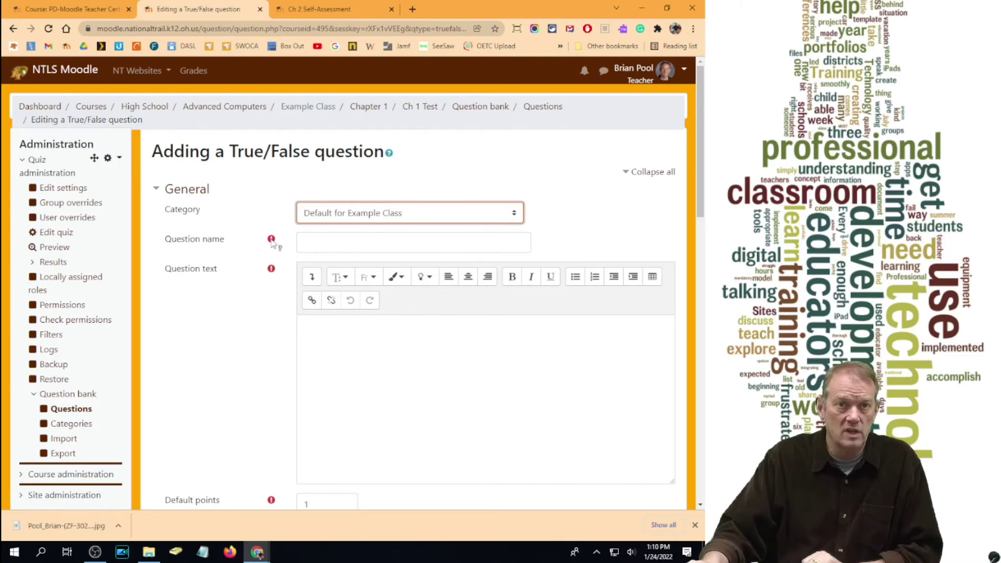
# - Name the question "1-1 What is a computer" and enter the question text "A computer is a small furry animal."
pyautogui.click(322, 246)
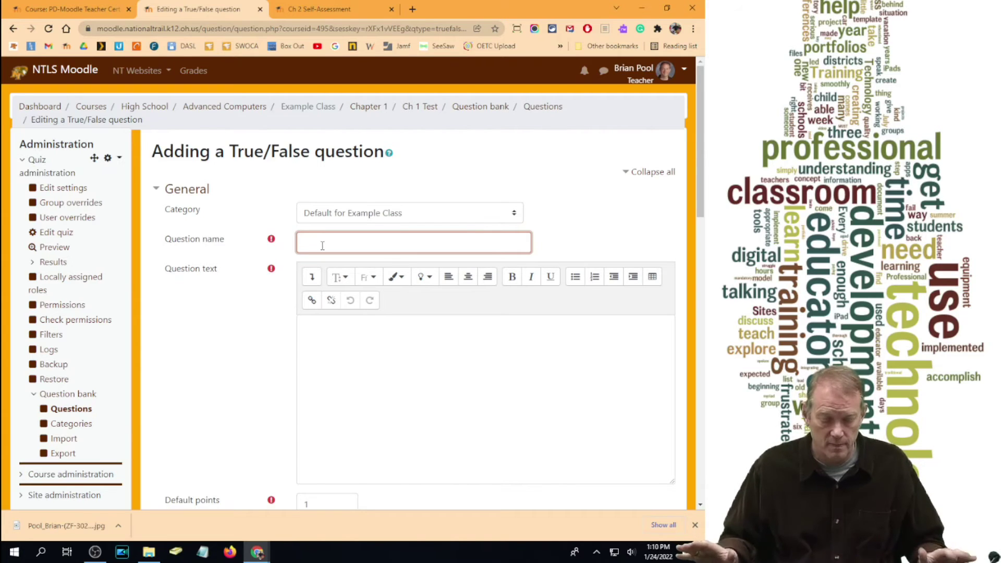
pyautogui.write('1-1')
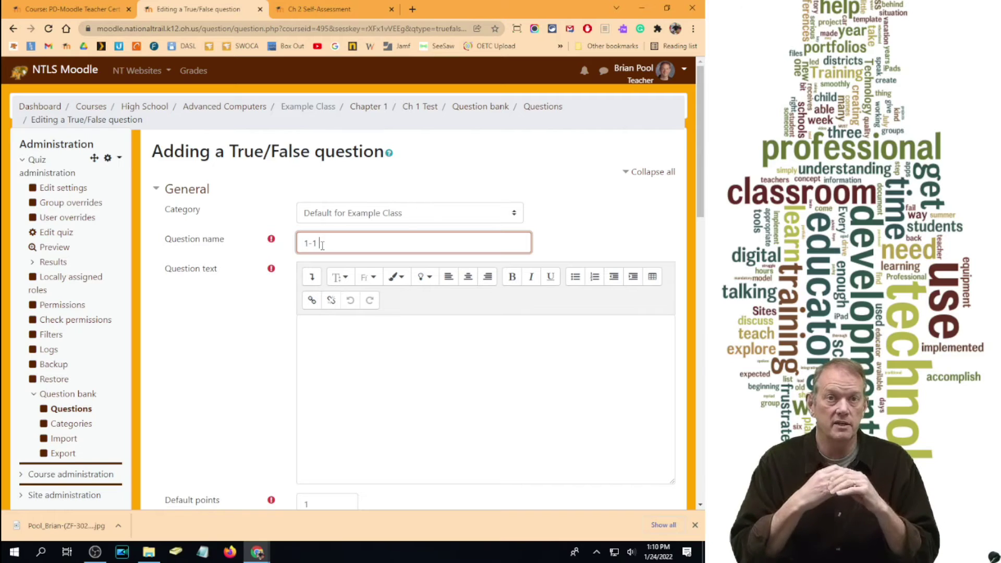
pyautogui.write('What is a computer')
pyautogui.moveTo(407, 245); pyautogui.dragTo(319, 243)
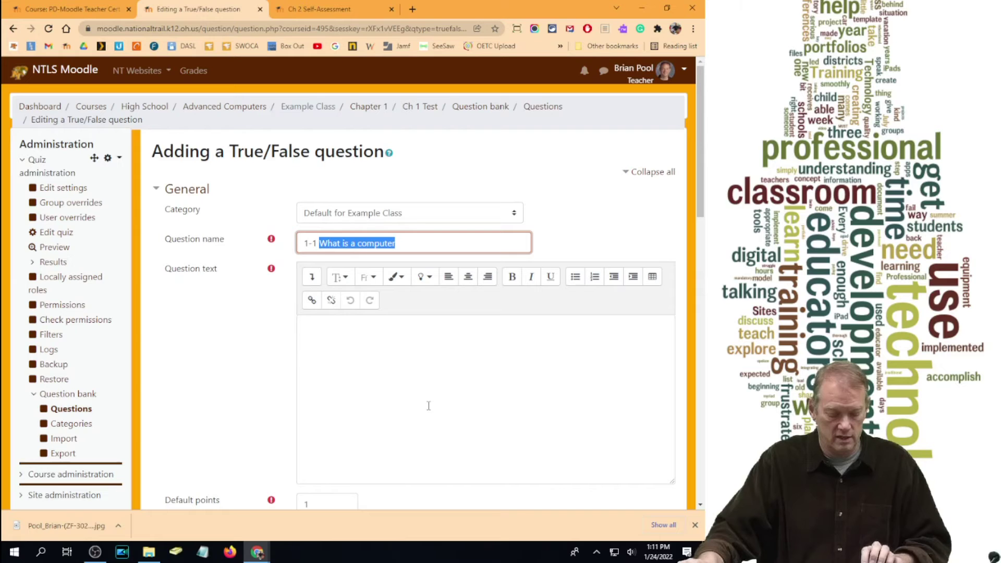
pyautogui.click(349, 404)
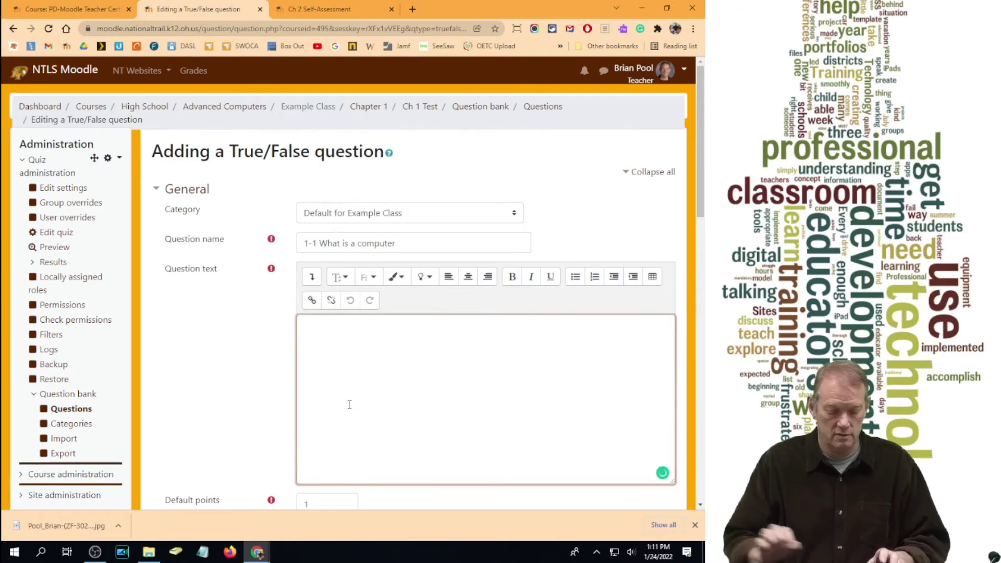
pyautogui.write('A computer is a small furry animal.')
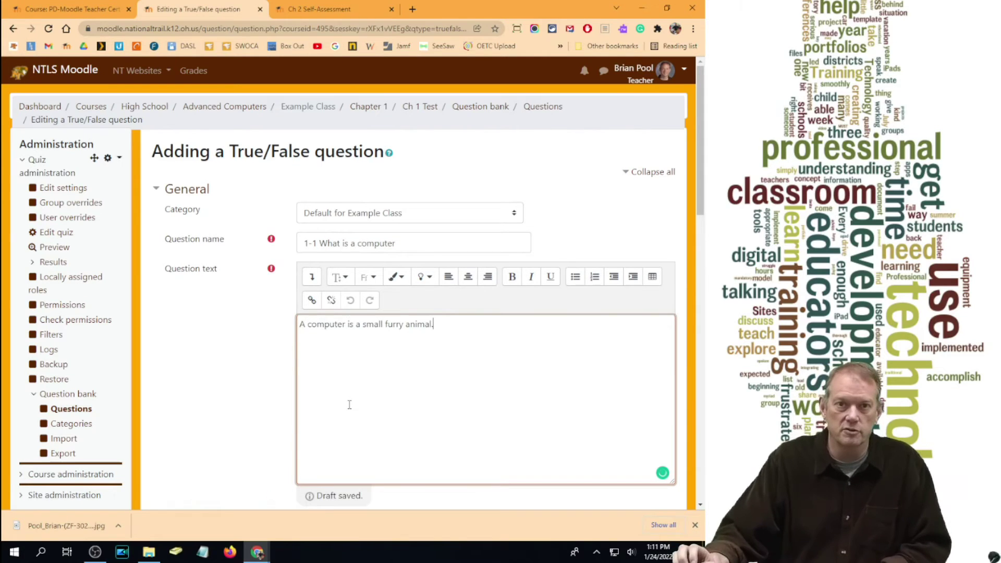
# - Set the correct answer of the True/False question to False
pyautogui.scroll(-3, 360, 312)
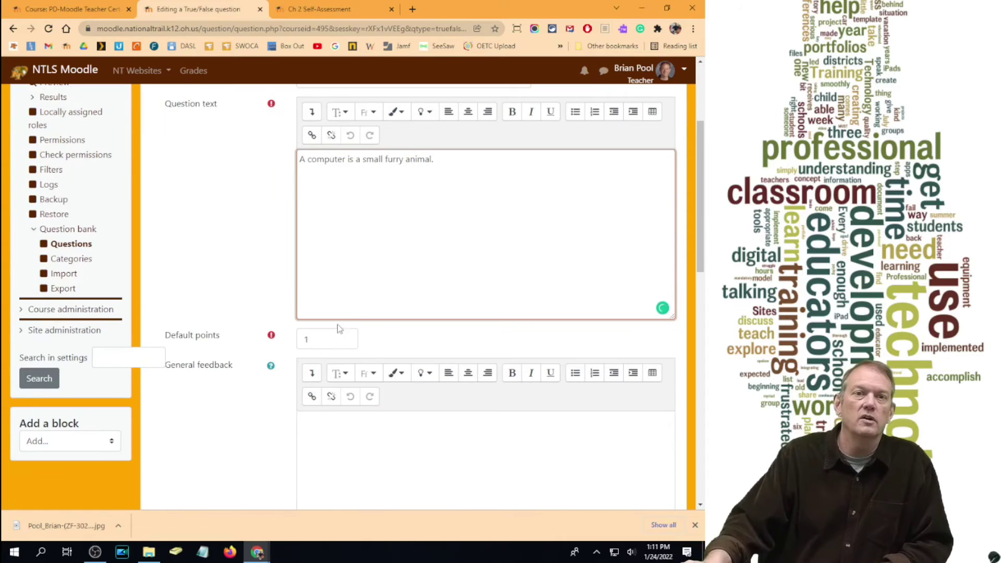
pyautogui.scroll(-2, 360, 312)
pyautogui.scroll(-4, 399, 339)
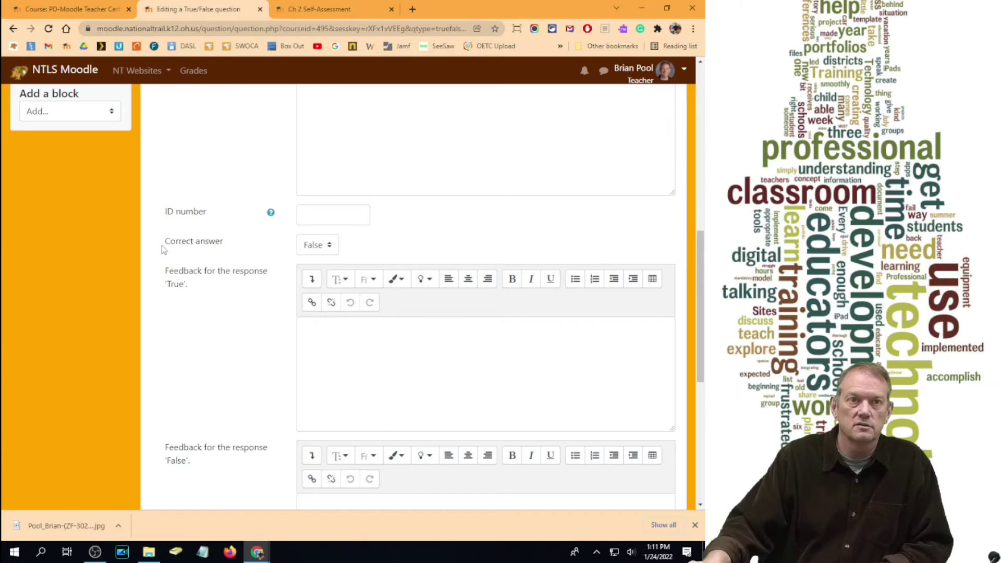
pyautogui.click(307, 248)
pyautogui.click(319, 274)
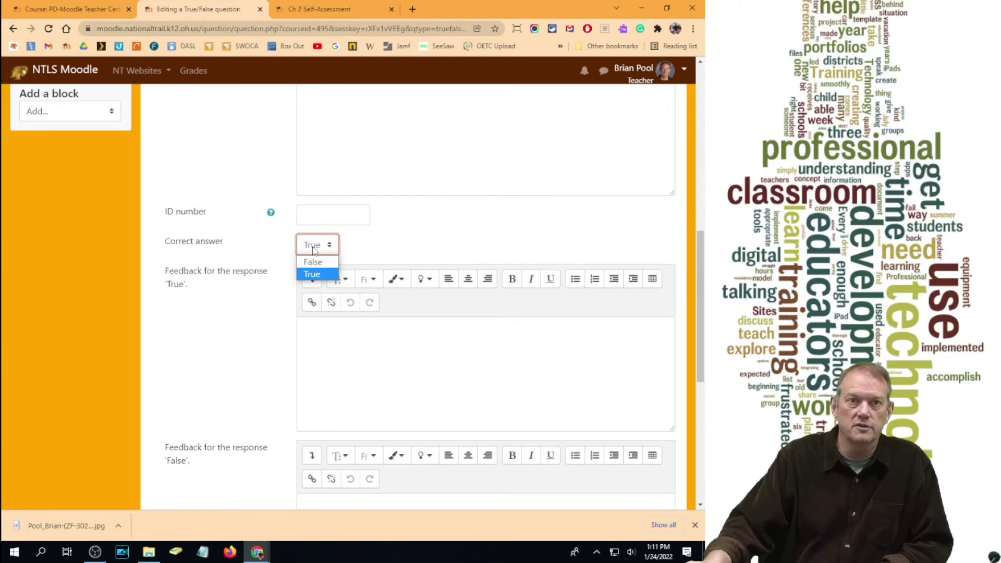
pyautogui.click(319, 263)
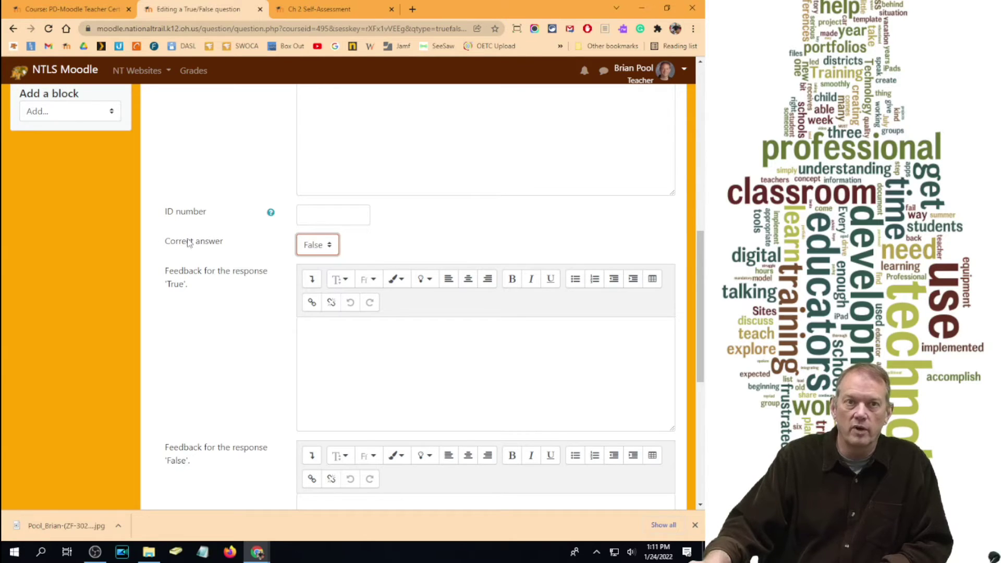
# - Check the question text against the chosen correct answer and save the True/False question to the quiz
pyautogui.scroll(10, 410, 326)
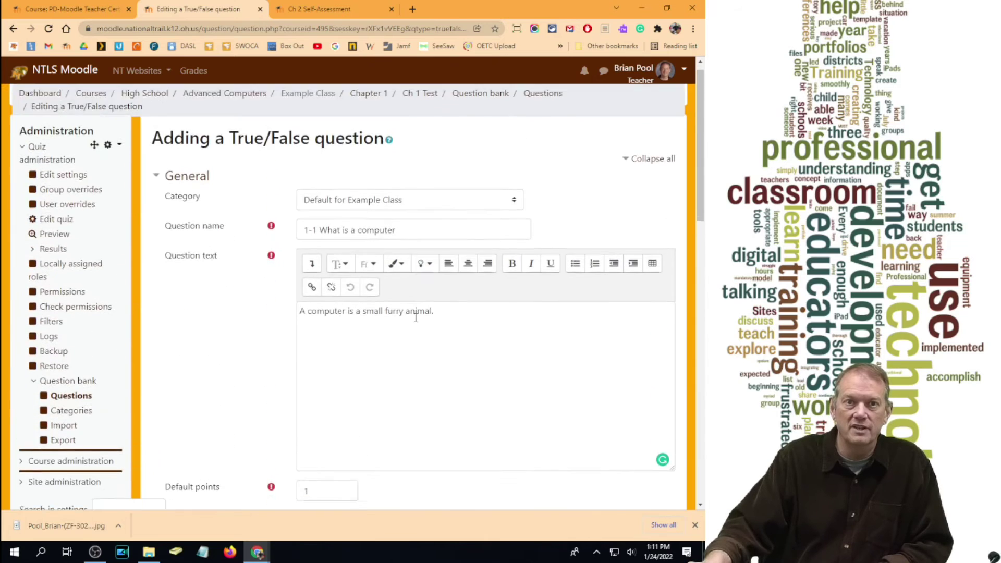
pyautogui.scroll(-12, 416, 316)
pyautogui.scroll(-4, 439, 339)
pyautogui.scroll(12, 347, 339)
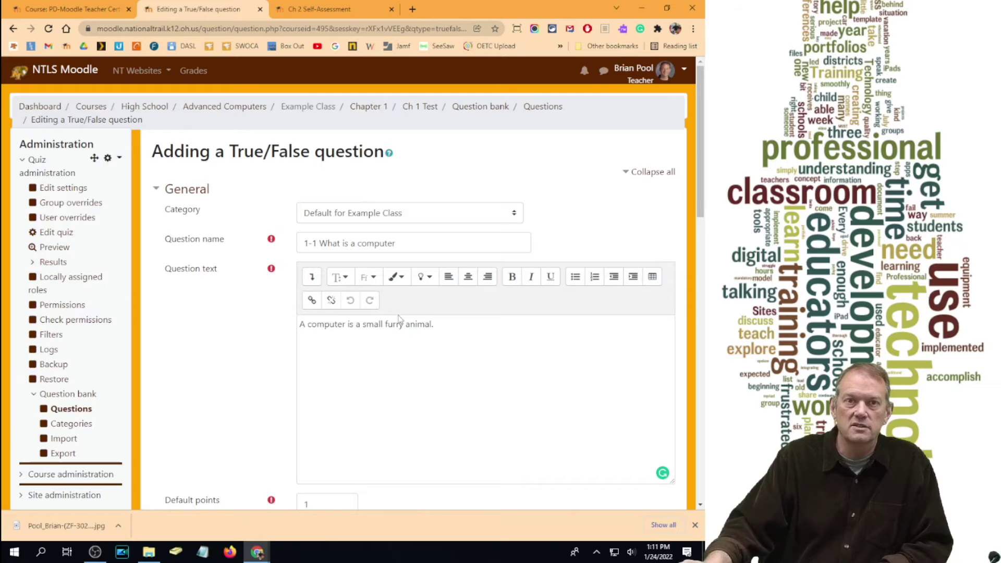
pyautogui.scroll(-10, 390, 335)
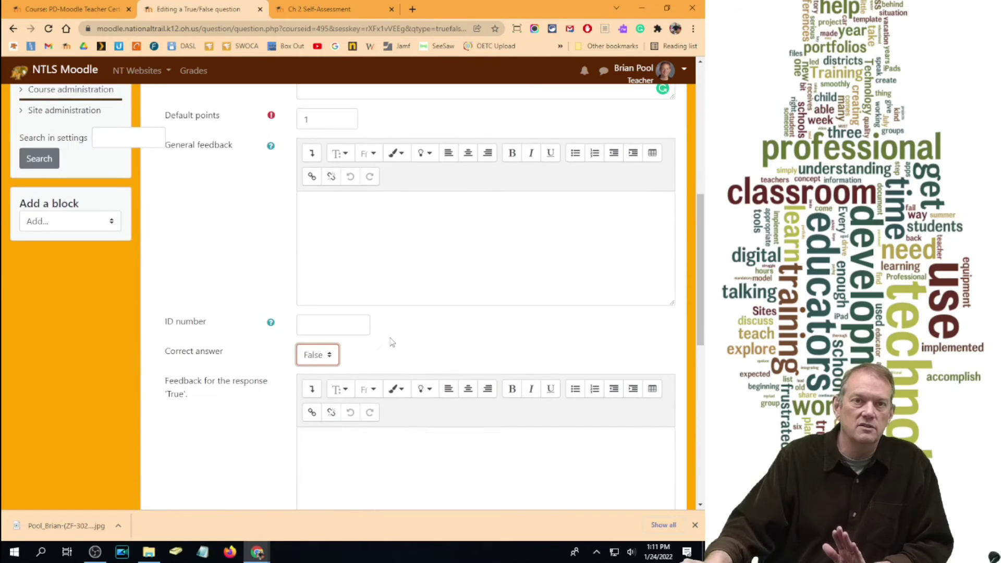
pyautogui.scroll(4, 382, 273)
pyautogui.scroll(5, 382, 273)
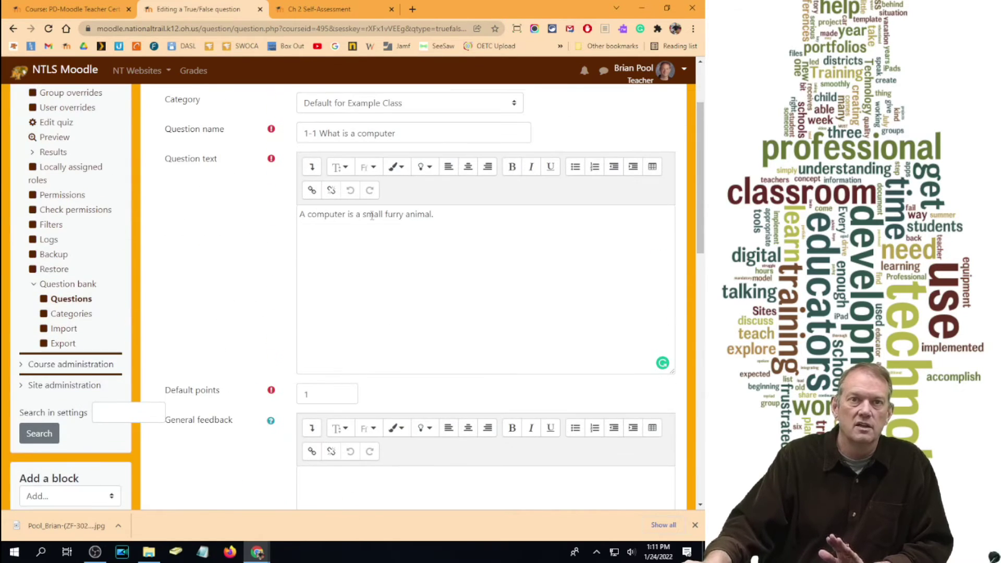
pyautogui.scroll(-6, 396, 287)
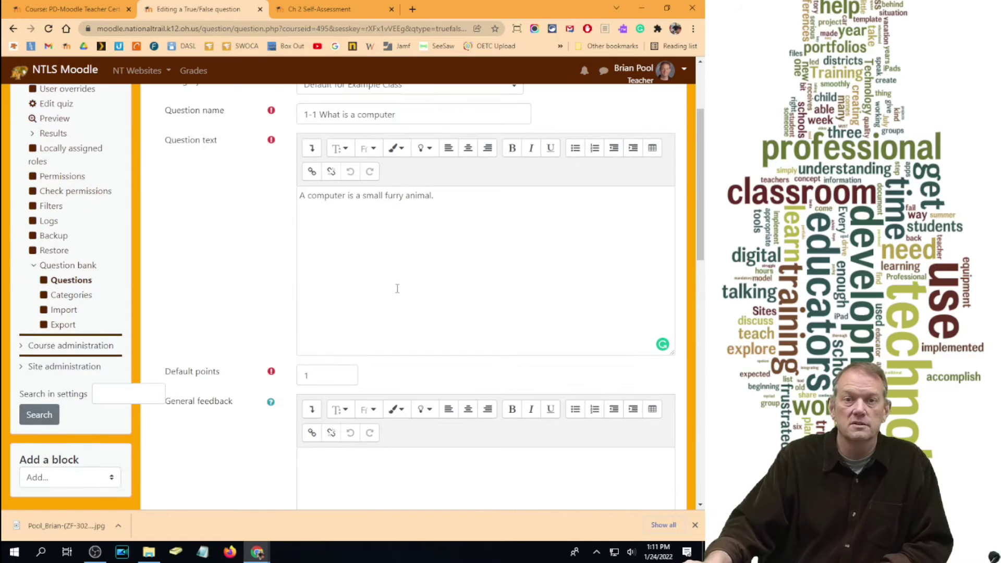
pyautogui.scroll(-8, 420, 313)
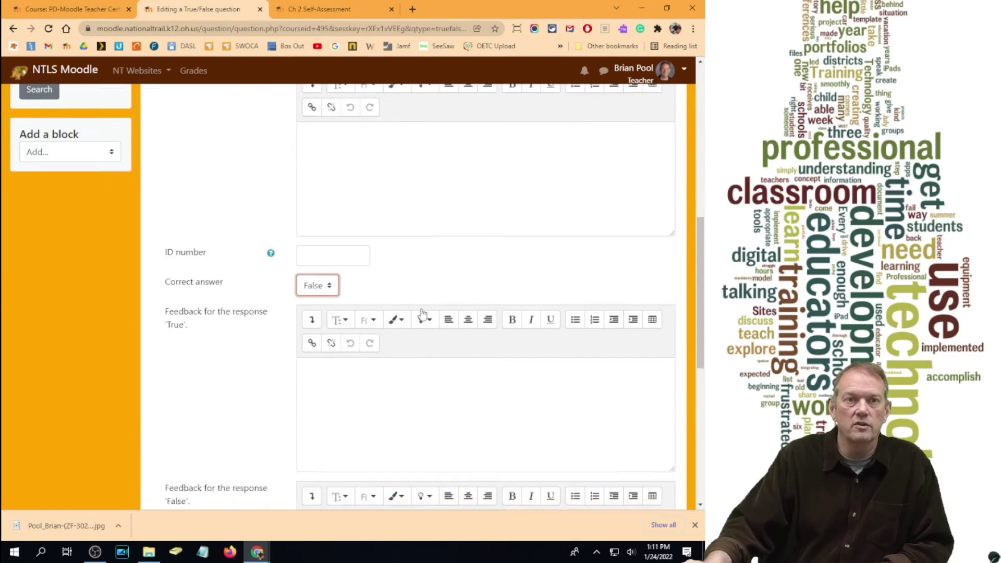
pyautogui.click(352, 392)
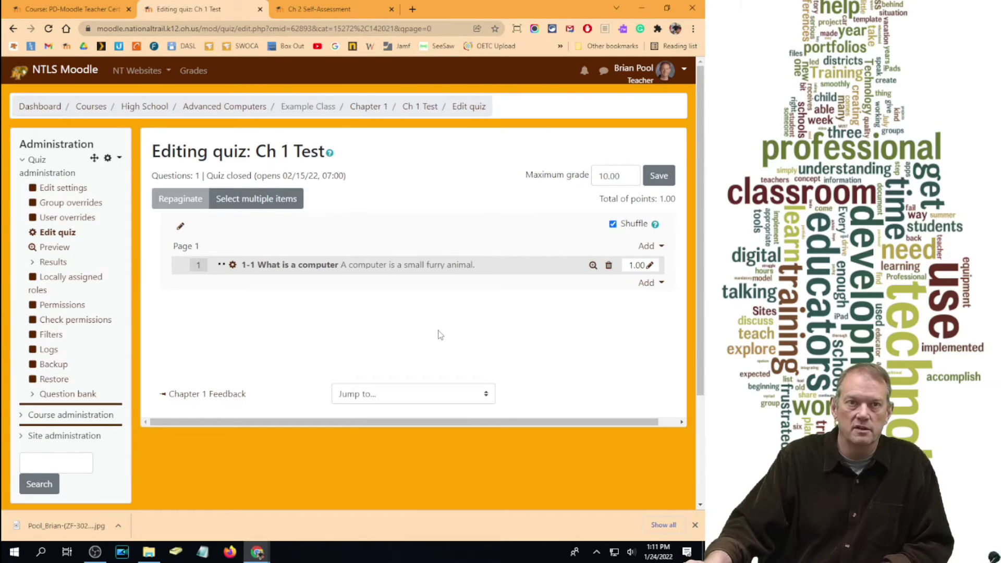
# - Preview the "1-1 What is a computer" question, fill in its correct response, and close the preview
pyautogui.click(592, 267)
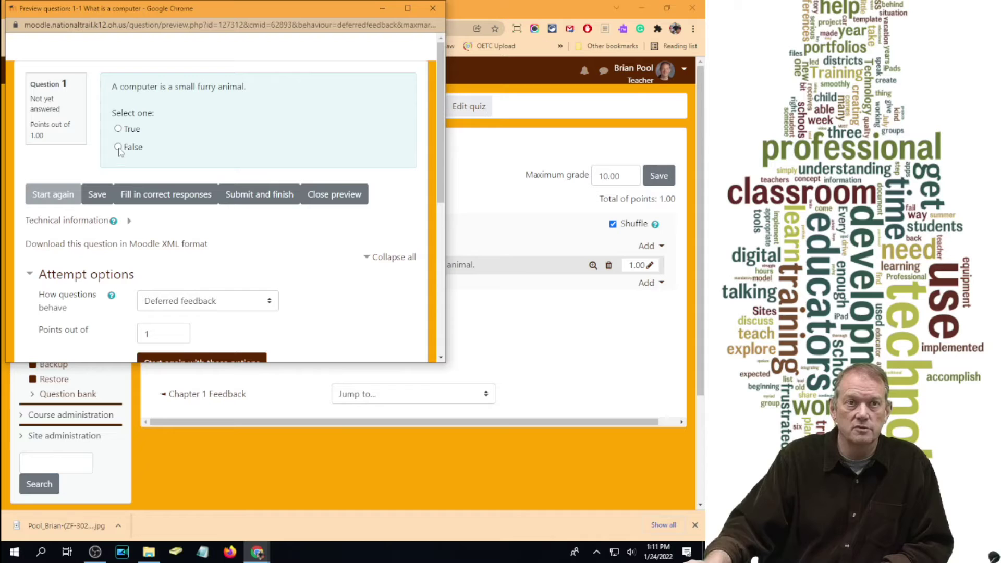
pyautogui.click(175, 203)
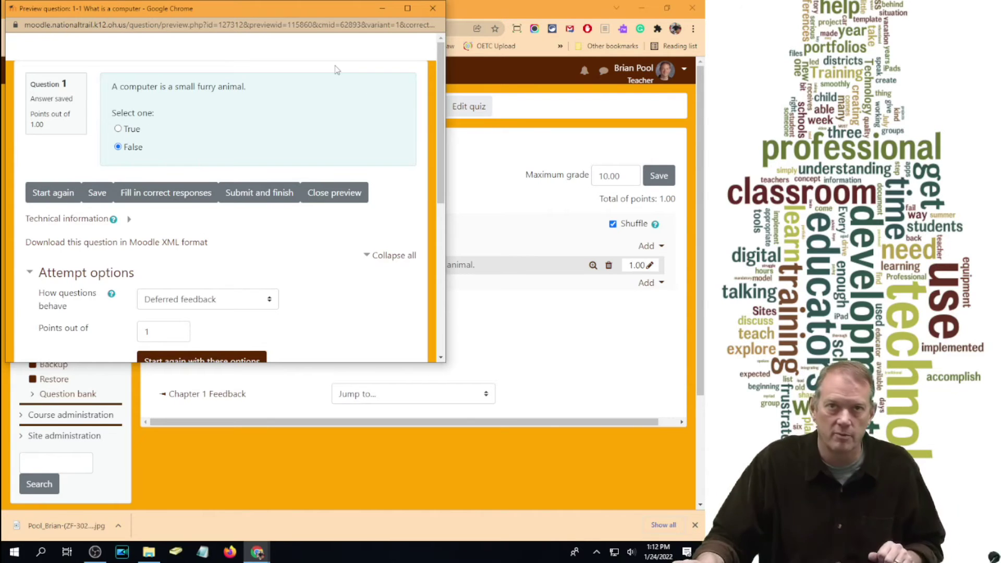
pyautogui.click(433, 9)
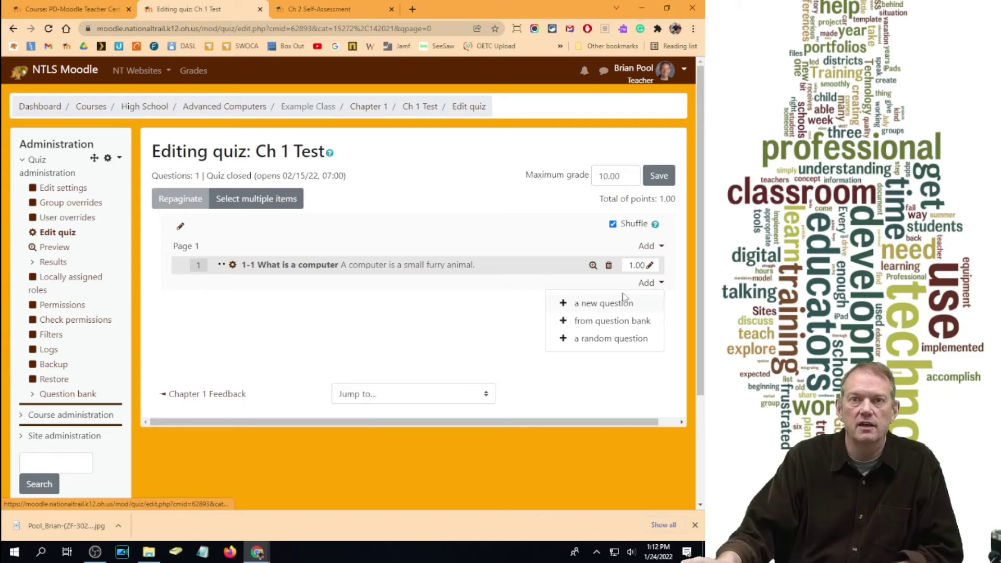
# - Add a new Multiple choice question to the quiz after the True/False question
pyautogui.click(604, 303)
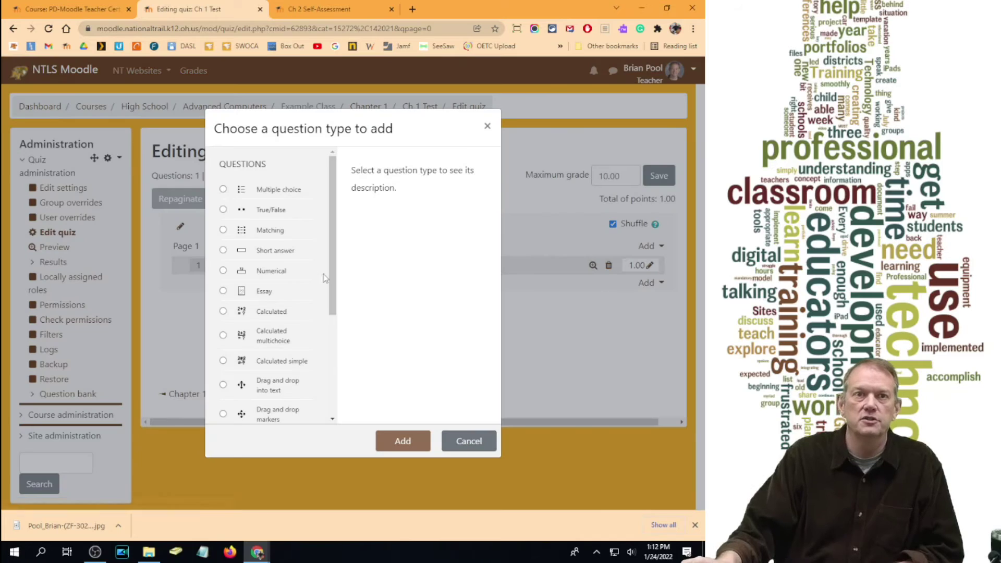
pyautogui.click(224, 192)
pyautogui.click(399, 440)
# - Name the question "1-1 What is a computer" and enter the question text "Which one of these best describes a computer?"
pyautogui.click(346, 248)
pyautogui.write('1-1')
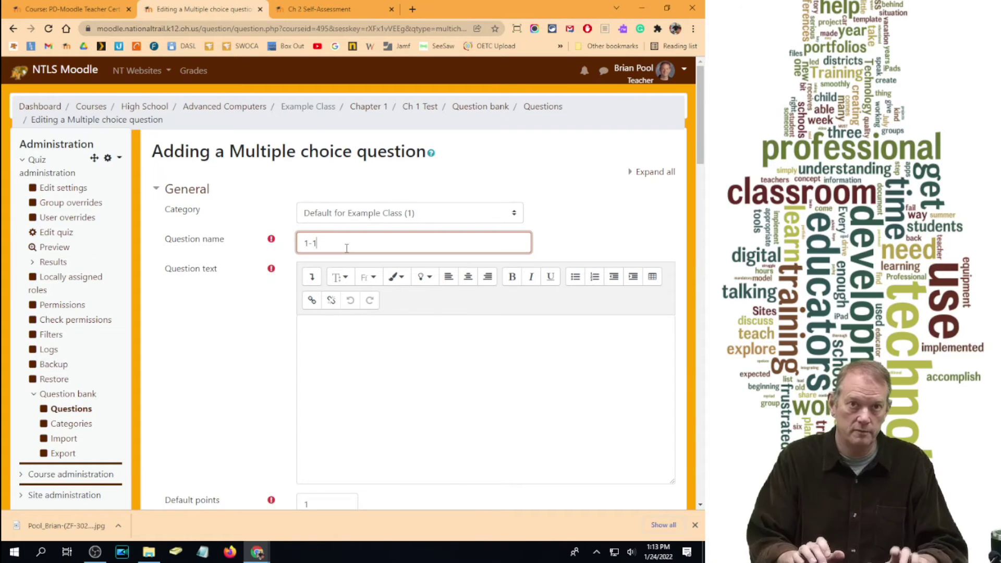
pyautogui.write(' What ')
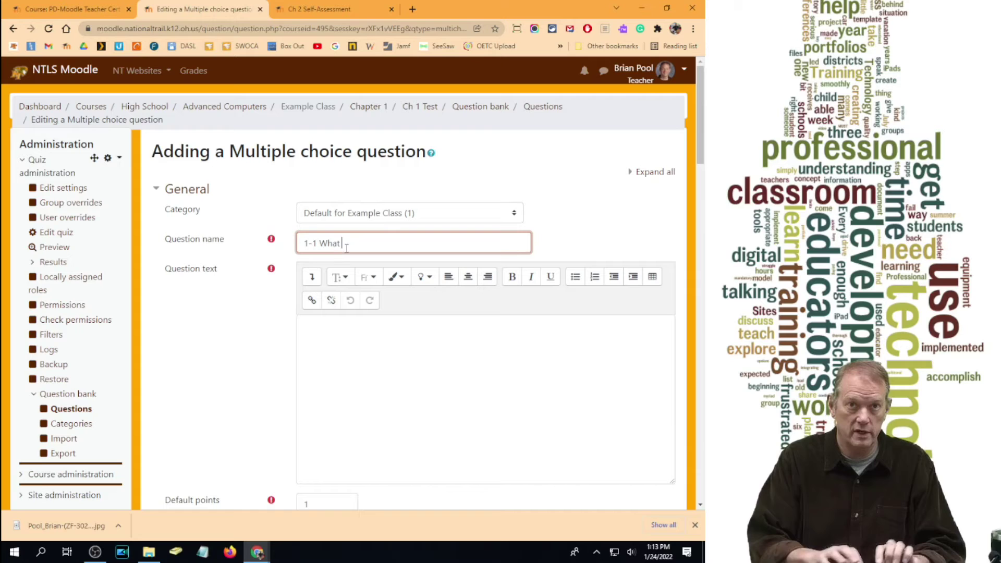
pyautogui.write('is a computer')
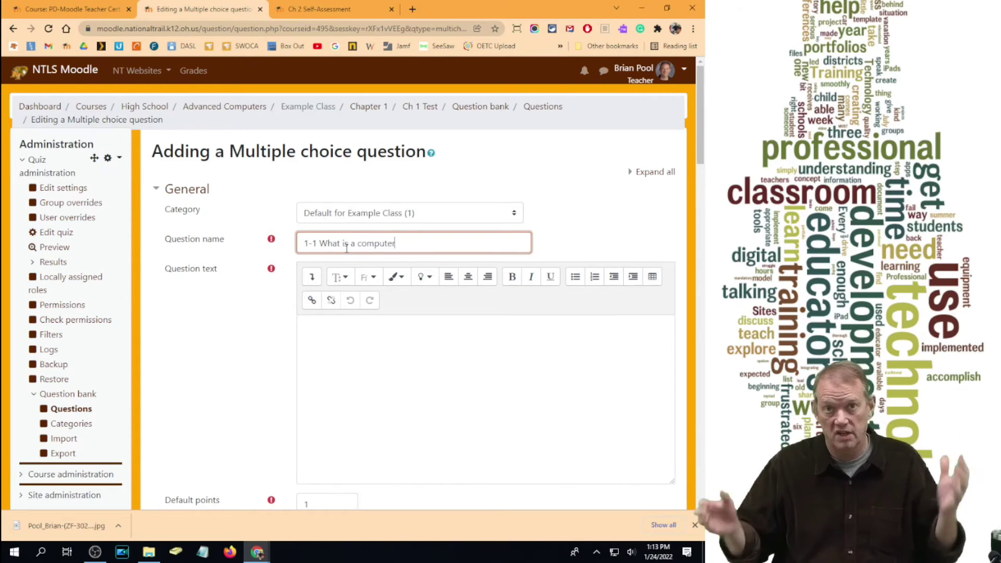
pyautogui.click(349, 403)
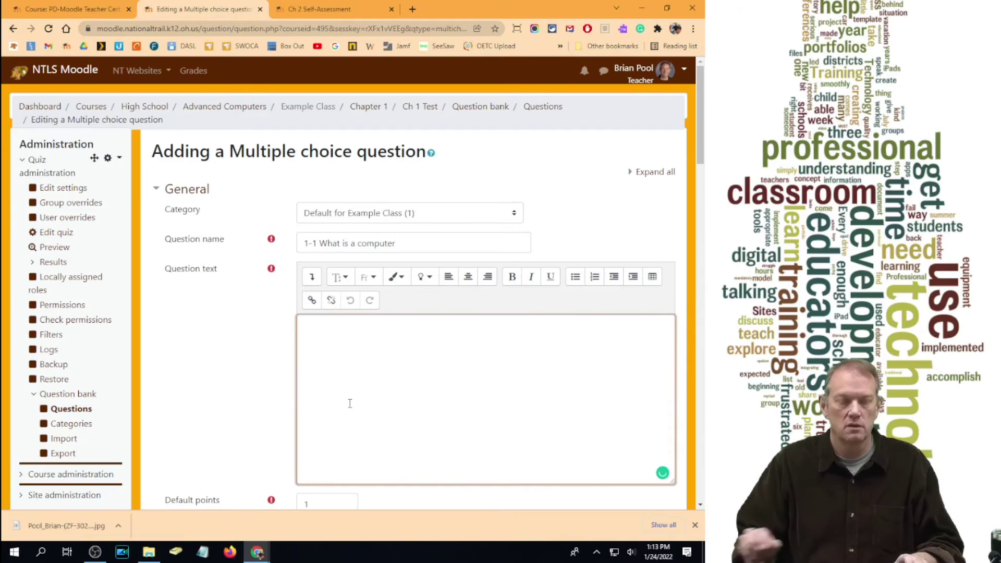
pyautogui.write('Which one of these best describes a computer?')
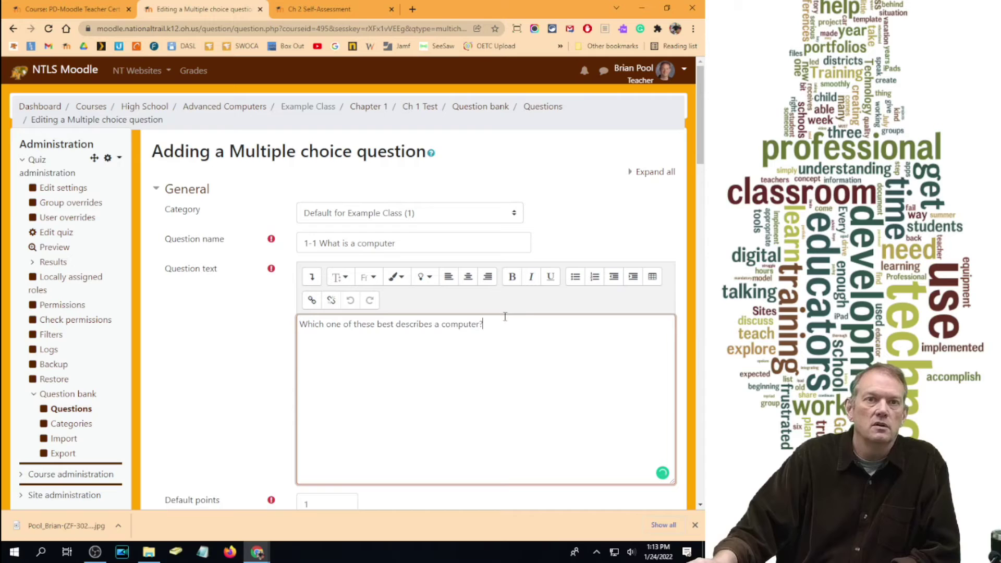
# - Show the additional formatting and media tools of the question text editor
pyautogui.click(313, 279)
pyautogui.click(312, 279)
pyautogui.click(312, 279)
pyautogui.click(312, 279)
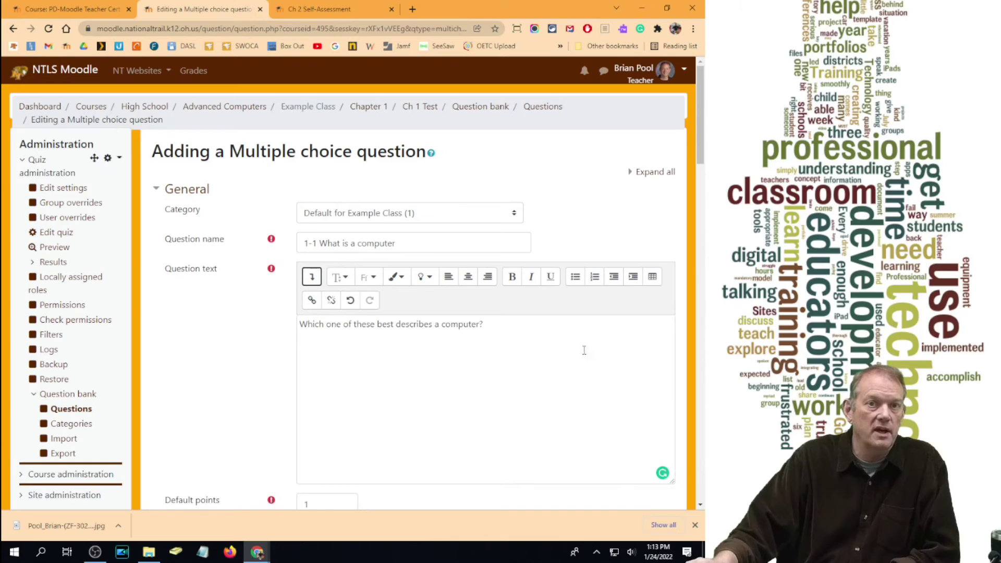
pyautogui.click(504, 331)
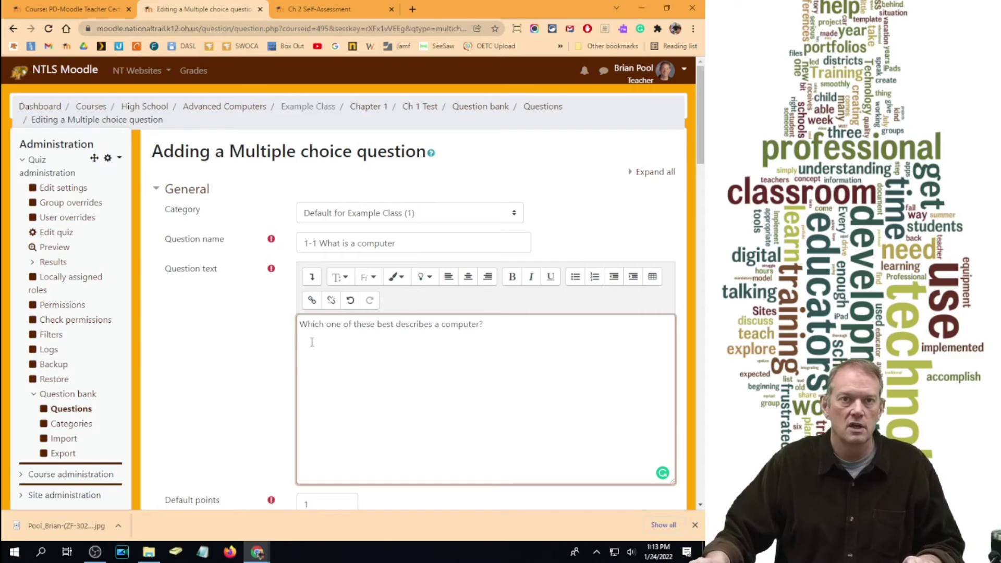
pyautogui.click(313, 281)
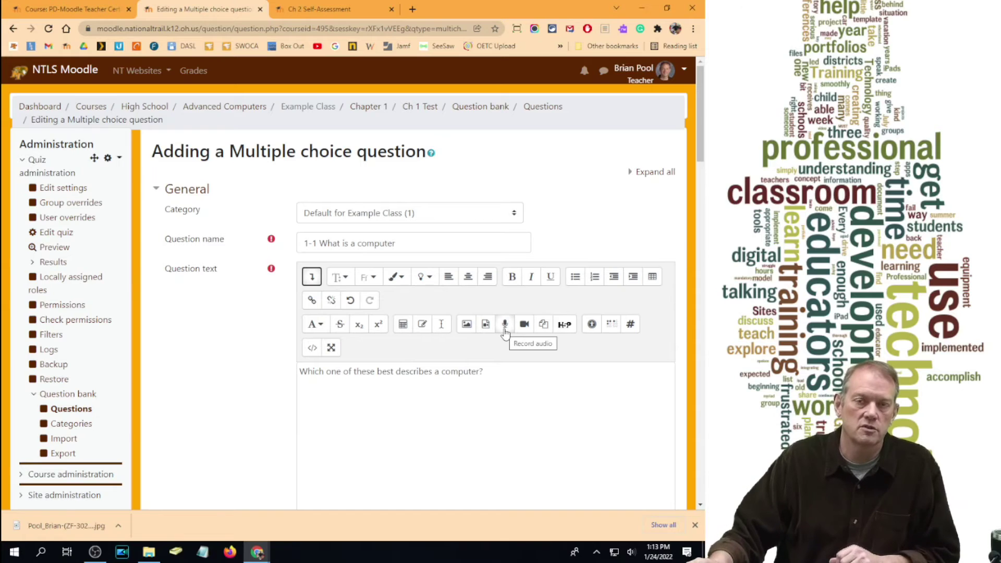
# - Record a short audio clip for the question text, play it back, and attach it below the question sentence
pyautogui.click(505, 324)
pyautogui.moveTo(335, 264); pyautogui.dragTo(402, 220)
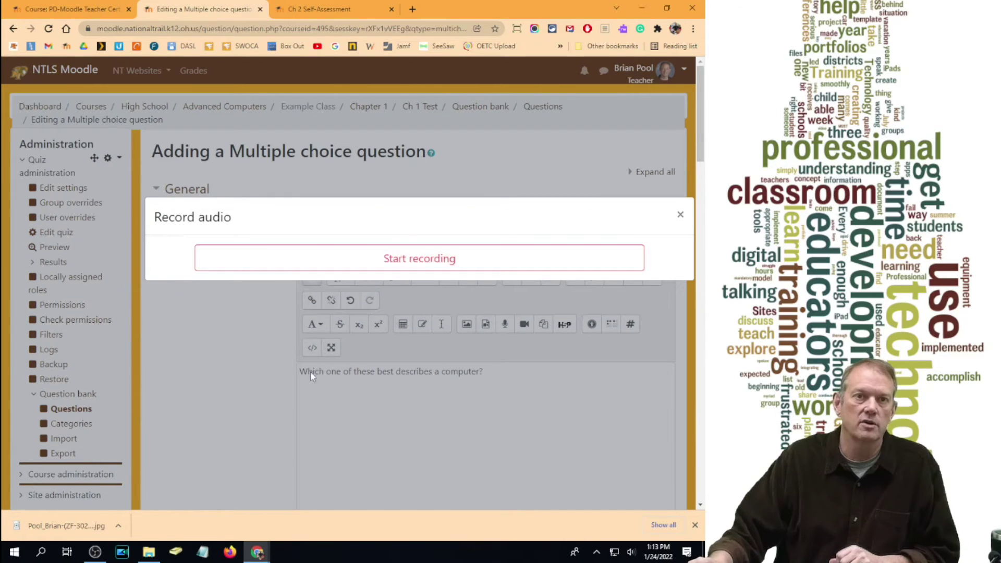
pyautogui.click(408, 265)
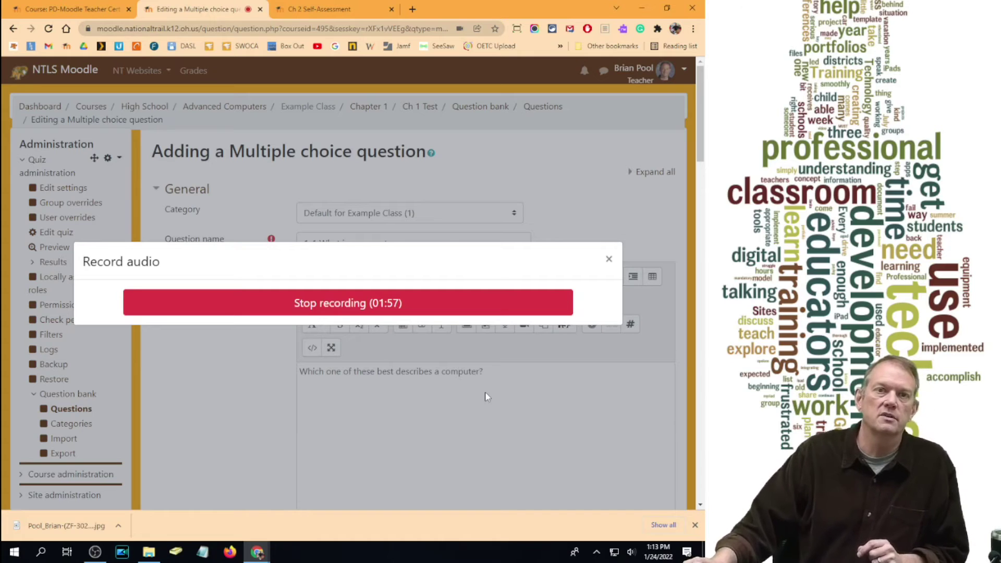
pyautogui.click(315, 309)
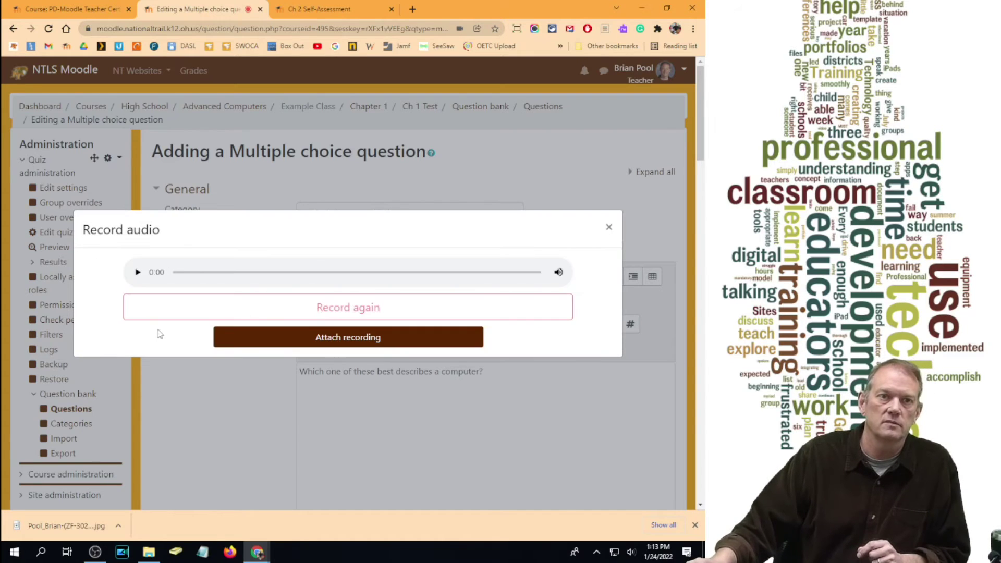
pyautogui.click(138, 273)
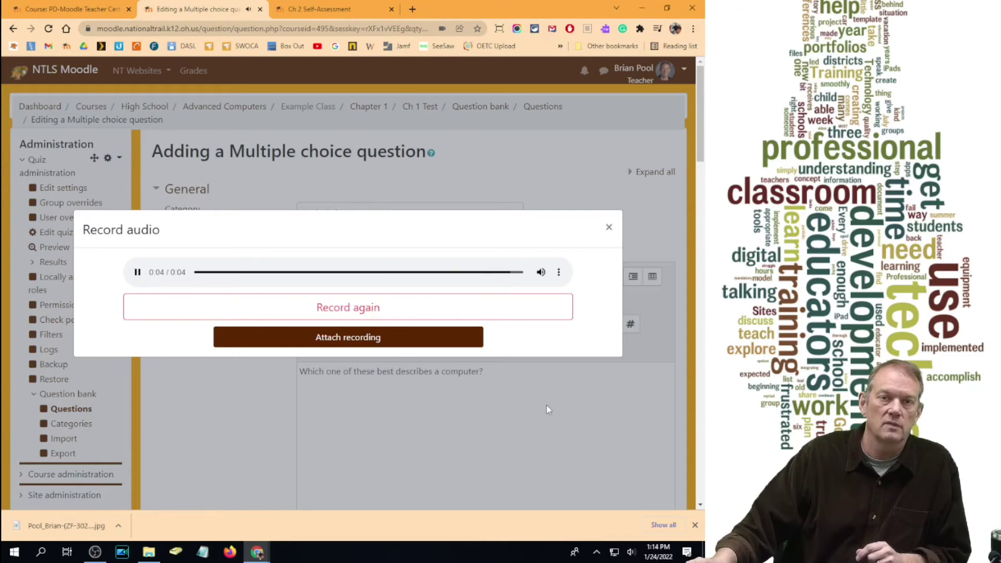
pyautogui.click(353, 341)
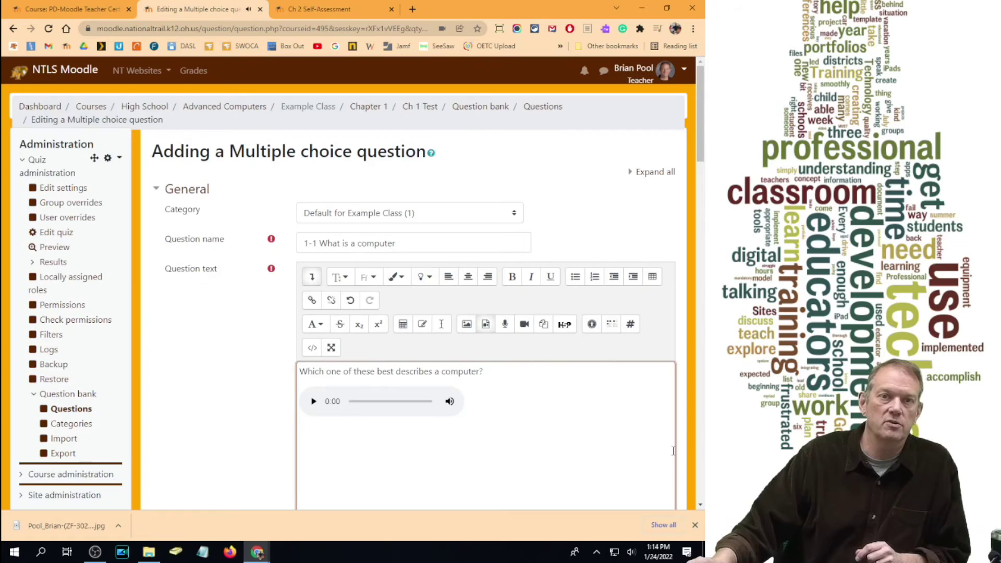
# - Set the Multiple choice question's default points to 2
pyautogui.scroll(-4, 673, 450)
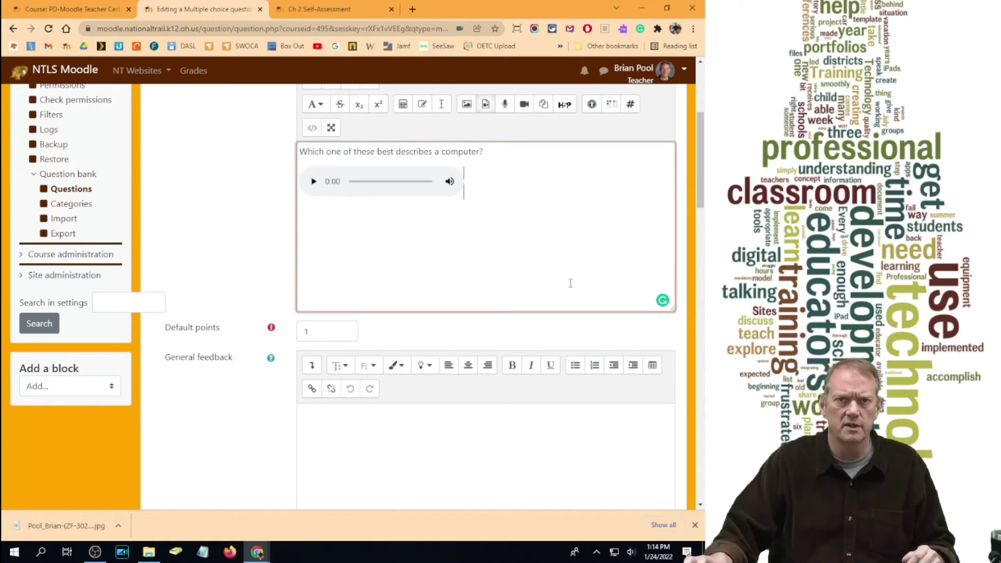
pyautogui.scroll(-2, 525, 207)
pyautogui.scroll(2, 526, 212)
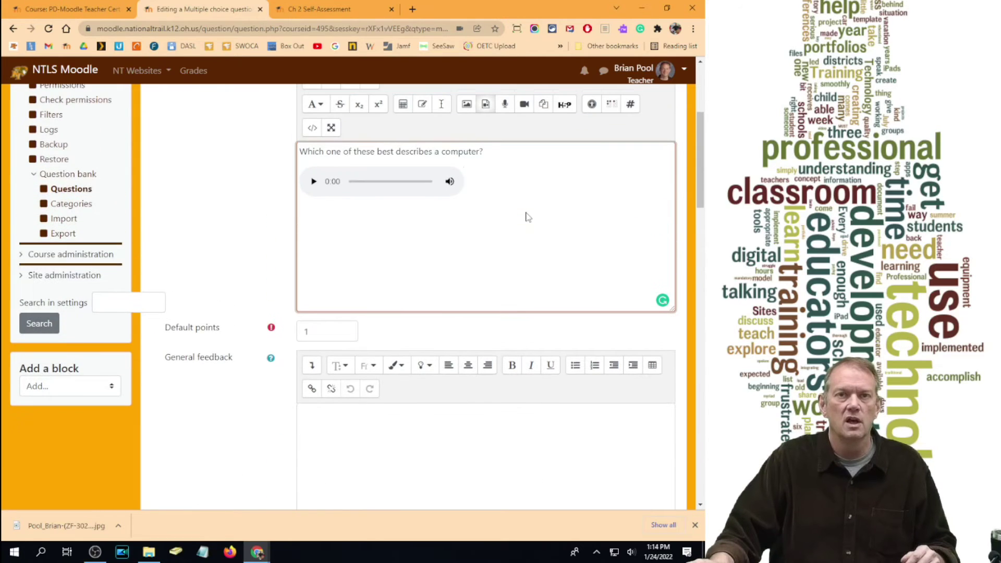
pyautogui.scroll(-2, 527, 213)
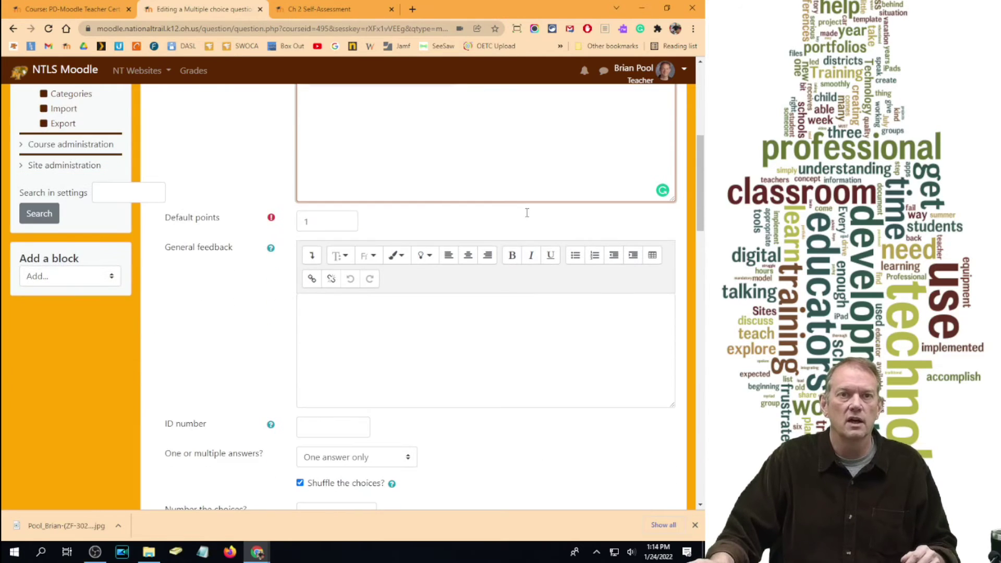
pyautogui.doubleClick(325, 223)
pyautogui.write('2')
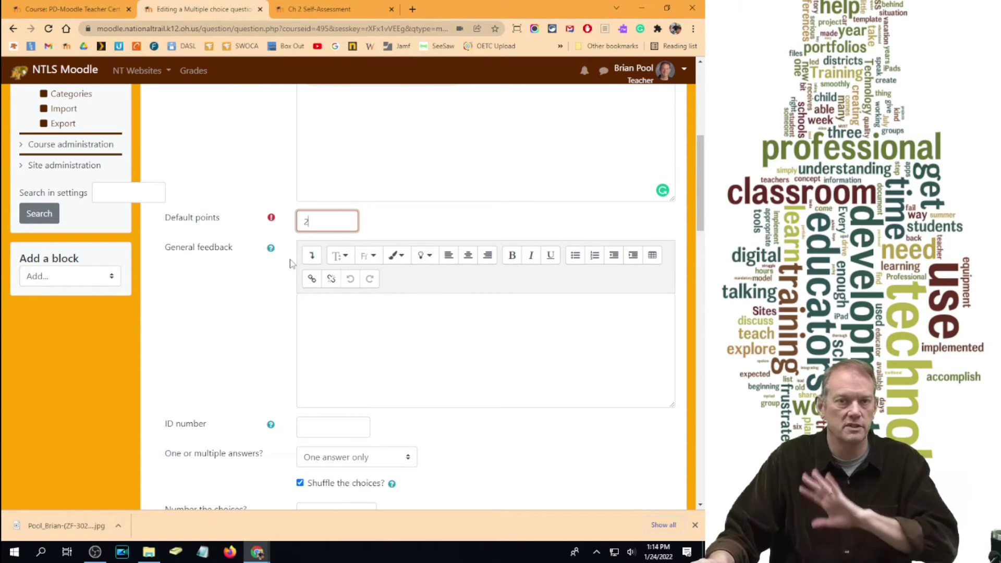
# - Review the answer settings, the blank choice sections, and the options at the end of the question form
pyautogui.scroll(-3, 450, 277)
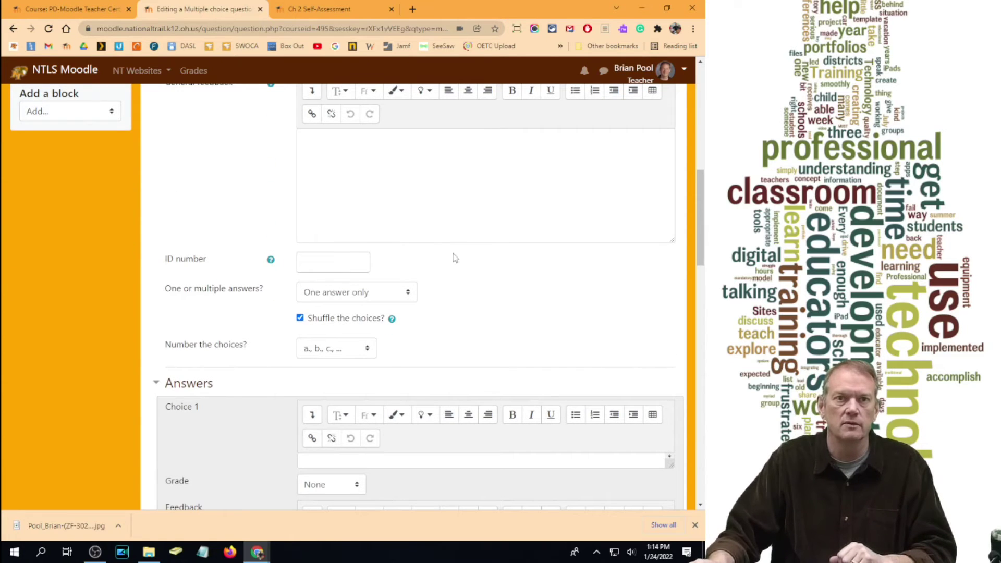
pyautogui.scroll(-1, 307, 234)
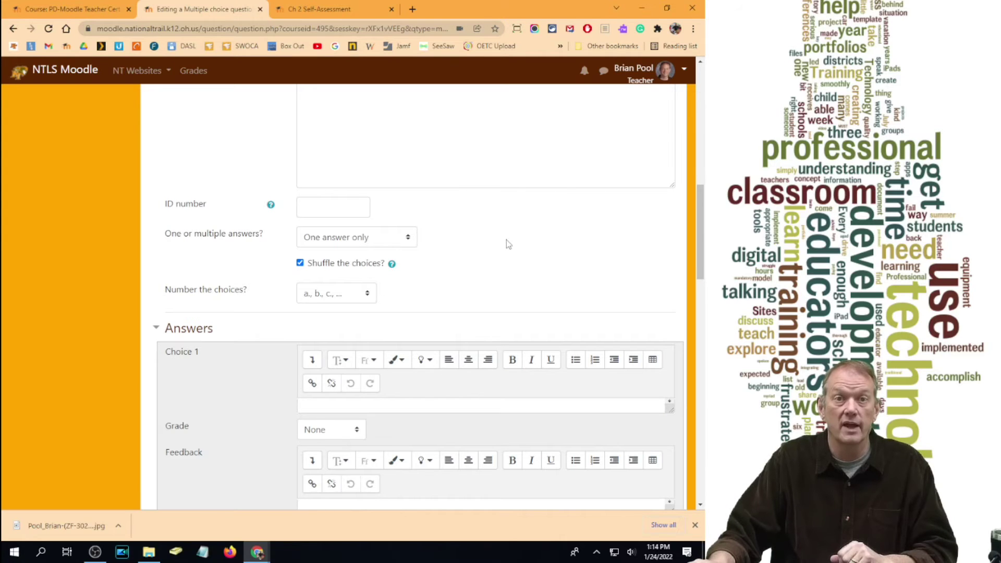
pyautogui.scroll(-1, 506, 241)
pyautogui.scroll(-2, 433, 279)
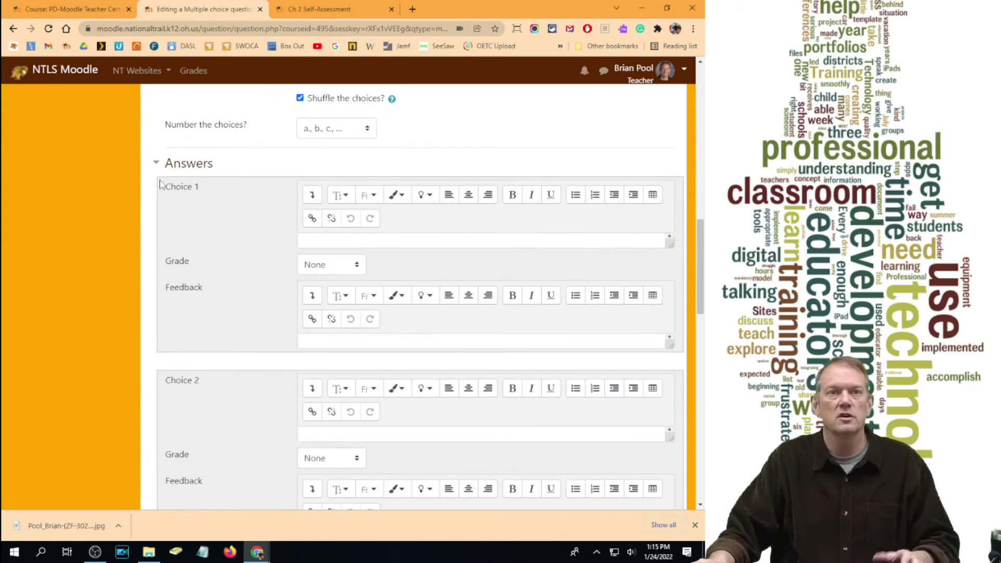
pyautogui.scroll(-7, 336, 265)
pyautogui.scroll(-8, 336, 267)
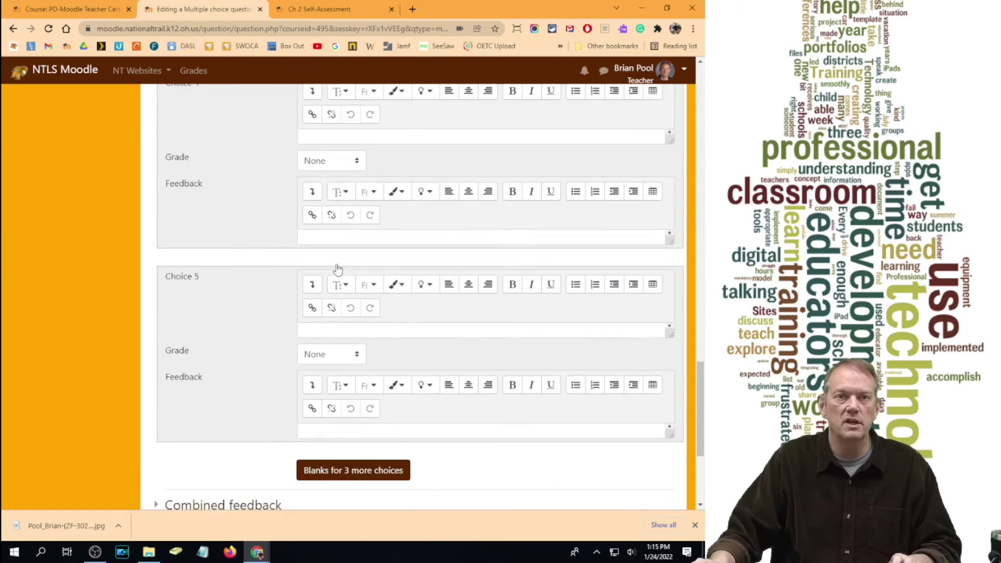
pyautogui.scroll(15, 216, 240)
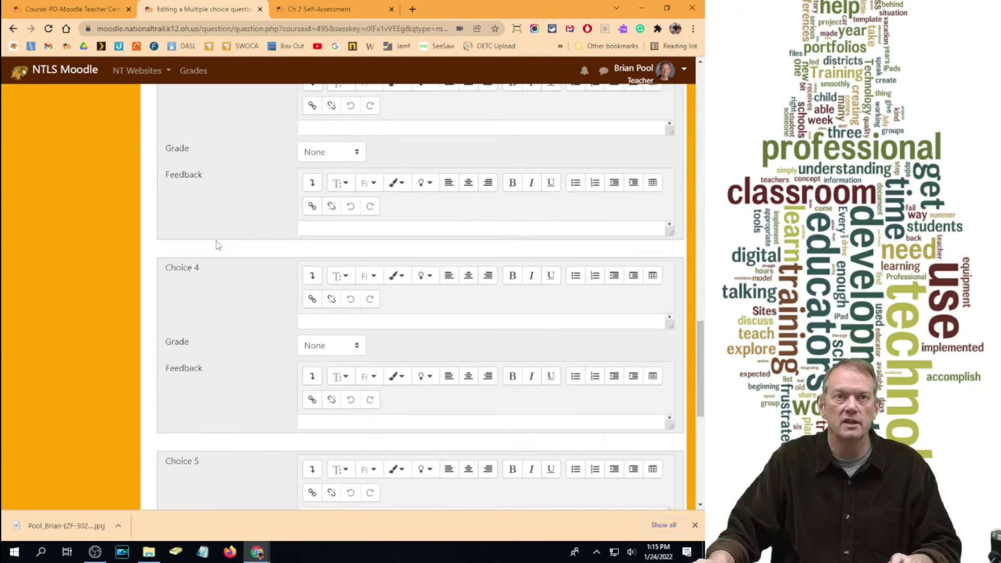
pyautogui.scroll(-15, 241, 223)
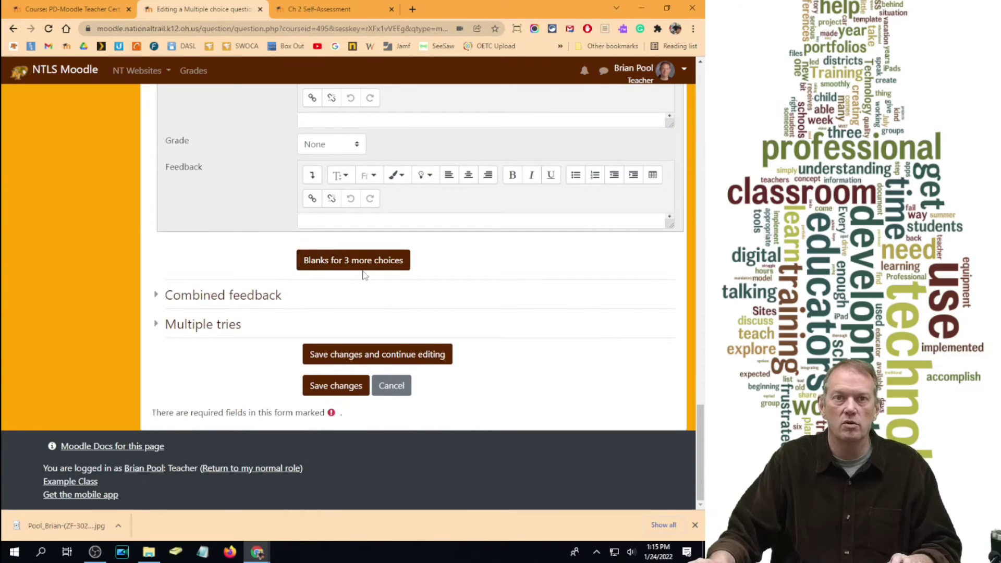
pyautogui.scroll(15, 267, 273)
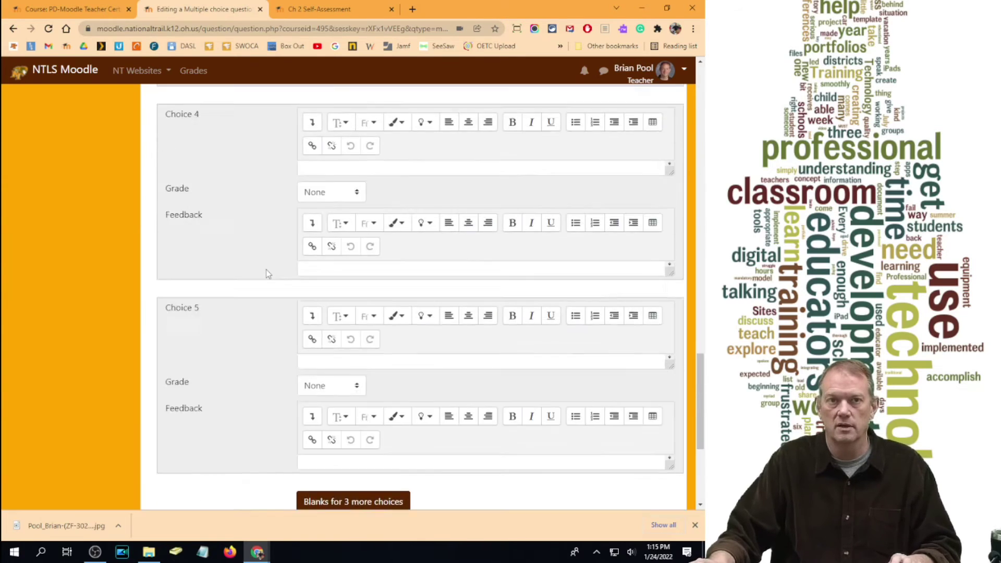
pyautogui.scroll(4, 266, 273)
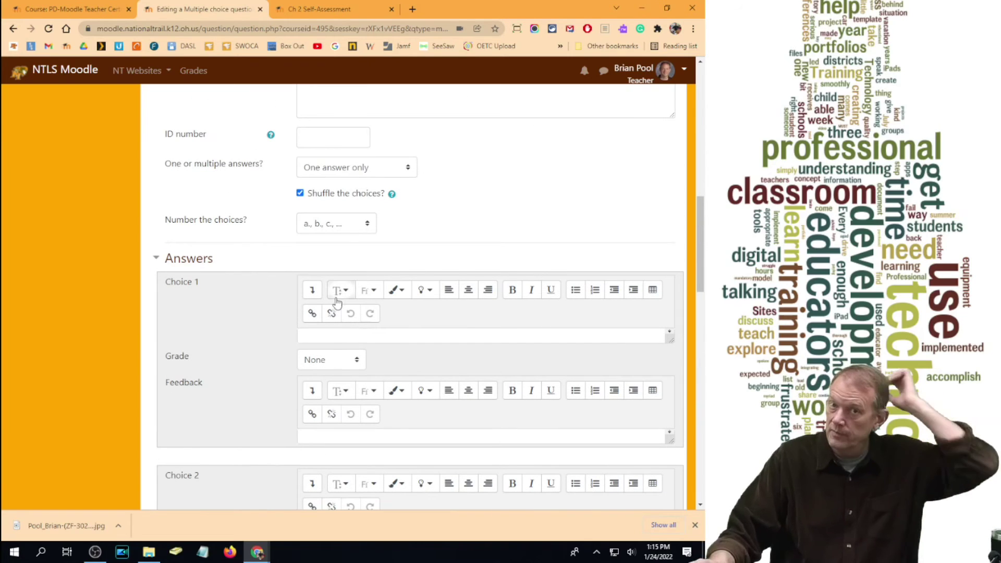
# - Enter "A electronic device that computes things." as Choice 1 and set its grade to 100%
pyautogui.click(338, 337)
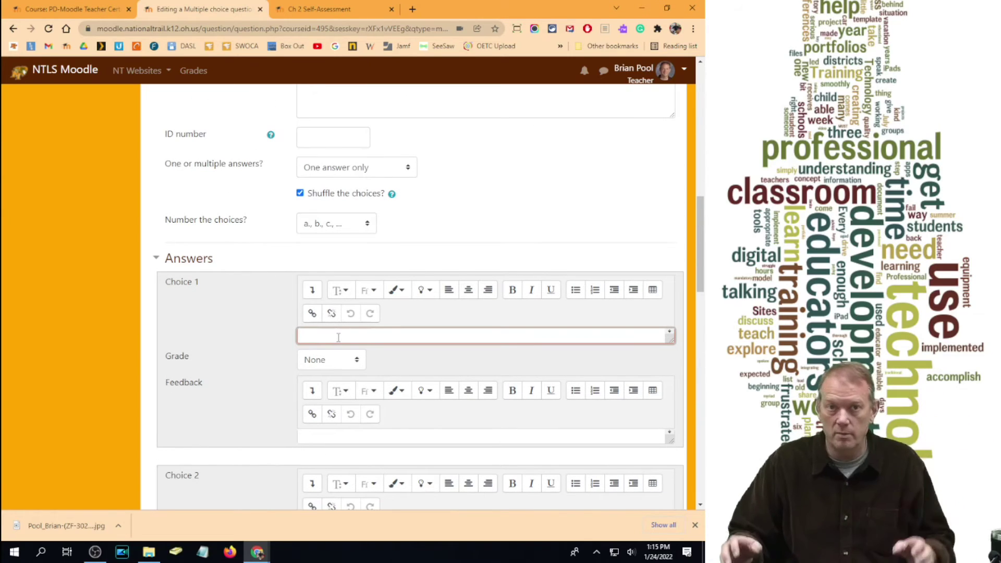
pyautogui.write('A electronic device that computes things.')
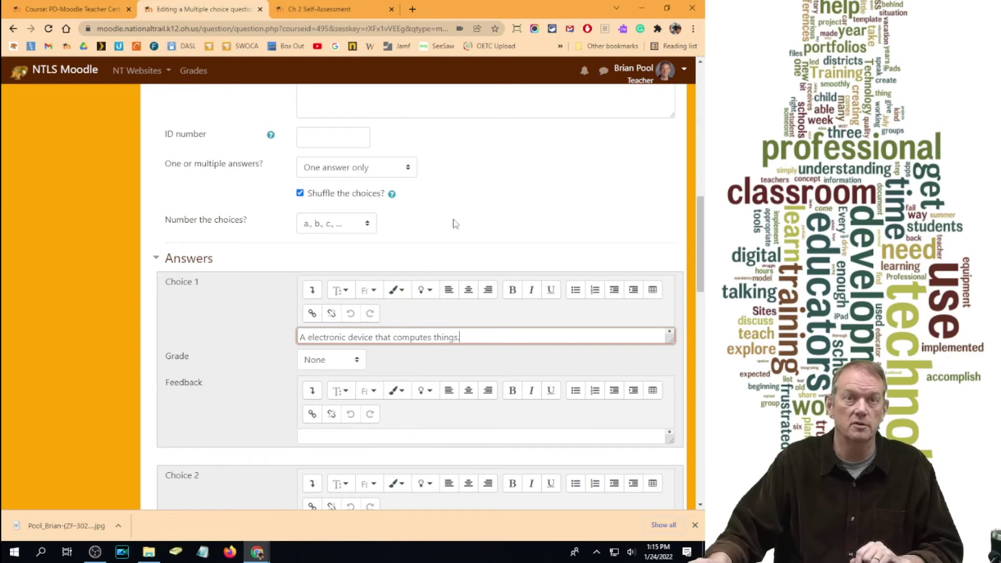
pyautogui.scroll(3, 453, 225)
pyautogui.scroll(6, 411, 226)
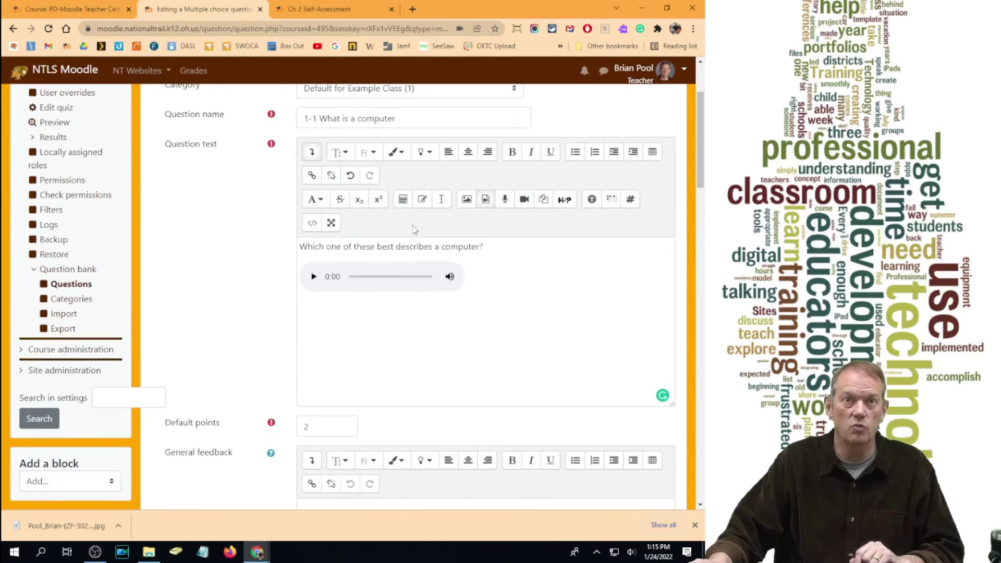
pyautogui.scroll(-12, 473, 256)
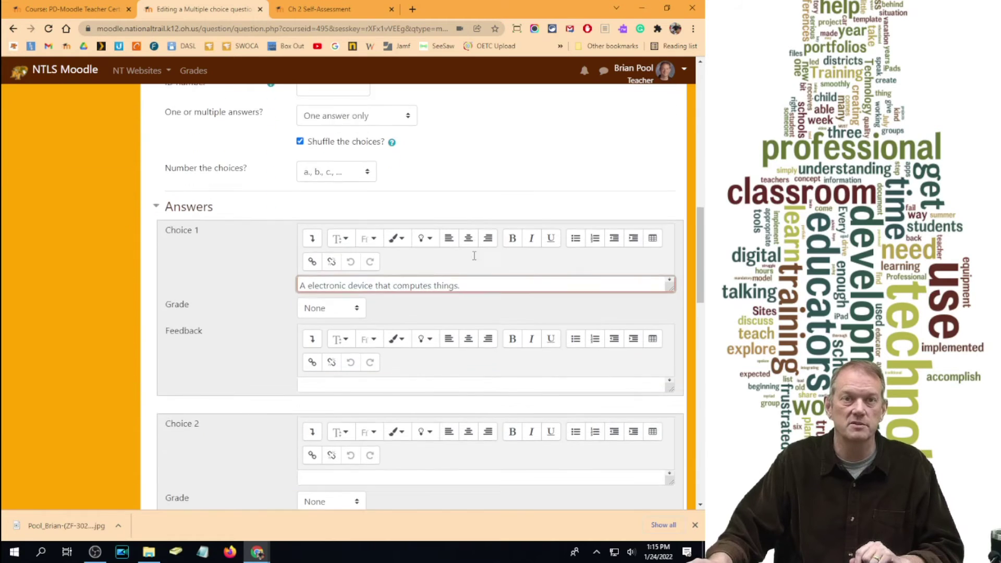
pyautogui.click(330, 140)
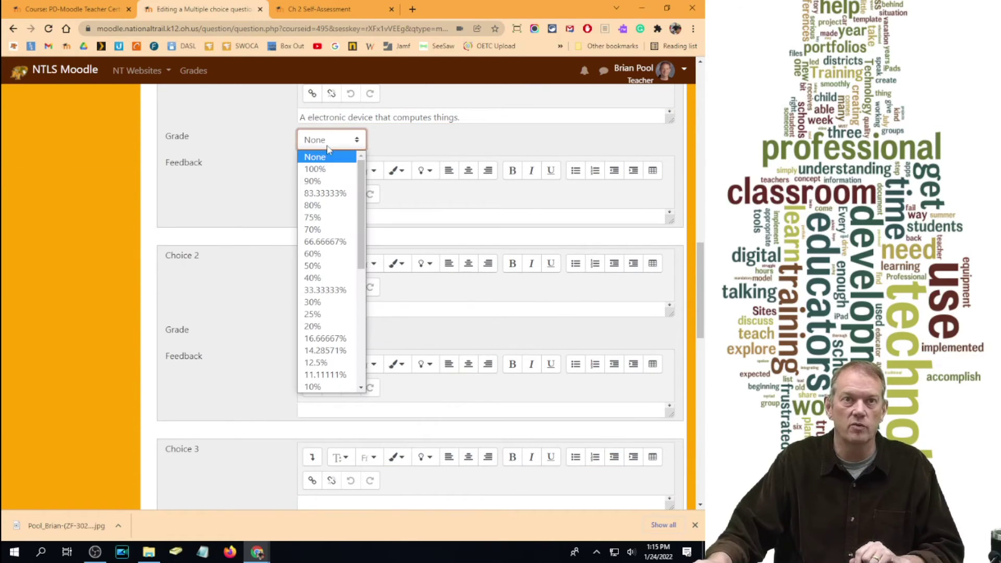
pyautogui.click(327, 168)
pyautogui.scroll(2, 441, 205)
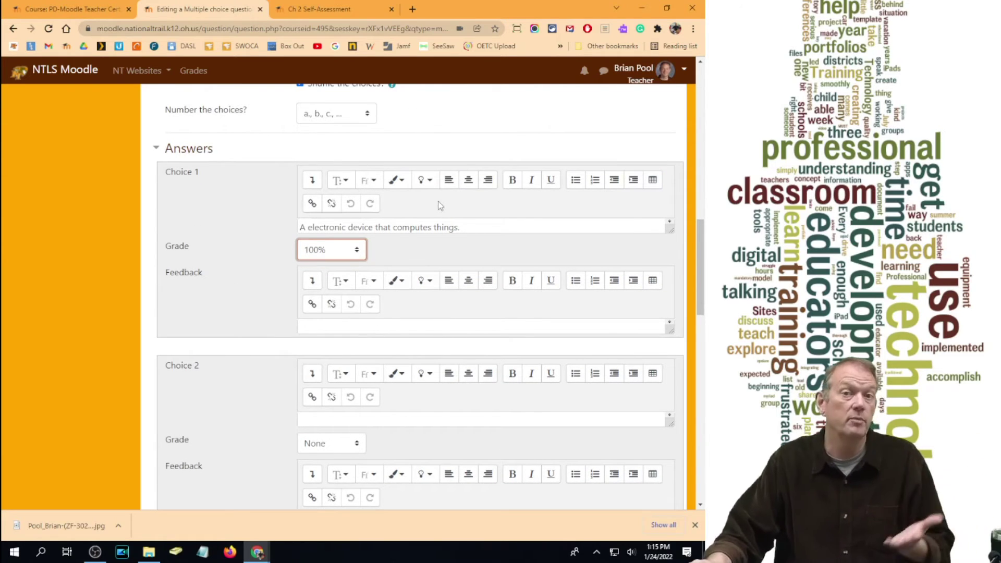
# - Enter "An electronic device." as Choice 2 and give it a partial-credit grade of 25%
pyautogui.scroll(-3, 346, 248)
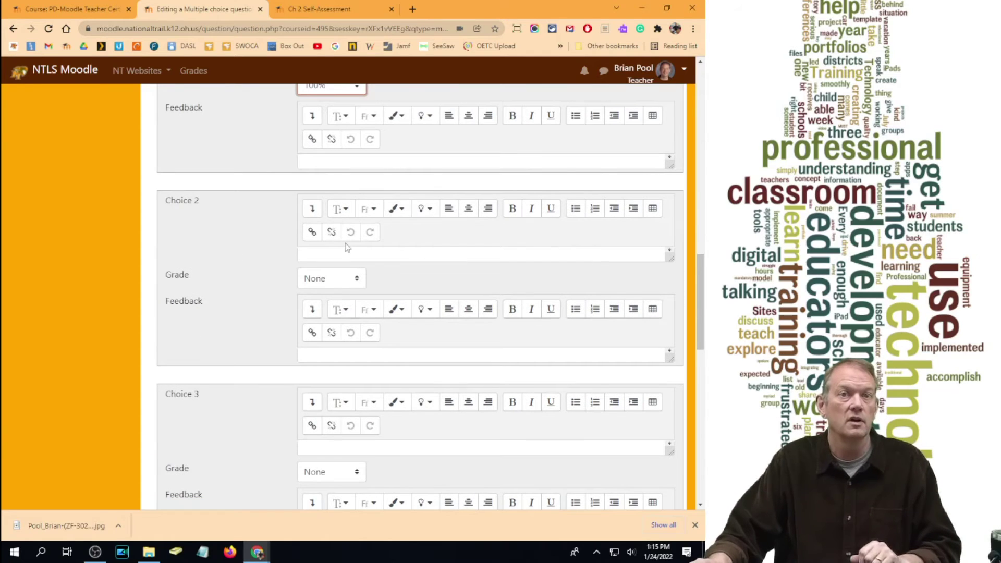
pyautogui.click(352, 253)
pyautogui.write('An electronic device.')
pyautogui.click(331, 278)
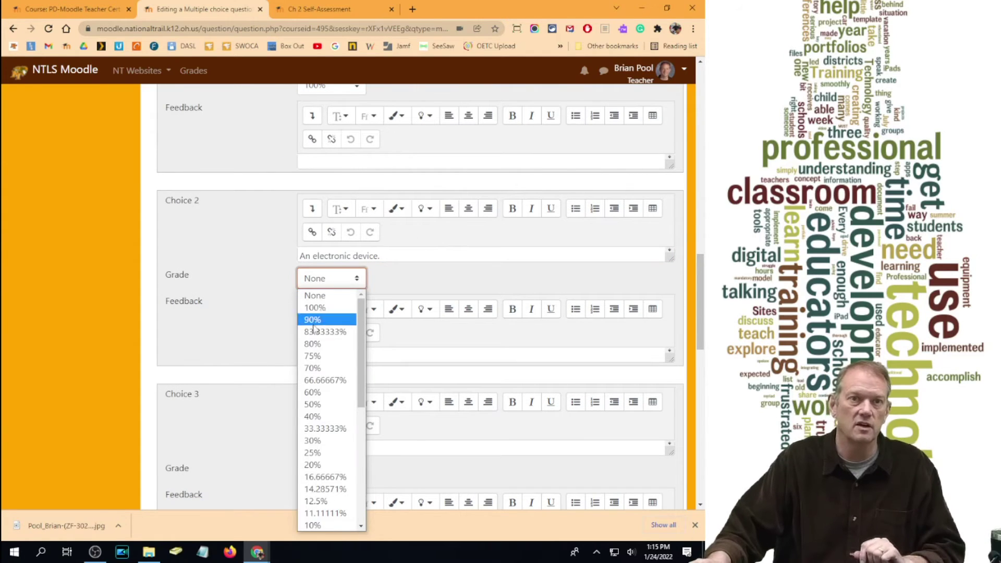
pyautogui.click(315, 453)
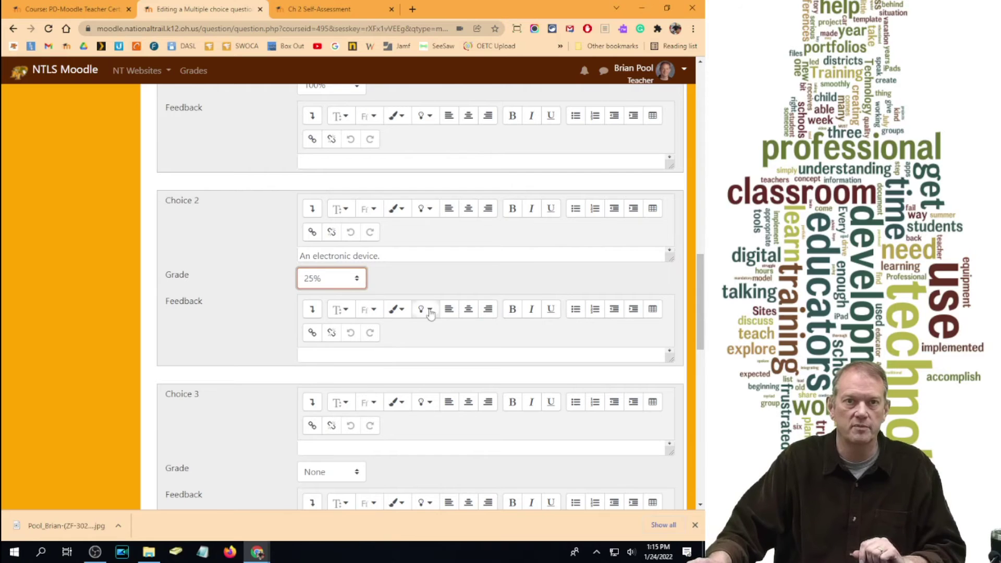
# - Enter "A small furry animal" as the text of Choice 3
pyautogui.scroll(4, 425, 298)
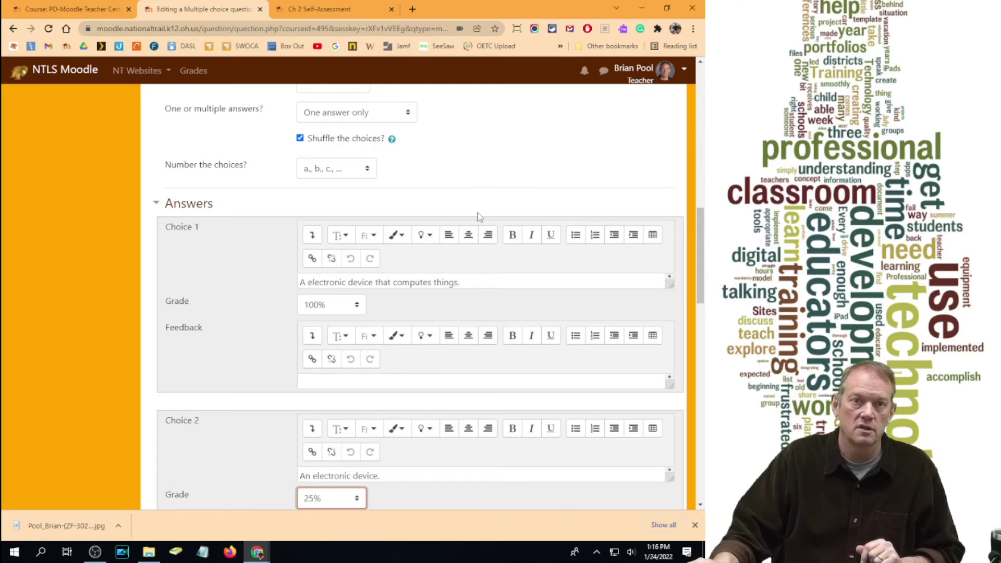
pyautogui.scroll(-6, 469, 219)
pyautogui.scroll(-1, 455, 228)
pyautogui.click(411, 342)
pyautogui.write('A small furry animal')
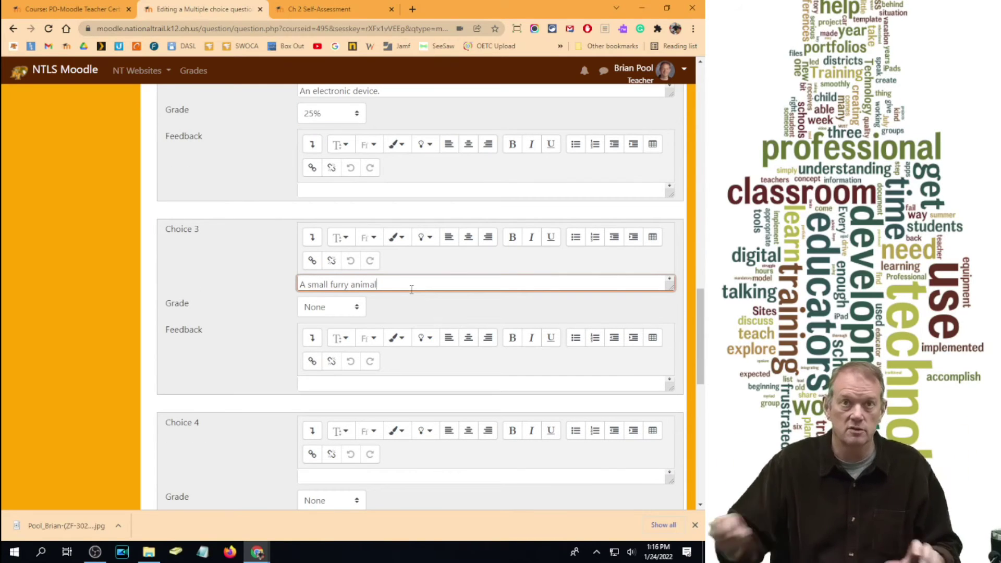
# - Check the completed choices and save the Multiple choice question to the quiz
pyautogui.scroll(-7, 437, 296)
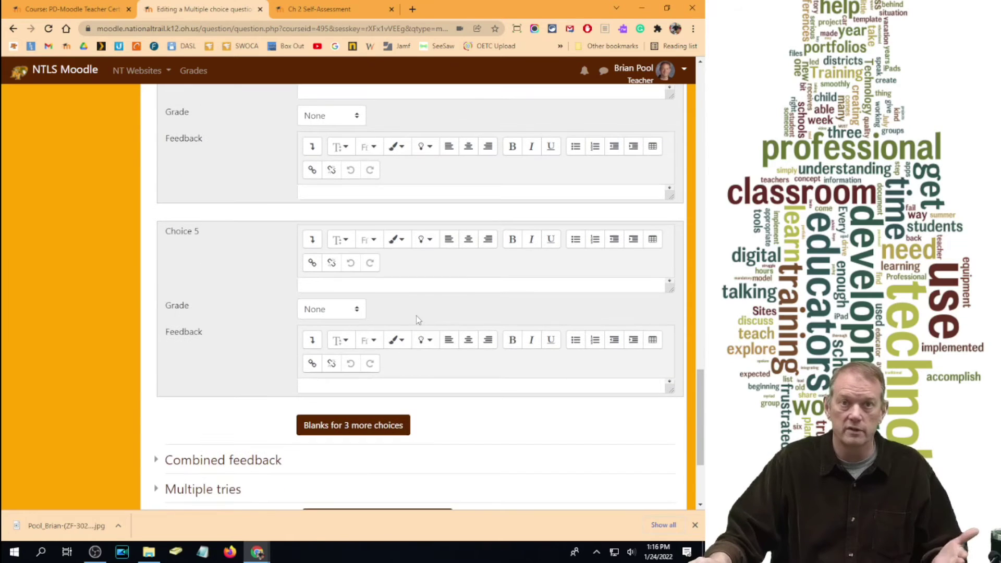
pyautogui.scroll(4, 415, 315)
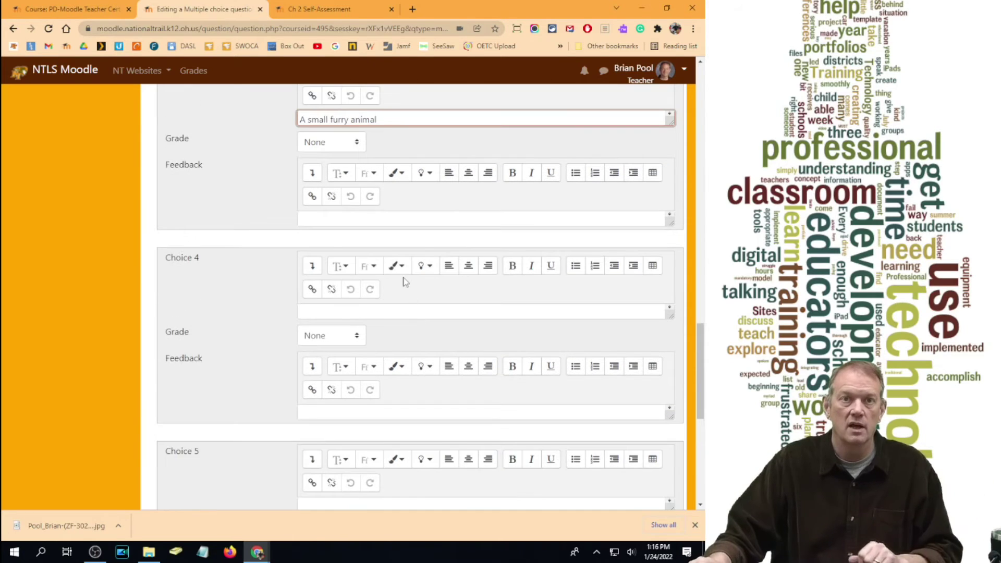
pyautogui.scroll(7, 404, 282)
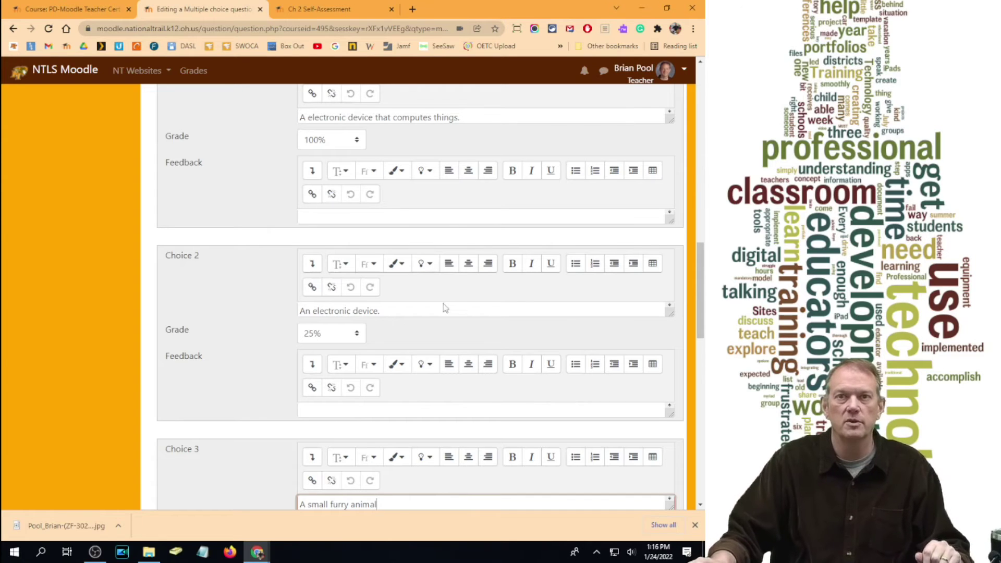
pyautogui.scroll(-12, 483, 326)
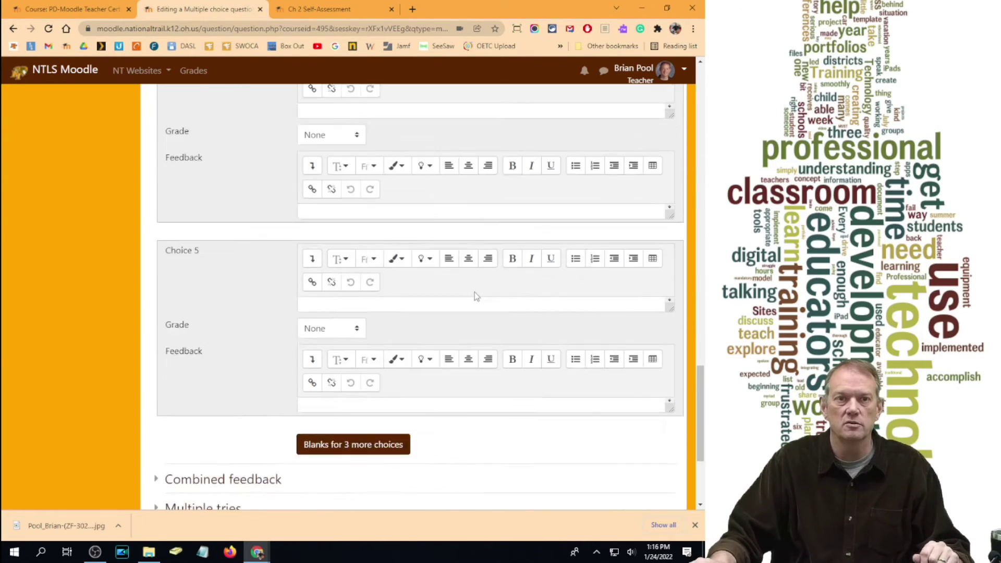
pyautogui.scroll(-1, 474, 290)
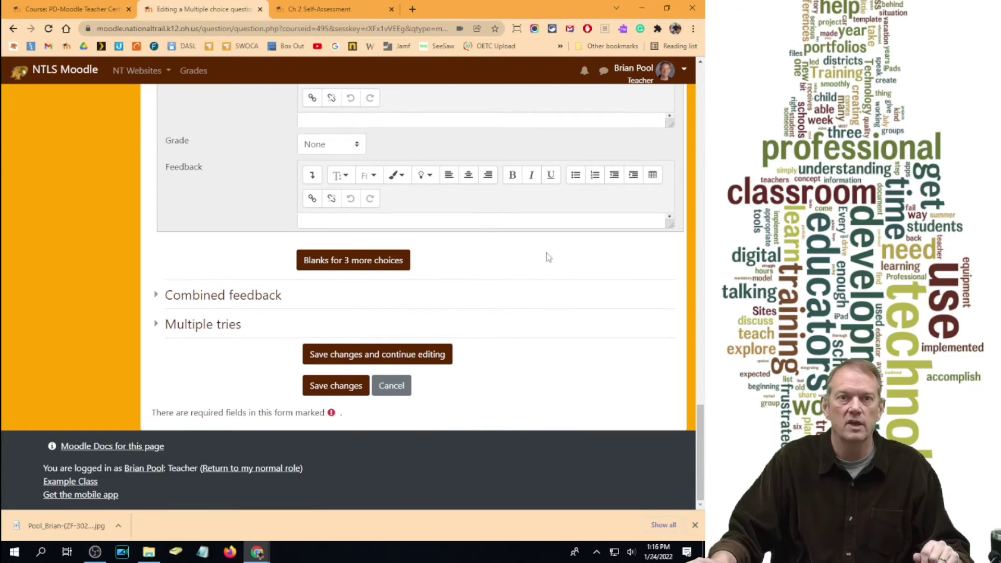
pyautogui.click(338, 388)
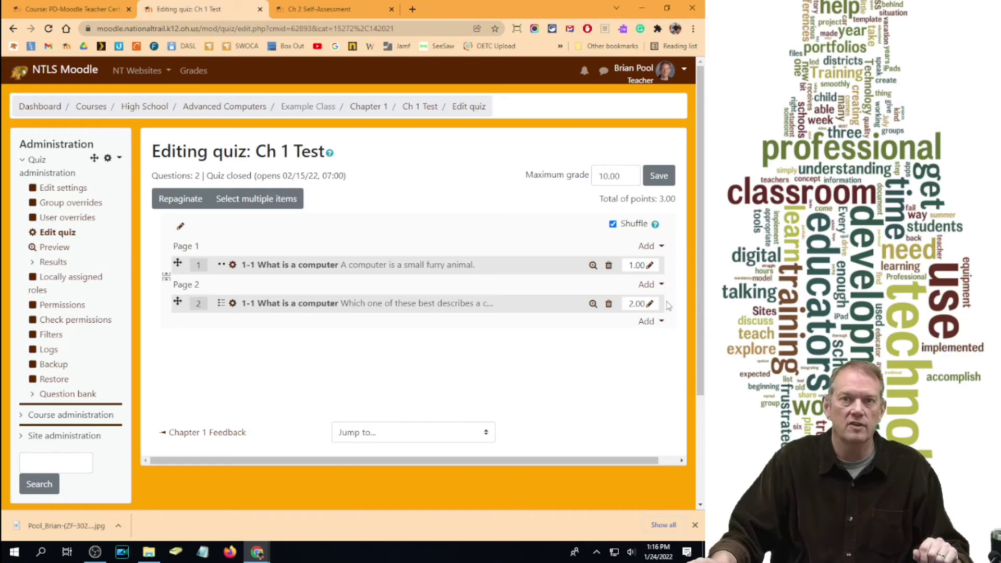
# - Preview the Multiple choice question, play its audio clip, fill in the correct response, and close the preview
pyautogui.click(593, 304)
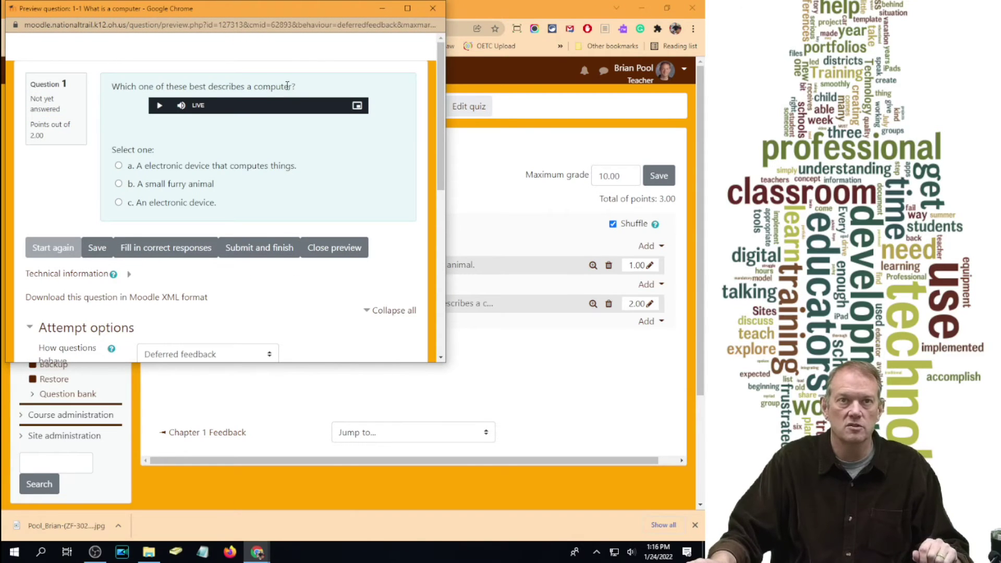
pyautogui.click(159, 106)
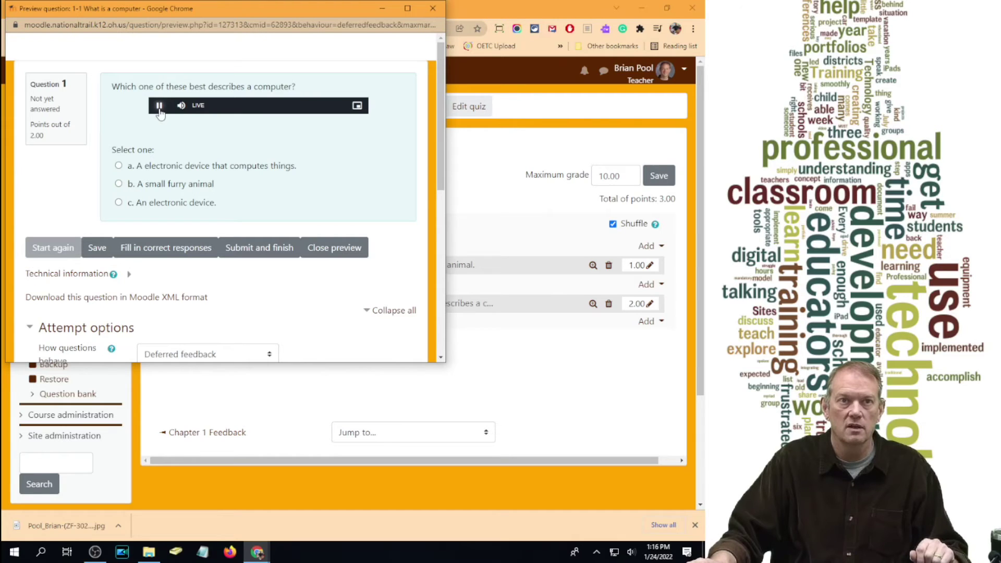
pyautogui.click(160, 107)
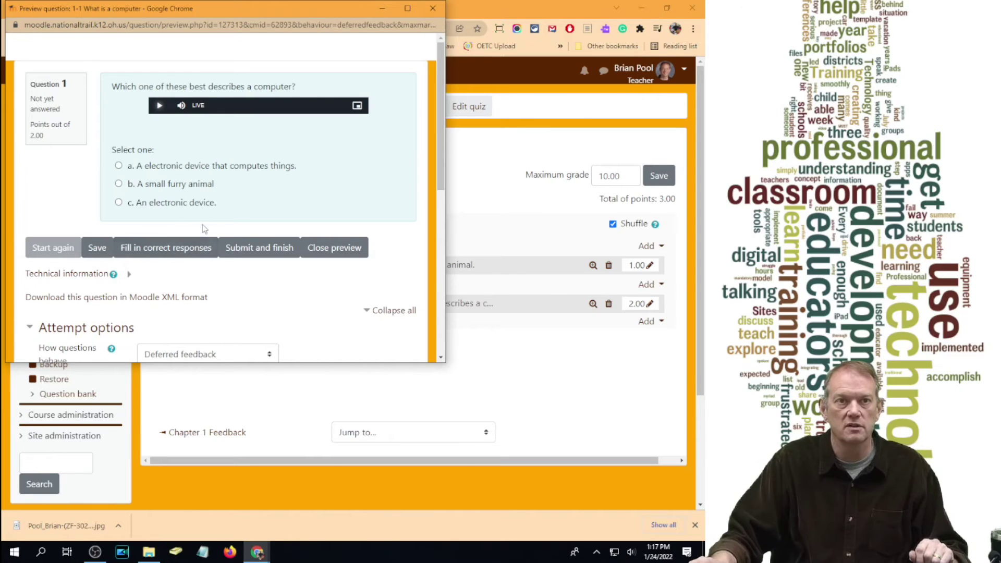
pyautogui.click(173, 254)
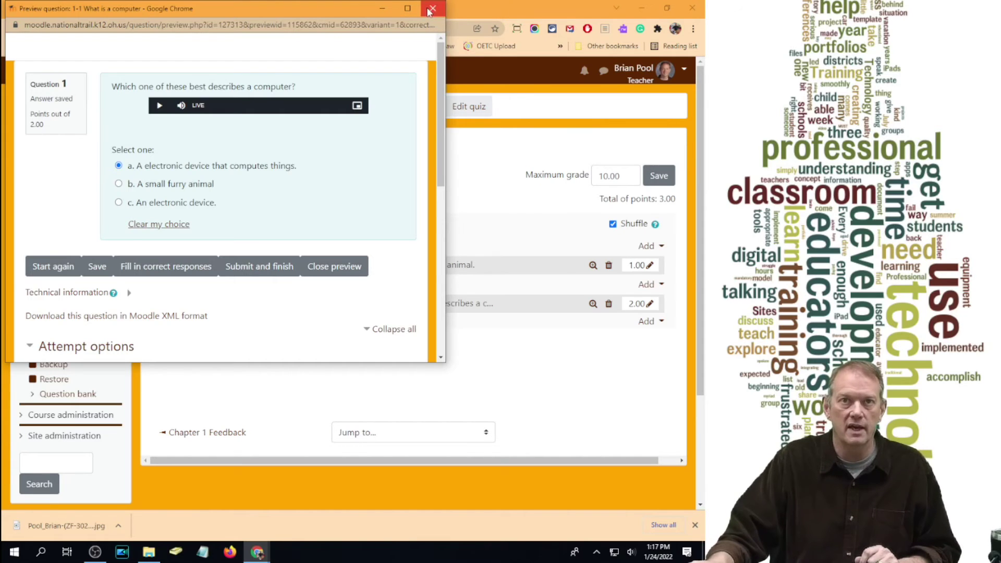
pyautogui.click(433, 8)
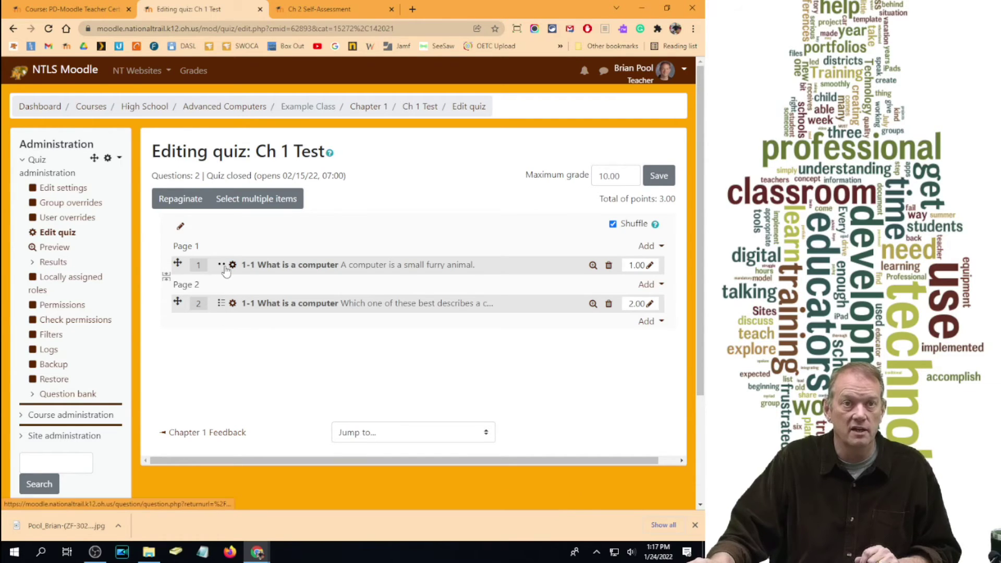
# - Reopen the Multiple choice question for editing and correct the Choice 1 text to "An electronic device that computes things."
pyautogui.click(222, 308)
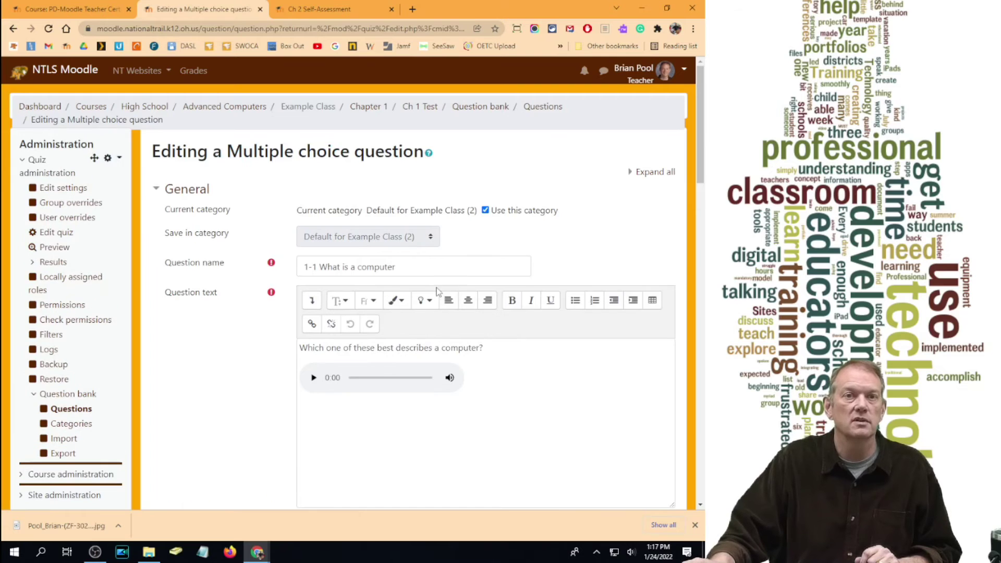
pyautogui.scroll(-10, 437, 289)
pyautogui.scroll(-4, 437, 288)
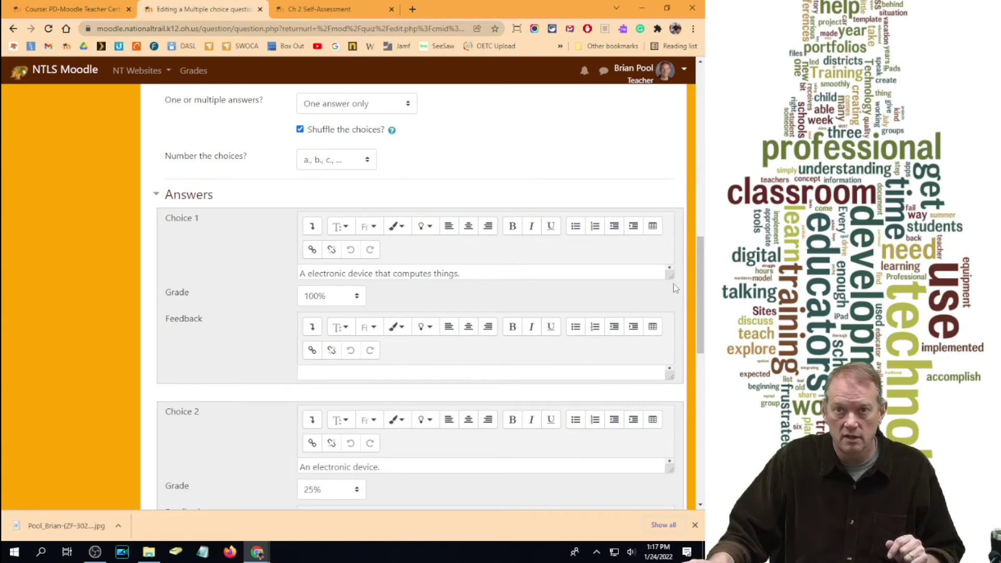
pyautogui.moveTo(671, 279); pyautogui.dragTo(672, 400)
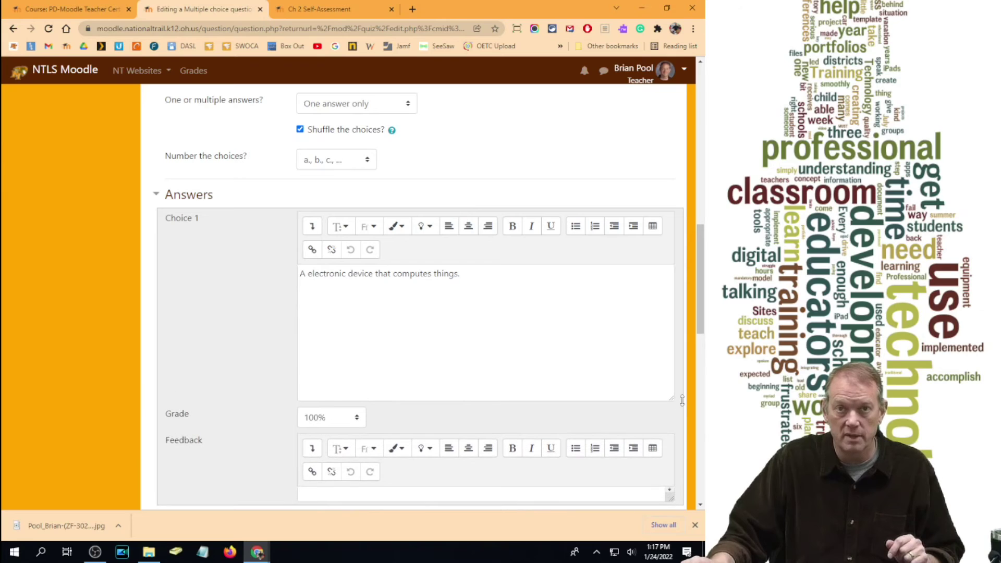
pyautogui.click(311, 226)
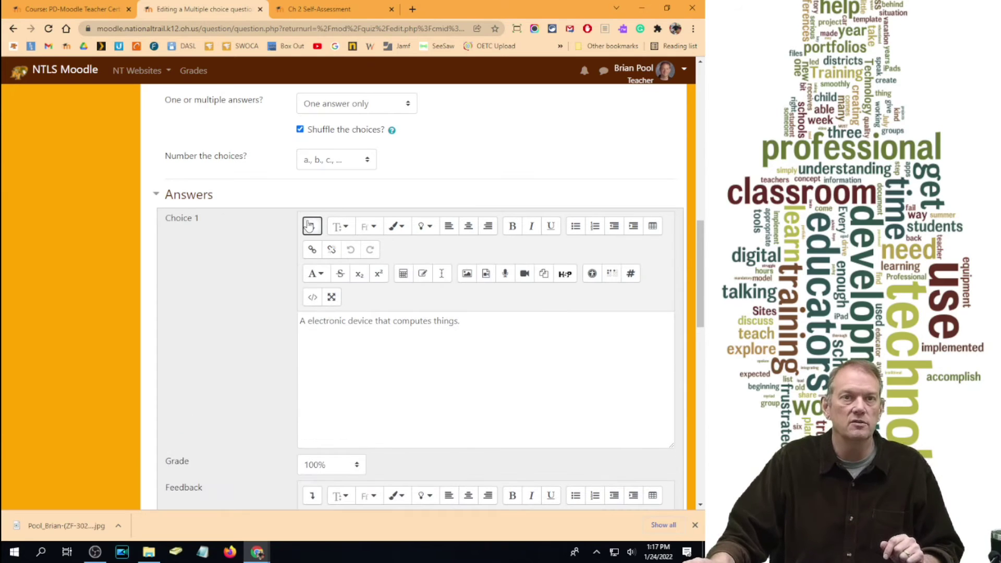
pyautogui.click(481, 325)
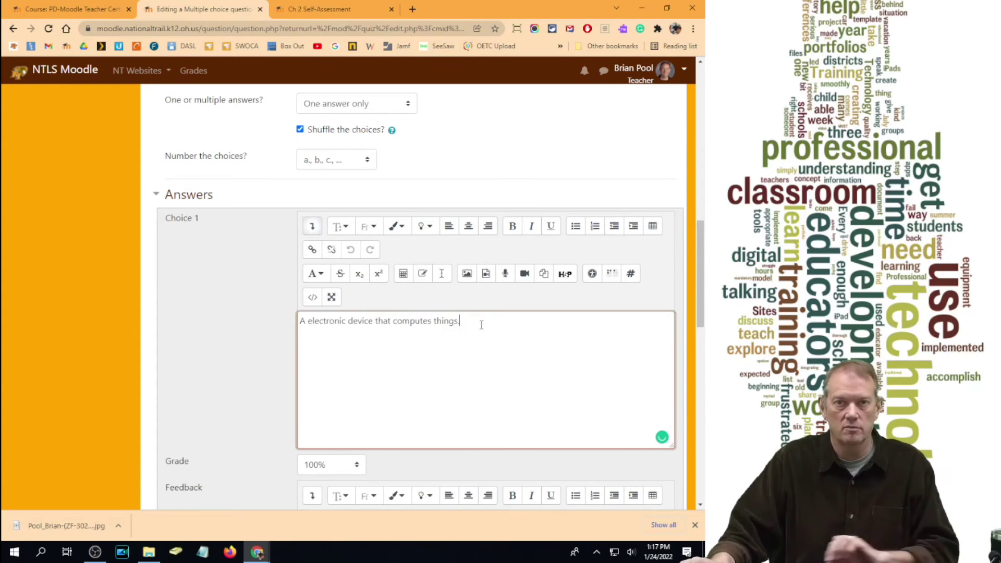
pyautogui.click(304, 321)
pyautogui.write('n')
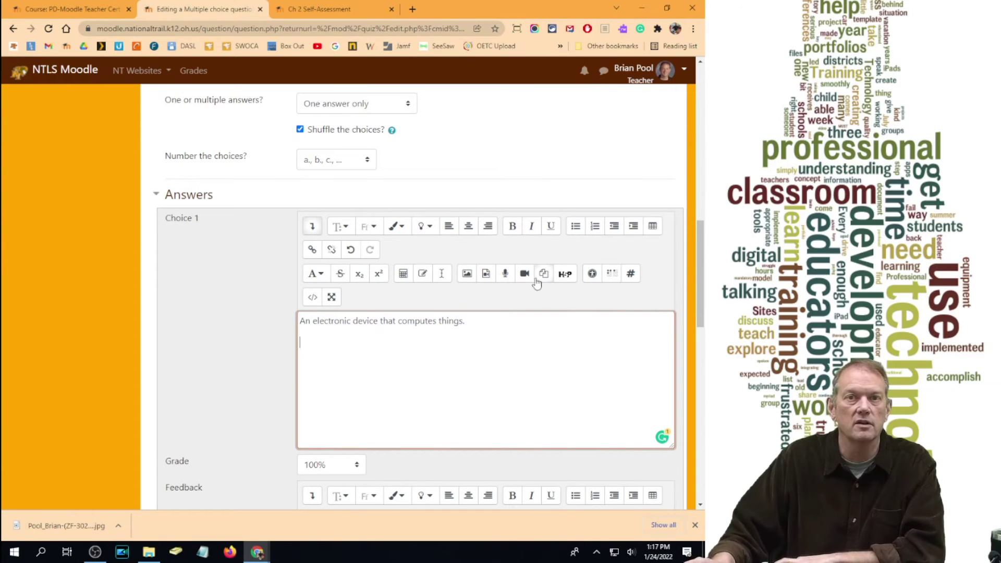
# - Record an audio clip below the Choice 1 text, play it back, and attach the recording
pyautogui.click(505, 273)
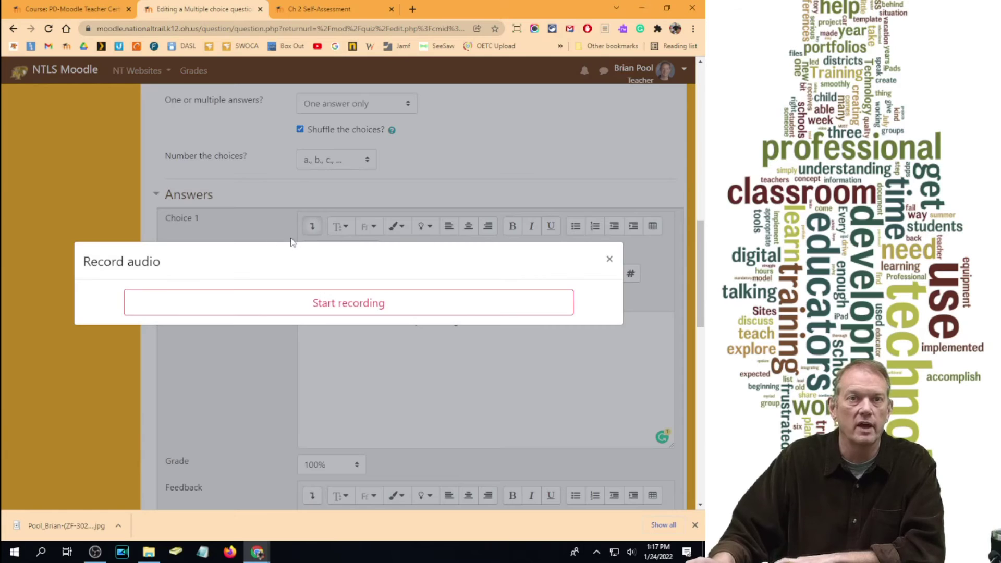
pyautogui.moveTo(342, 257); pyautogui.dragTo(370, 195)
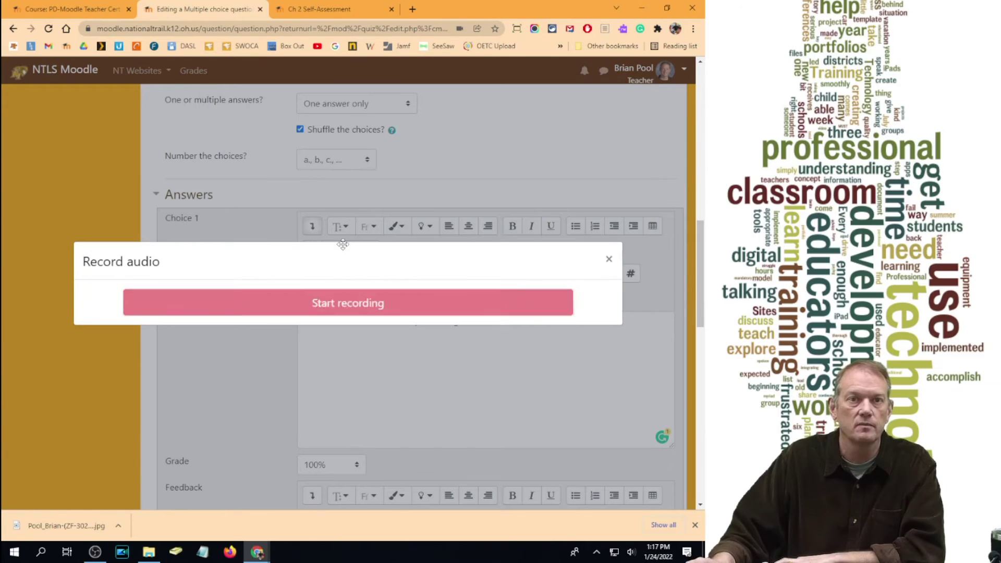
pyautogui.moveTo(340, 275); pyautogui.dragTo(354, 226)
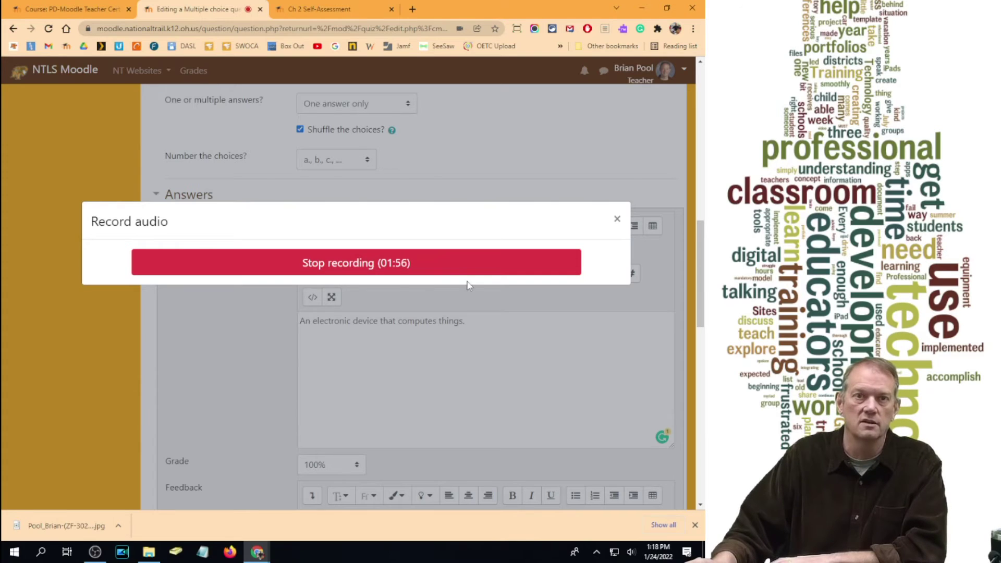
pyautogui.click(404, 265)
pyautogui.click(137, 272)
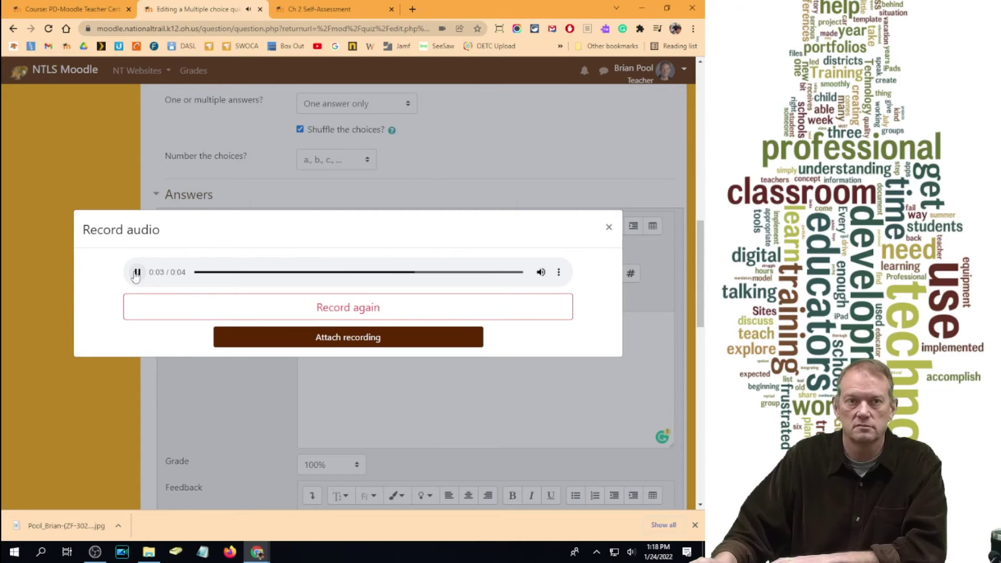
pyautogui.click(341, 339)
# - Save the Multiple choice question and preview it with its audio-supported choices
pyautogui.scroll(-4, 548, 338)
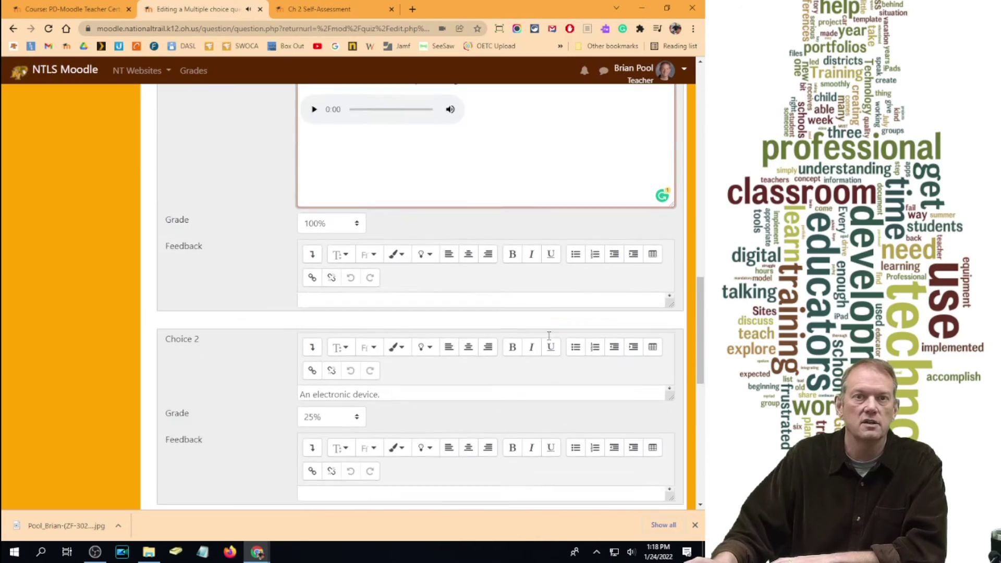
pyautogui.scroll(-5, 549, 338)
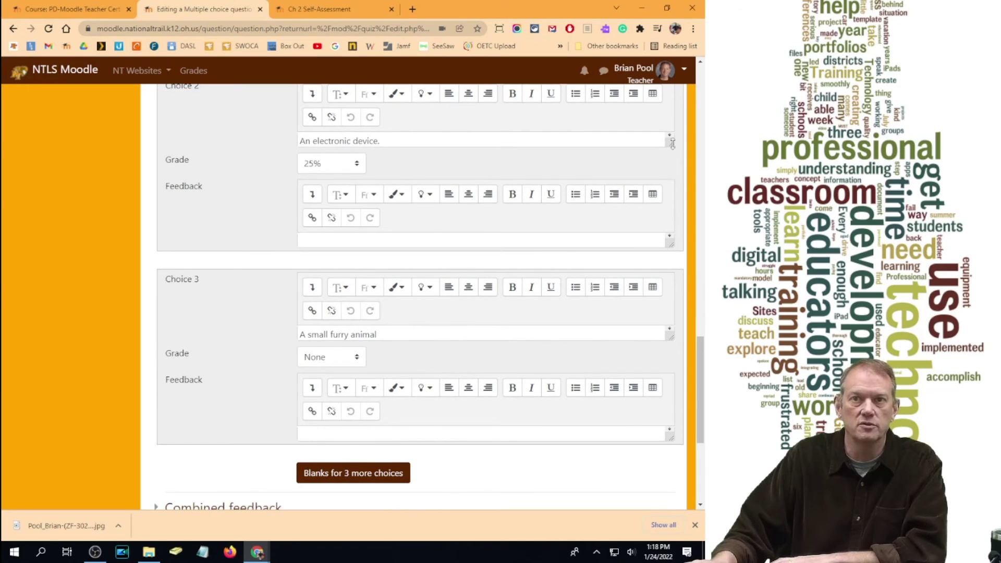
pyautogui.scroll(-7, 553, 313)
pyautogui.click(333, 385)
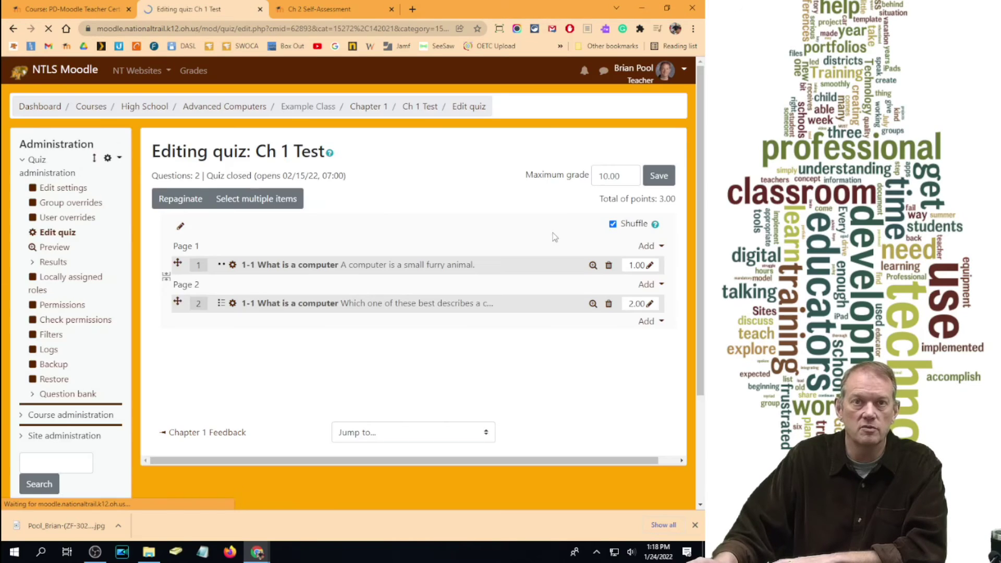
pyautogui.click(593, 304)
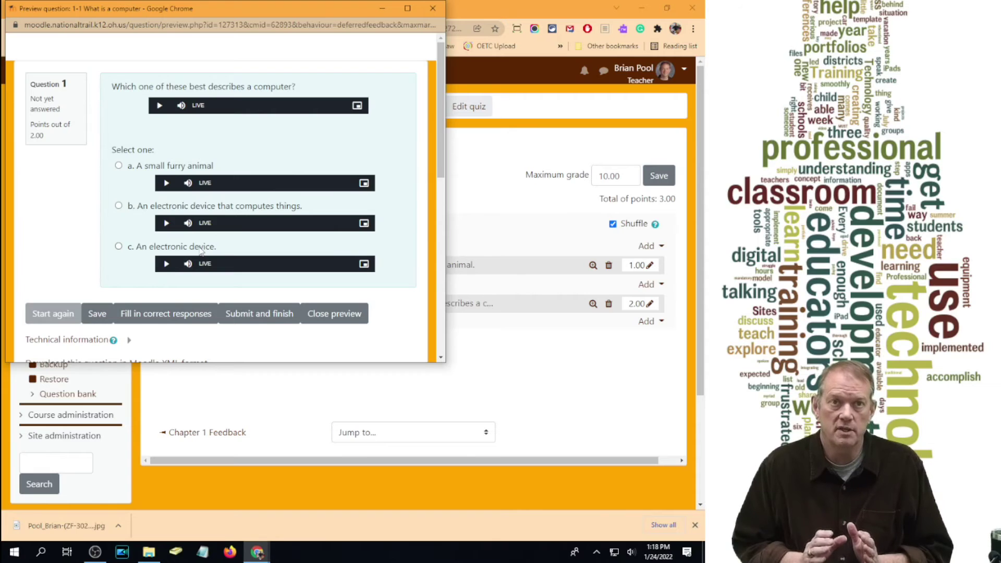
pyautogui.click(432, 8)
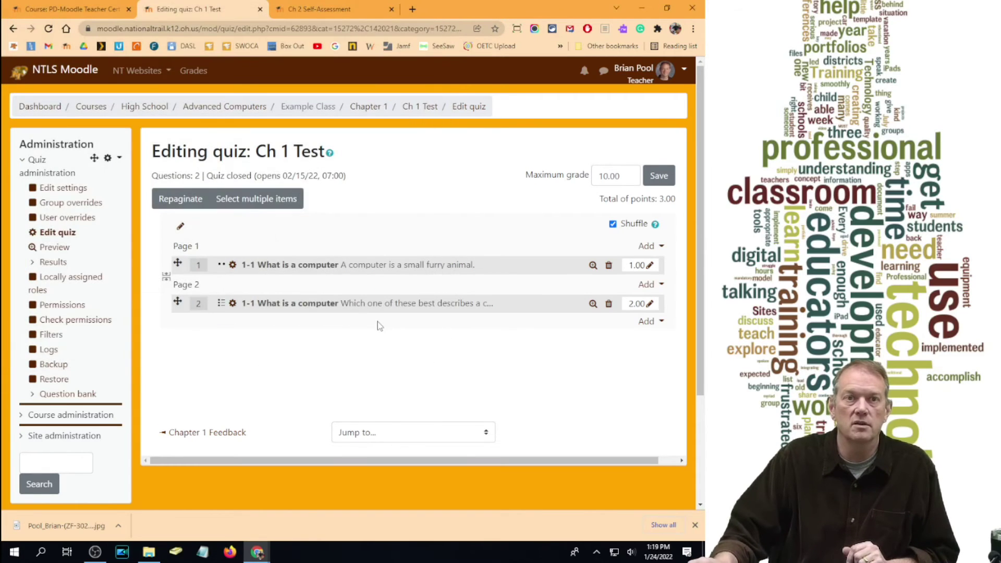
# - Add another Multiple choice question named "1-1 What is a computer" with the text "What of these are parts of a computer?"
pyautogui.click(649, 322)
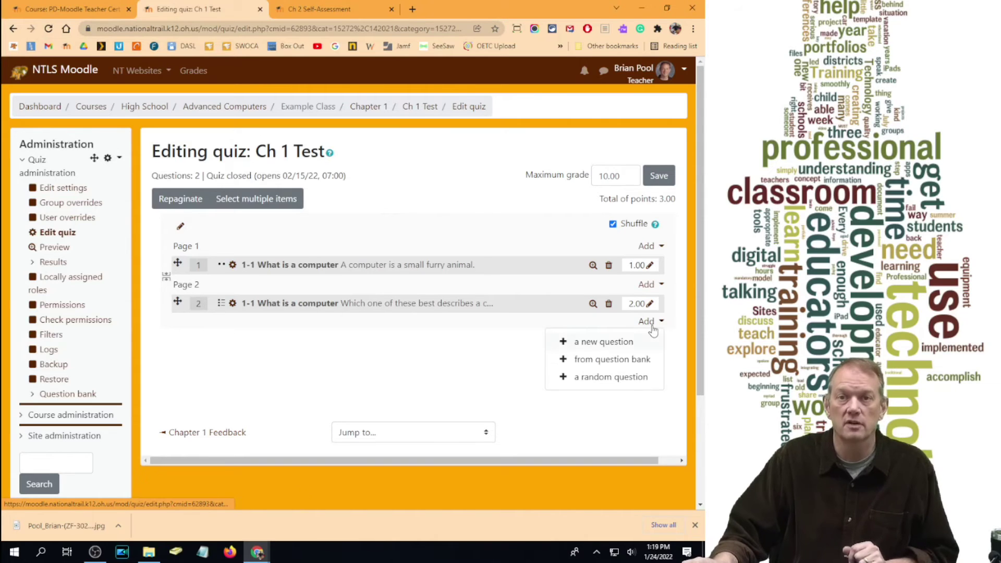
pyautogui.click(608, 342)
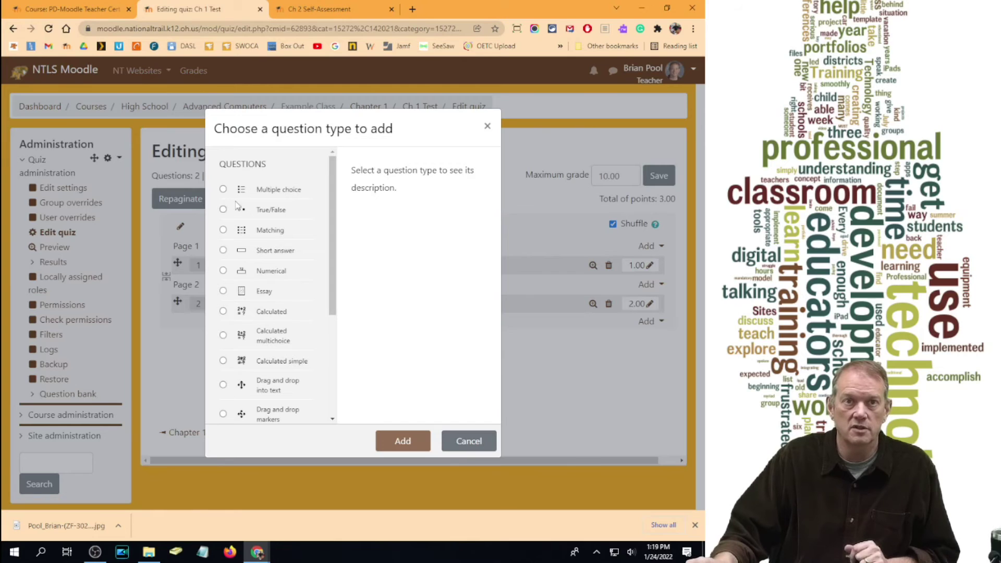
pyautogui.click(223, 190)
pyautogui.click(391, 449)
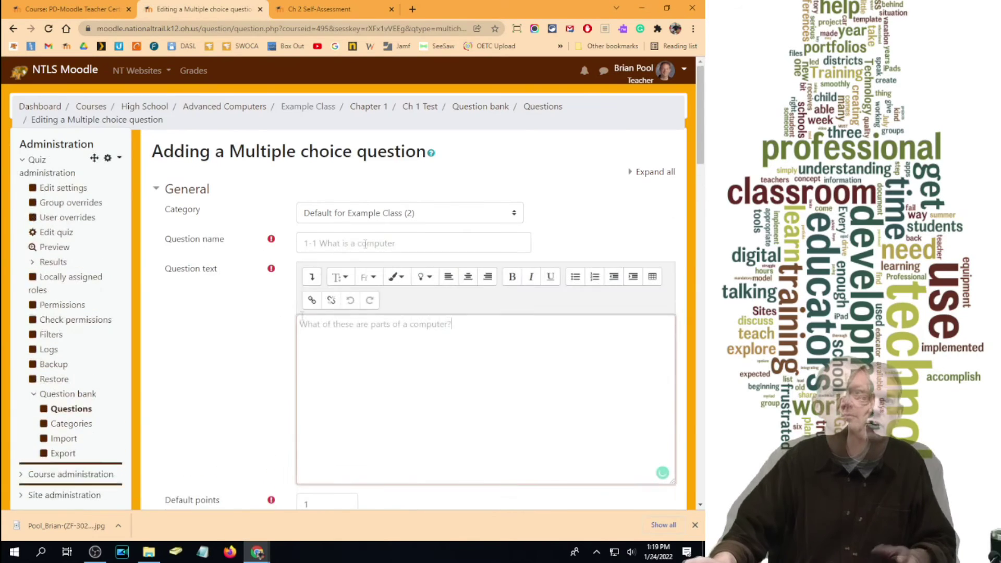
# - Set the new question's default points to 2 and allow multiple answers
pyautogui.scroll(-4, 411, 294)
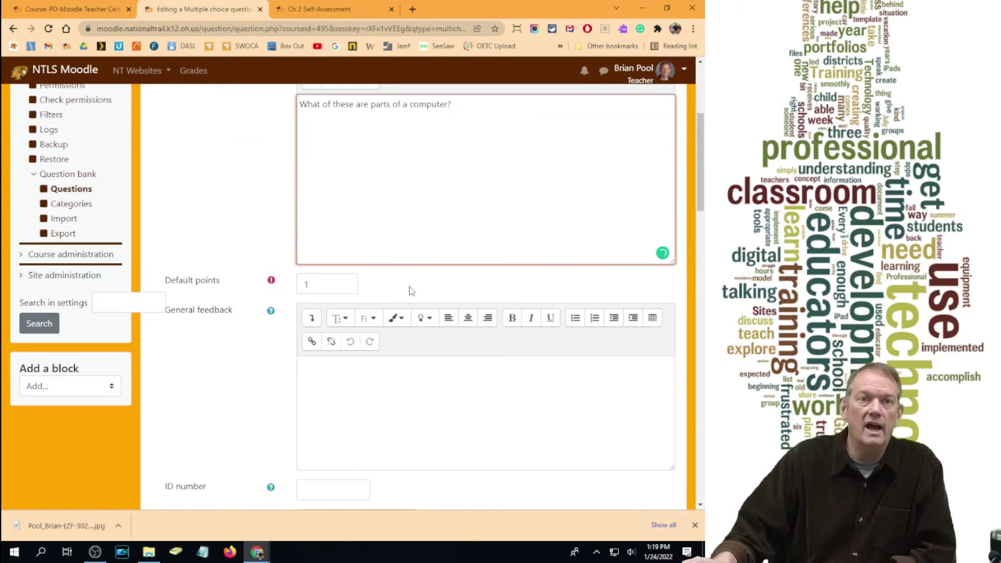
pyautogui.press('Tab')
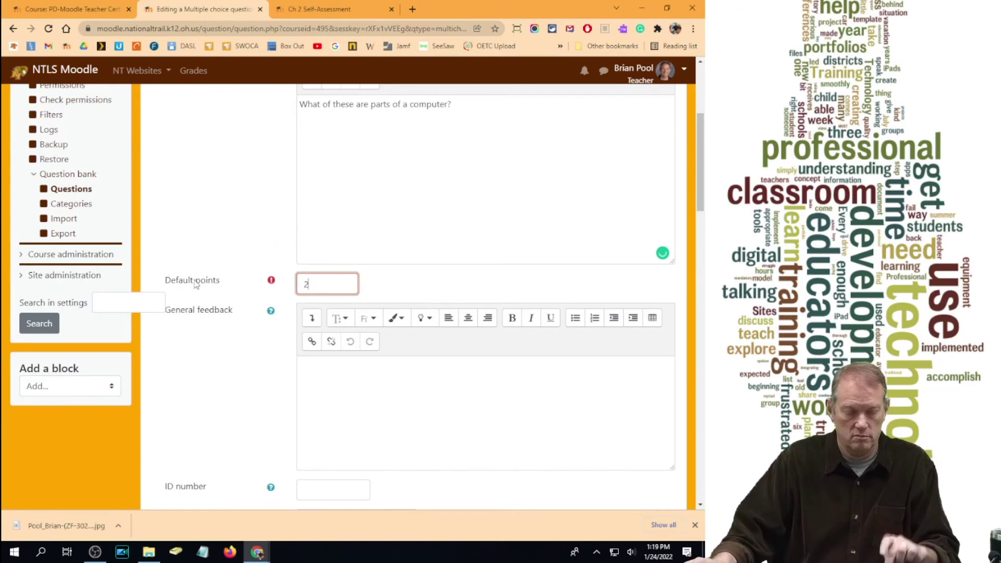
pyautogui.scroll(-2, 383, 278)
pyautogui.scroll(-3, 387, 272)
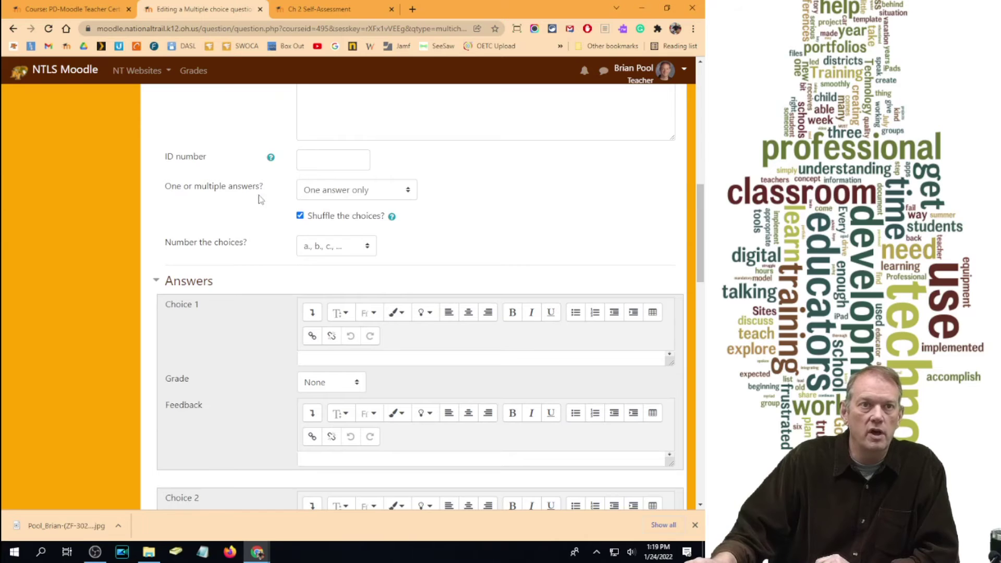
pyautogui.click(342, 198)
pyautogui.click(343, 208)
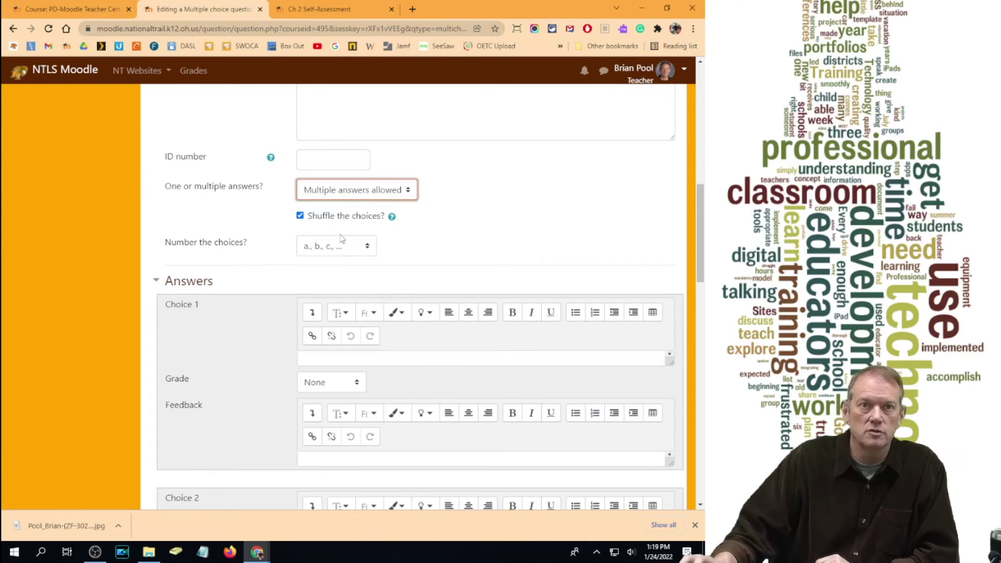
# - Grade Choices 1 and 2 at 50% each and enter "memory" and "processor" as their texts
pyautogui.scroll(8, 496, 214)
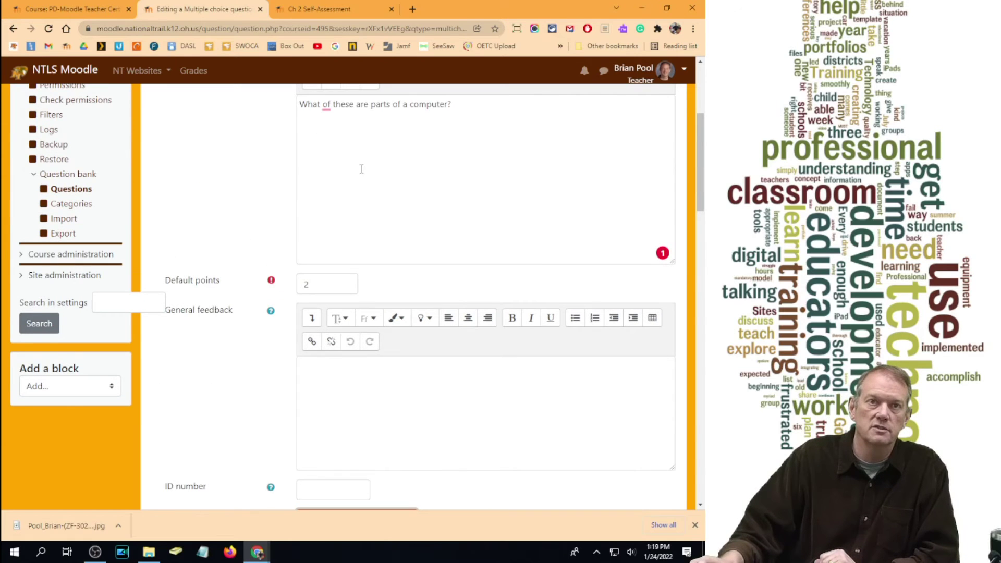
pyautogui.scroll(-10, 502, 207)
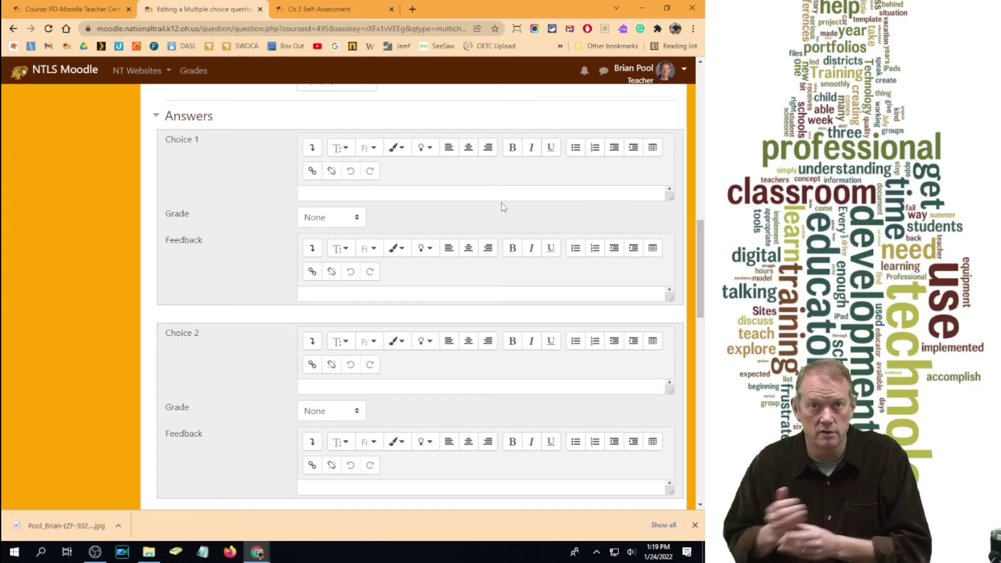
pyautogui.click(321, 218)
pyautogui.click(327, 344)
pyautogui.click(329, 410)
pyautogui.click(313, 273)
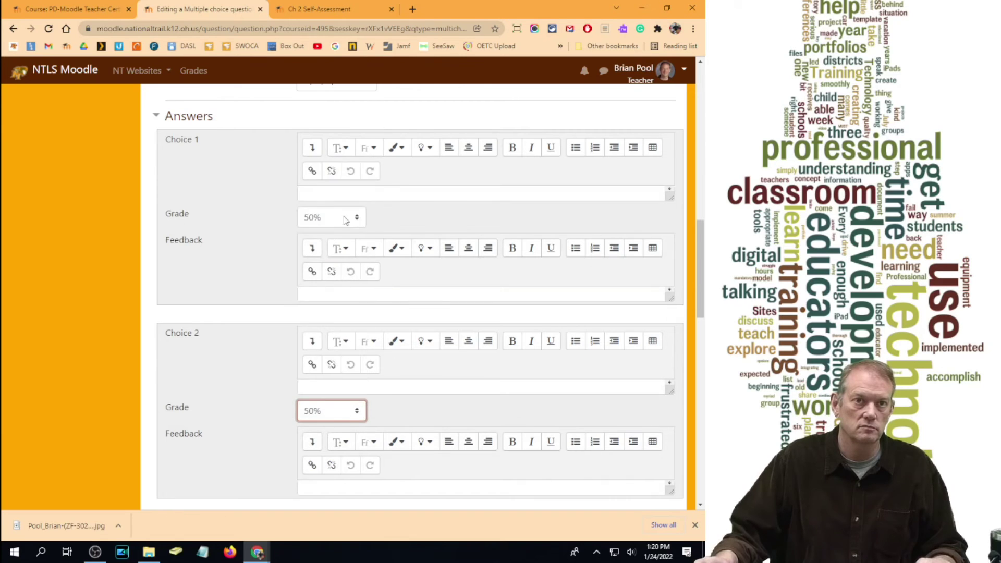
pyautogui.scroll(-2, 401, 185)
pyautogui.scroll(1, 400, 185)
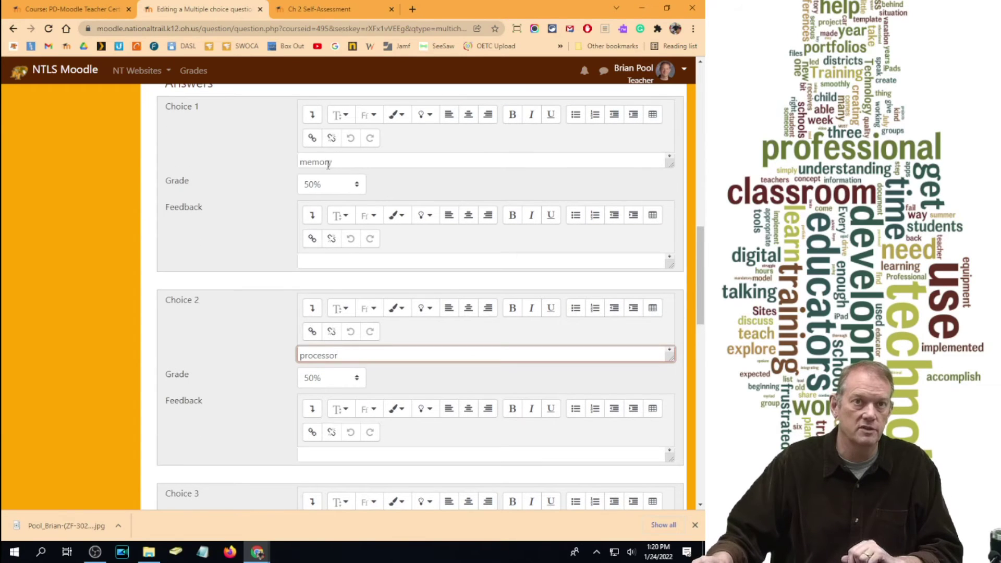
pyautogui.scroll(-1, 333, 351)
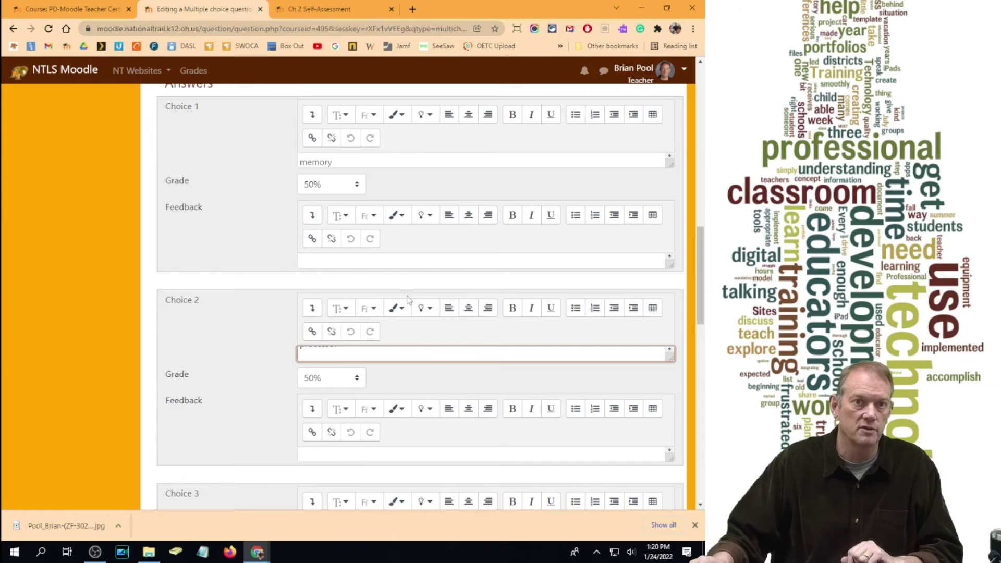
# - Enter "baseball bat" as Choice 3 and "glove" as Choice 4
pyautogui.scroll(-7, 240, 386)
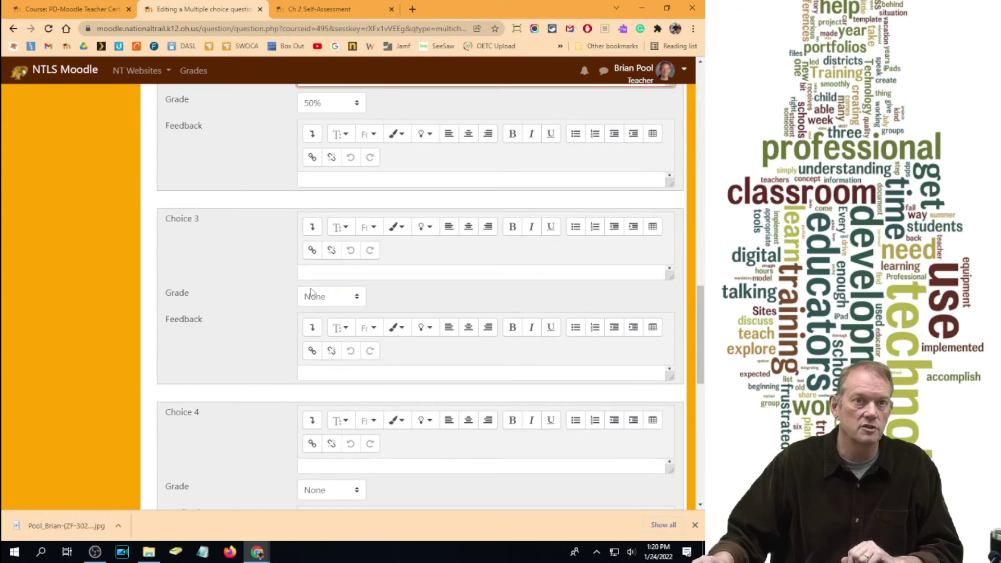
pyautogui.click(345, 278)
pyautogui.write('baseball bat')
pyautogui.write('glove')
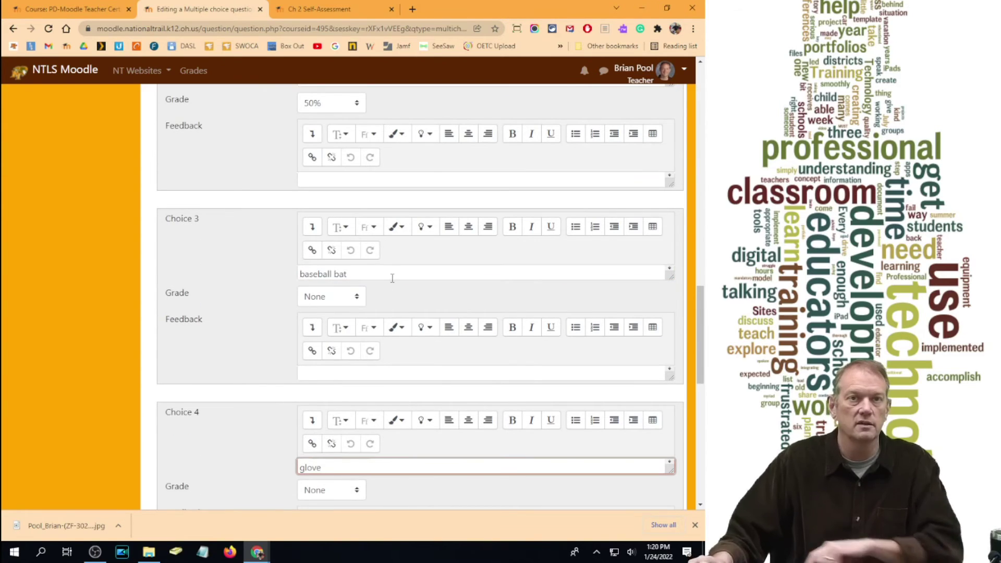
pyautogui.scroll(-1, 402, 276)
pyautogui.scroll(2, 504, 306)
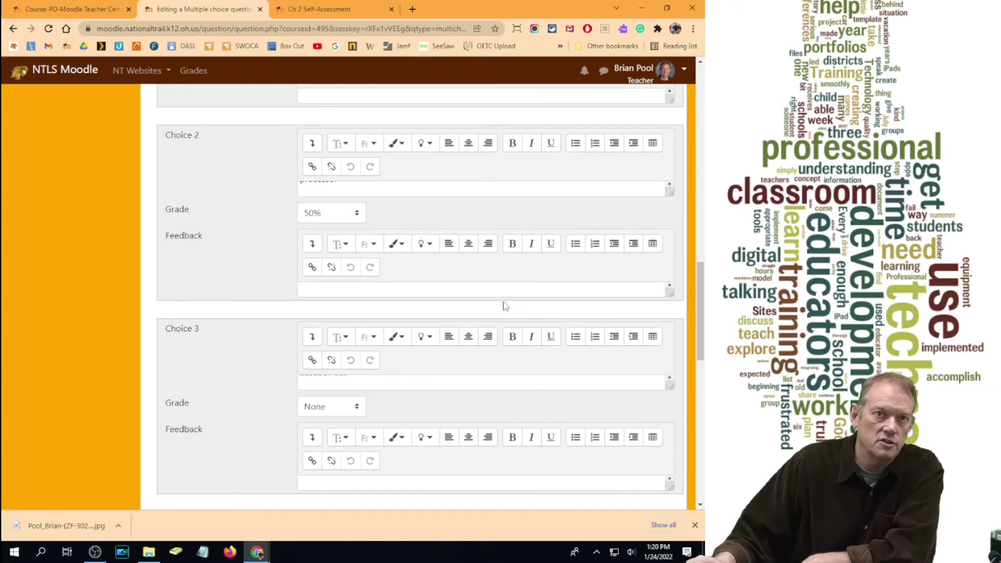
# - Set the grades of Choice 3 "baseball bat" and Choice 4 "glove" to -50% each
pyautogui.scroll(3, 210, 235)
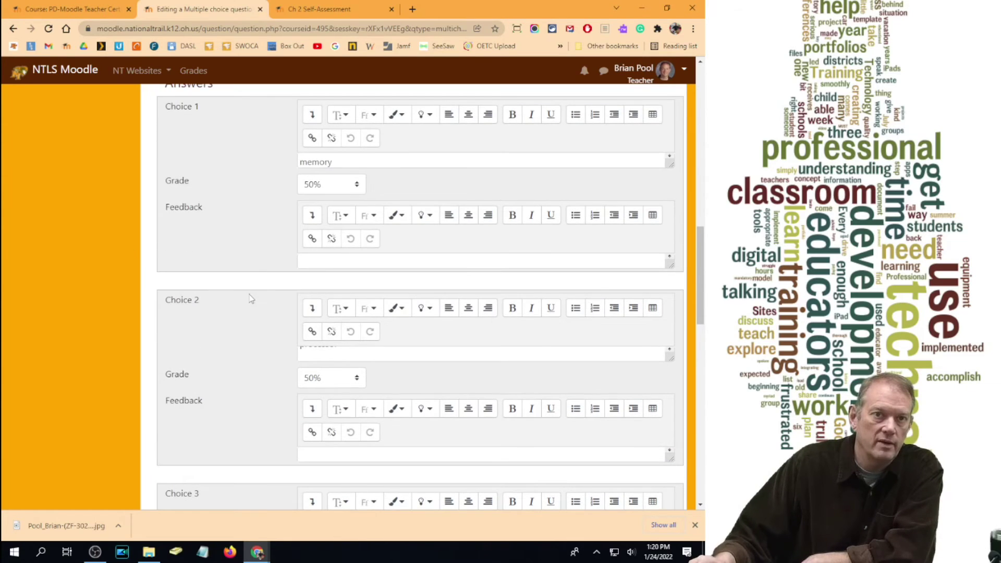
pyautogui.scroll(-6, 250, 297)
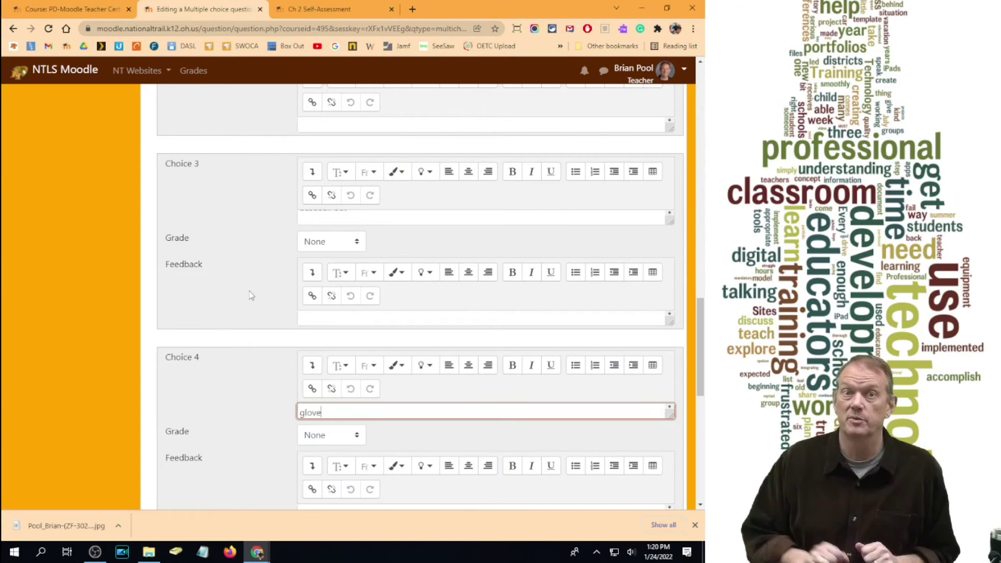
pyautogui.click(333, 243)
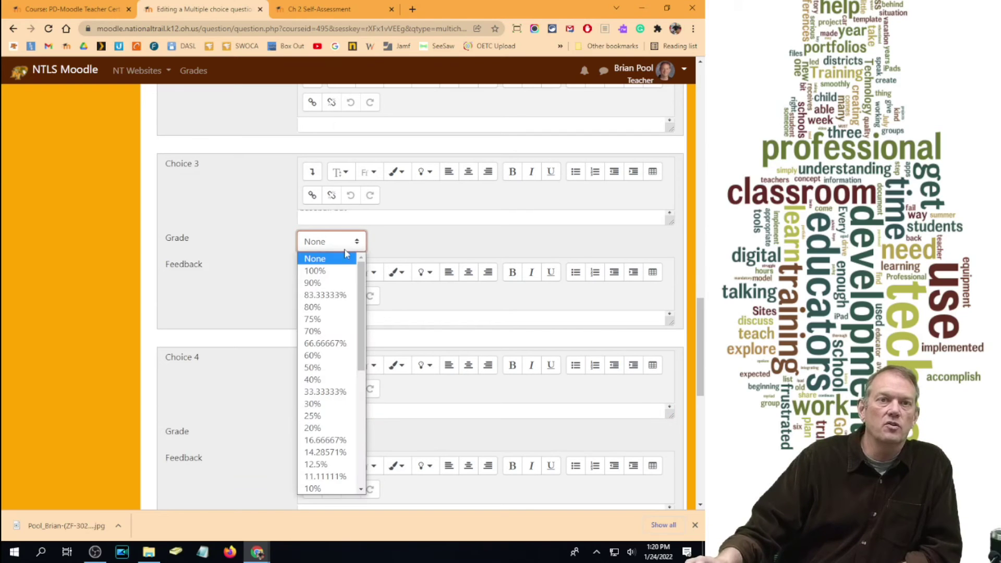
pyautogui.scroll(-5, 344, 323)
pyautogui.click(329, 391)
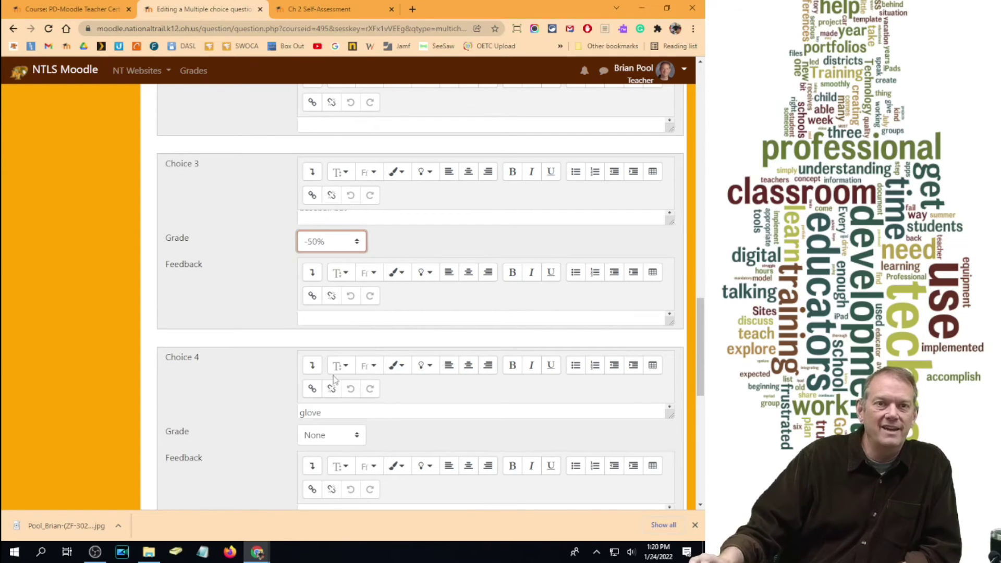
pyautogui.scroll(-3, 345, 290)
pyautogui.click(334, 270)
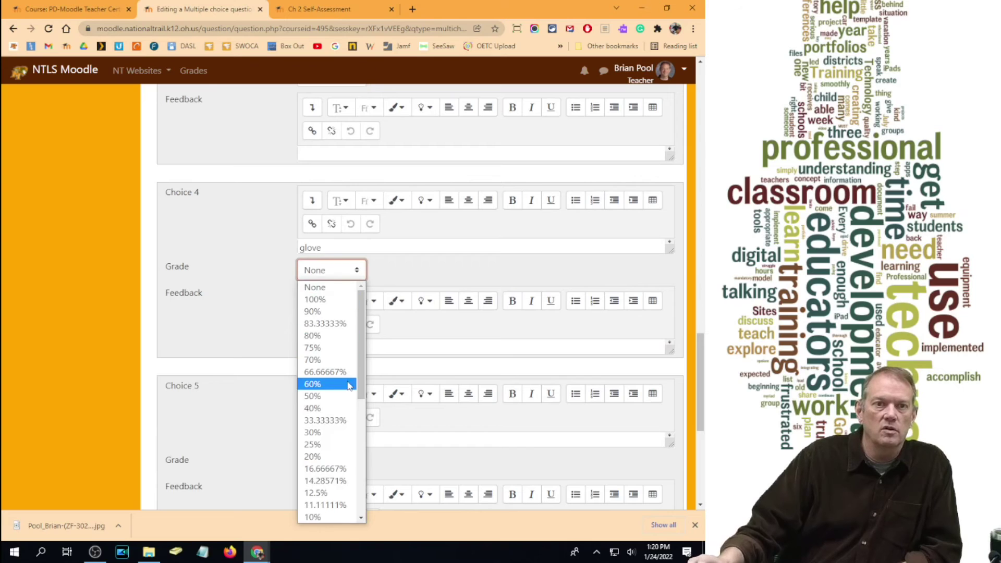
pyautogui.scroll(-5, 344, 382)
pyautogui.click(341, 423)
pyautogui.scroll(5, 375, 312)
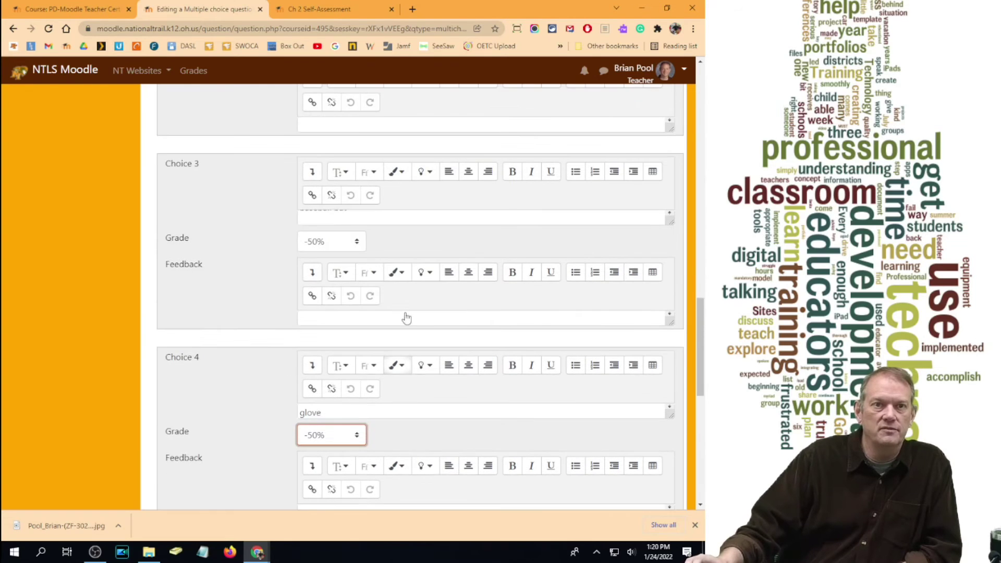
# - Save the computer parts question and return to the Ch 1 Test quiz's question list
pyautogui.scroll(4, 369, 217)
pyautogui.scroll(-5, 407, 225)
pyautogui.scroll(-10, 408, 225)
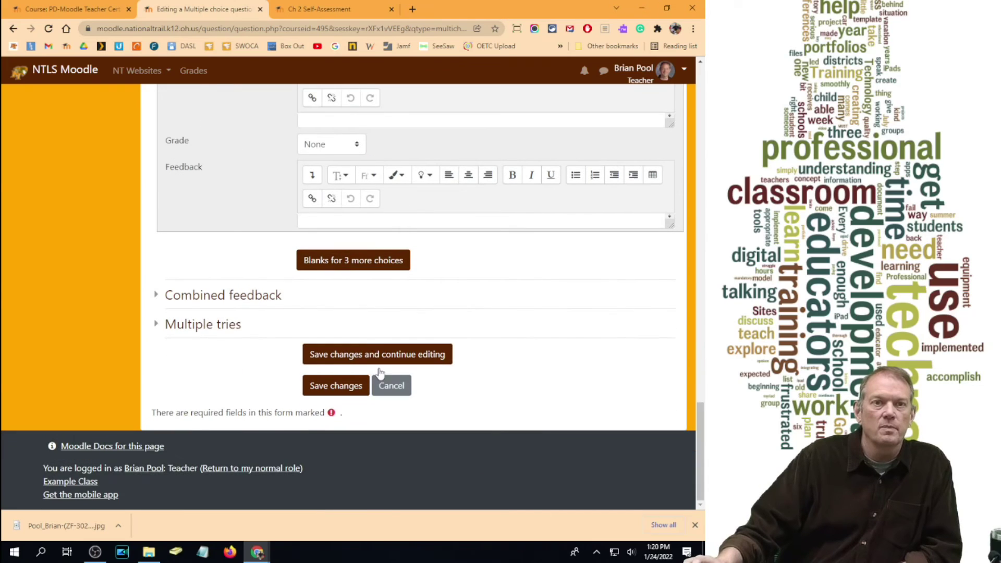
pyautogui.click(346, 386)
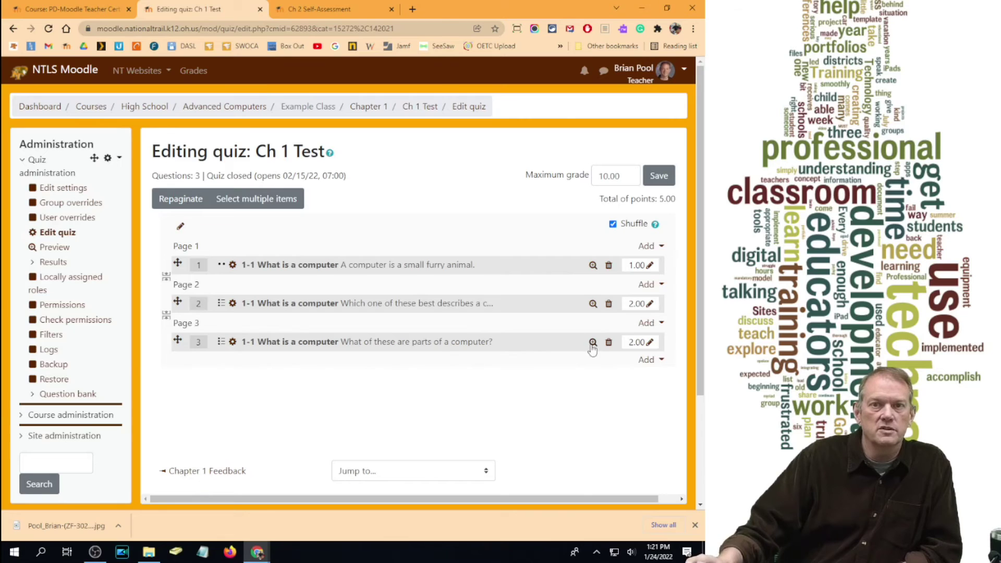
# - Preview the question "What of these are parts of a computer?", try selecting and clearing several answers, and close the preview
pyautogui.click(593, 343)
pyautogui.click(119, 129)
pyautogui.click(119, 147)
pyautogui.click(120, 166)
pyautogui.click(120, 184)
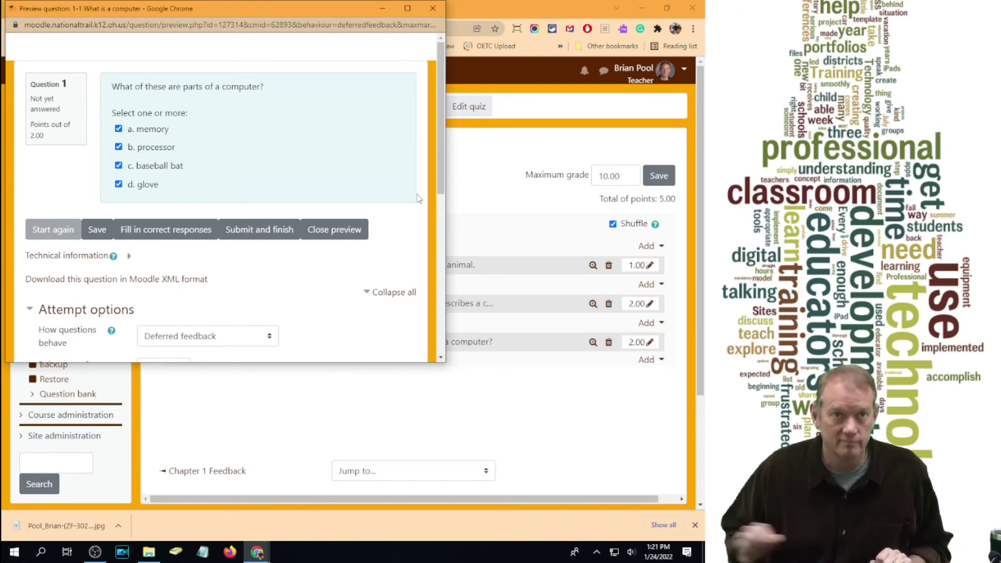
pyautogui.click(120, 184)
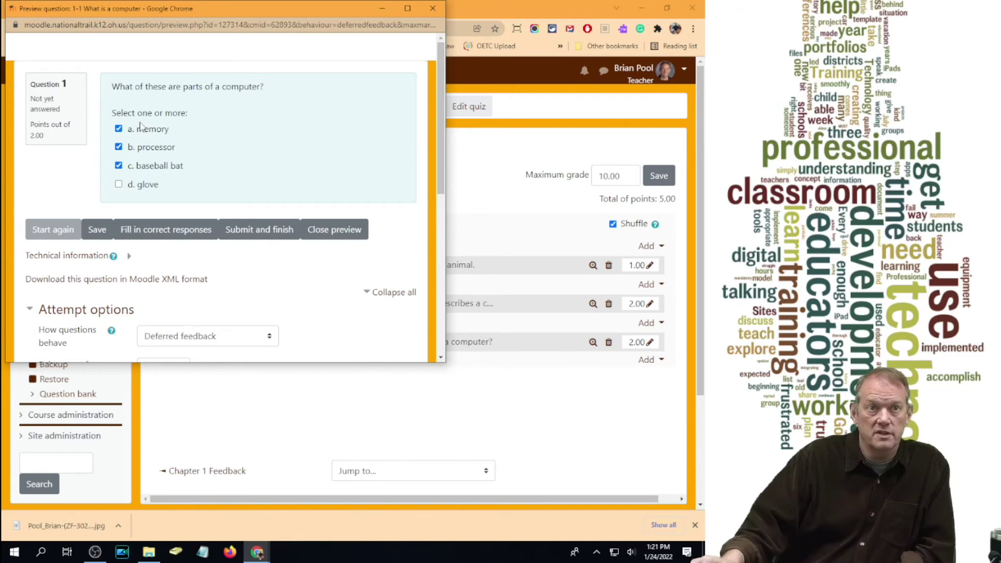
pyautogui.click(119, 129)
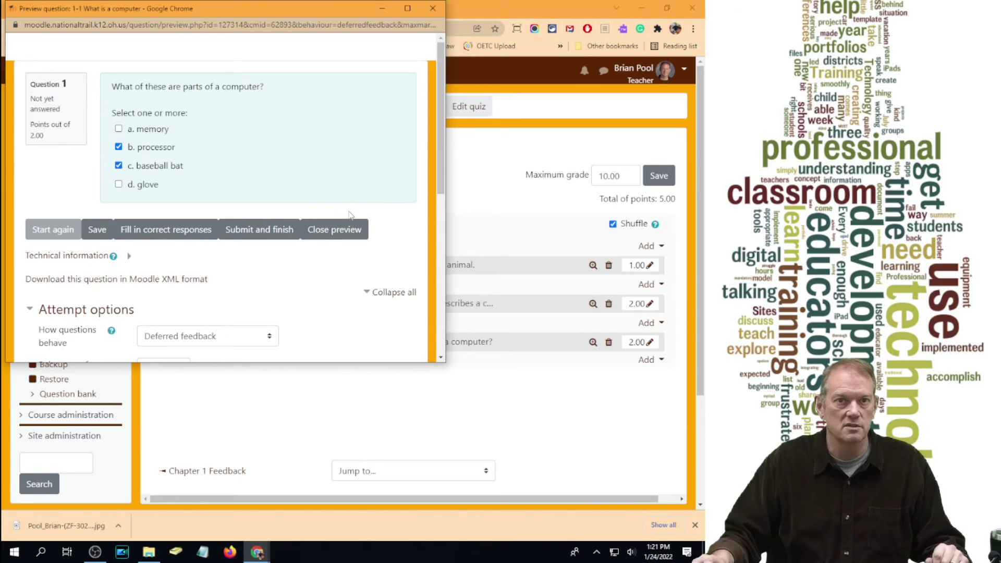
pyautogui.click(334, 230)
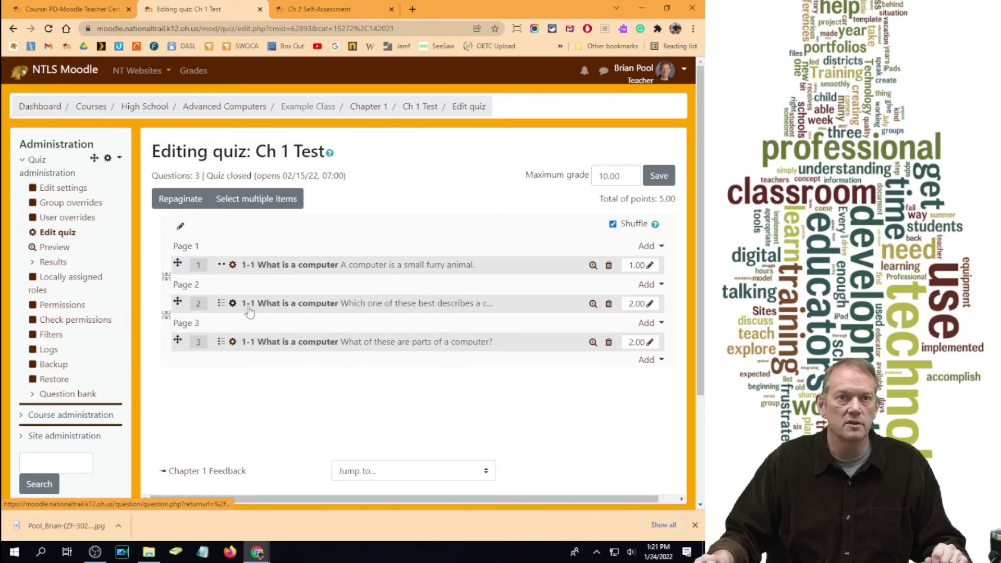
# - Preview the audio-supported question "Which one of these best describes a computer?", try each single answer, and close the preview
pyautogui.click(592, 303)
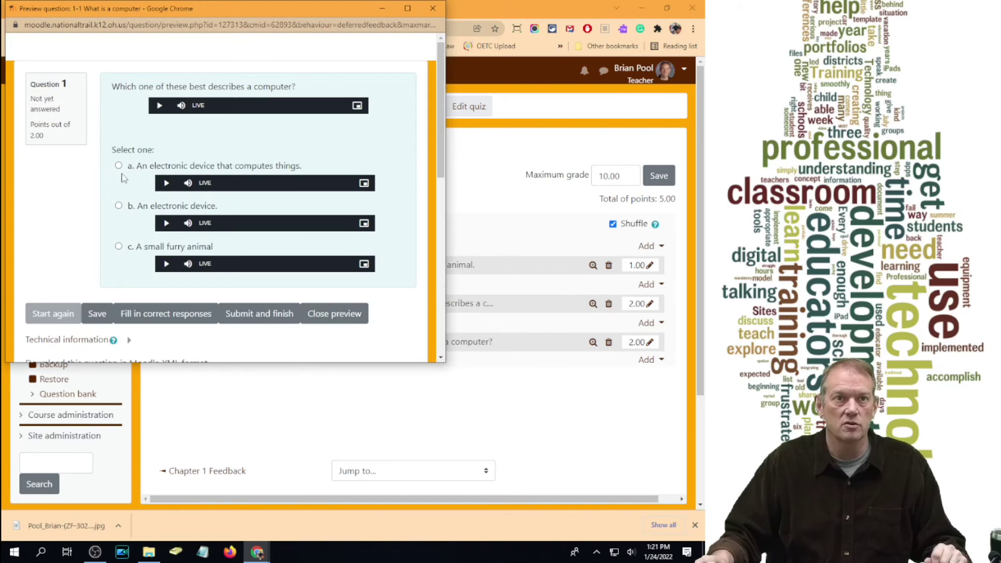
pyautogui.click(119, 206)
pyautogui.click(119, 166)
pyautogui.click(118, 246)
pyautogui.click(118, 206)
pyautogui.click(119, 166)
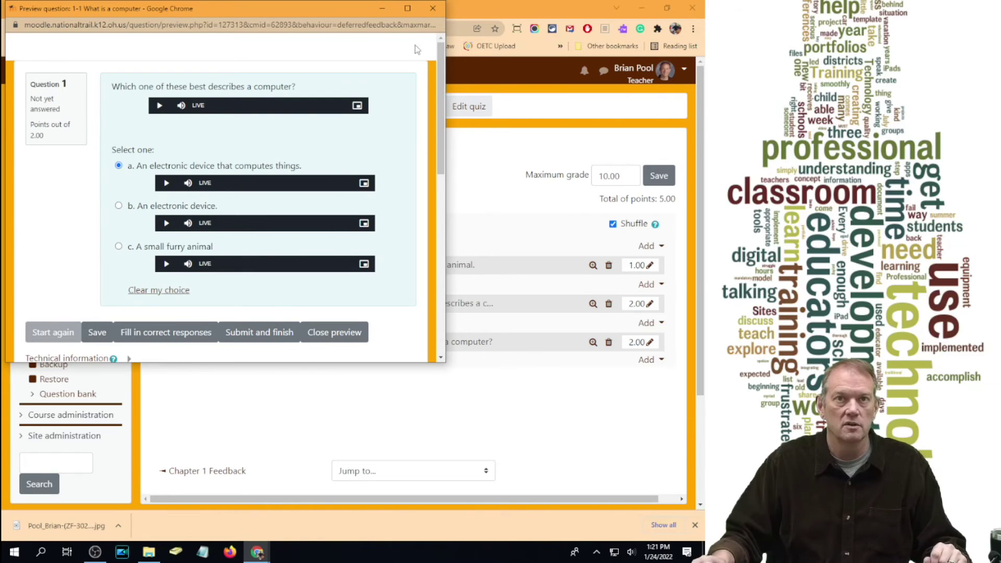
pyautogui.click(433, 7)
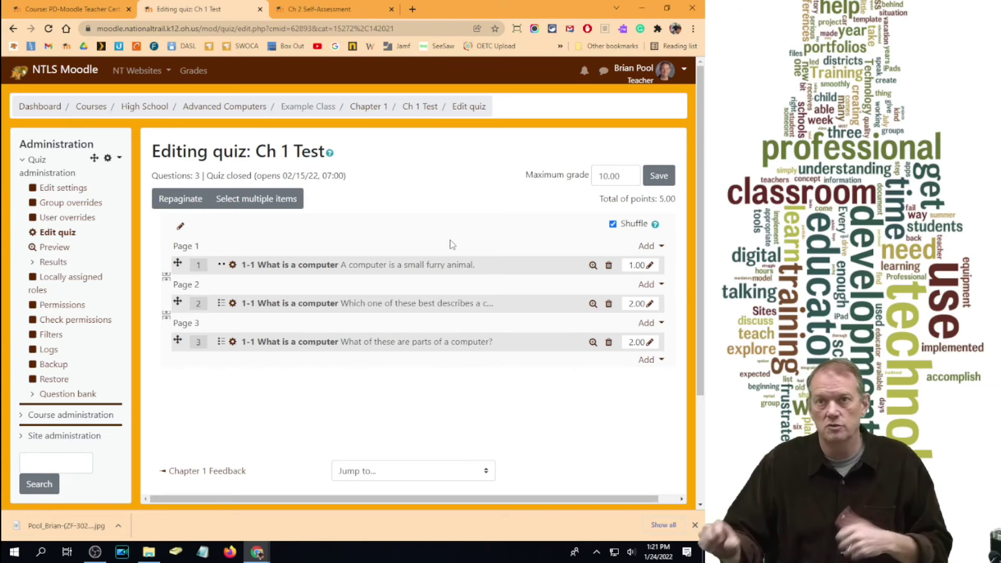
# - Add a Matching question named "1-1 Match the Parts" with the text "Match the PC parts with the definition."
pyautogui.click(647, 363)
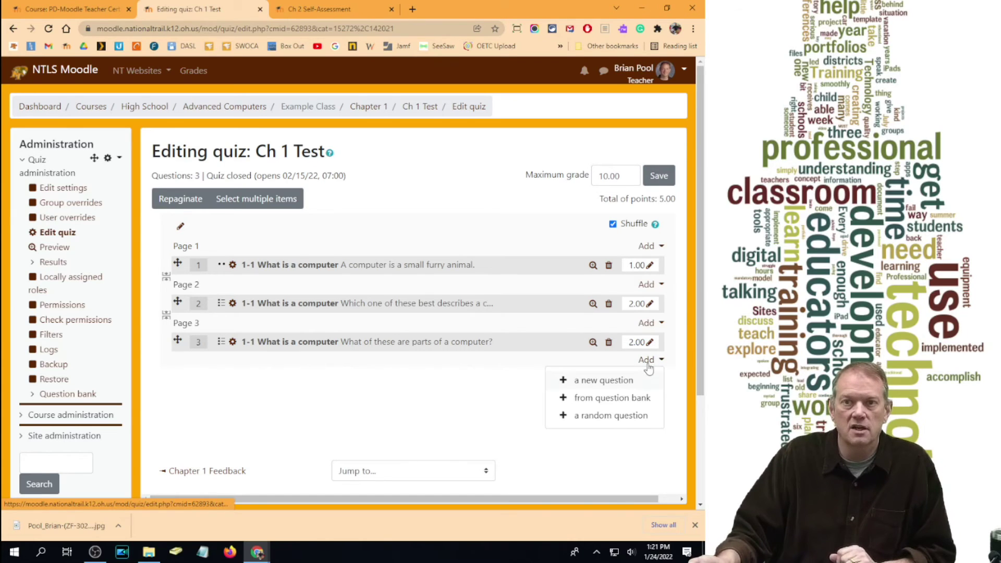
pyautogui.click(586, 381)
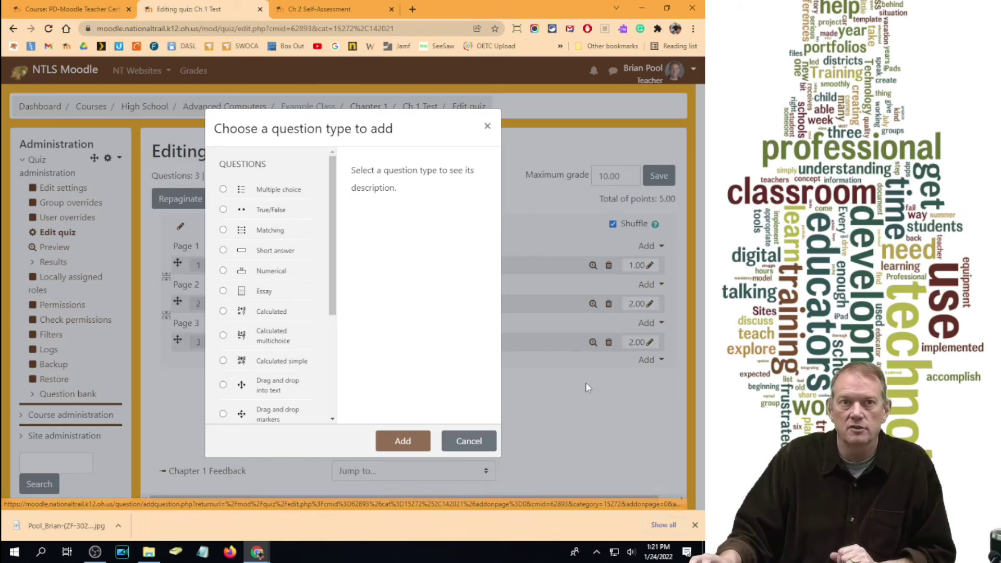
pyautogui.click(223, 230)
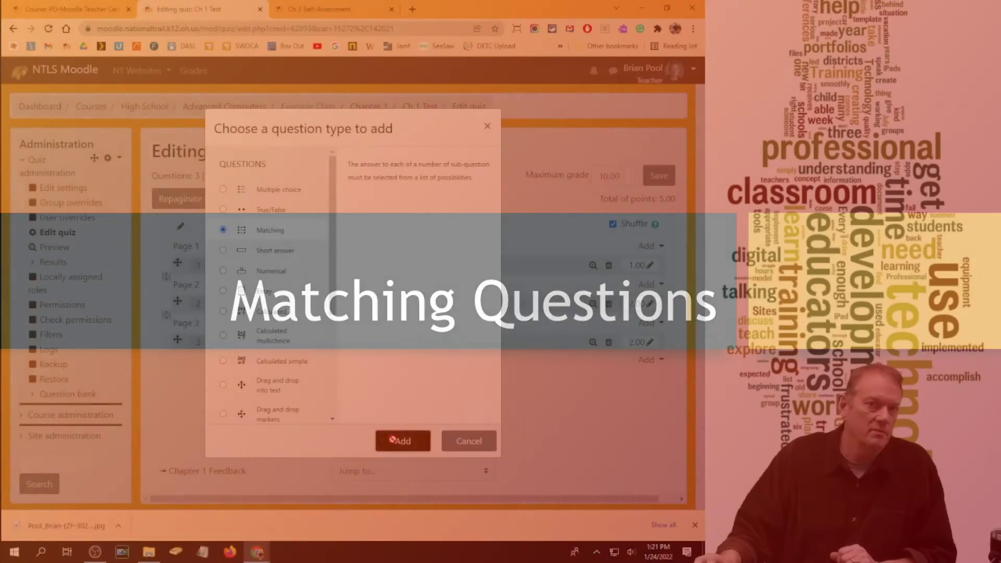
pyautogui.click(402, 438)
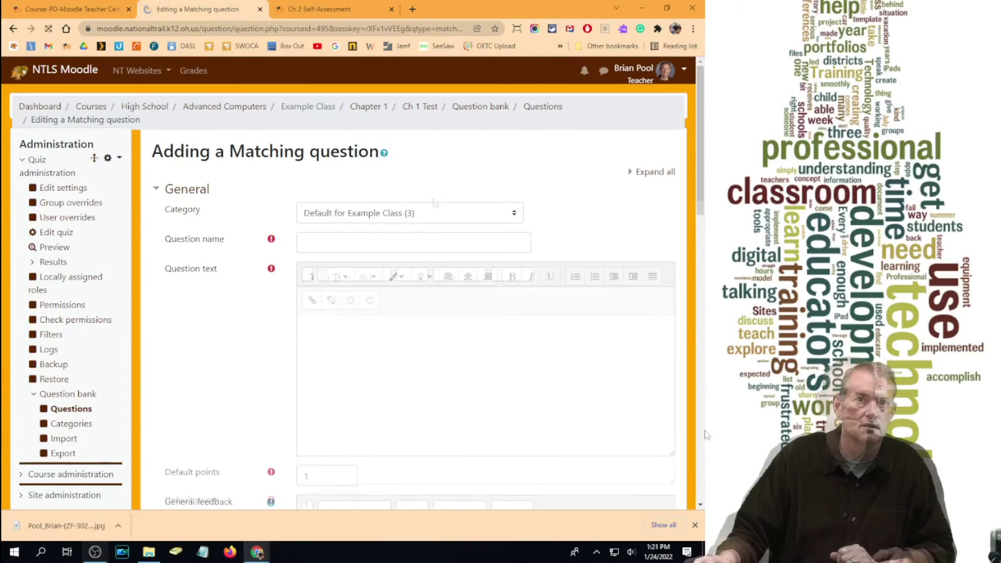
pyautogui.click(413, 243)
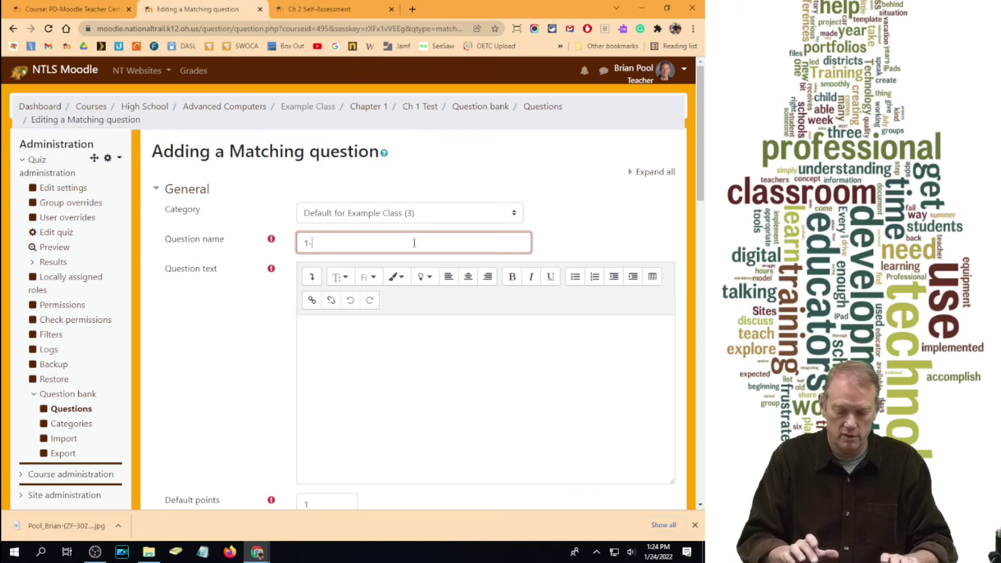
pyautogui.write('1-1 Match the Parts')
pyautogui.click(369, 300)
pyautogui.write('Match the PC parts with the definition.')
# - Set the matching question's default points to 3
pyautogui.scroll(-2, 475, 285)
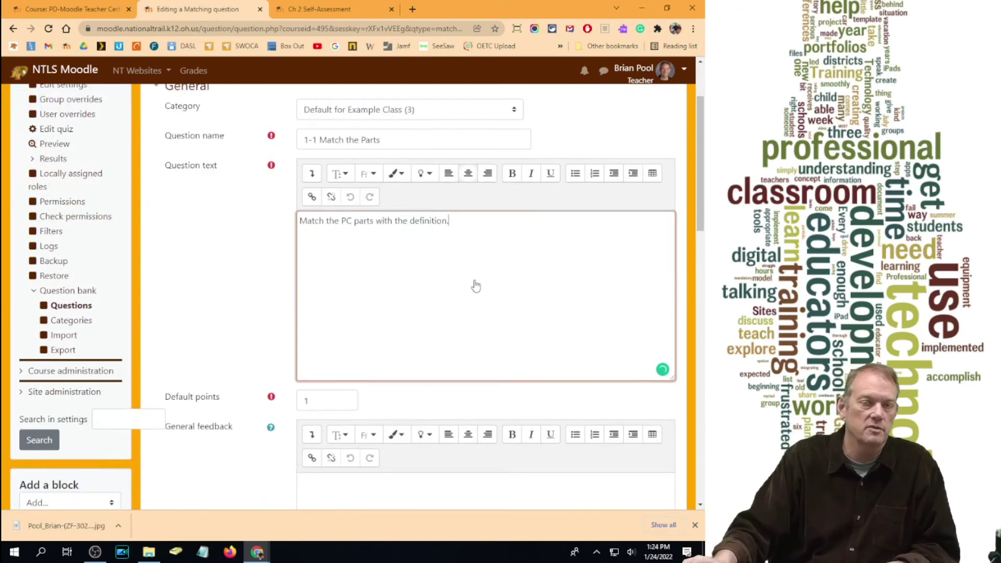
pyautogui.scroll(-3, 475, 286)
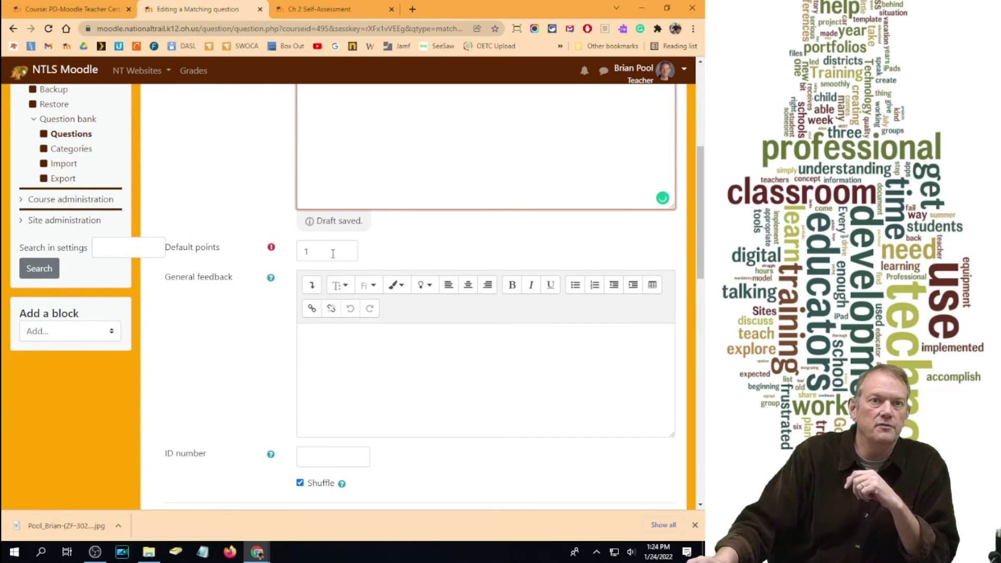
pyautogui.doubleClick(332, 253)
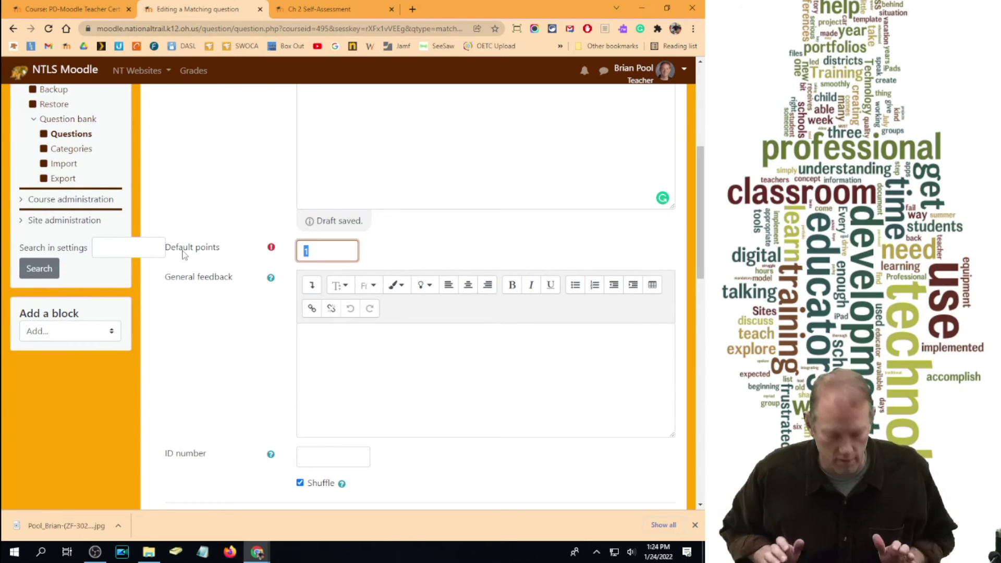
pyautogui.write('3')
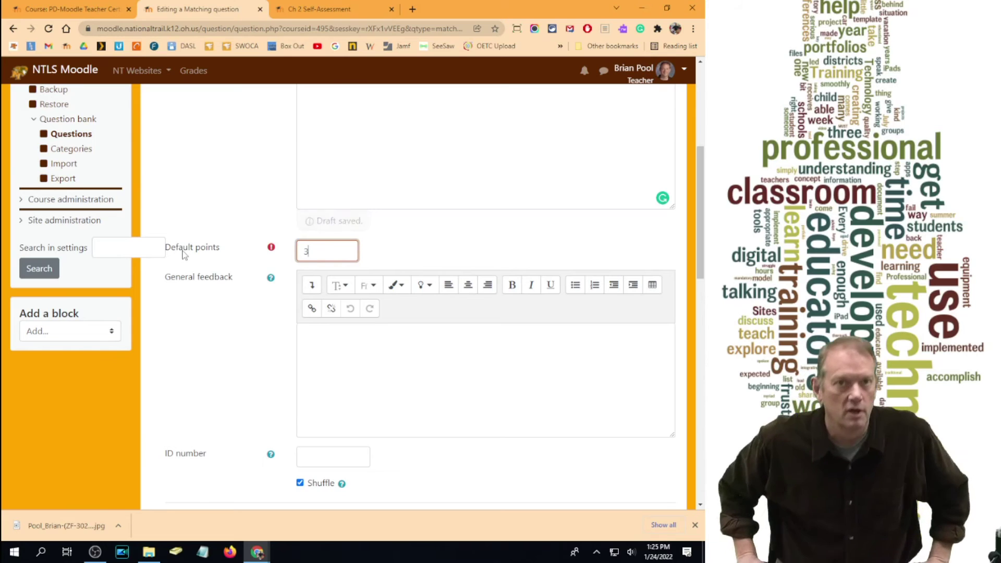
pyautogui.scroll(-1, 183, 253)
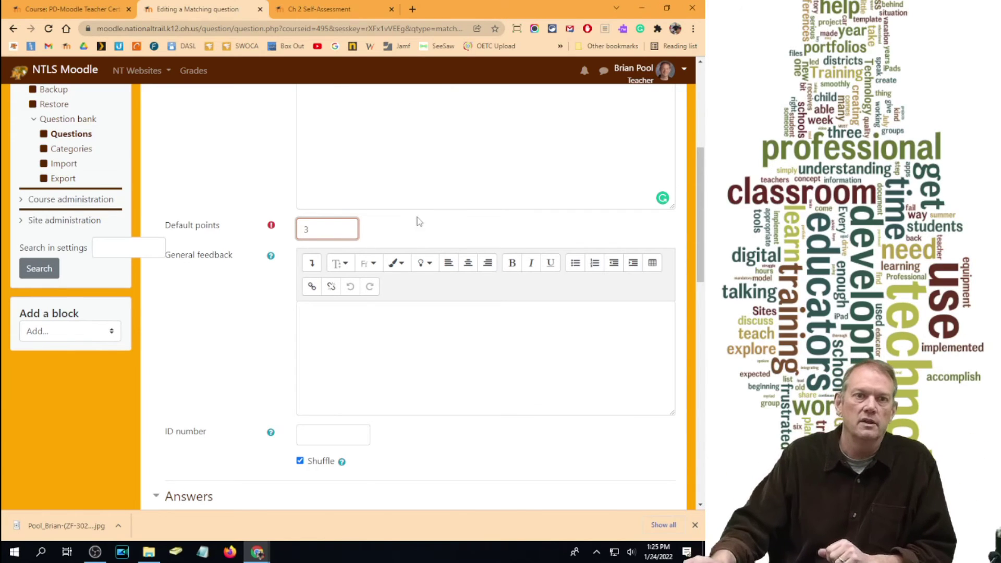
# - Enter "CPU" as the answer for Question 1 and place the cursor in its question text
pyautogui.scroll(-8, 424, 233)
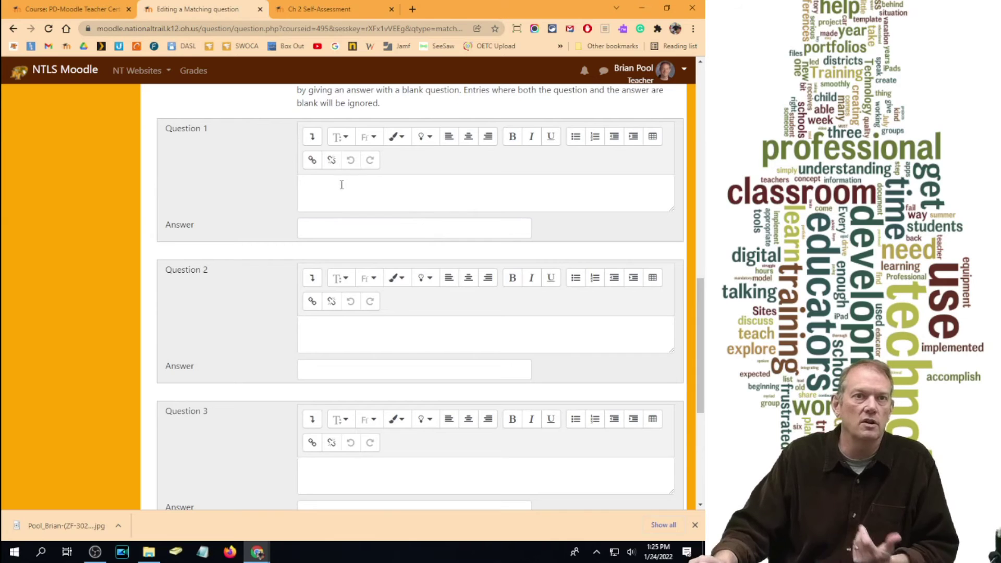
pyautogui.click(339, 192)
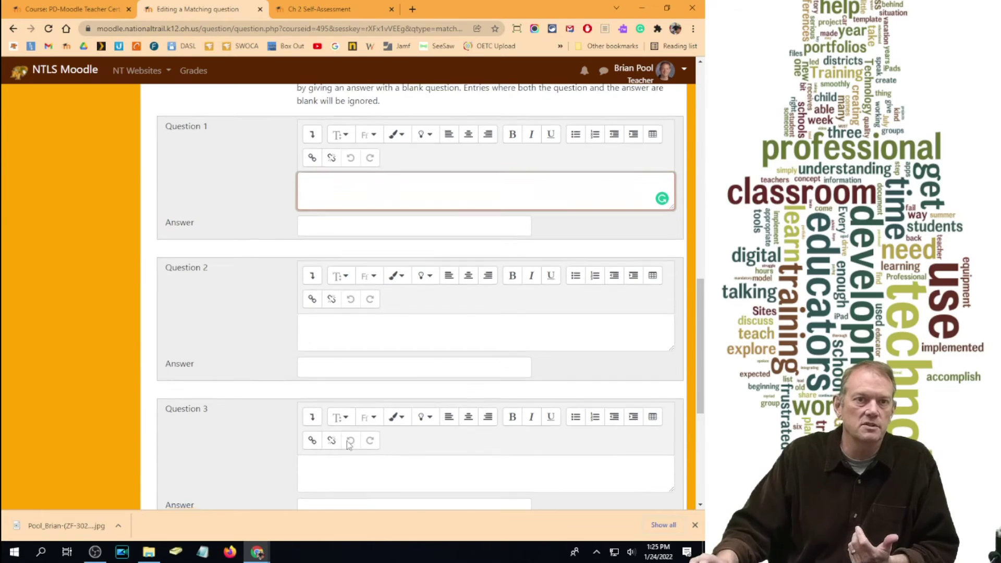
pyautogui.scroll(-3, 349, 446)
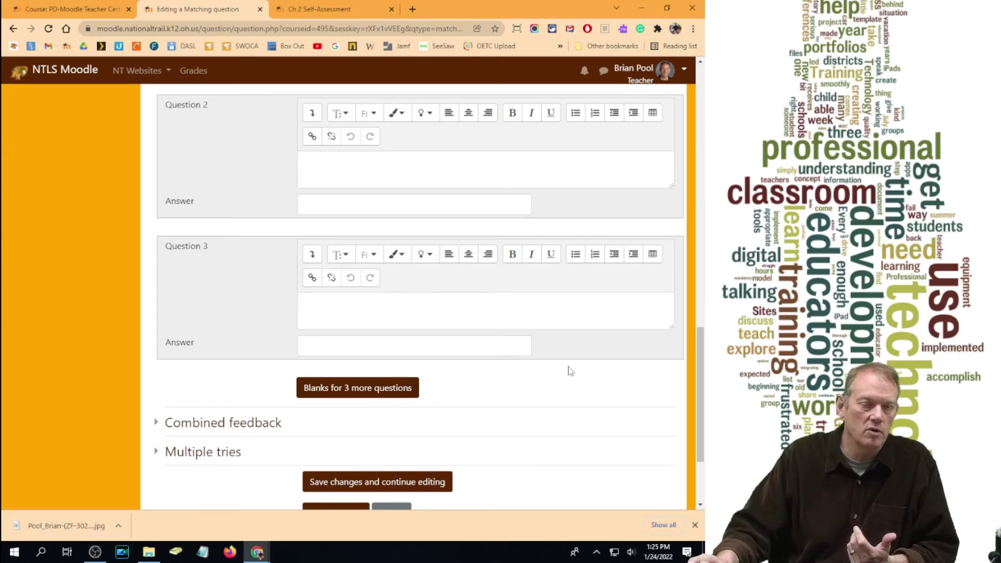
pyautogui.scroll(4, 542, 385)
pyautogui.scroll(2, 423, 361)
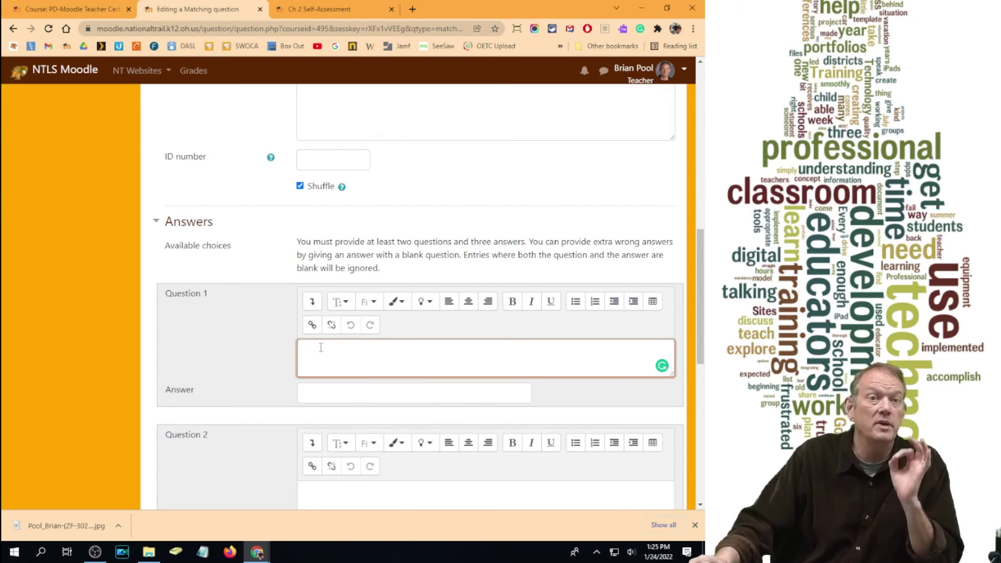
pyautogui.click(325, 396)
pyautogui.write('CPU')
pyautogui.click(340, 360)
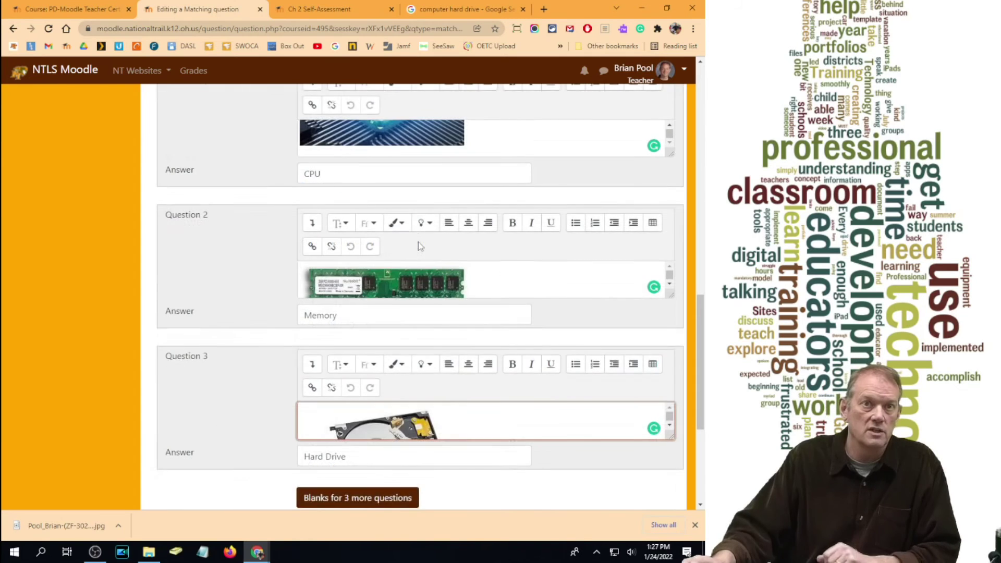
# - Resize the CPU image in Question 1 to a width of 100 with auto size on, and save the image
pyautogui.scroll(2, 388, 243)
pyautogui.scroll(-2, 388, 242)
pyautogui.scroll(-4, 388, 242)
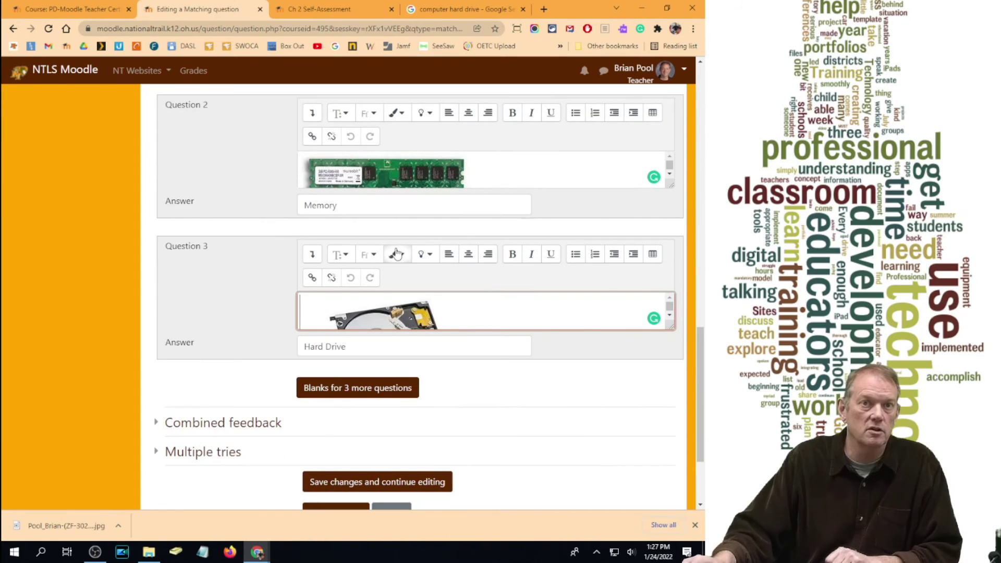
pyautogui.scroll(5, 389, 242)
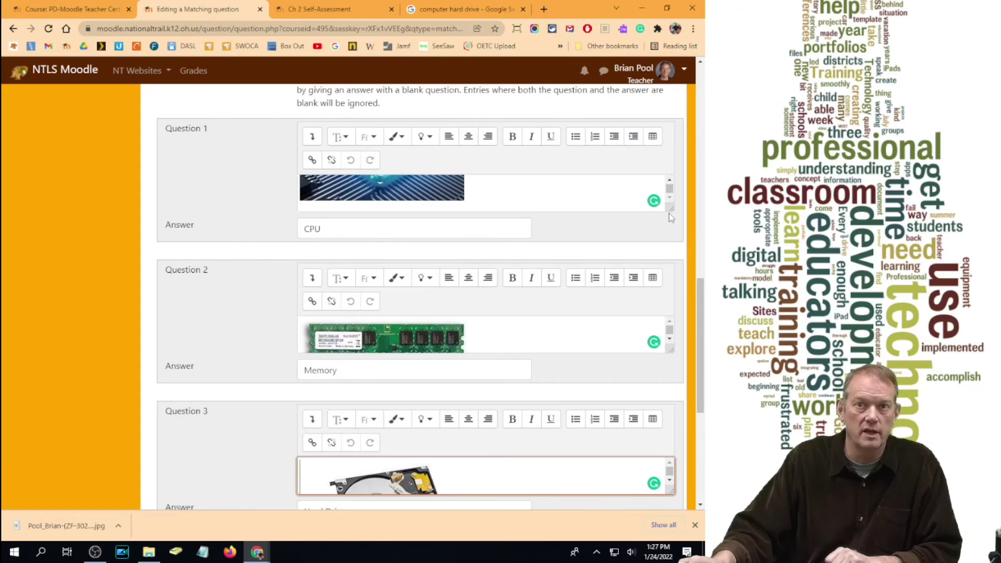
pyautogui.doubleClick(378, 185)
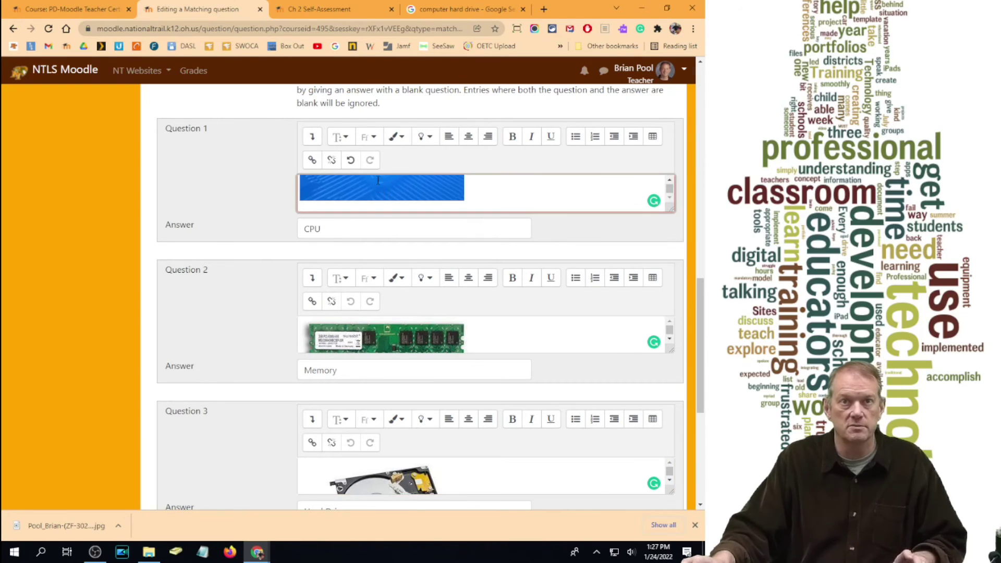
pyautogui.doubleClick(244, 285)
pyautogui.write('100')
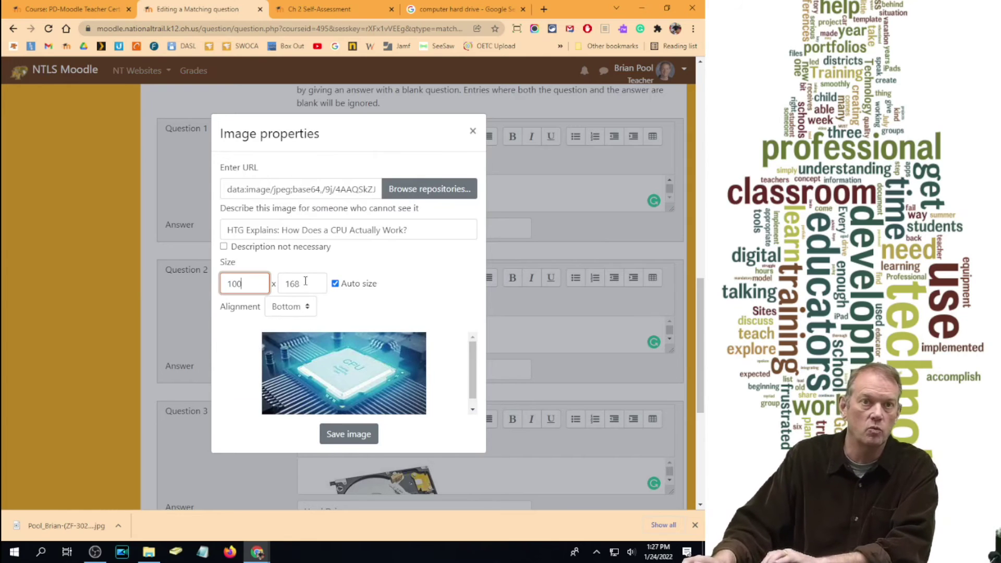
pyautogui.click(303, 281)
pyautogui.click(339, 382)
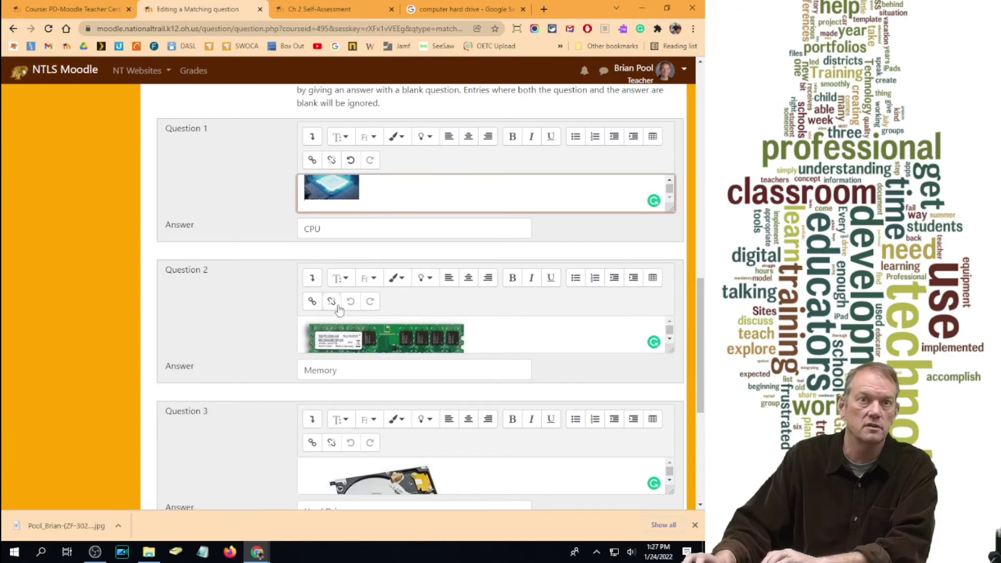
# - Resize the memory image in Question 2 to a width of 100 with auto size on, and save the image
pyautogui.doubleClick(360, 344)
pyautogui.click(239, 282)
pyautogui.doubleClick(221, 283)
pyautogui.write('100')
pyautogui.click(349, 433)
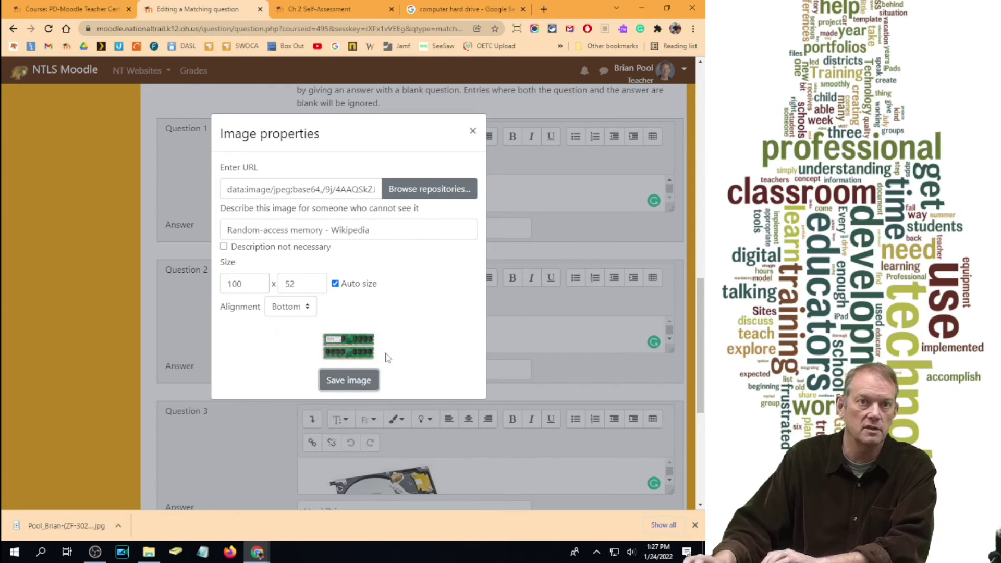
pyautogui.click(371, 380)
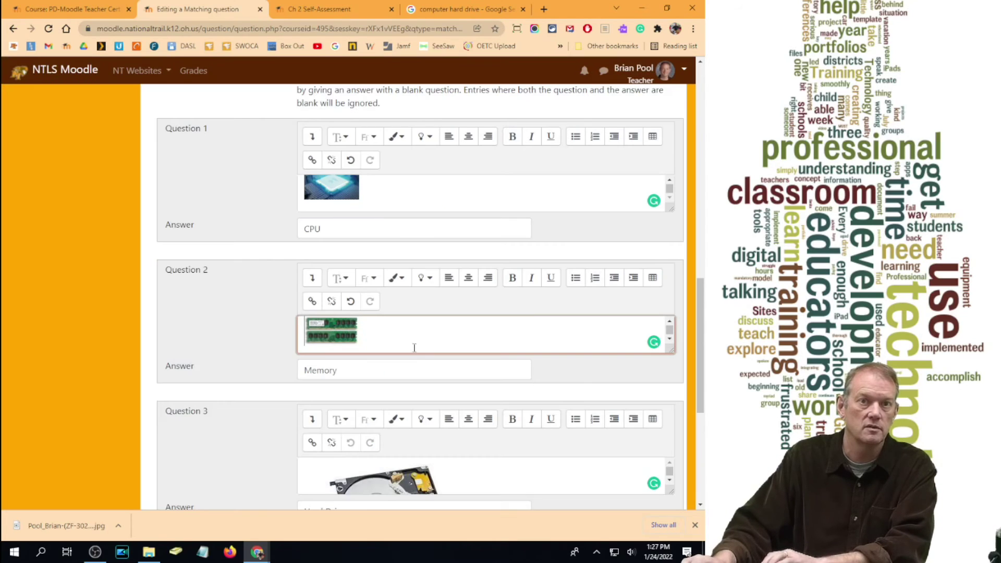
# - Resize the hard drive image in Question 3 to a width of 100 with auto size on, and save the image
pyautogui.doubleClick(381, 486)
pyautogui.doubleClick(243, 283)
pyautogui.write('100')
pyautogui.click(346, 433)
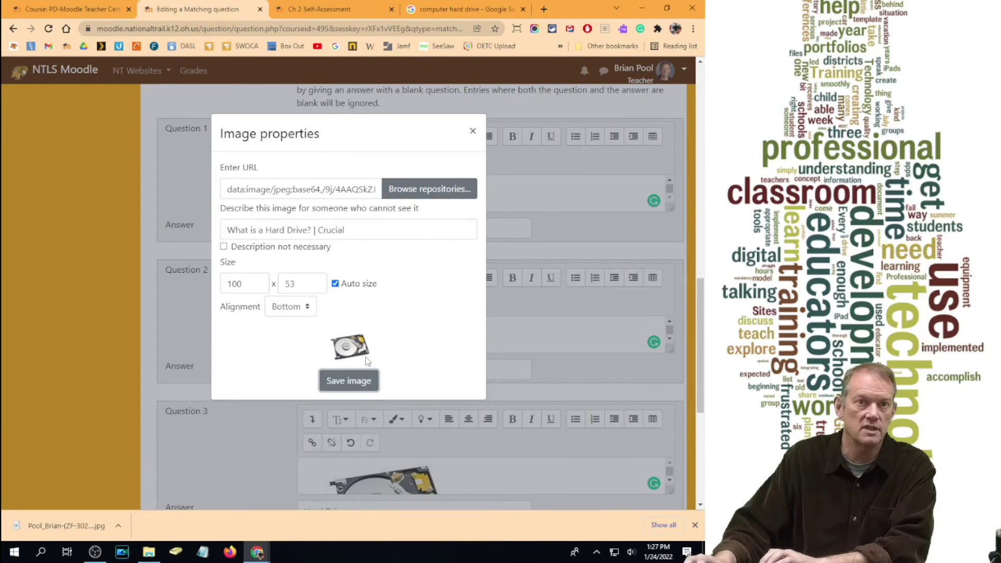
pyautogui.click(364, 384)
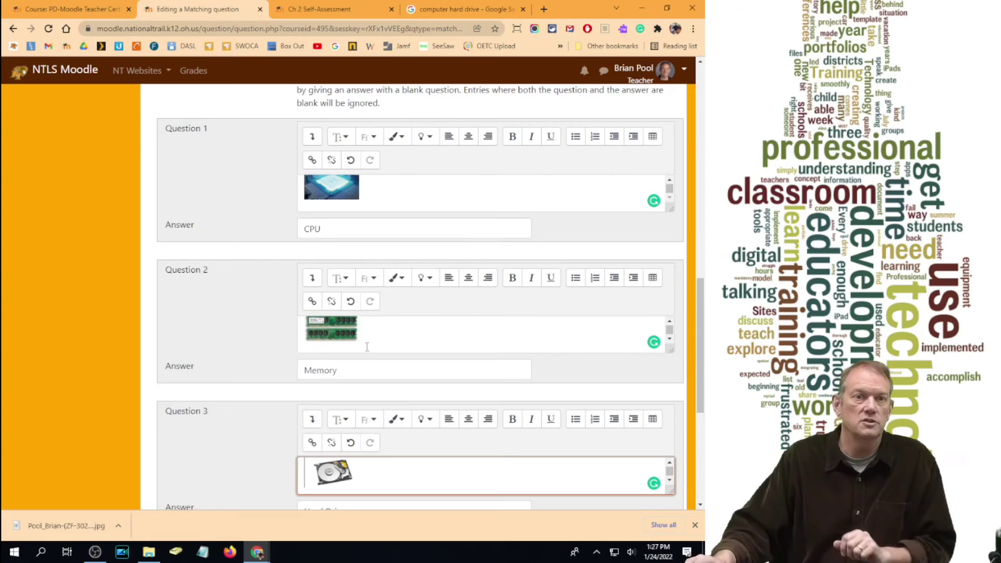
# - Save the matching question and open its preview from the quiz
pyautogui.scroll(-2, 477, 312)
pyautogui.scroll(-2, 479, 313)
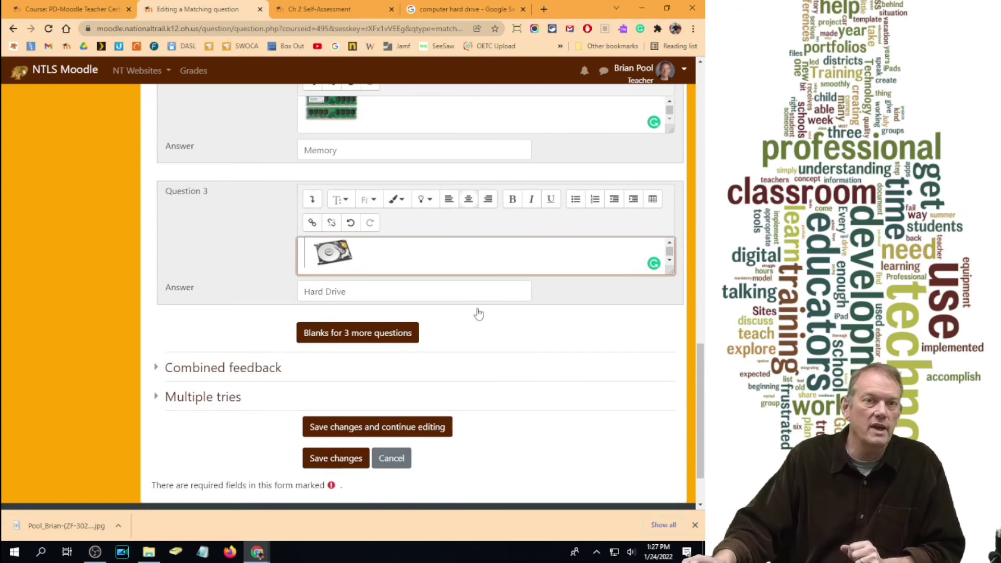
pyautogui.scroll(-2, 479, 314)
pyautogui.click(337, 388)
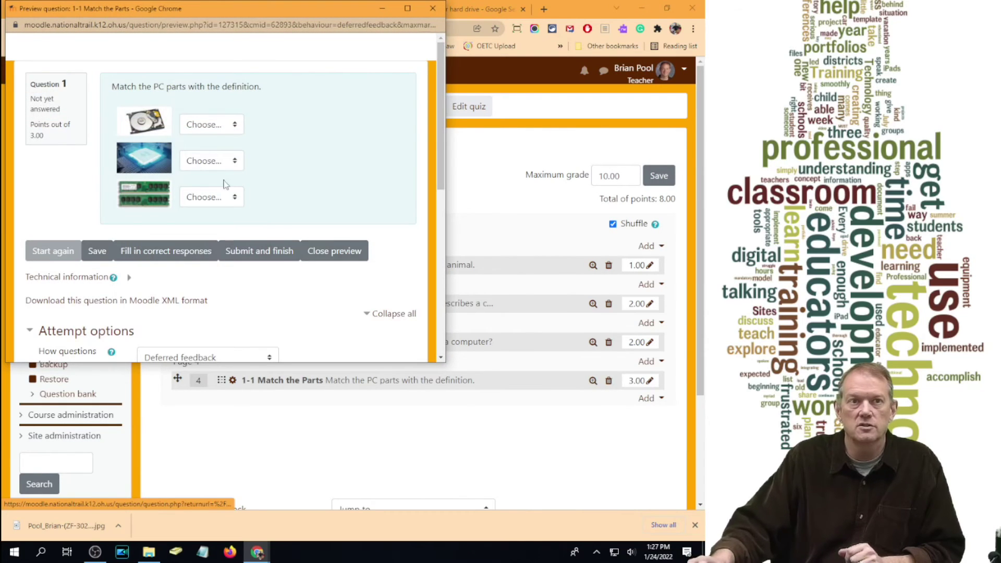
# - Test the previewed question by matching the images to Hard Drive, CPU and Memory, and close the preview
pyautogui.click(202, 125)
pyautogui.click(200, 154)
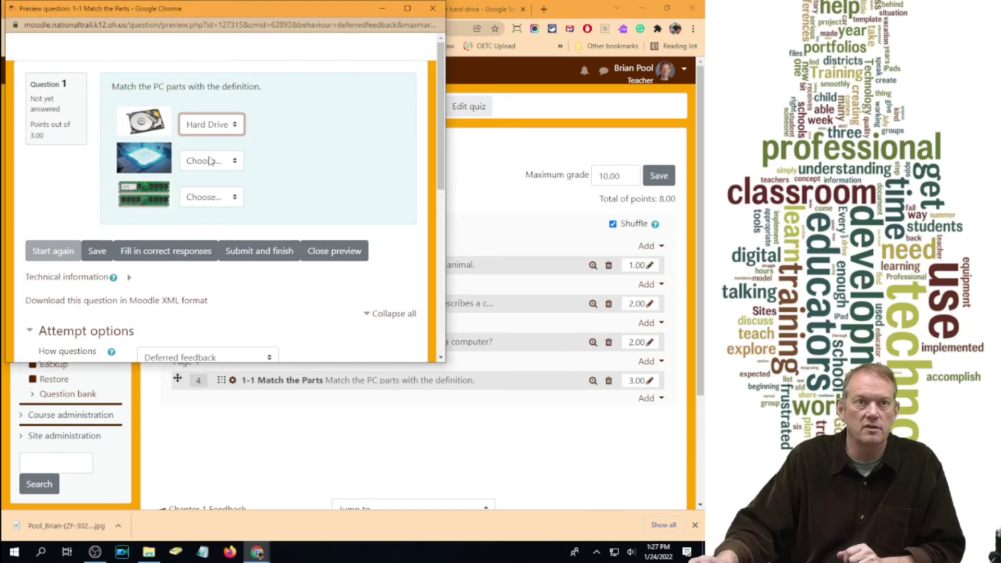
pyautogui.click(209, 160)
pyautogui.click(211, 208)
pyautogui.click(212, 209)
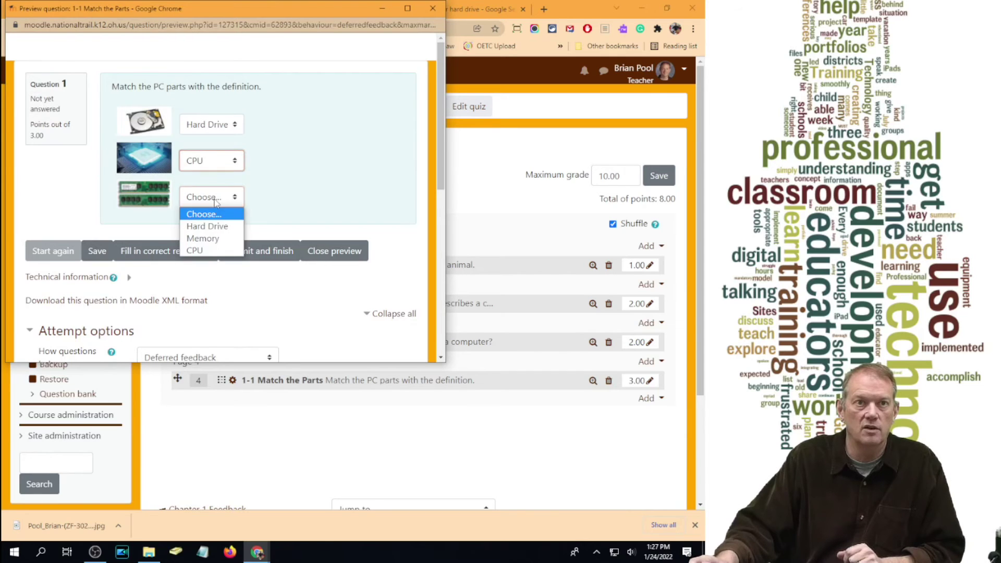
pyautogui.click(228, 237)
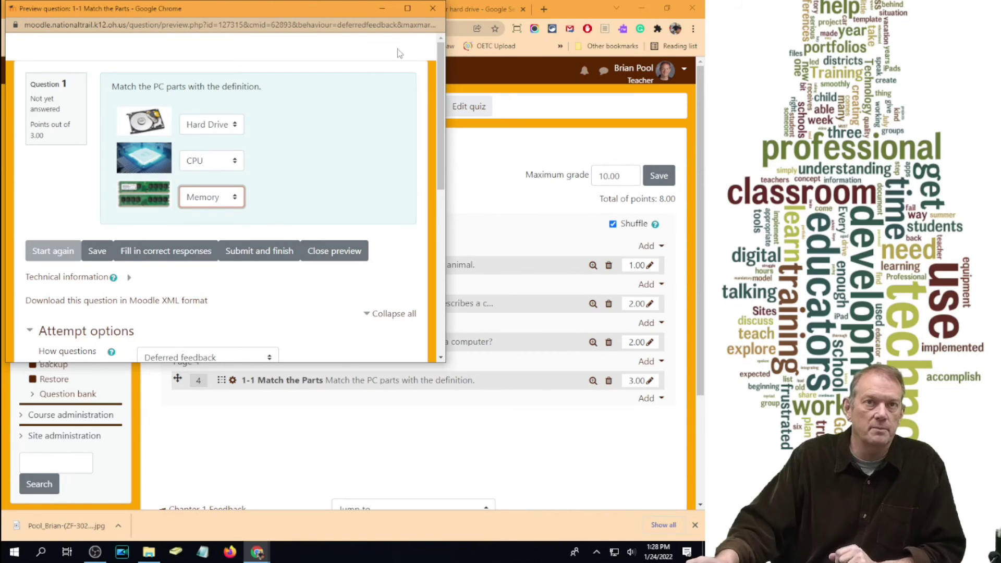
pyautogui.click(432, 9)
# - Reopen the "1-1 Match the Parts" question for editing and add blanks for 3 more questions
pyautogui.click(240, 387)
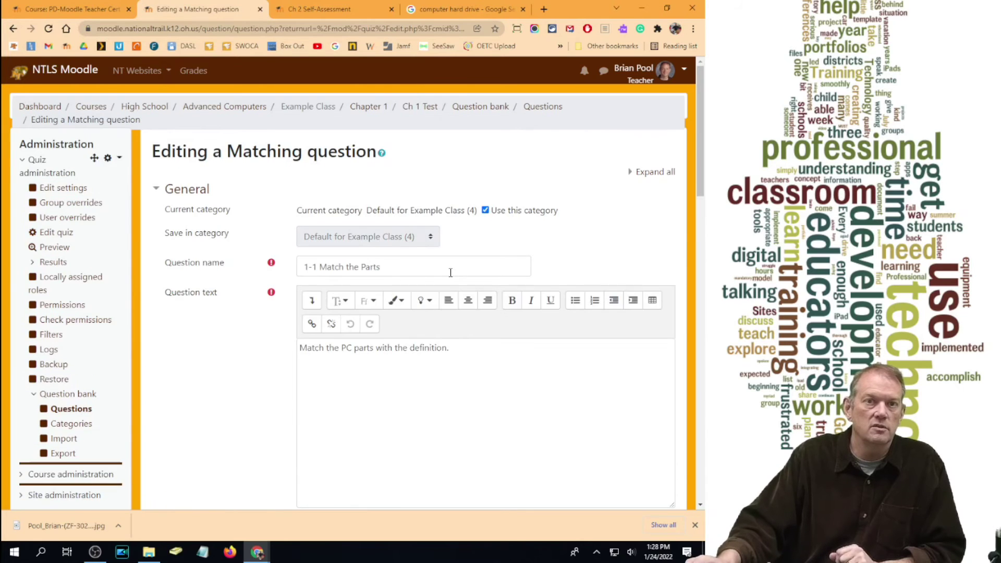
pyautogui.scroll(-12, 452, 272)
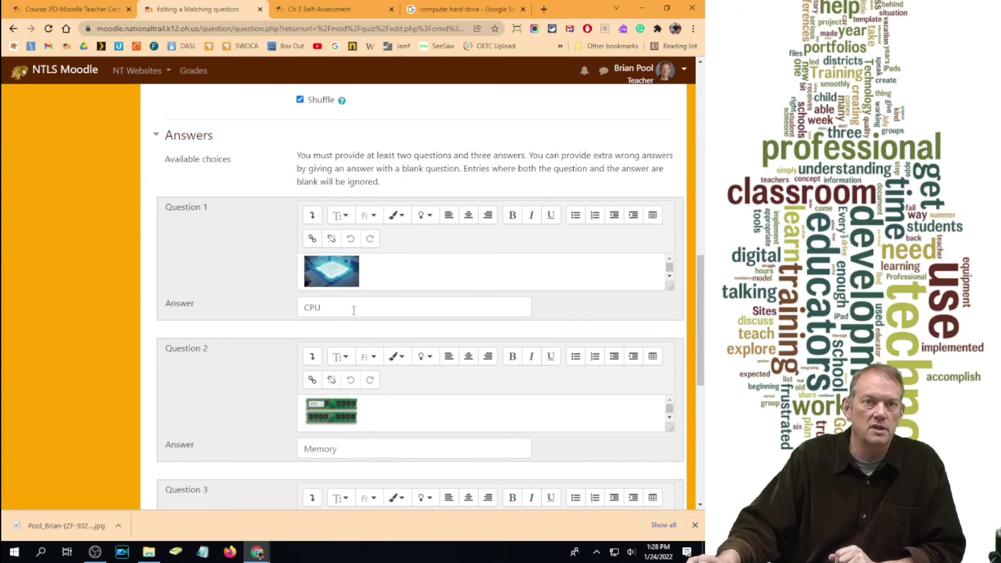
pyautogui.scroll(-5, 367, 311)
pyautogui.click(379, 356)
# - Enter "Power Supply" as the extra answer for Question 4, leaving its question text blank, and save the question
pyautogui.scroll(-10, 401, 297)
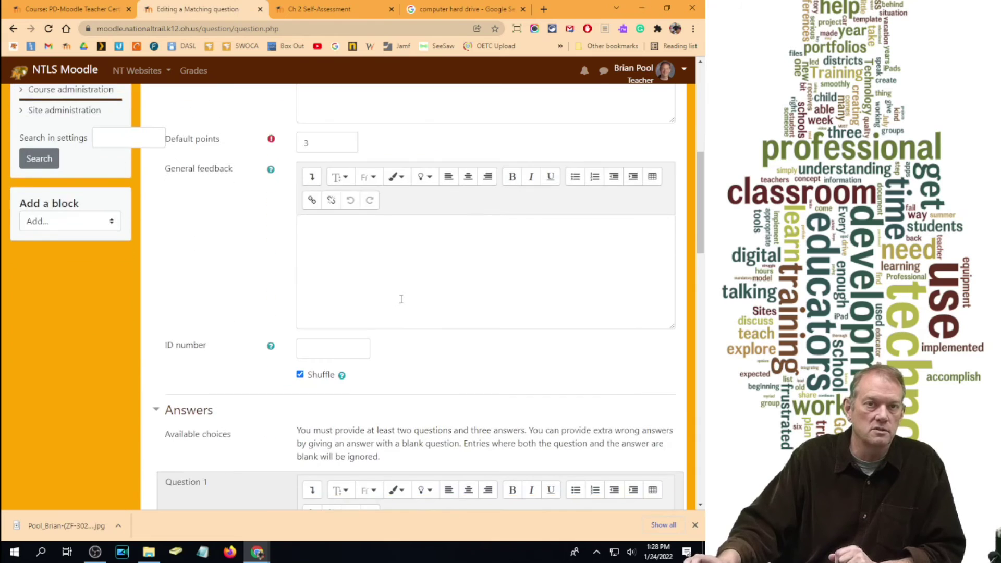
pyautogui.scroll(-10, 403, 296)
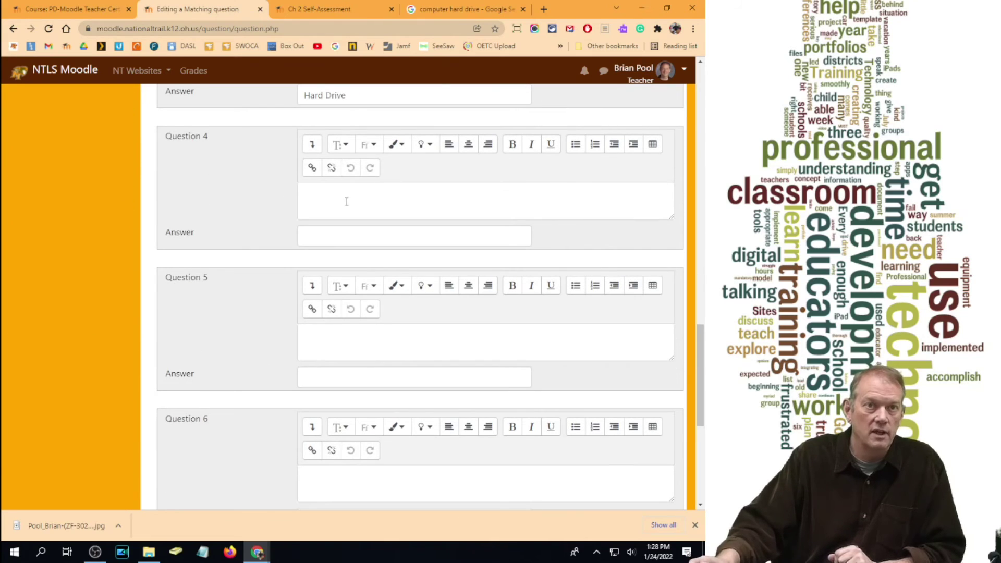
pyautogui.click(358, 239)
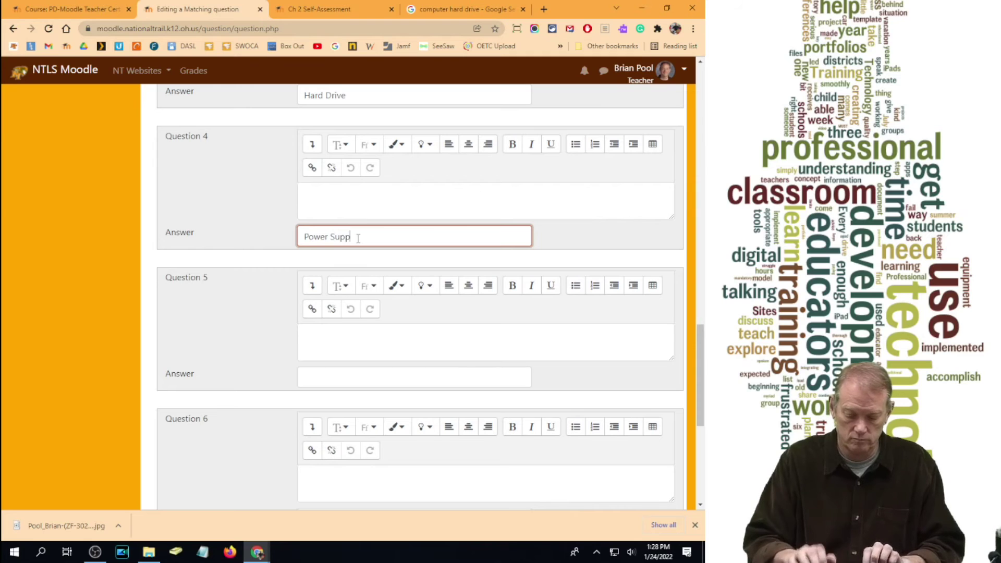
pyautogui.scroll(-6, 441, 313)
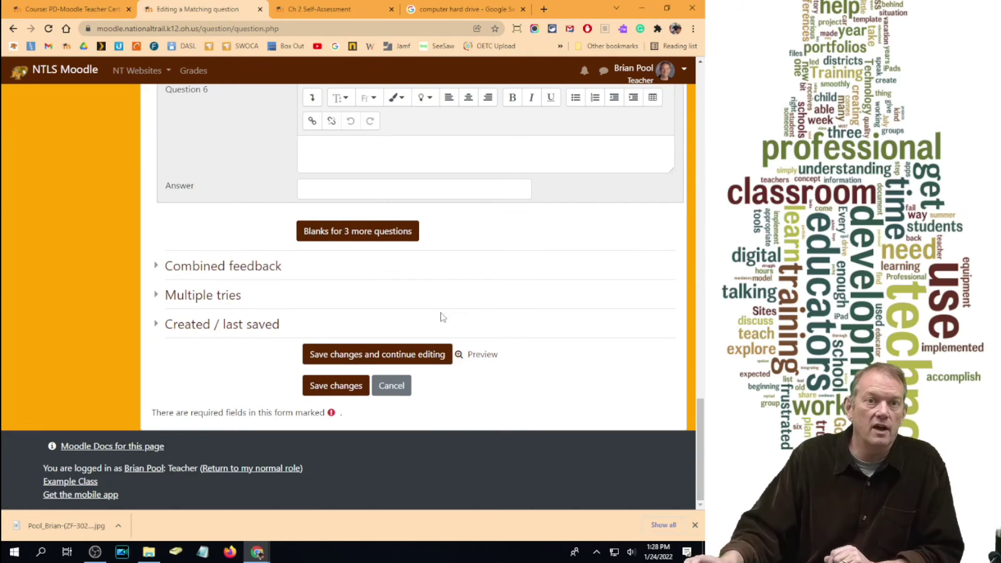
pyautogui.click(337, 385)
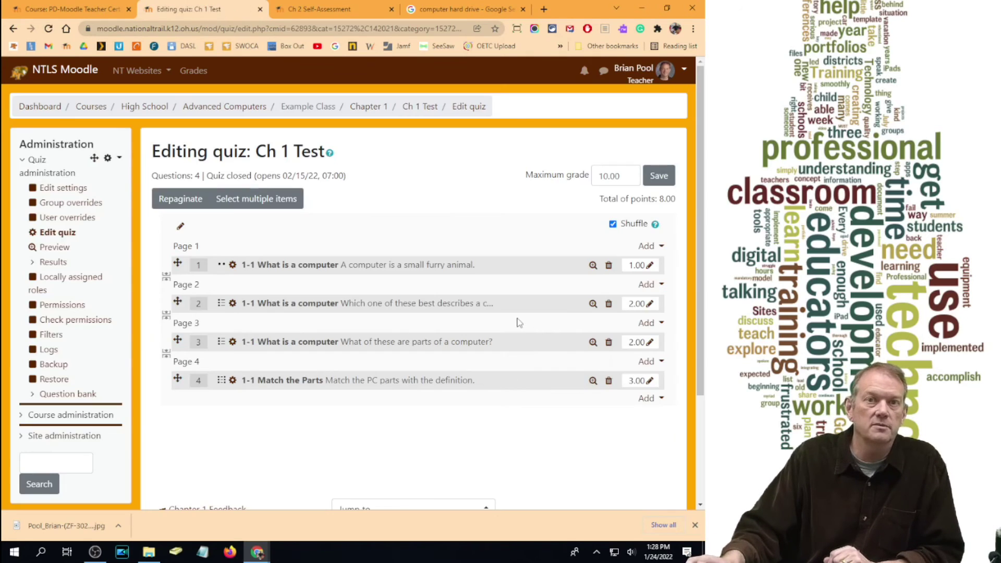
# - Preview the "1-1 Match the Parts" question, examine the answer choices for the CPU image, and close the preview
pyautogui.click(592, 381)
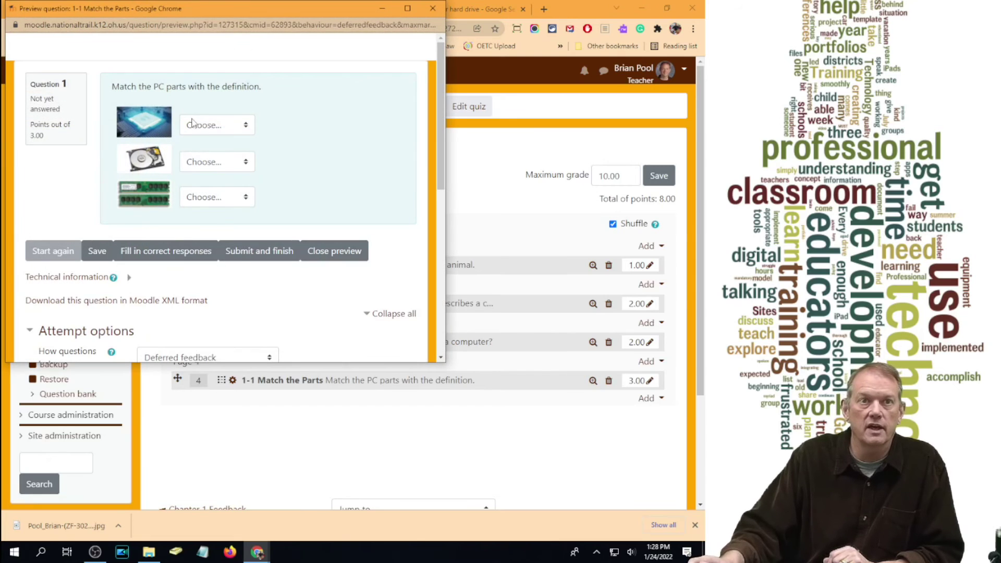
pyautogui.click(191, 128)
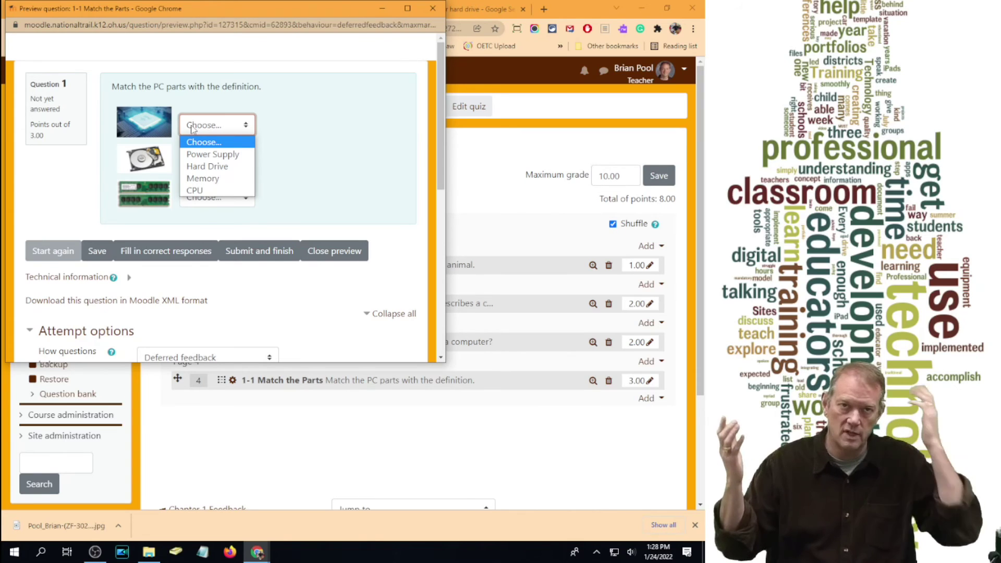
pyautogui.press('Down')
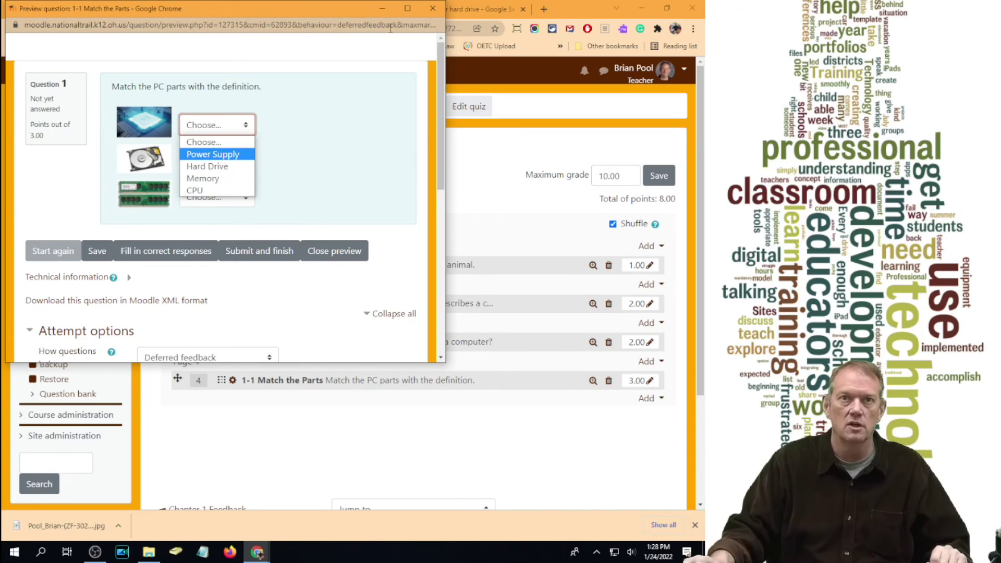
pyautogui.click(432, 8)
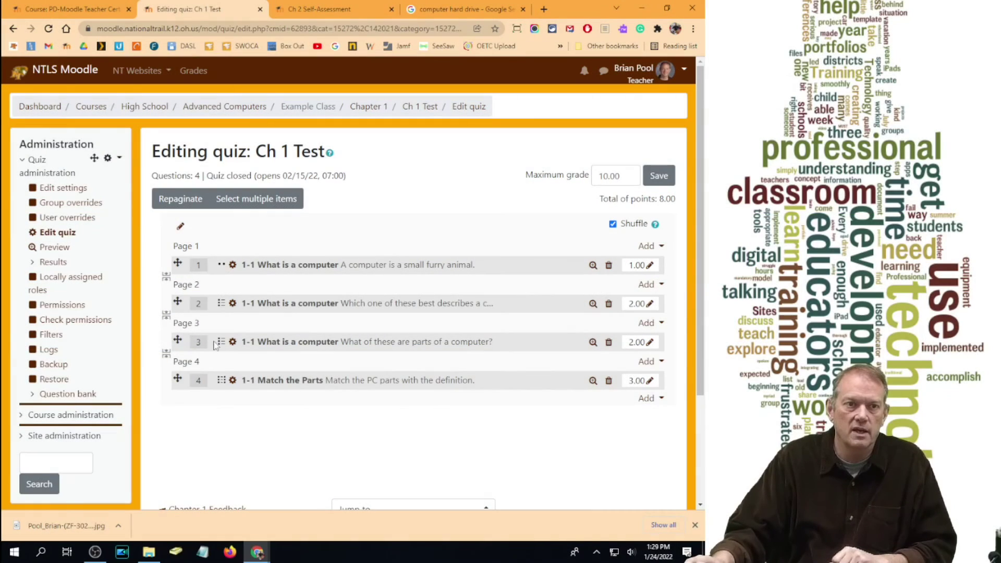
# - Add a question bank category named "Ch1" under the parent category Default for Example Class
pyautogui.click(82, 396)
pyautogui.scroll(-2, 332, 263)
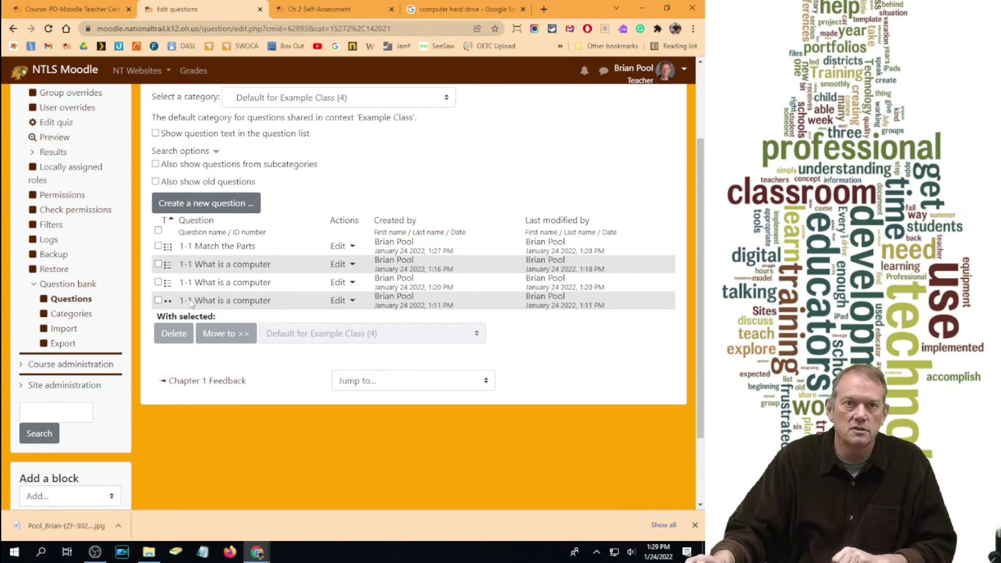
pyautogui.scroll(2, 349, 300)
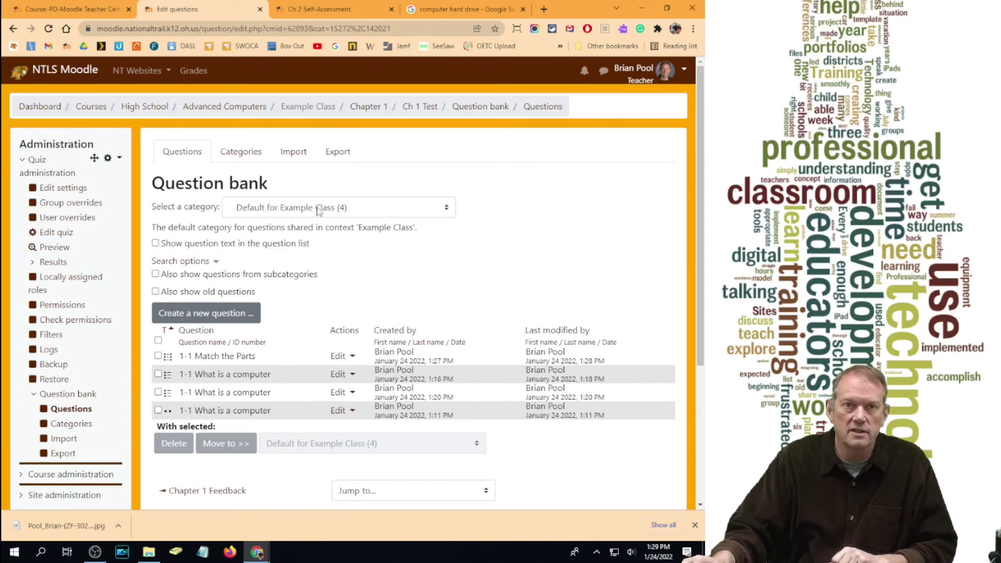
pyautogui.scroll(-3, 290, 368)
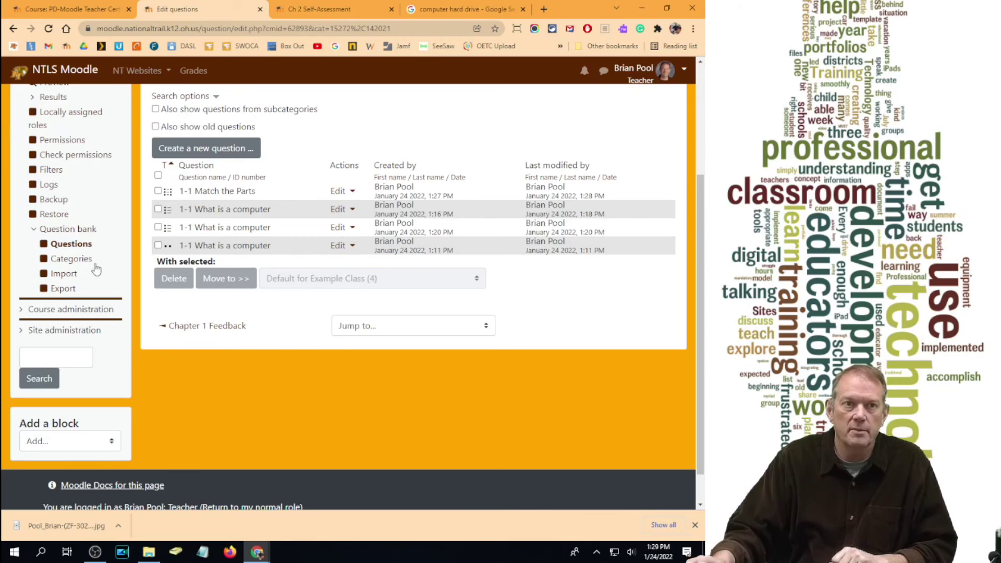
pyautogui.click(65, 260)
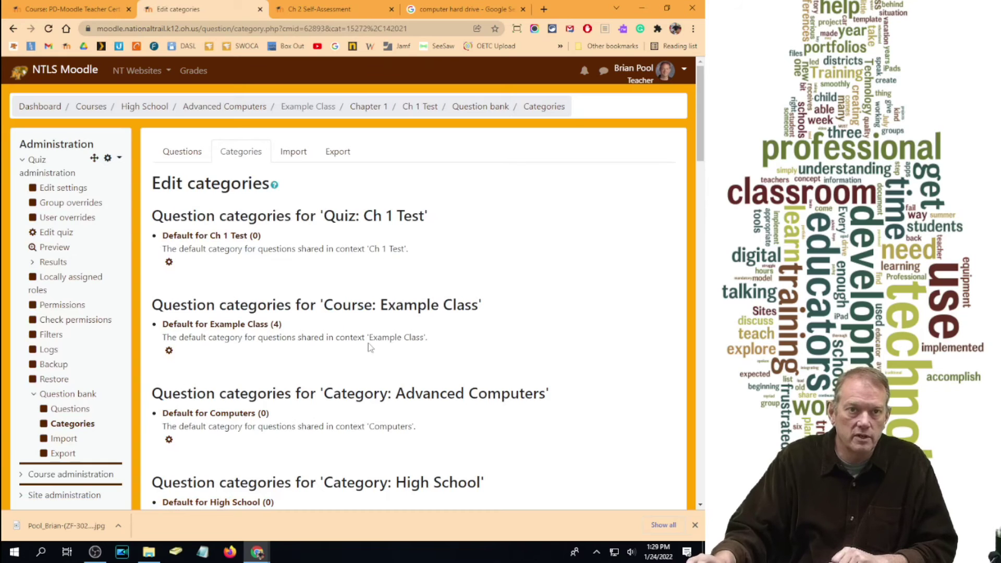
pyautogui.scroll(-18, 203, 332)
pyautogui.scroll(-10, 204, 334)
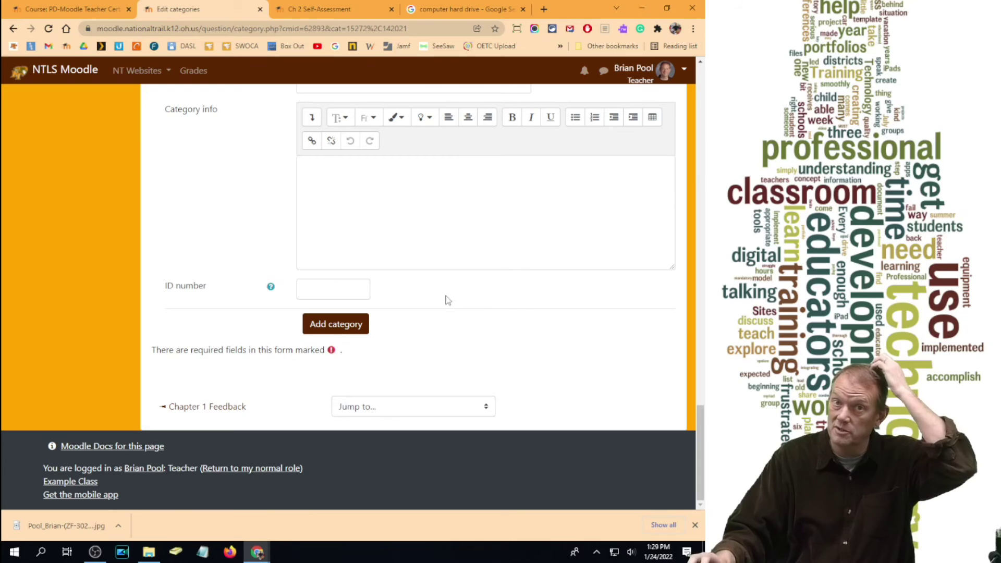
pyautogui.scroll(2, 354, 281)
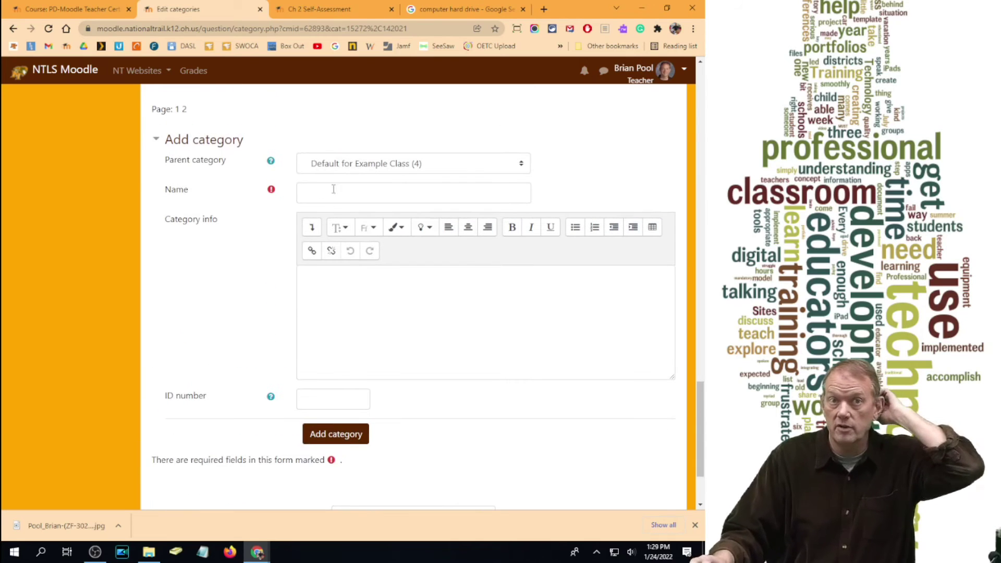
pyautogui.click(333, 193)
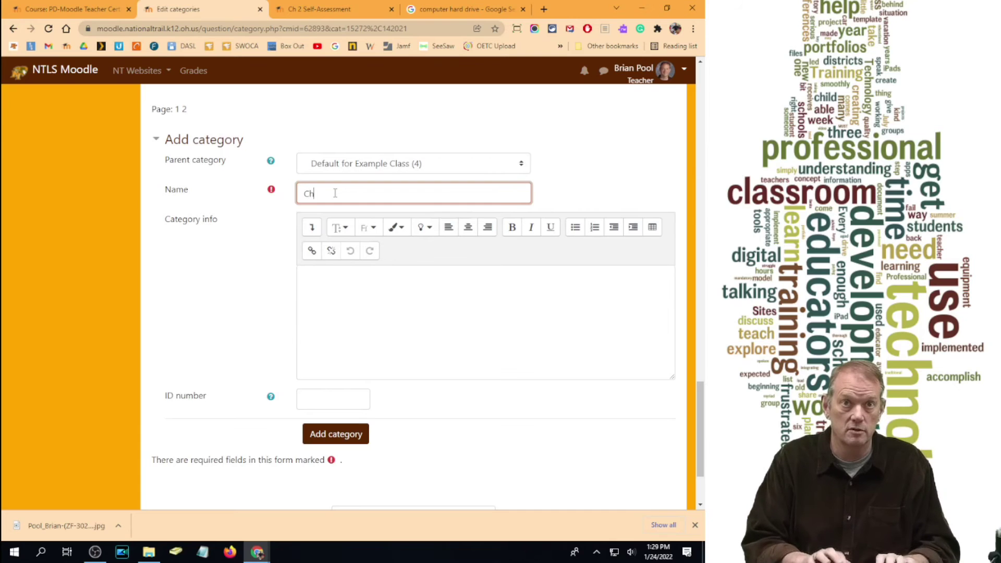
pyautogui.click(335, 434)
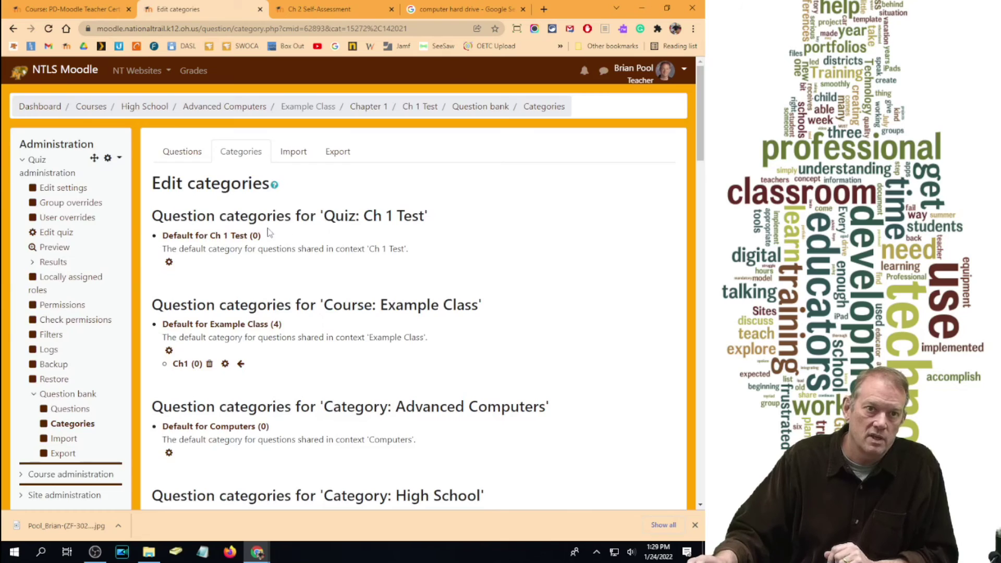
# - Move all questions in Default for Example Class to the Ch1 category and open the question bank's category selection
pyautogui.scroll(-7, 329, 435)
pyautogui.scroll(7, 272, 238)
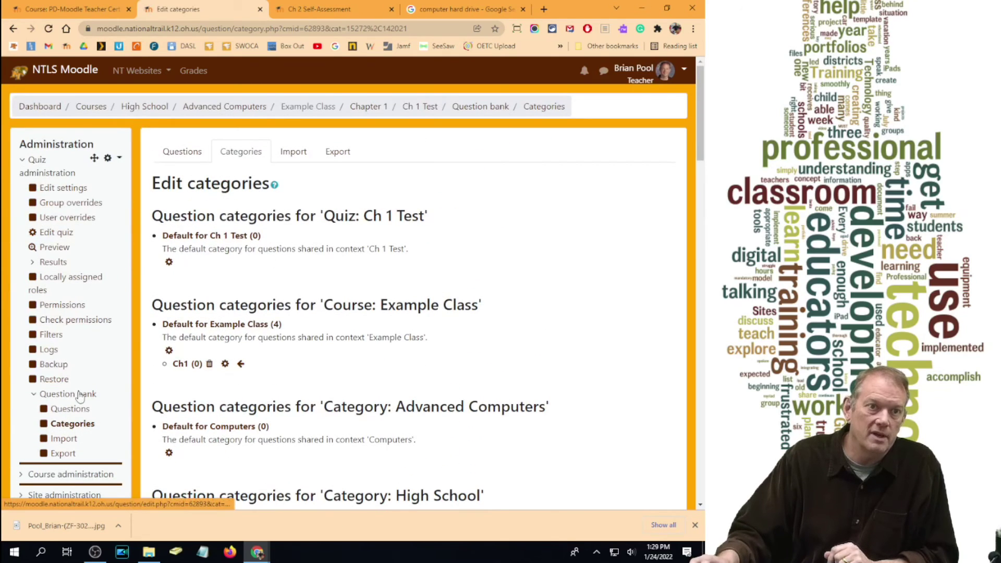
pyautogui.click(79, 410)
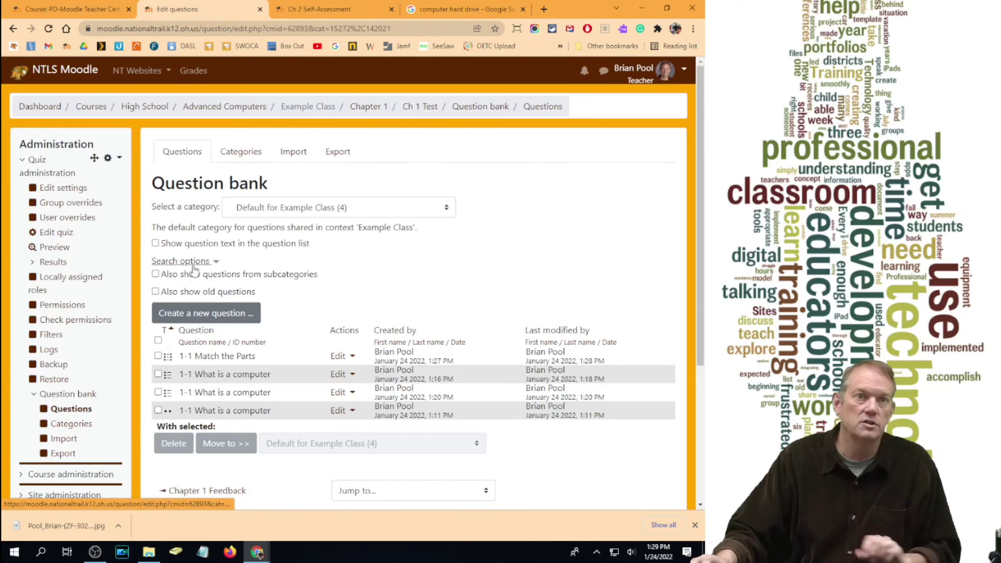
pyautogui.click(158, 341)
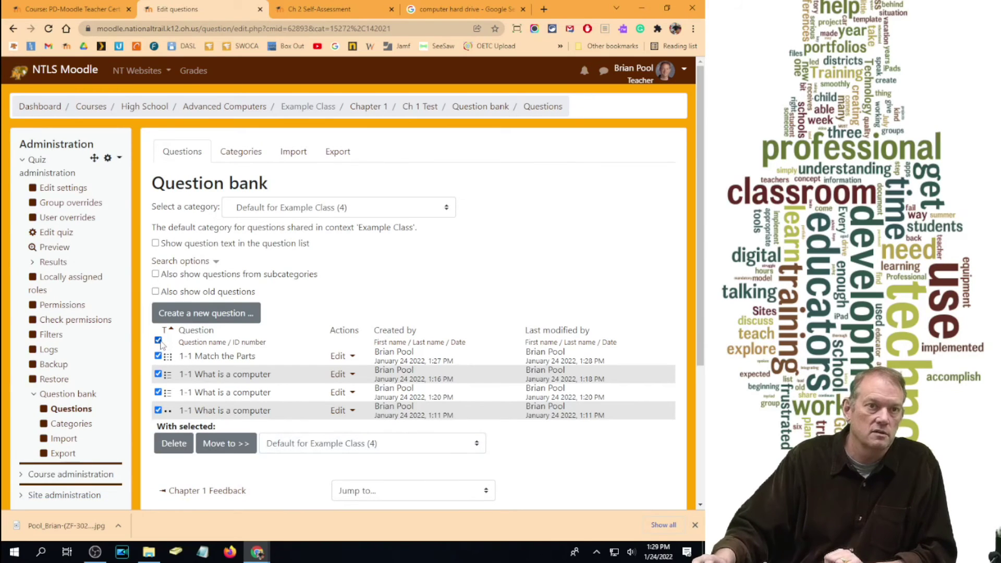
pyautogui.click(292, 444)
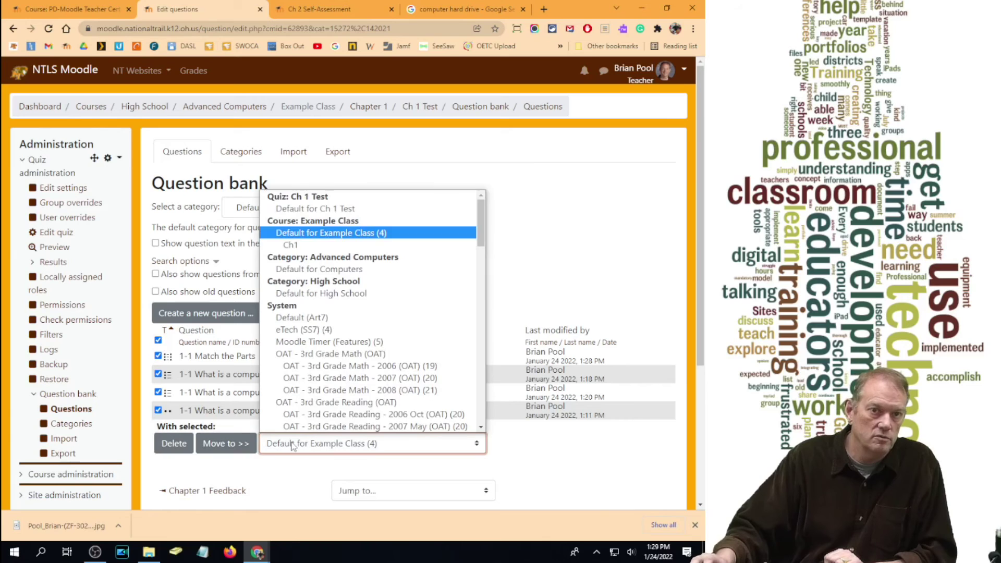
pyautogui.click(290, 245)
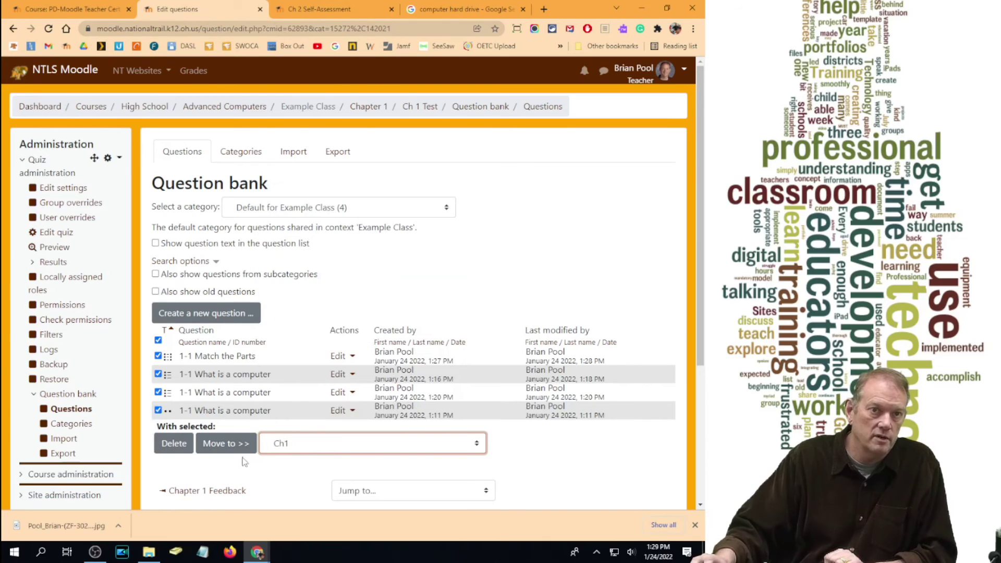
pyautogui.click(226, 443)
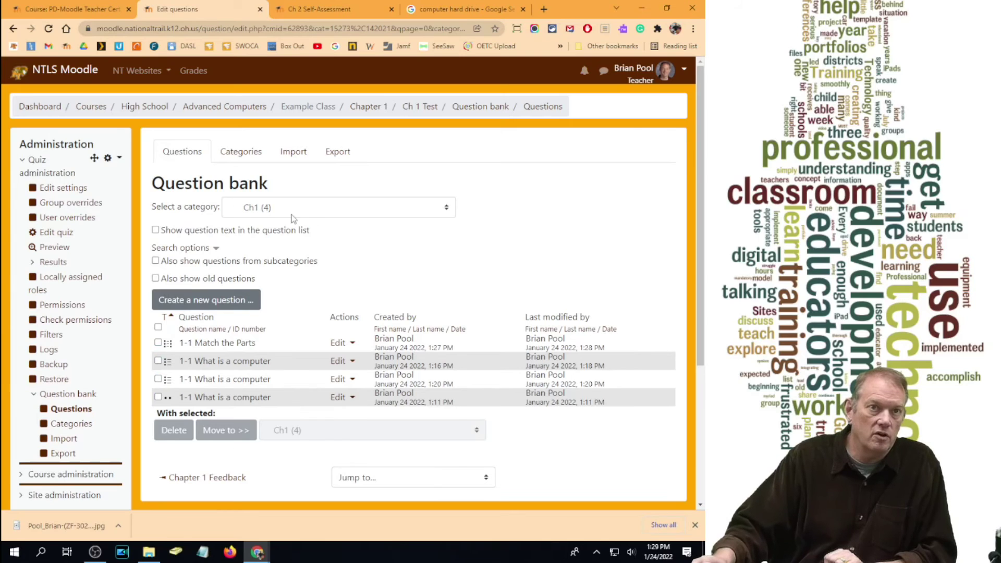
pyautogui.click(311, 214)
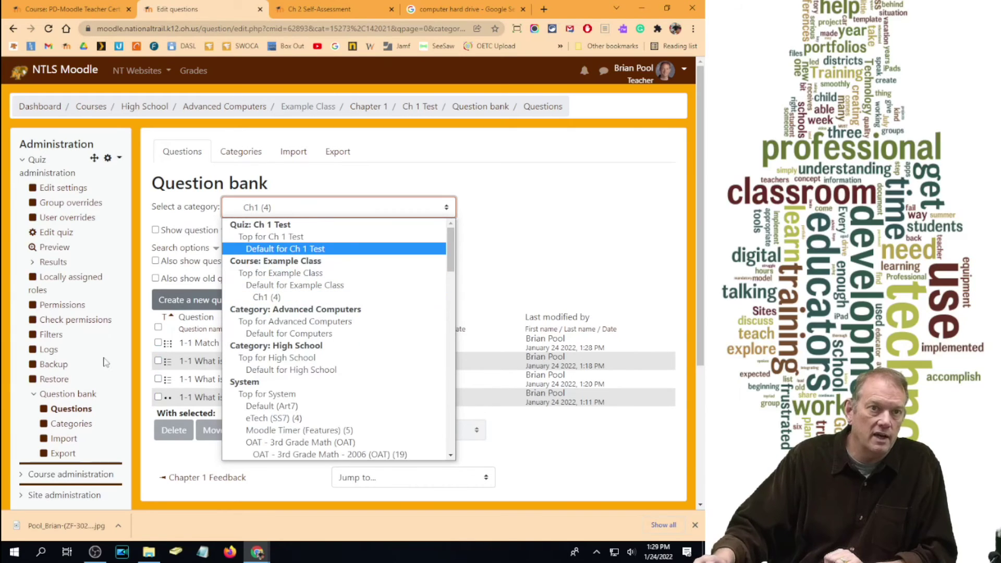
# - Add a question bank category named "Ch2" under the parent category Top for Example Class
pyautogui.click(73, 425)
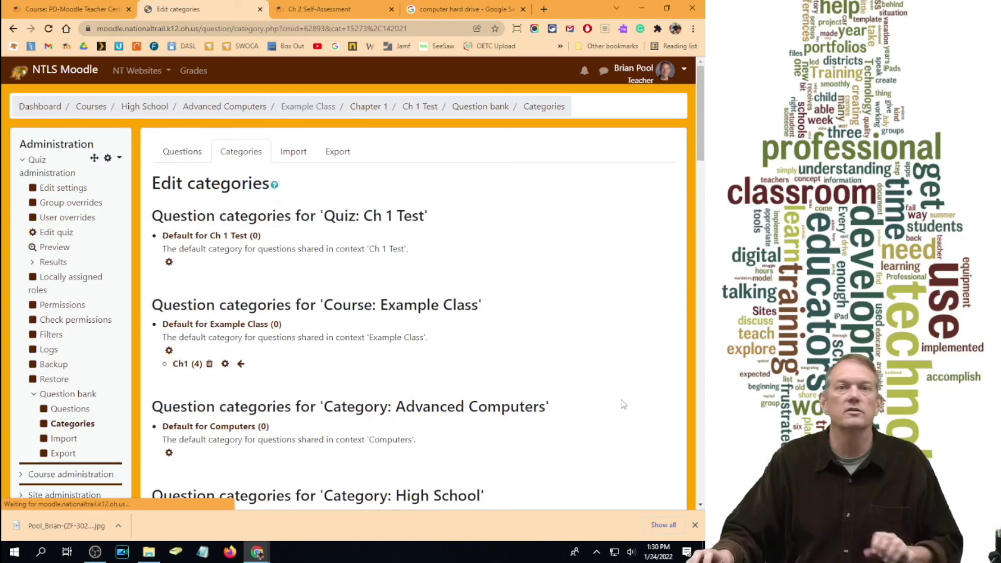
pyautogui.scroll(-20, 534, 404)
pyautogui.scroll(-5, 534, 401)
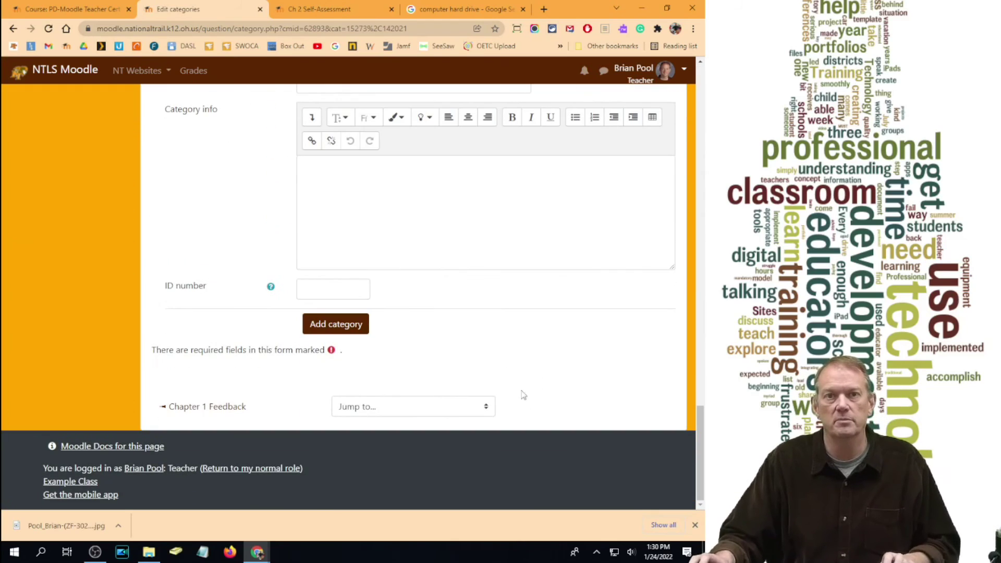
pyautogui.scroll(4, 463, 306)
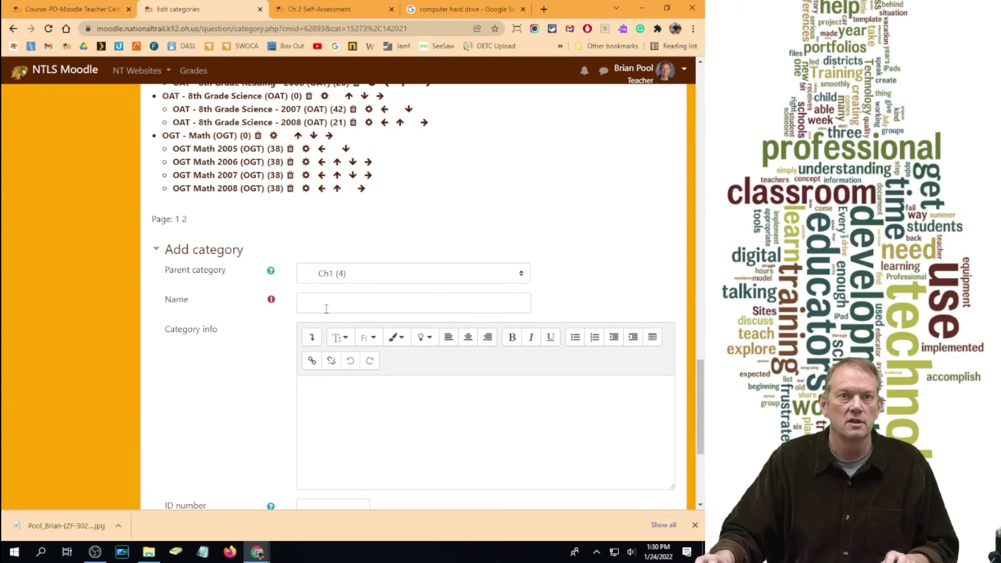
pyautogui.click(353, 274)
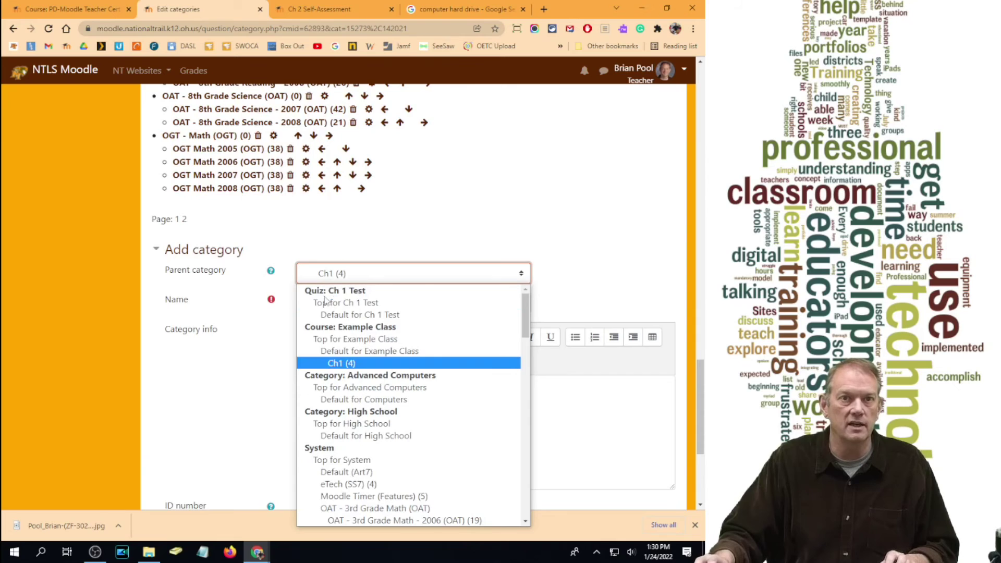
pyautogui.click(326, 339)
pyautogui.click(331, 301)
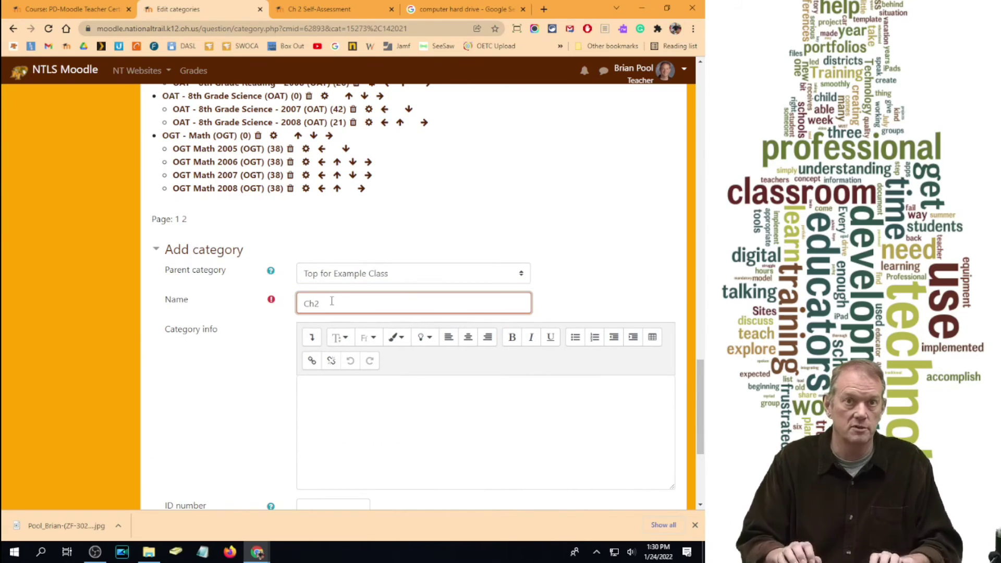
pyautogui.scroll(-4, 612, 346)
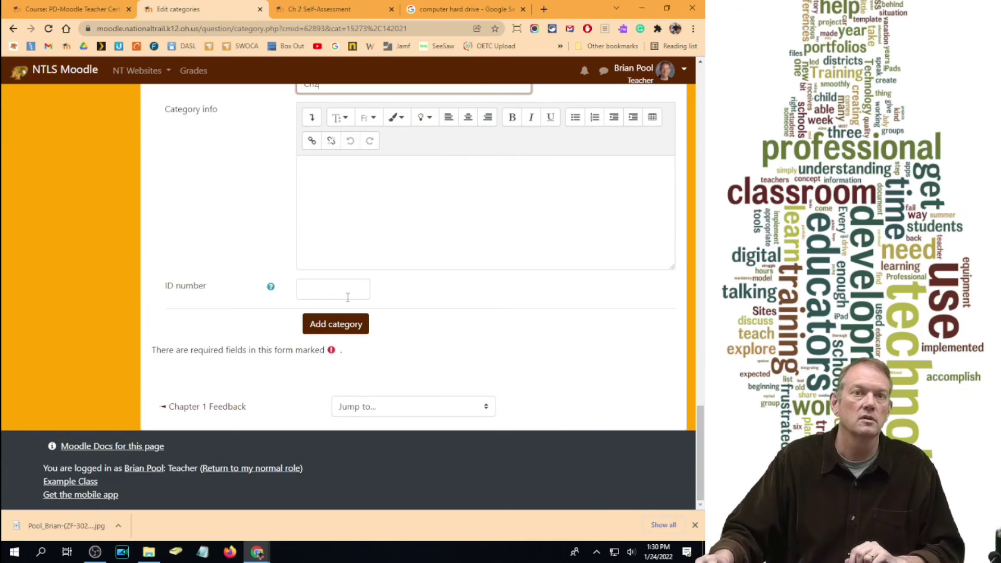
pyautogui.click(337, 328)
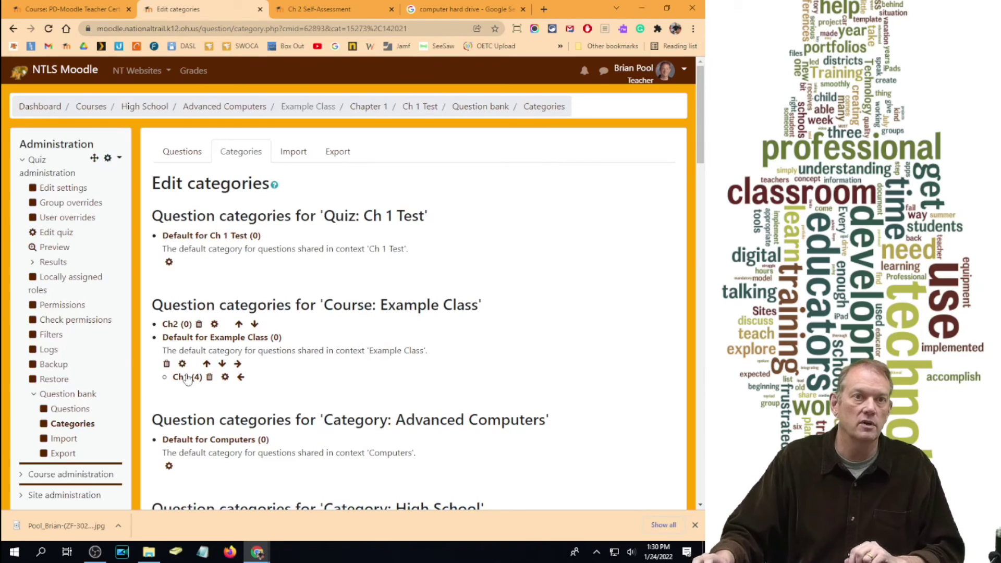
# - Move the Ch2 category below Default for Example Class and promote Ch1 out of Default for Example Class to the same level as Ch2
pyautogui.click(254, 325)
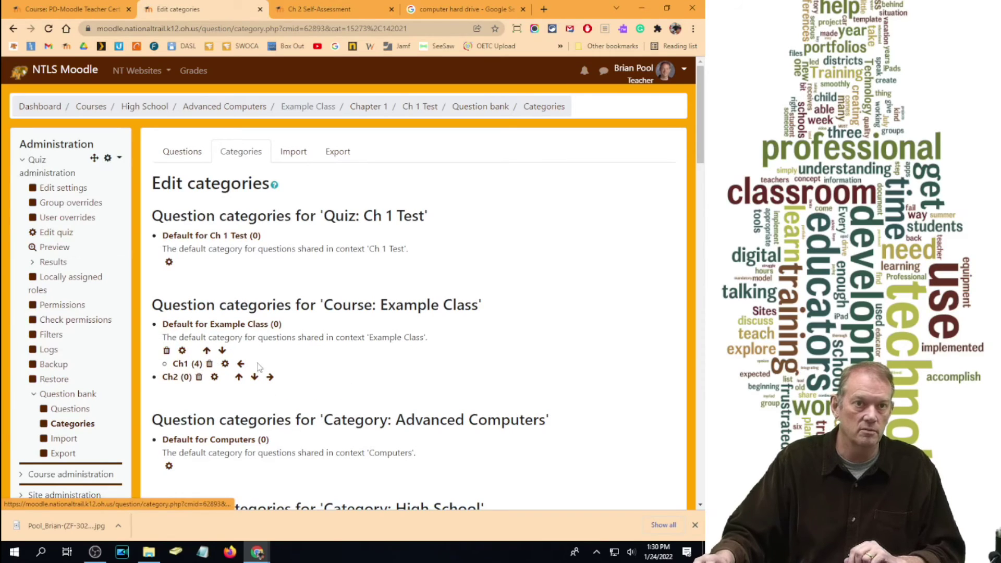
pyautogui.click(242, 364)
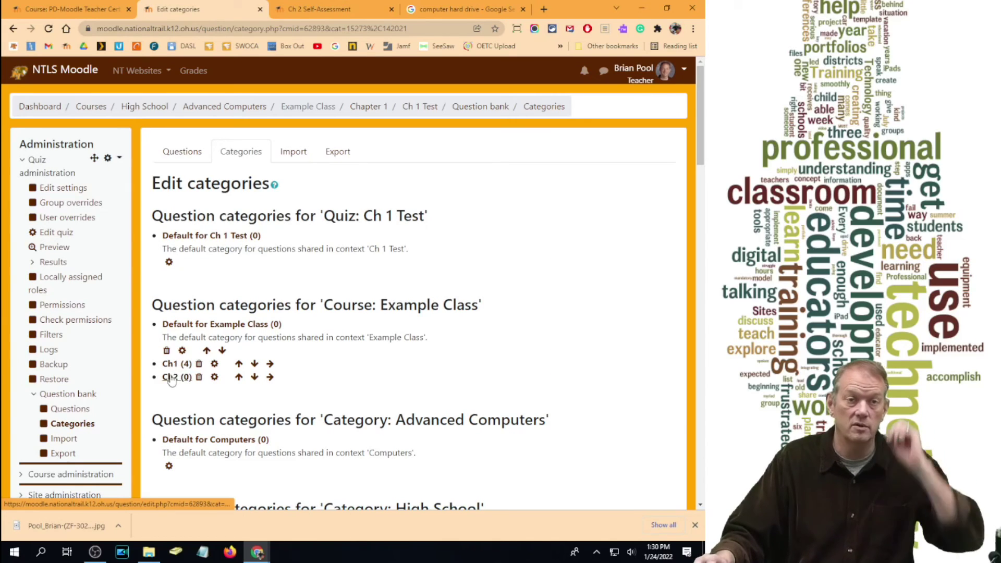
# - Add a question bank category named "Ch3" under the parent category Default for Example Class
pyautogui.scroll(-20, 270, 407)
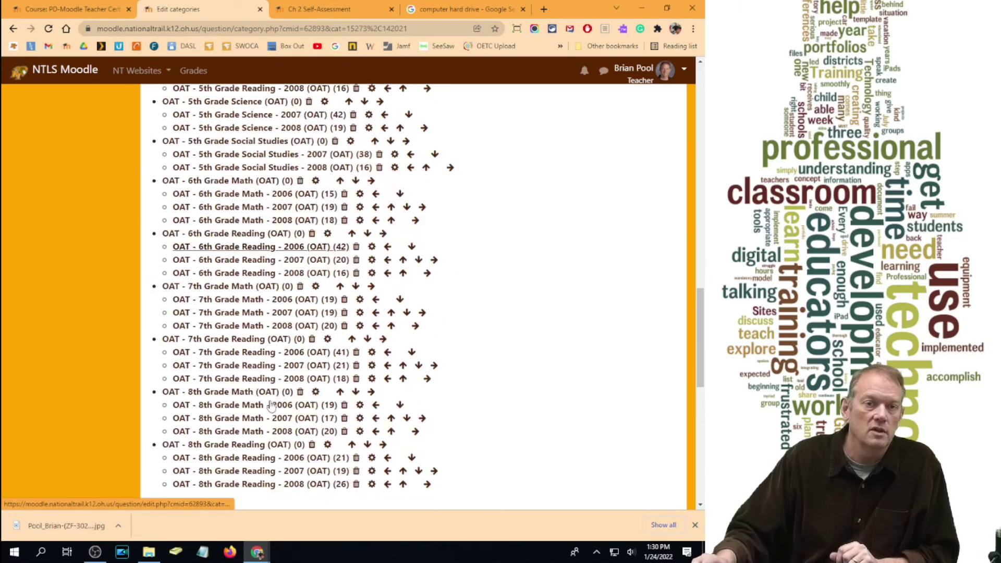
pyautogui.scroll(-10, 271, 406)
pyautogui.scroll(5, 338, 271)
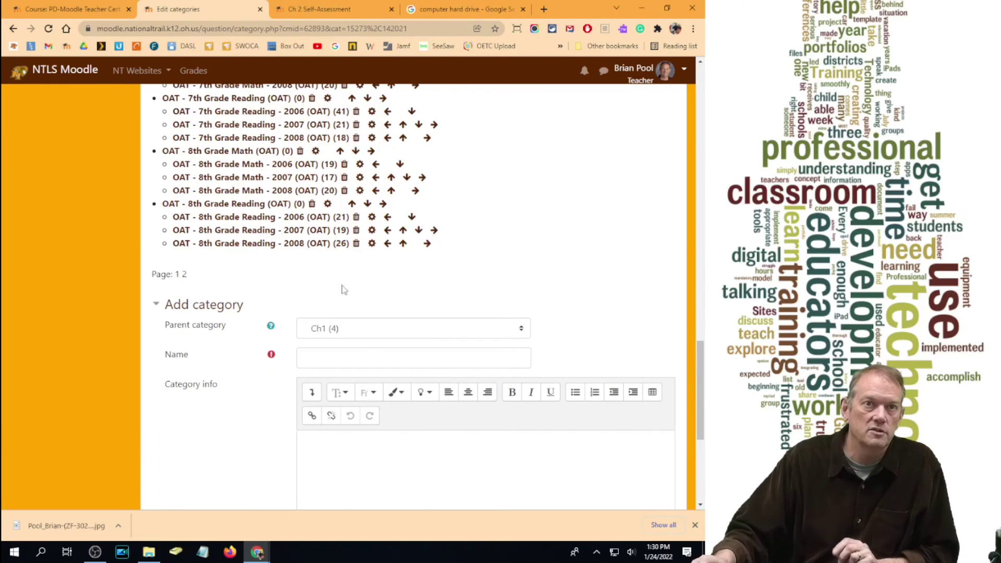
pyautogui.click(334, 357)
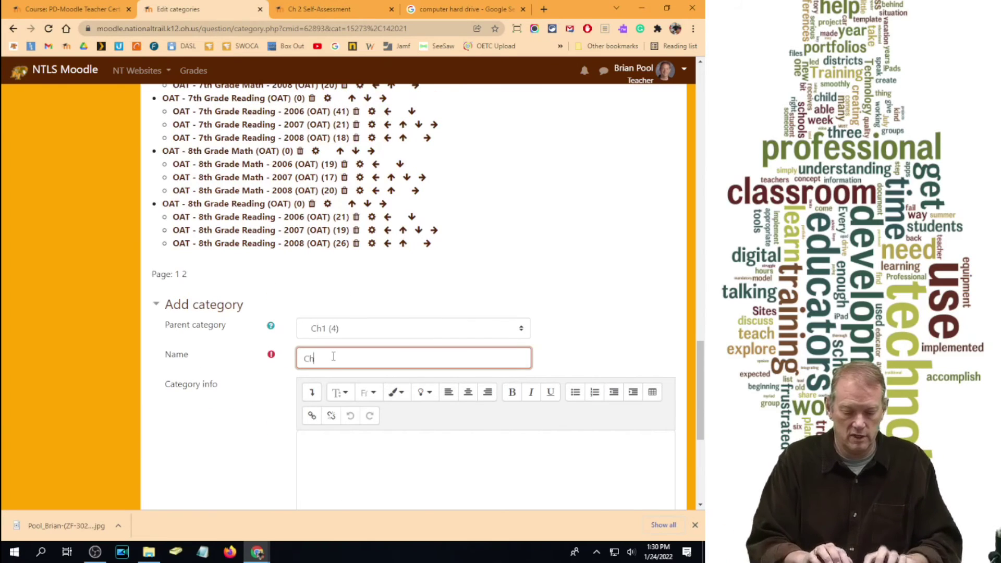
pyautogui.click(350, 331)
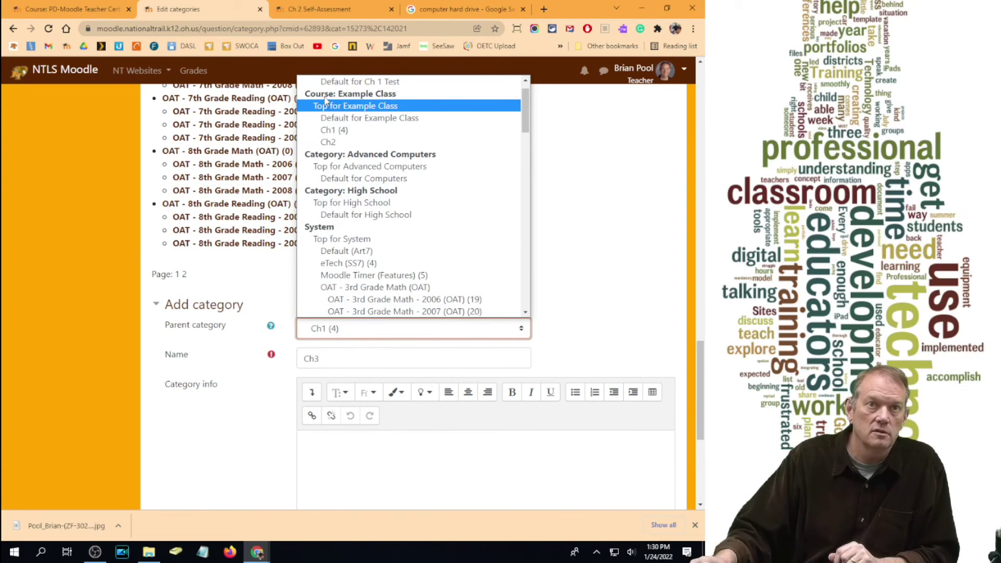
pyautogui.click(334, 107)
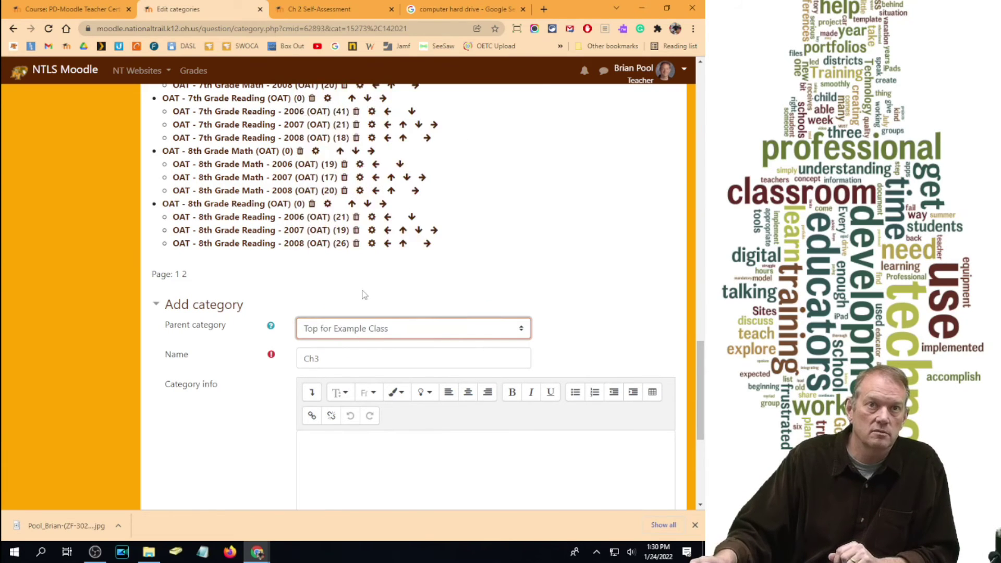
pyautogui.click(418, 330)
pyautogui.click(365, 142)
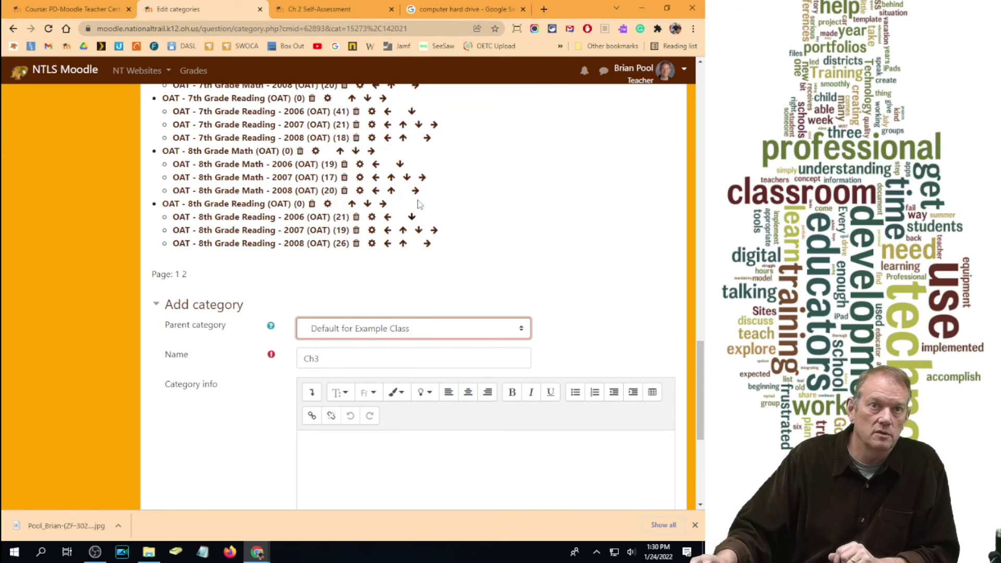
pyautogui.scroll(-5, 383, 406)
pyautogui.click(340, 324)
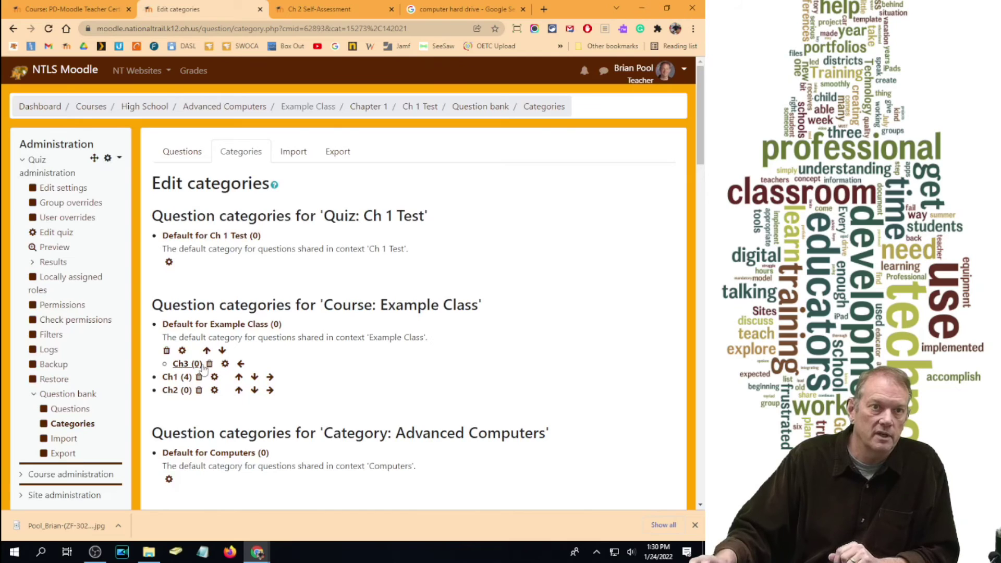
# - Promote Ch3 to the same level as Ch1 and Ch2 and reorder it to follow Ch2
pyautogui.click(241, 363)
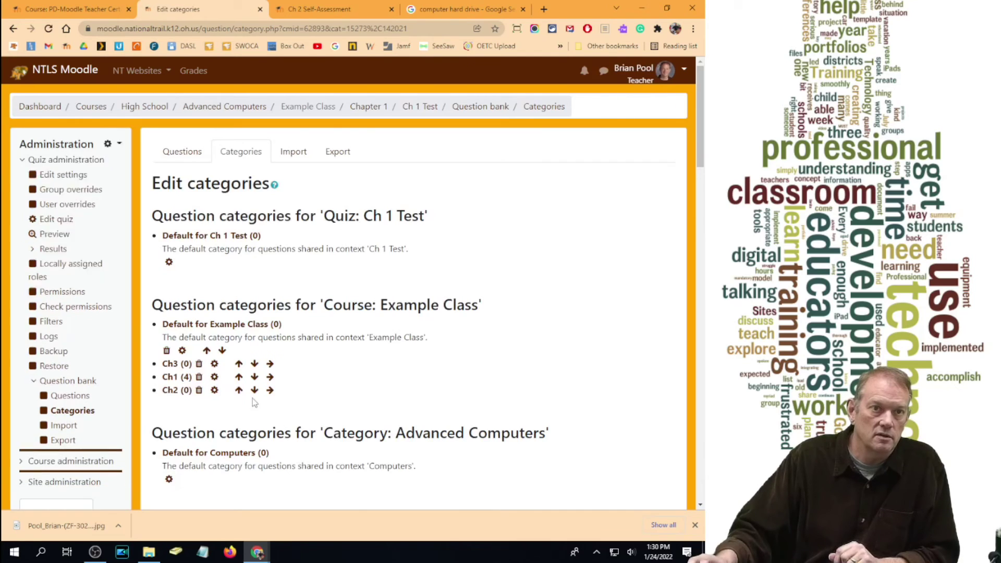
pyautogui.click(254, 364)
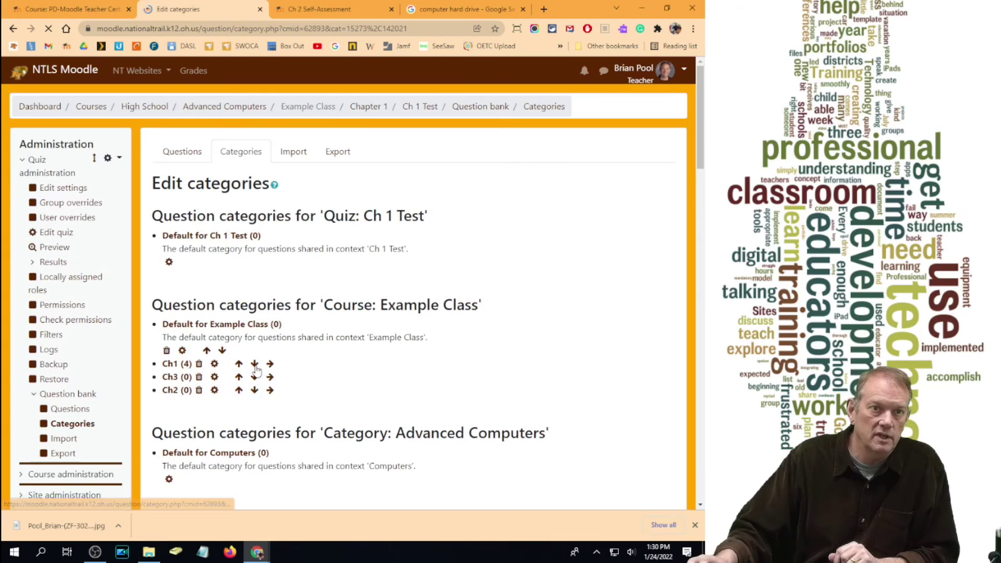
pyautogui.click(254, 377)
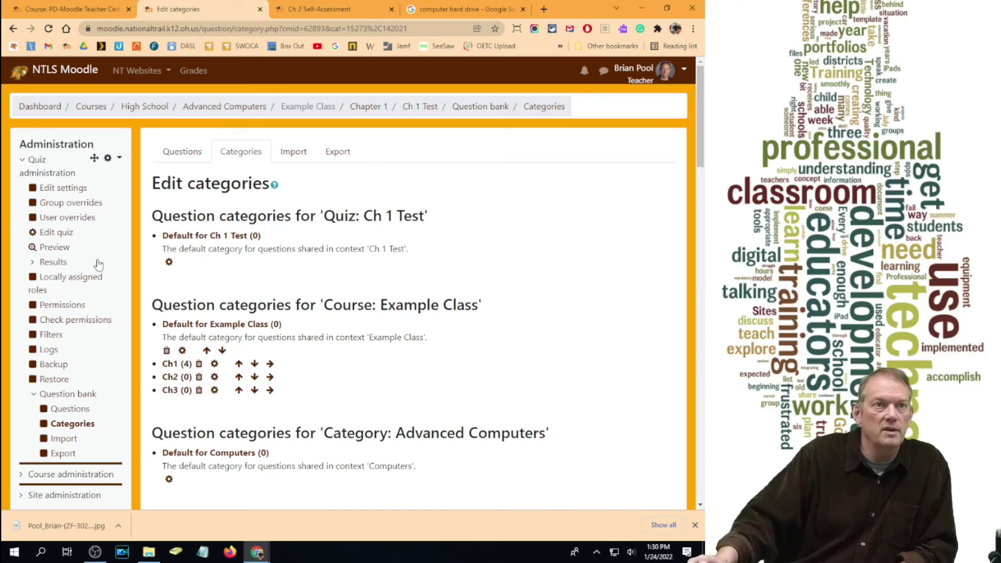
# - Return to editing the Ch 1 Test quiz and browse the Ch1 question bank category for questions to add to page 1
pyautogui.click(64, 232)
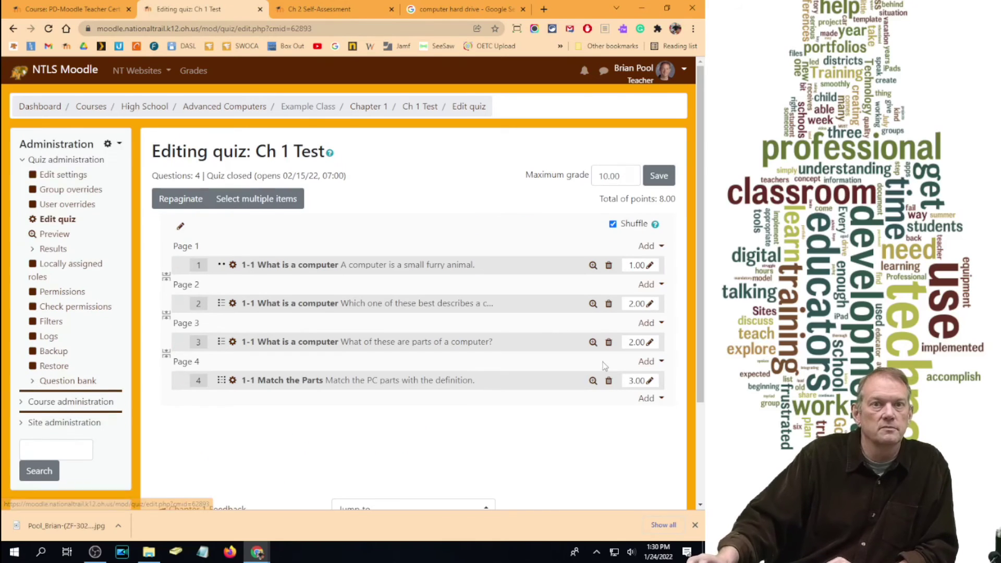
pyautogui.click(652, 246)
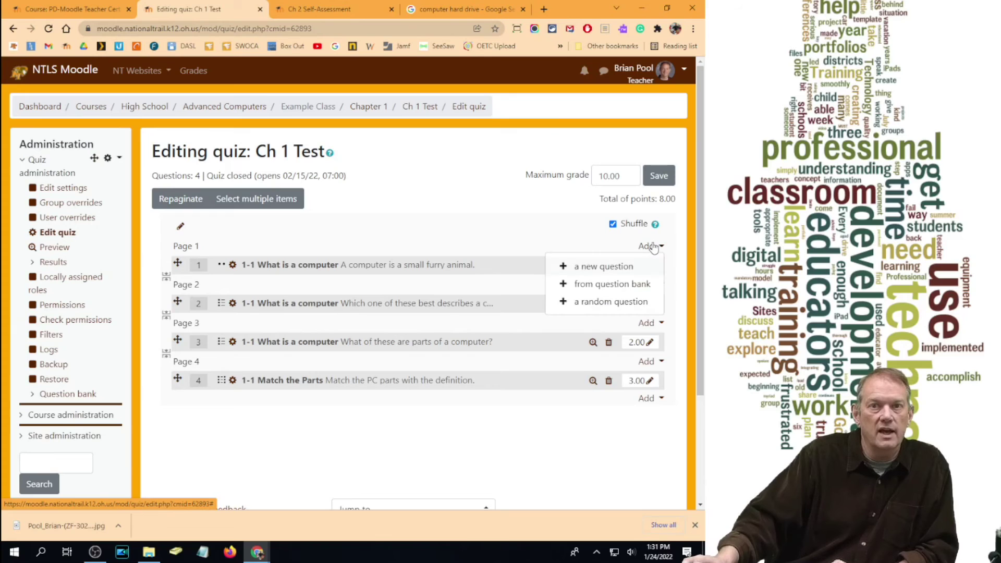
pyautogui.click(617, 285)
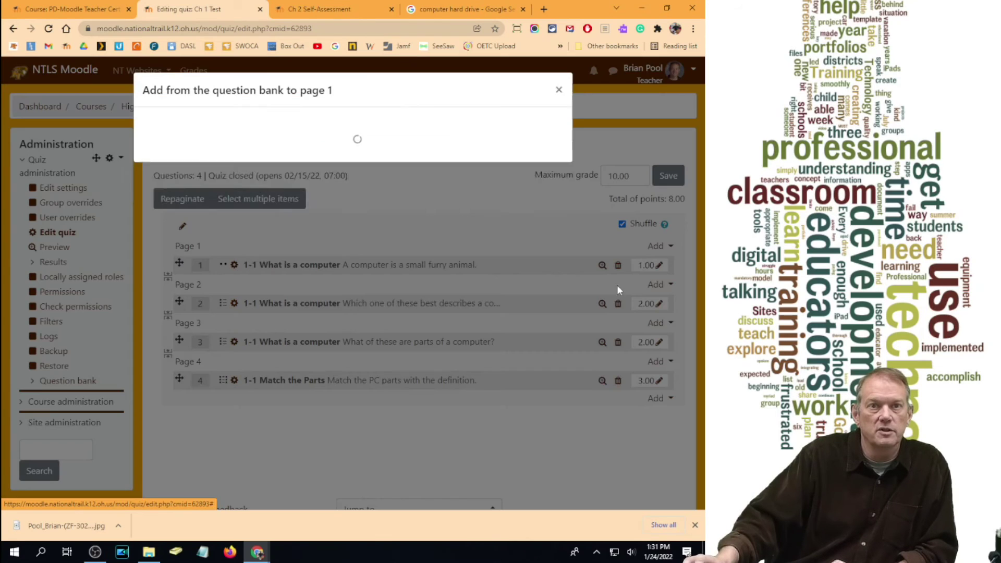
pyautogui.click(313, 130)
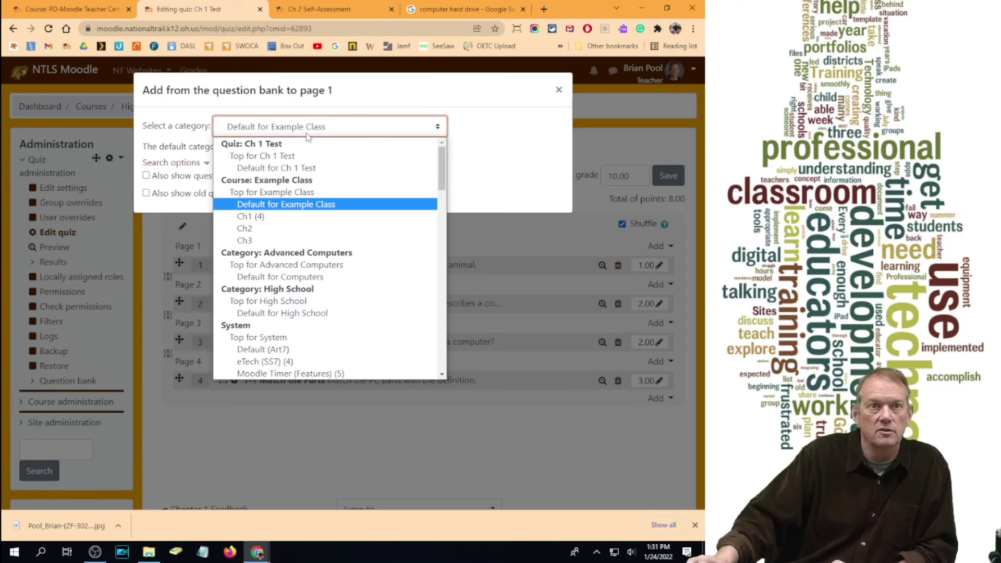
pyautogui.click(280, 218)
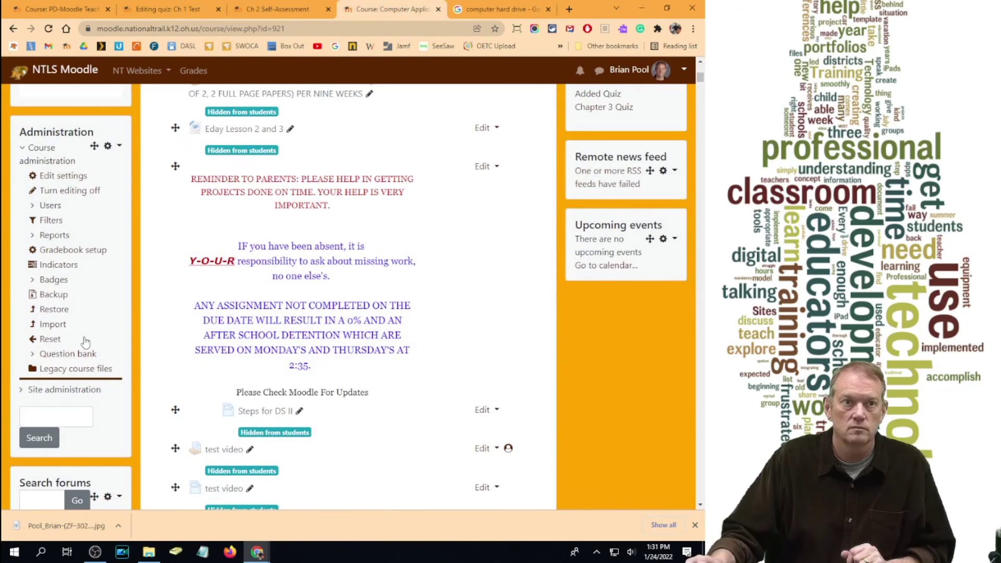
# - Open the Computer Applications 2nd Semester question bank and look through the questions in the CH2 category
pyautogui.click(78, 354)
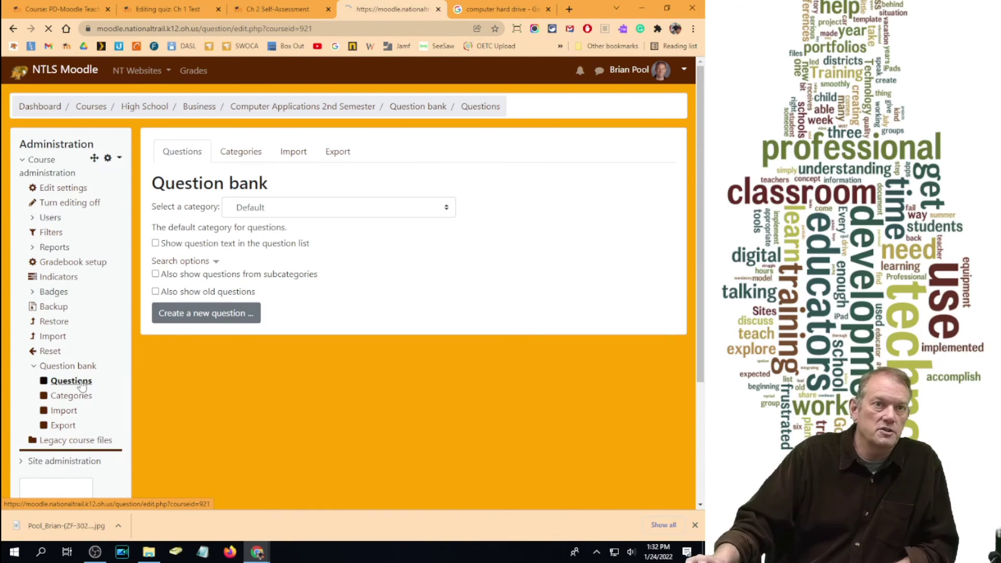
pyautogui.click(306, 207)
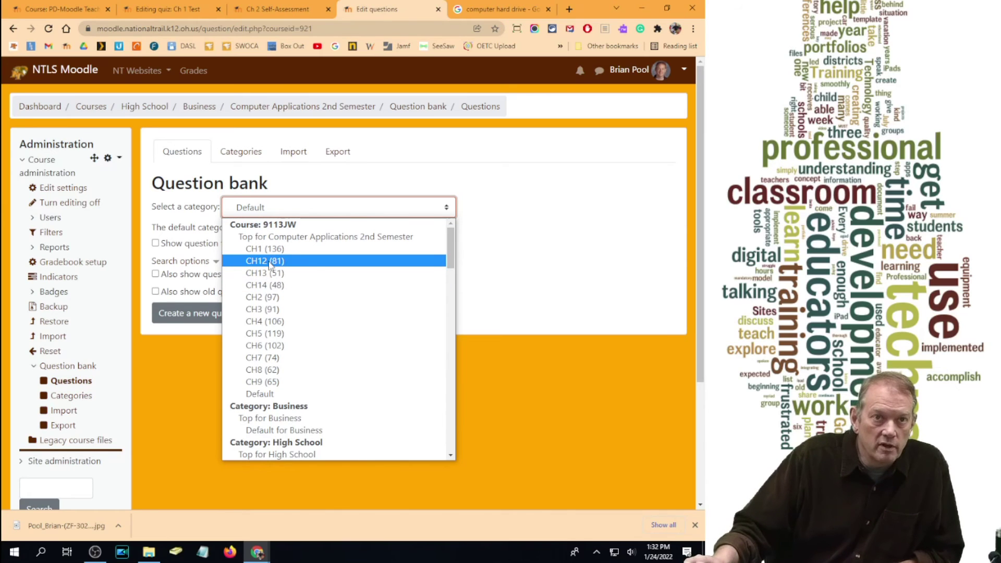
pyautogui.click(291, 299)
pyautogui.scroll(-20, 392, 299)
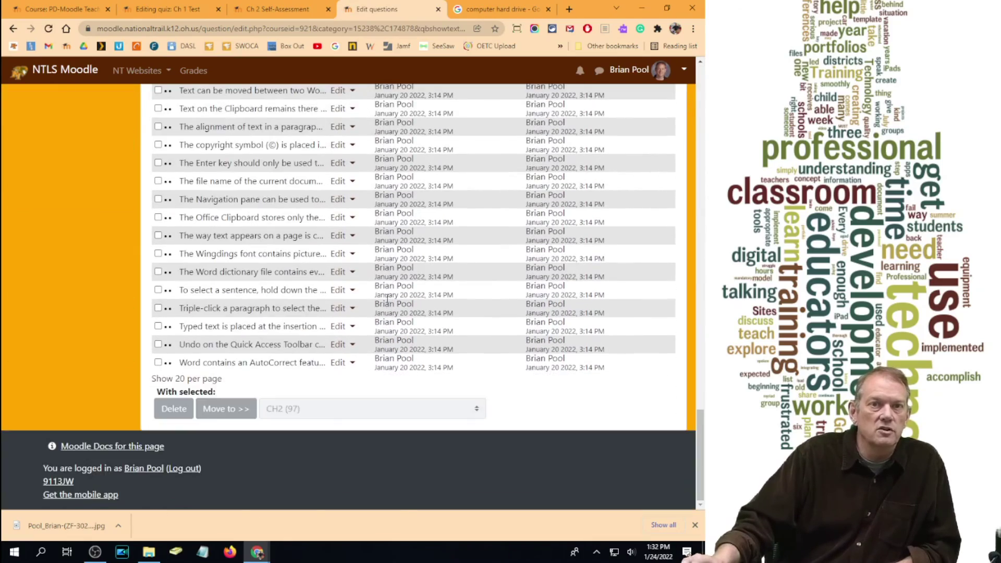
pyautogui.scroll(20, 390, 299)
pyautogui.scroll(3, 381, 295)
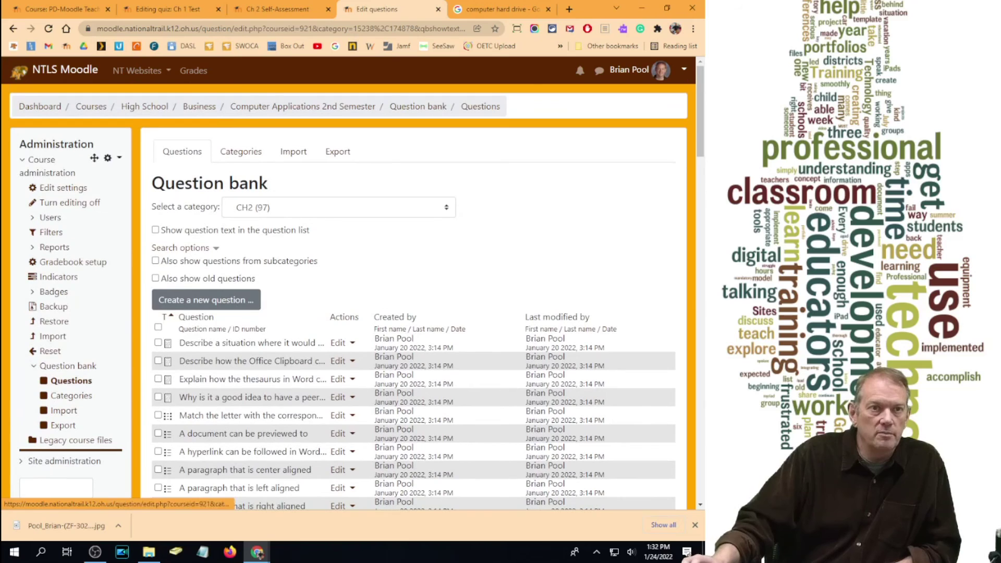
# - Sort the CH2 questions by question name, look through the list, and select the first question
pyautogui.click(215, 333)
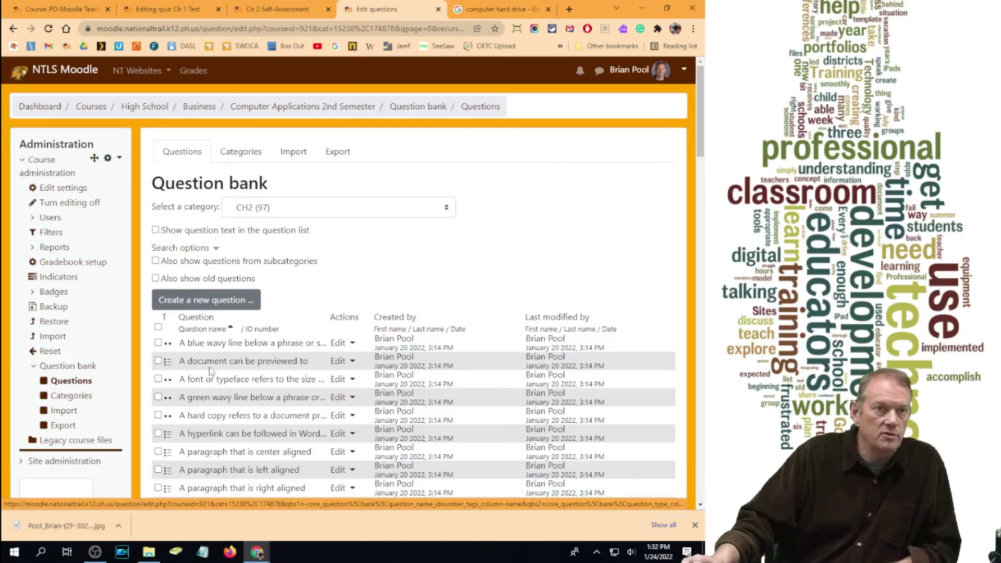
pyautogui.scroll(-7, 214, 360)
pyautogui.scroll(-20, 214, 363)
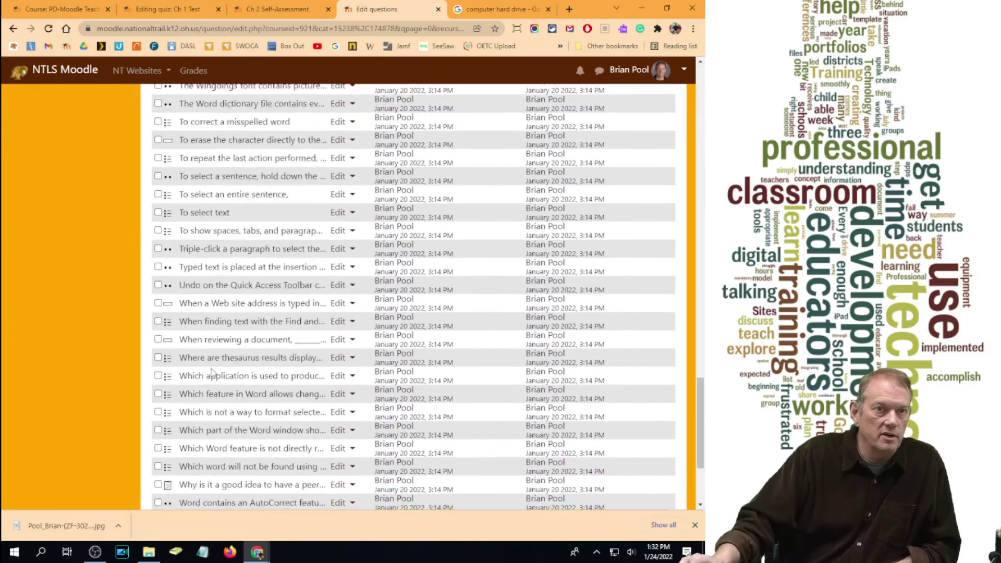
pyautogui.scroll(10, 206, 355)
pyautogui.scroll(15, 206, 355)
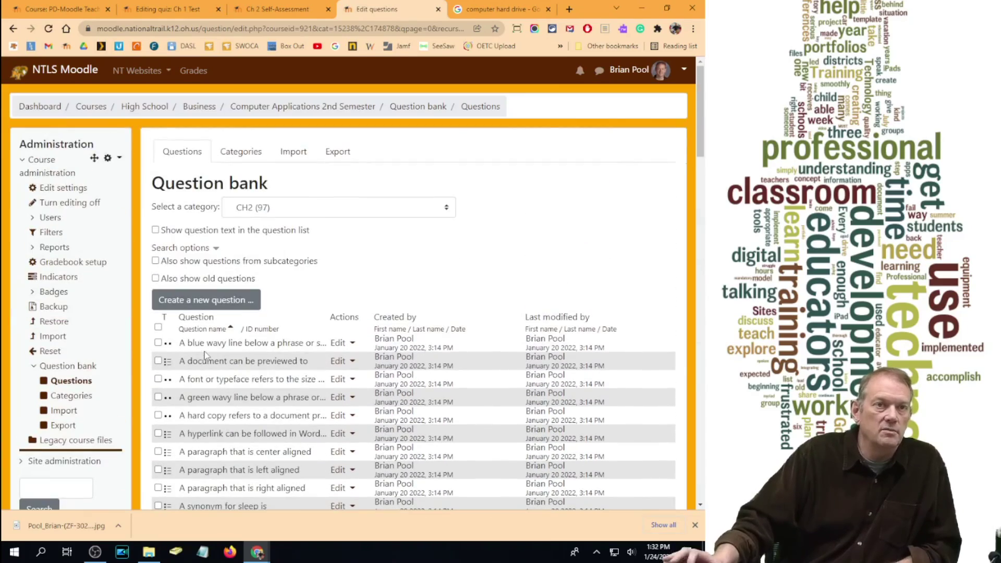
pyautogui.click(158, 342)
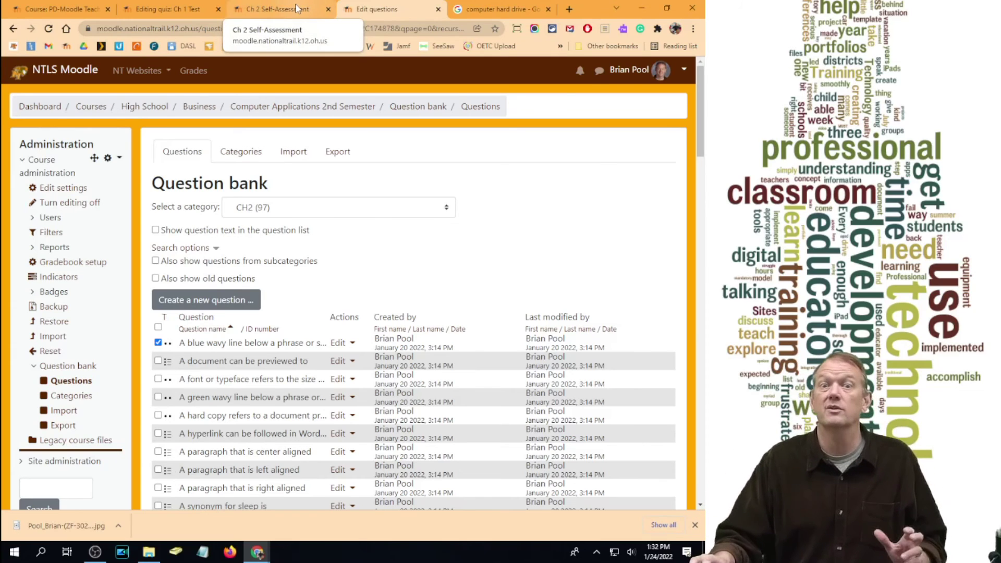
# - Return to the Ch 1 Test quiz, close the question bank dialog without adding questions, and open the quiz's overview page
pyautogui.click(296, 8)
pyautogui.click(174, 9)
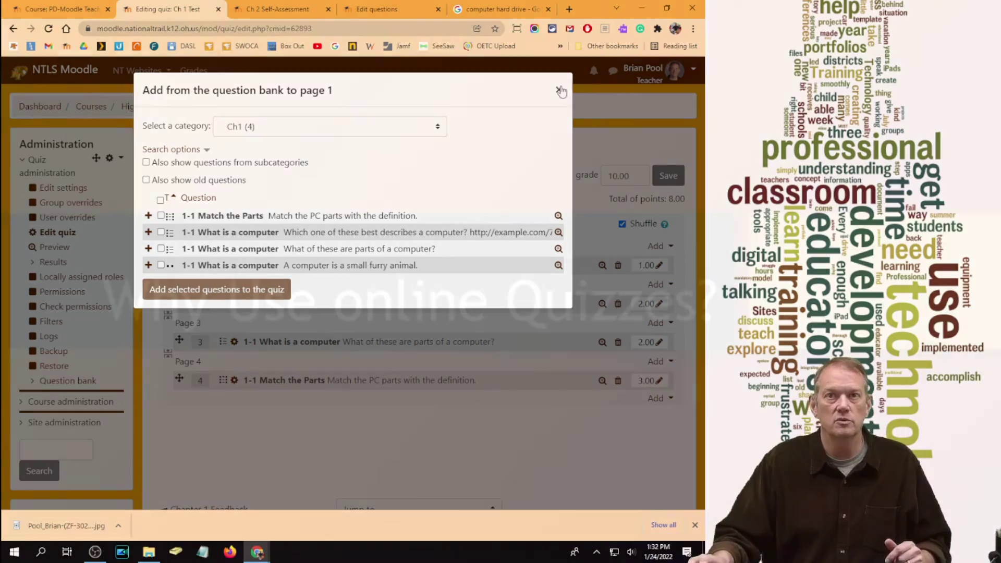
pyautogui.click(558, 89)
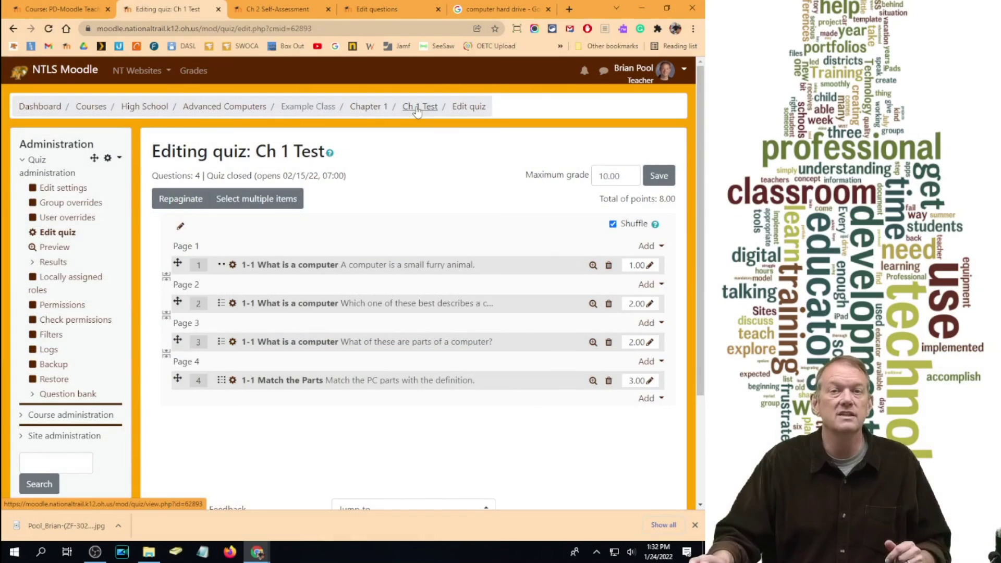
pyautogui.click(417, 107)
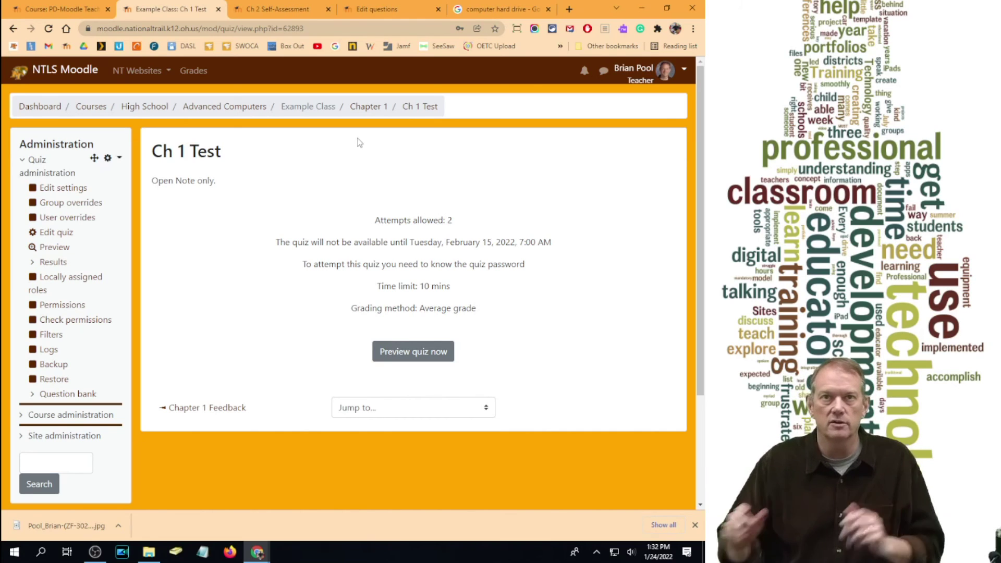
# - Open the Ch 4.1 - The CPU Socket quiz in the Computer Hardware course and follow its link to the Chapter 4 book section
pyautogui.click(275, 10)
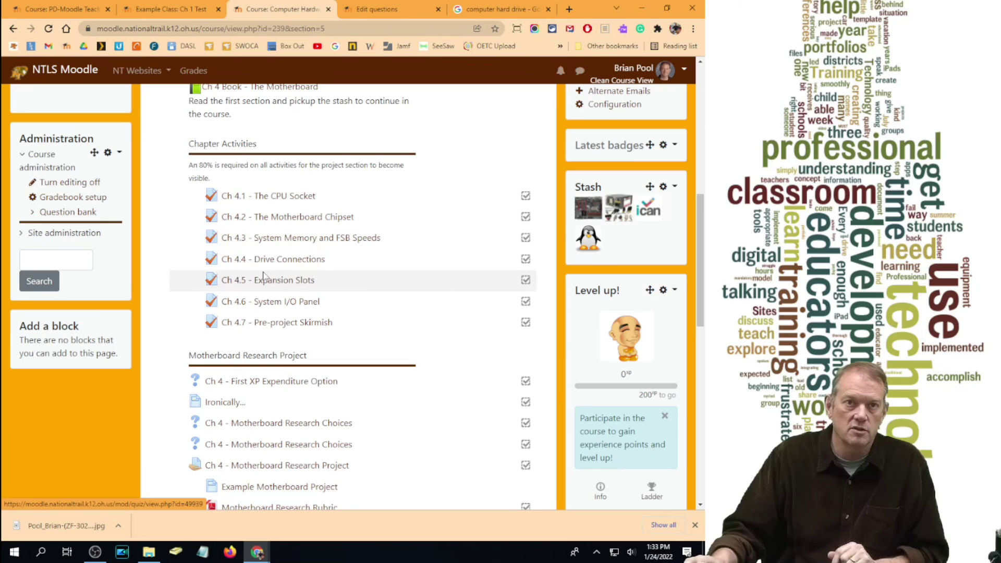
pyautogui.click(284, 196)
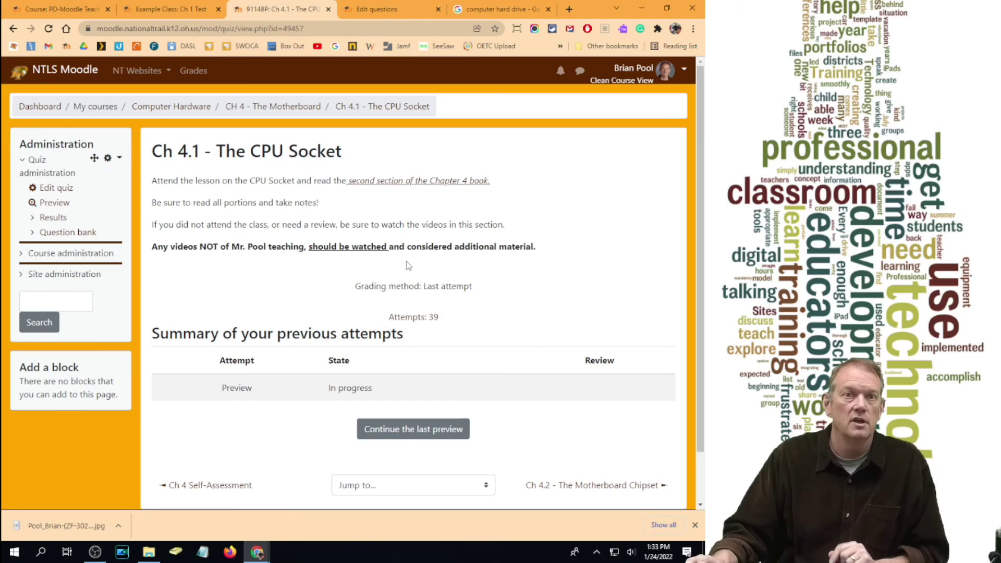
pyautogui.click(396, 184)
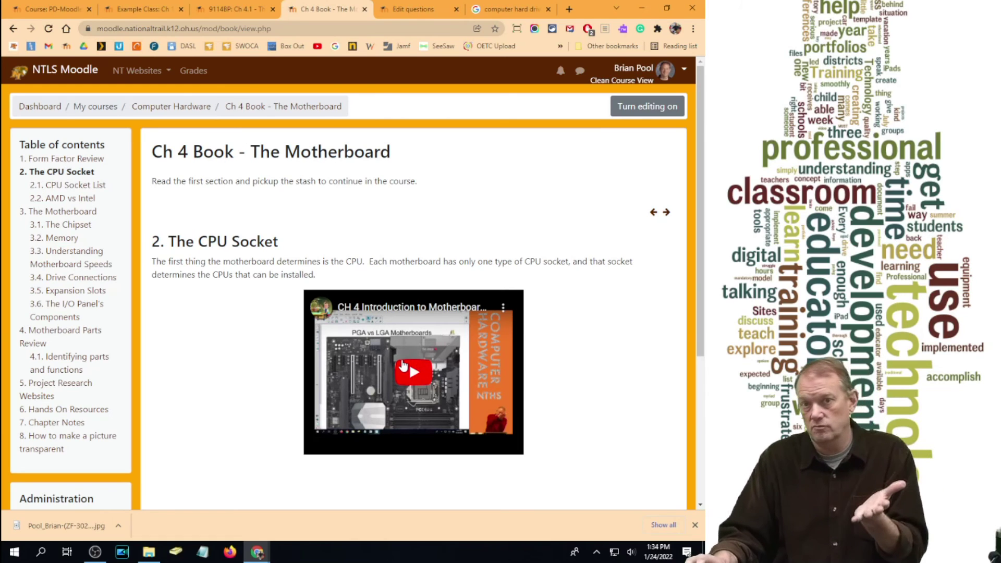
# - Open the AMD vs Intel subchapter of the Ch 4 motherboard book and look through its page
pyautogui.click(78, 186)
pyautogui.click(83, 199)
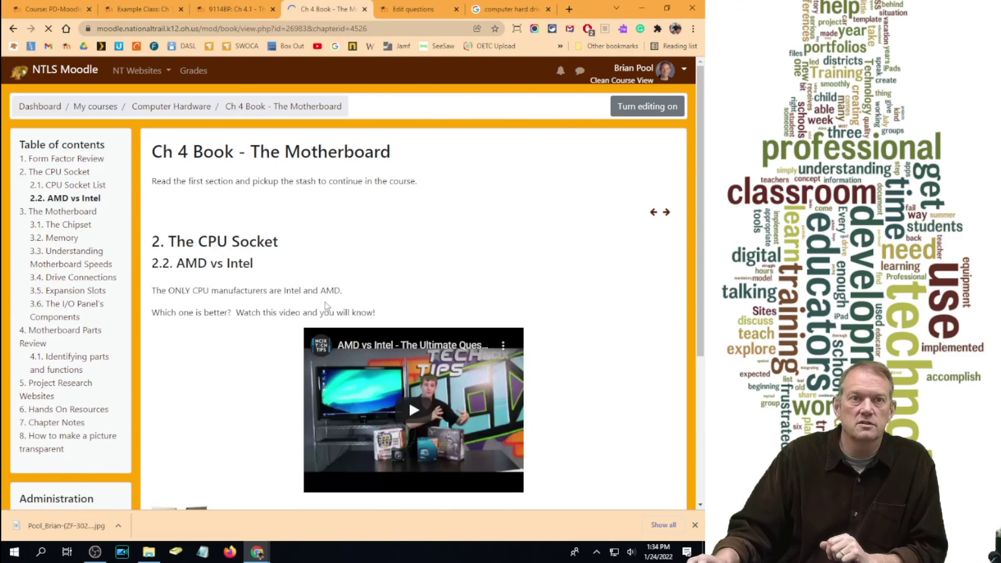
pyautogui.scroll(-4, 325, 304)
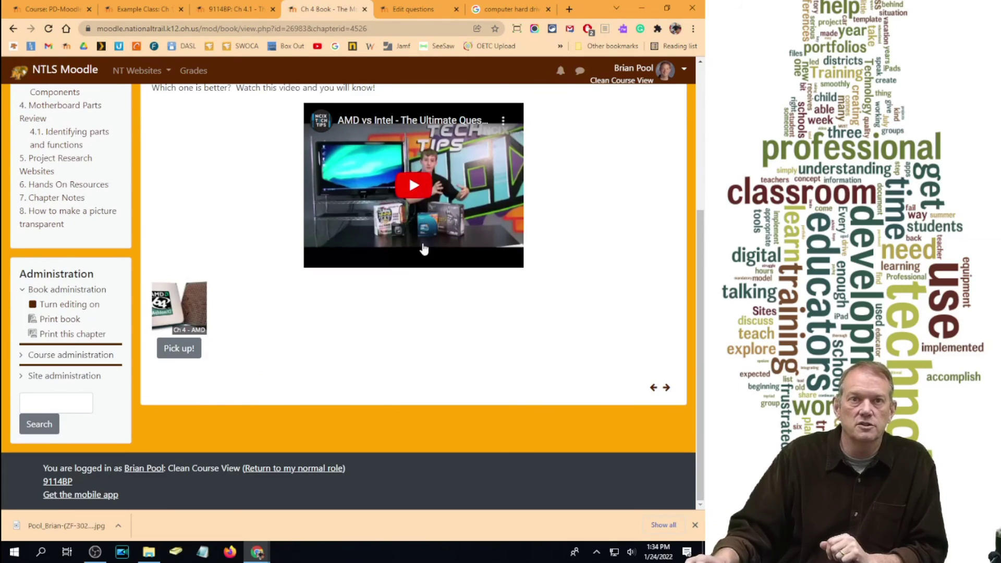
pyautogui.scroll(4, 496, 329)
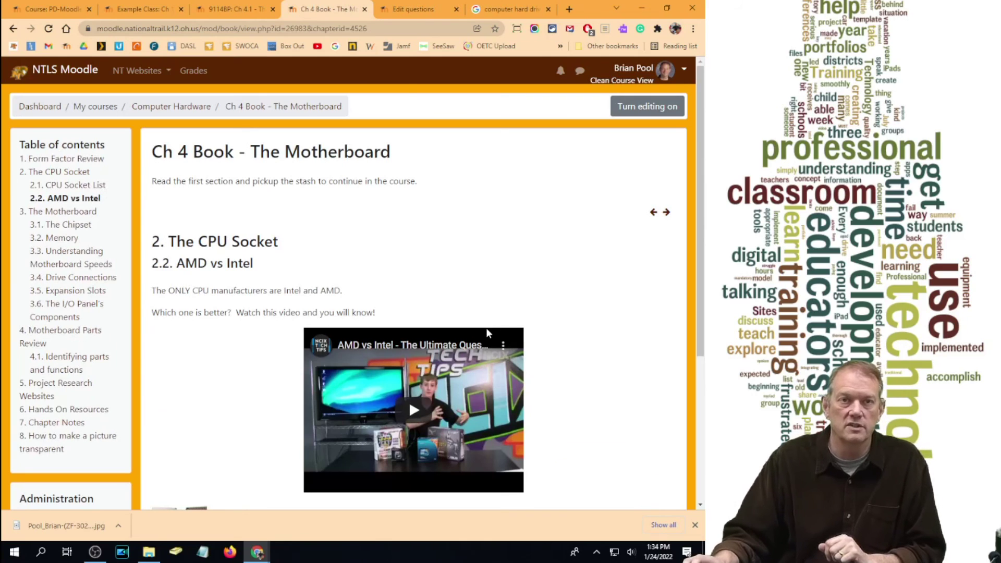
# - Return to the Ch 4.1 - The CPU Socket quiz and open its statistics report for the NT-7-39 group
pyautogui.click(206, 11)
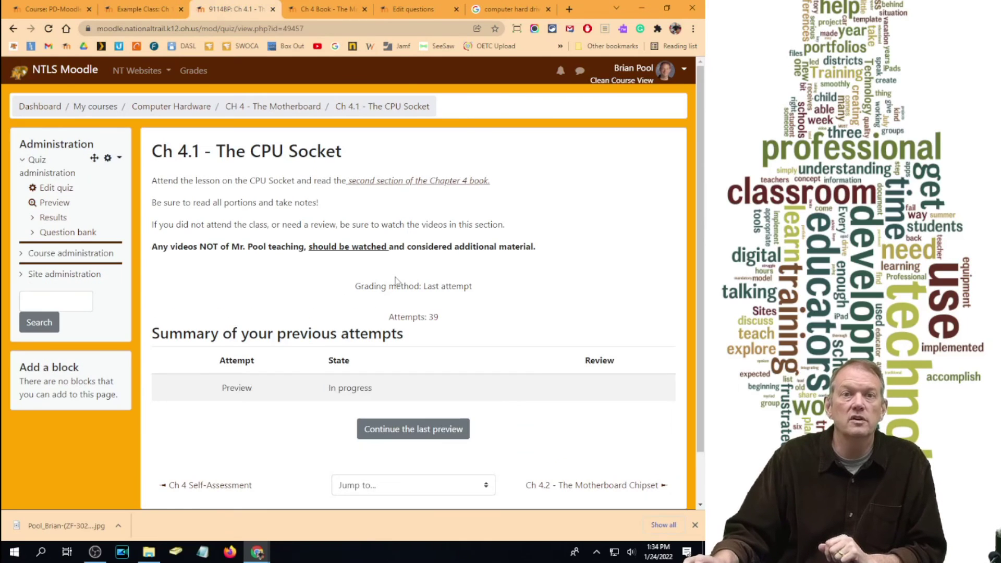
pyautogui.scroll(-2, 402, 284)
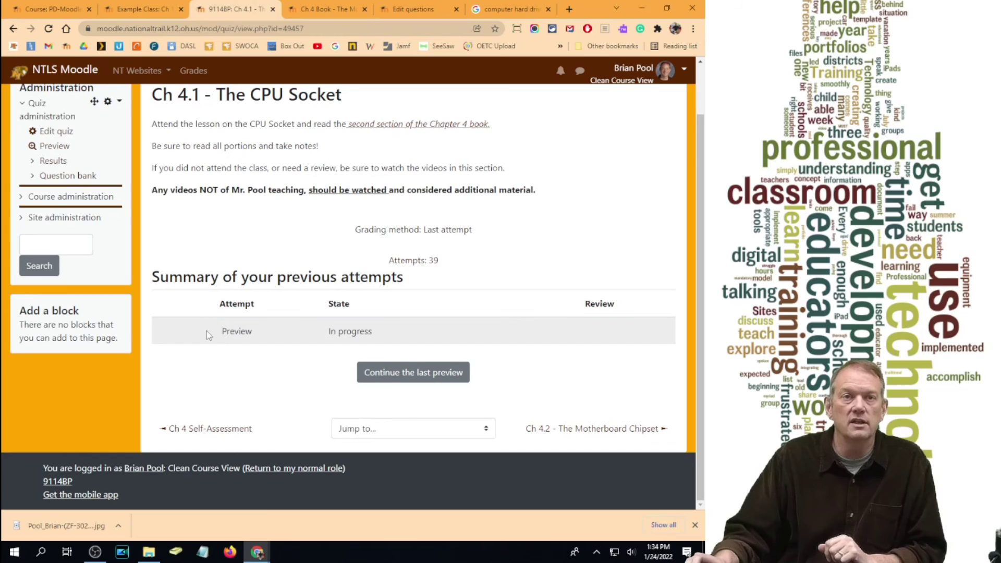
pyautogui.scroll(1, 206, 333)
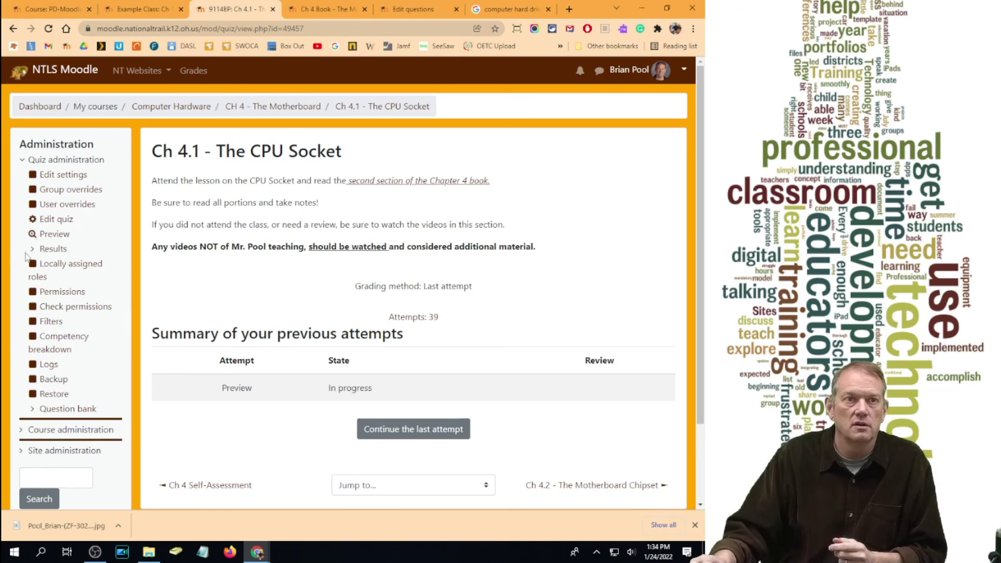
pyautogui.click(53, 249)
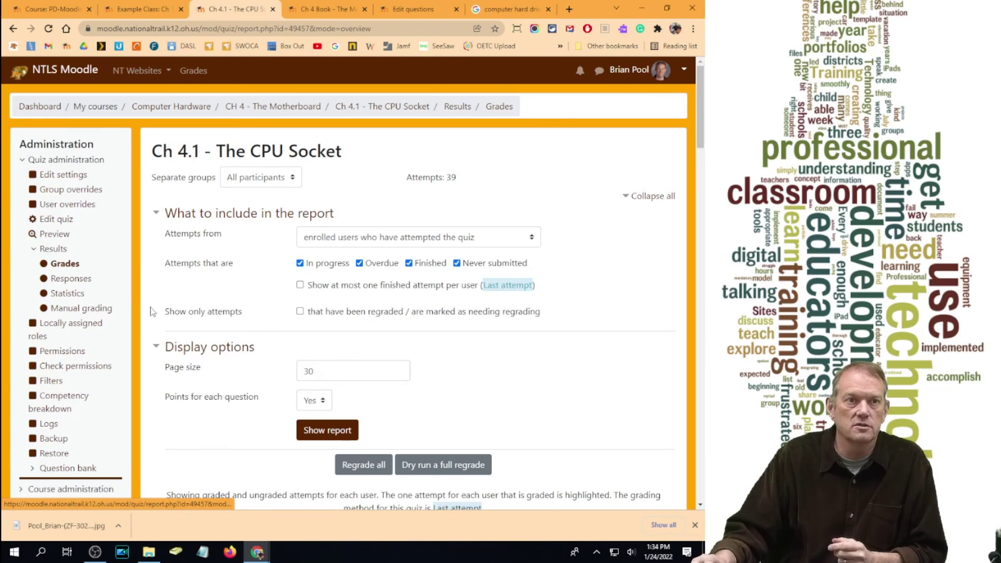
pyautogui.click(68, 294)
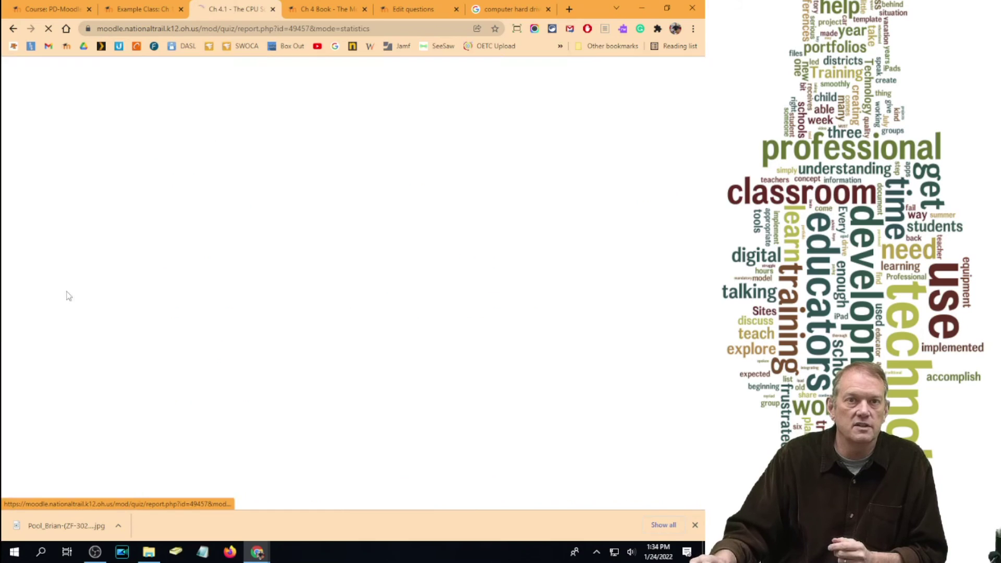
pyautogui.click(263, 177)
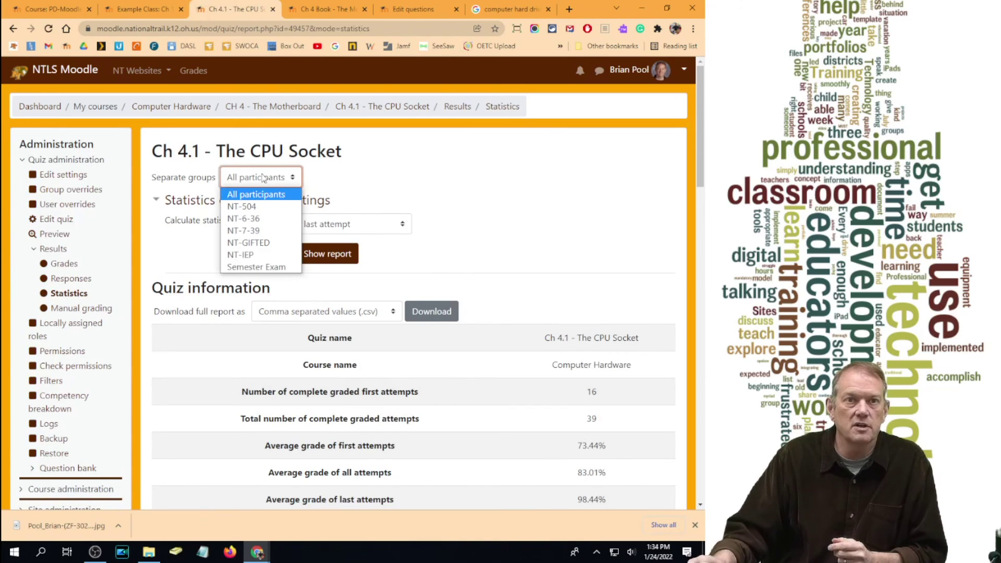
pyautogui.click(243, 230)
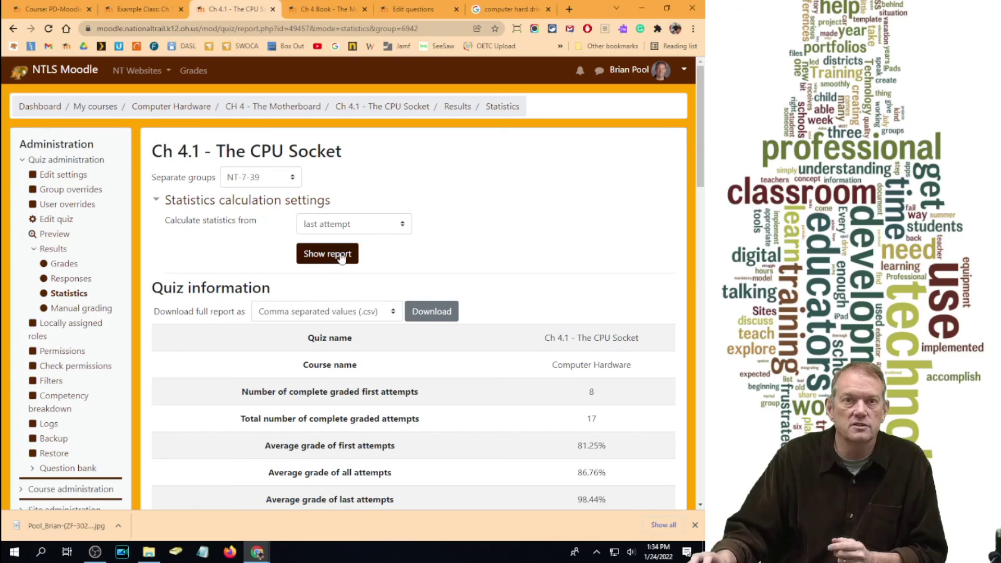
# - Choose first attempts as the basis for the Ch 4.1 statistics and examine the per-question figures
pyautogui.click(336, 223)
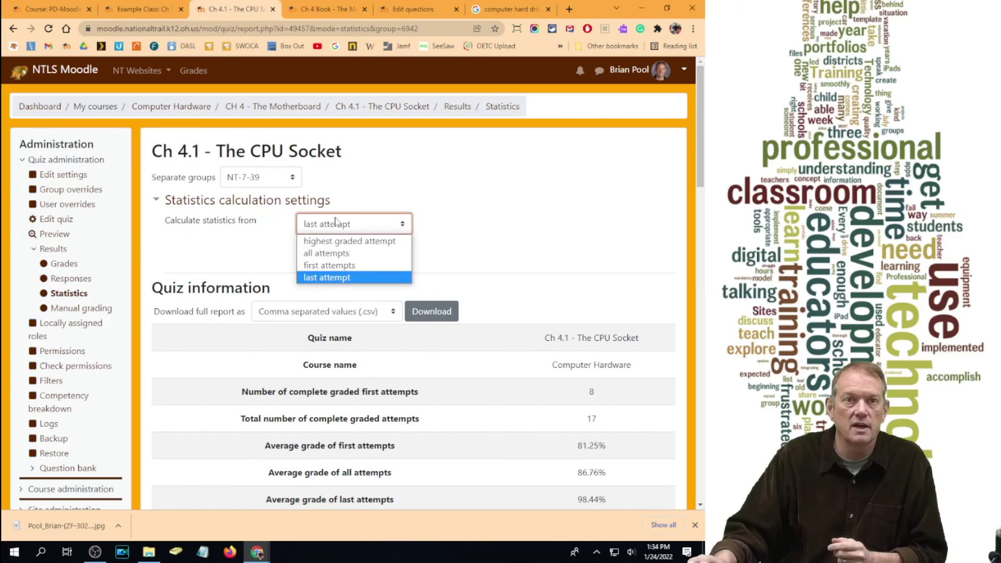
pyautogui.click(334, 265)
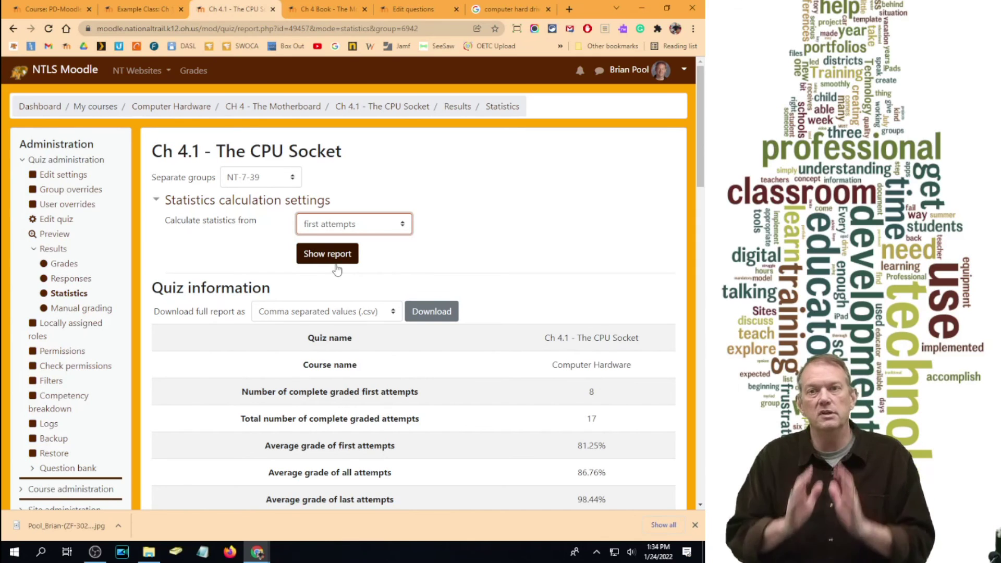
pyautogui.moveTo(704, 135); pyautogui.dragTo(707, 330)
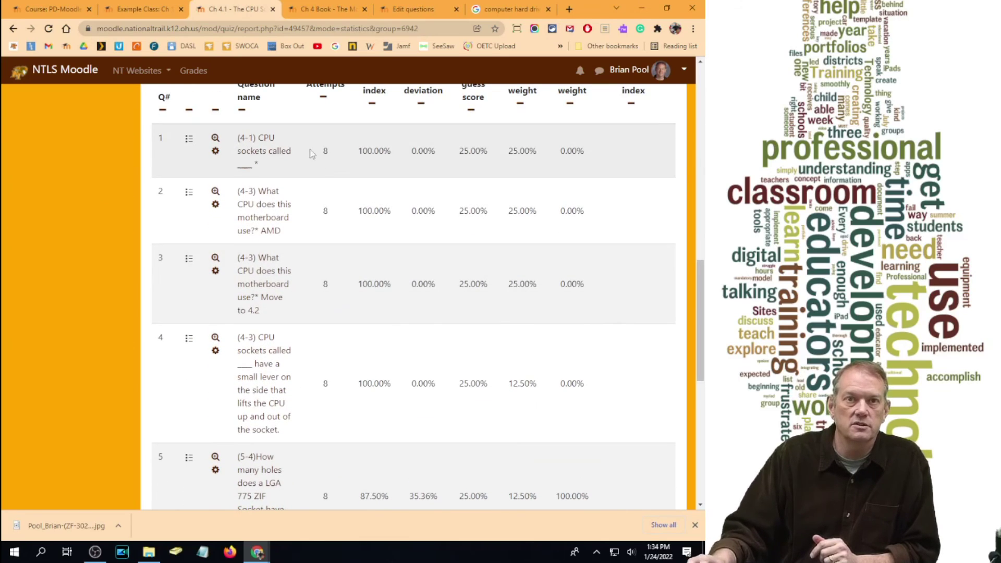
pyautogui.scroll(-2, 365, 311)
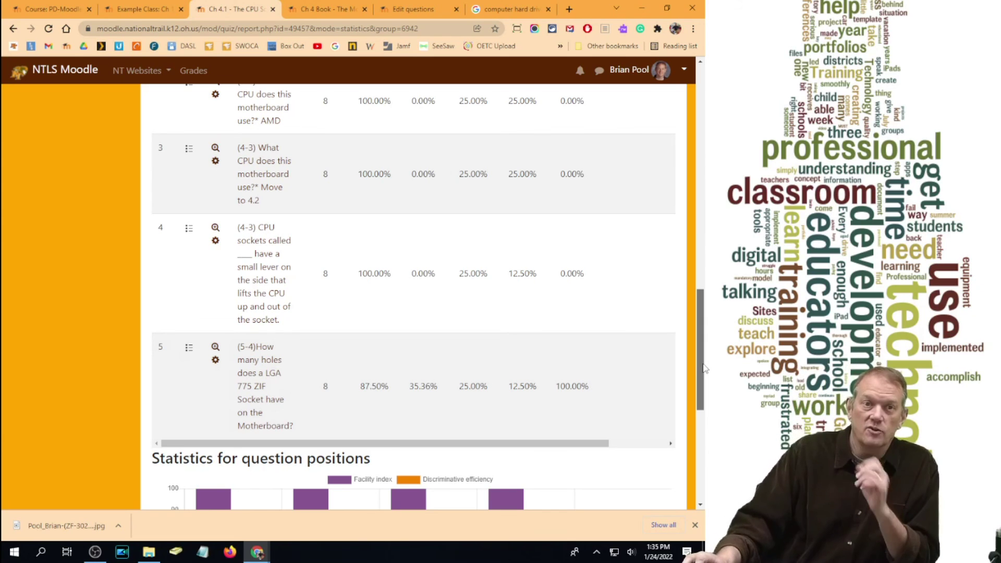
pyautogui.moveTo(705, 368); pyautogui.dragTo(652, 78)
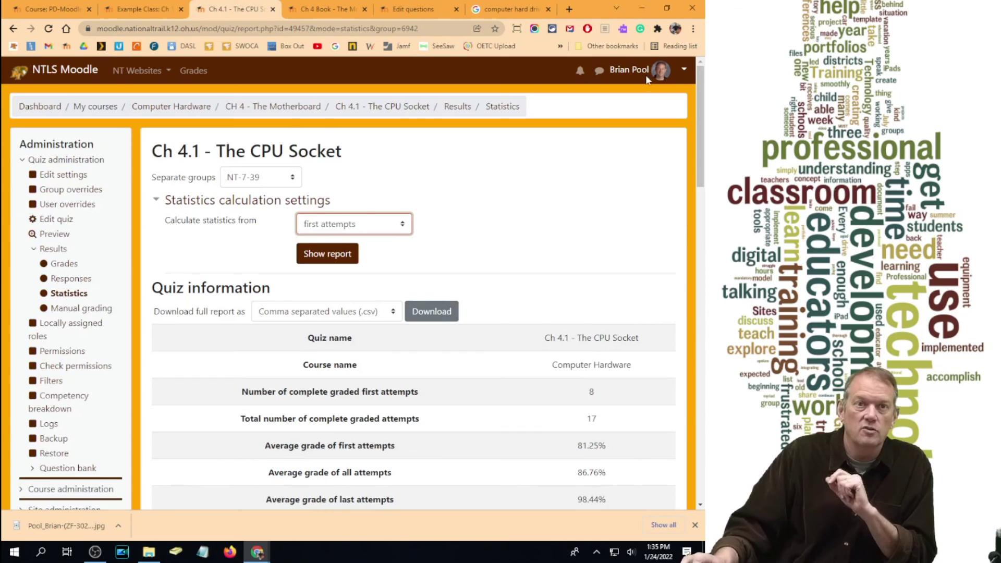
# - Switch the Ch 4.1 statistics basis to the last attempt and look further down the report
pyautogui.click(347, 228)
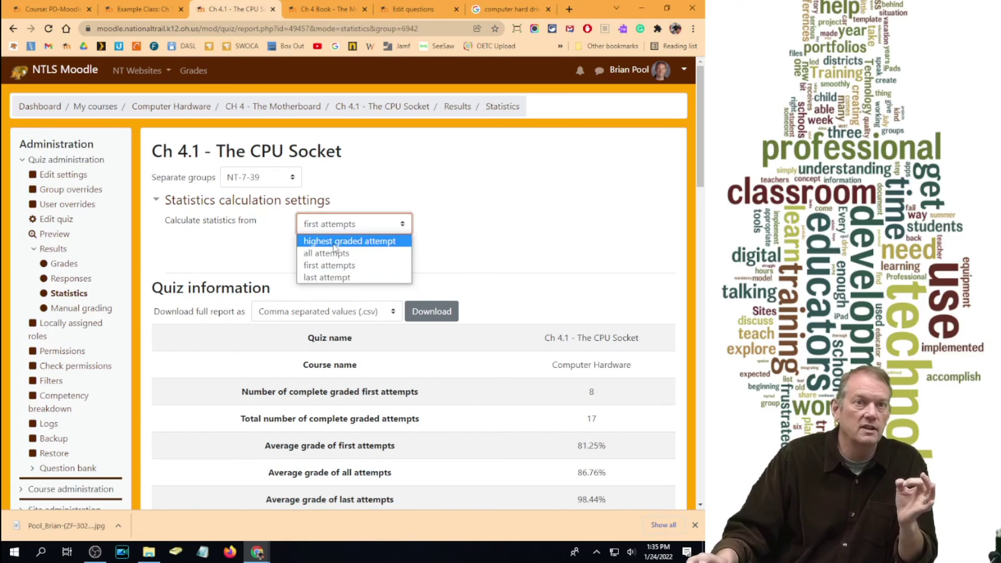
pyautogui.click(332, 279)
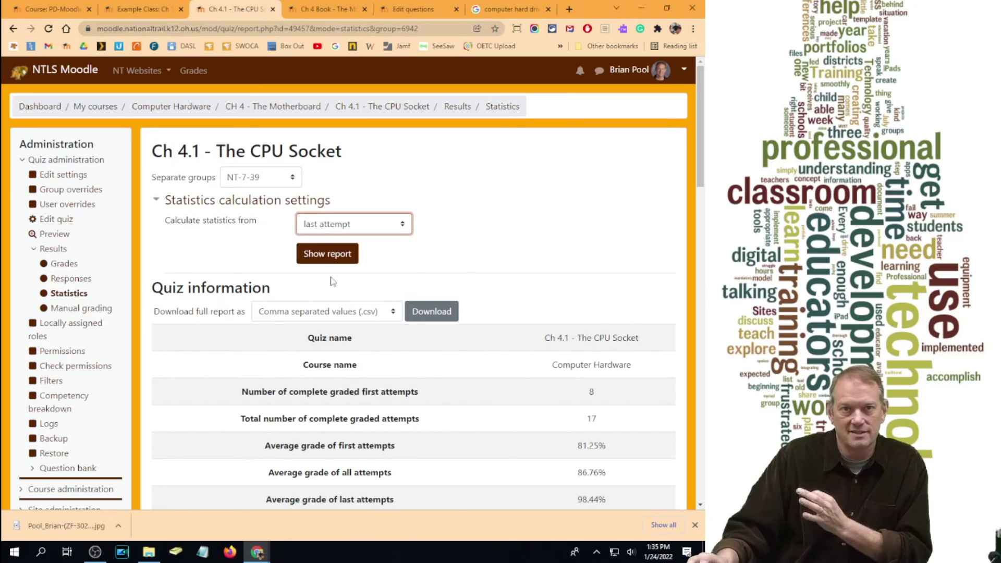
pyautogui.scroll(-1, 705, 162)
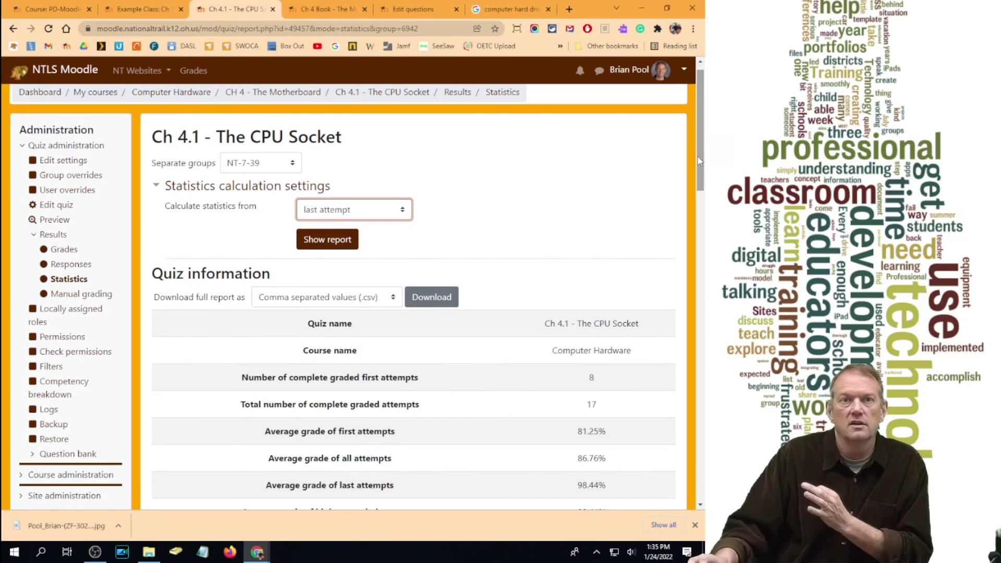
pyautogui.moveTo(700, 174); pyautogui.dragTo(706, 367)
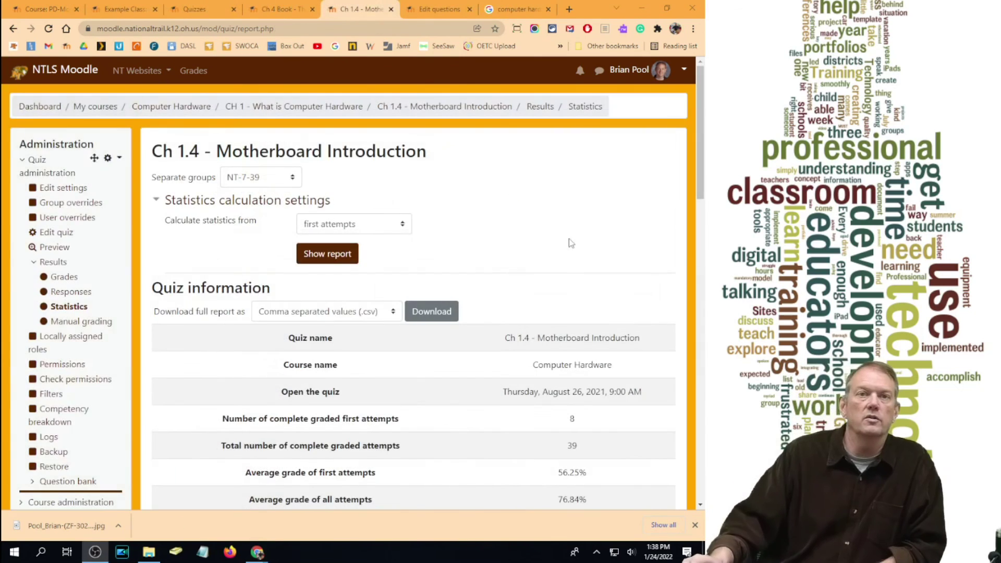
# - Examine the quiz structure analysis for first attempts in the Ch 1.4 - Motherboard Introduction statistics report
pyautogui.scroll(-15, 487, 239)
pyautogui.scroll(-3, 496, 251)
pyautogui.scroll(2, 455, 233)
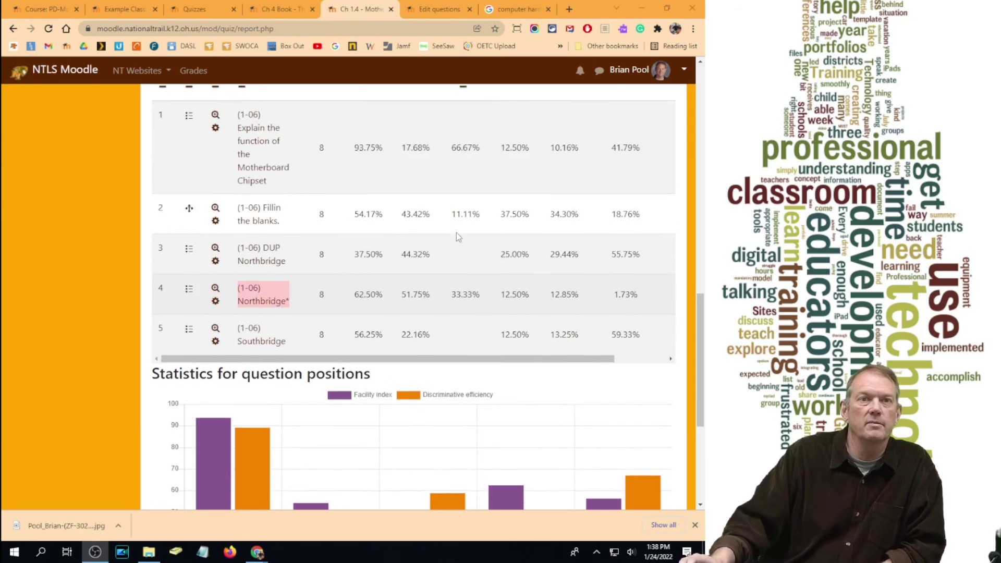
pyautogui.scroll(1, 493, 311)
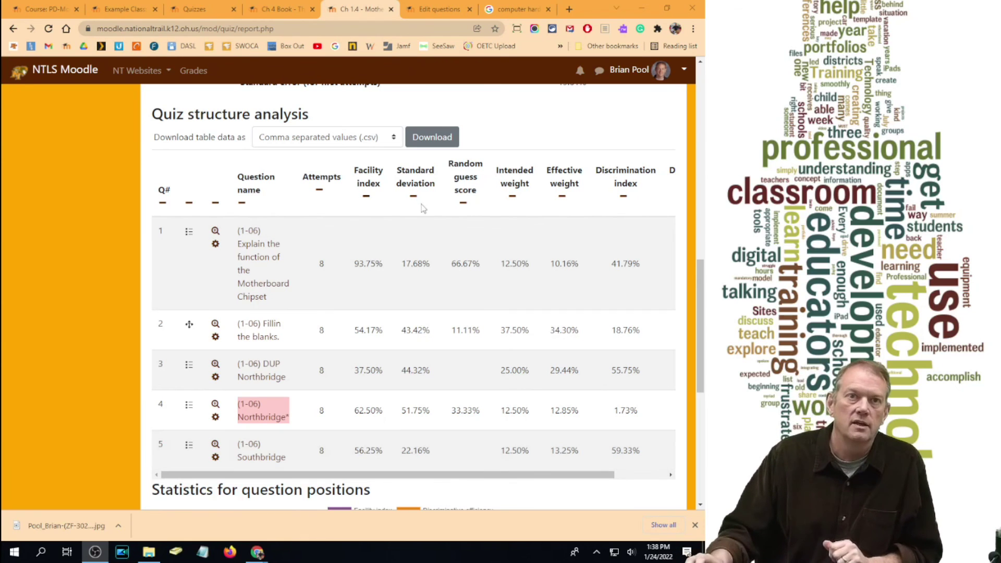
pyautogui.scroll(1, 416, 321)
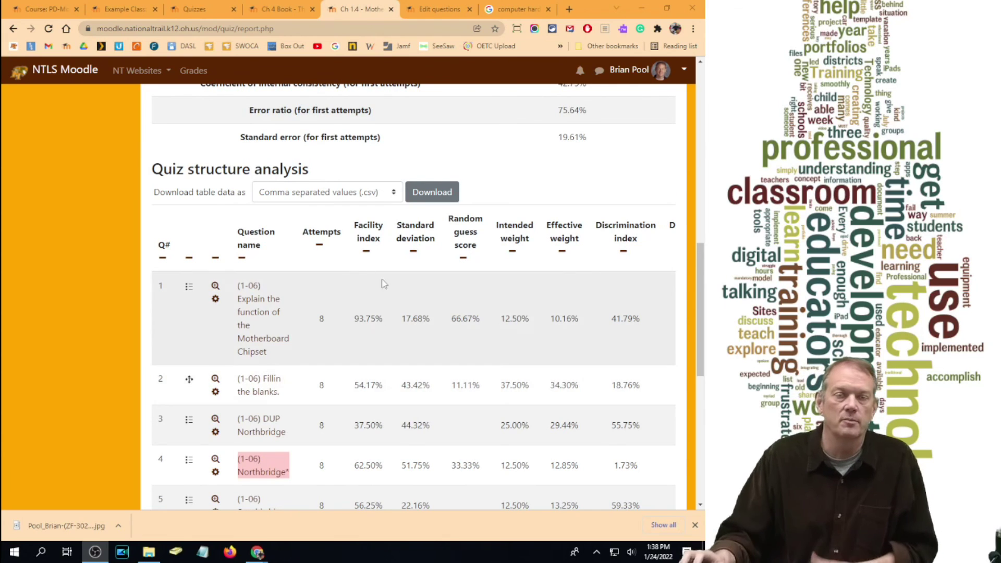
pyautogui.scroll(10, 364, 219)
pyautogui.scroll(1, 362, 156)
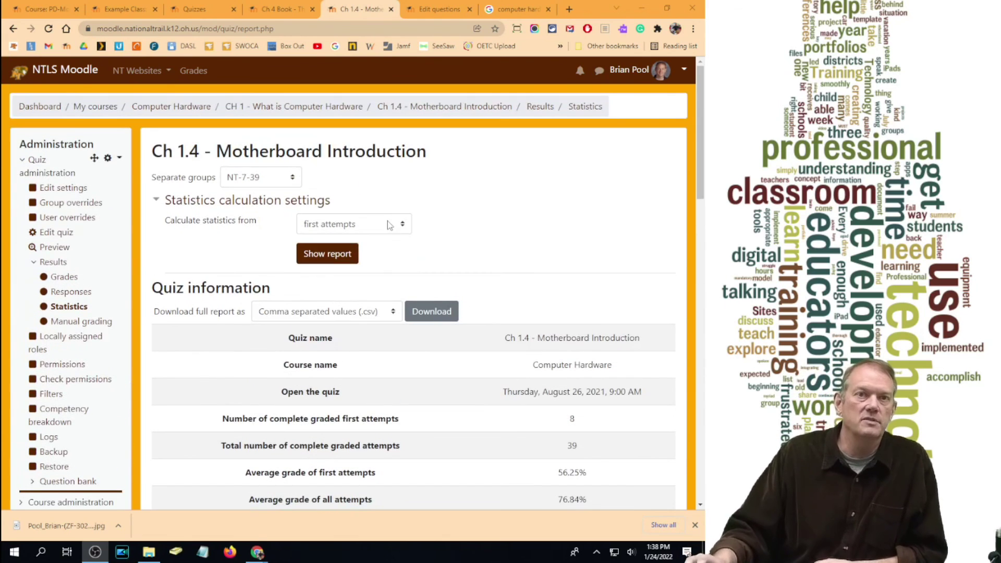
# - Recalculate the Ch 1.4 statistics report from the last attempt and examine the per-question figures
pyautogui.click(354, 224)
pyautogui.click(351, 277)
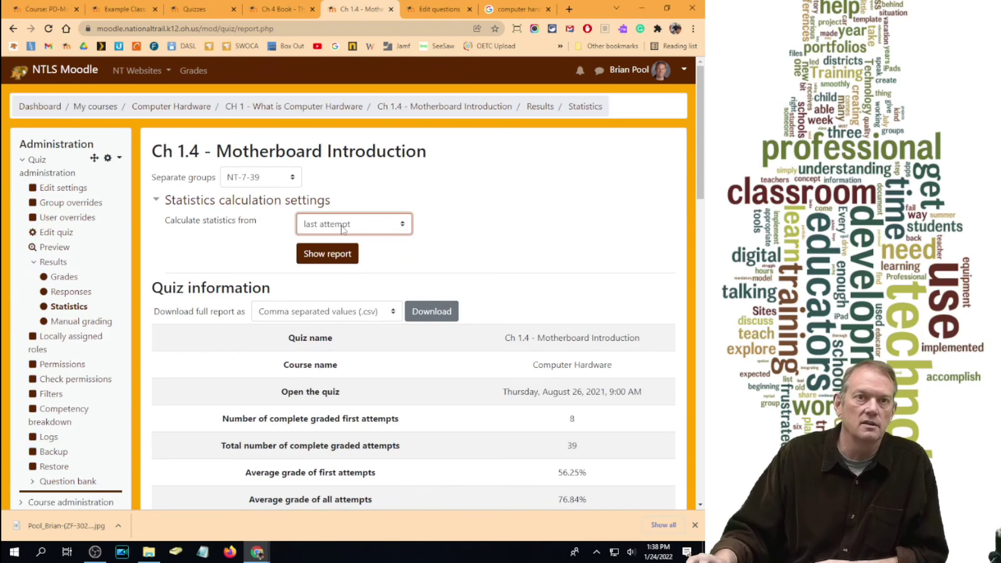
pyautogui.click(334, 252)
pyautogui.scroll(-2, 528, 281)
pyautogui.scroll(-15, 528, 281)
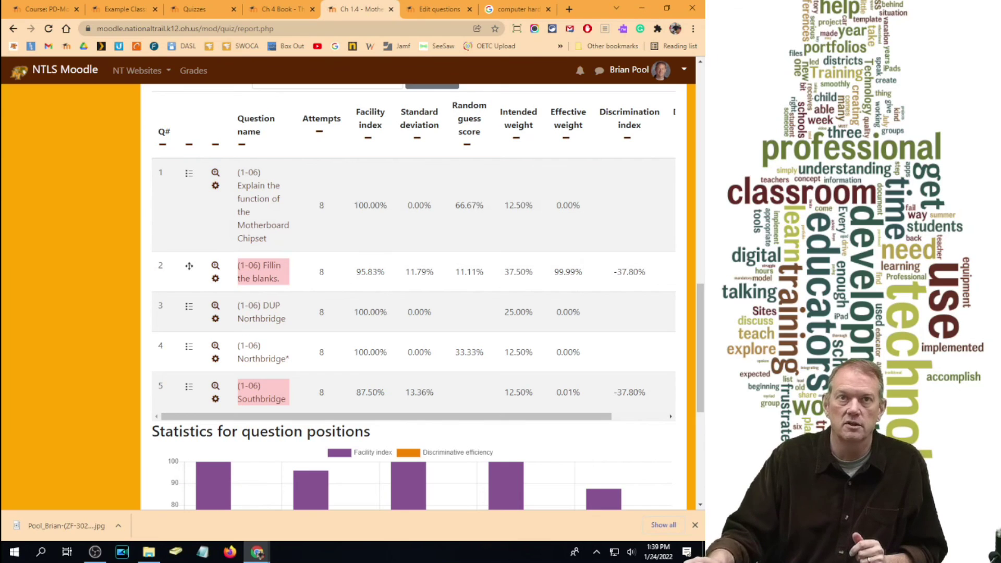
# - Find the first Ch 3 Fight quiz in the Computer Hardware quiz list and open it in a new browser tab
pyautogui.click(194, 9)
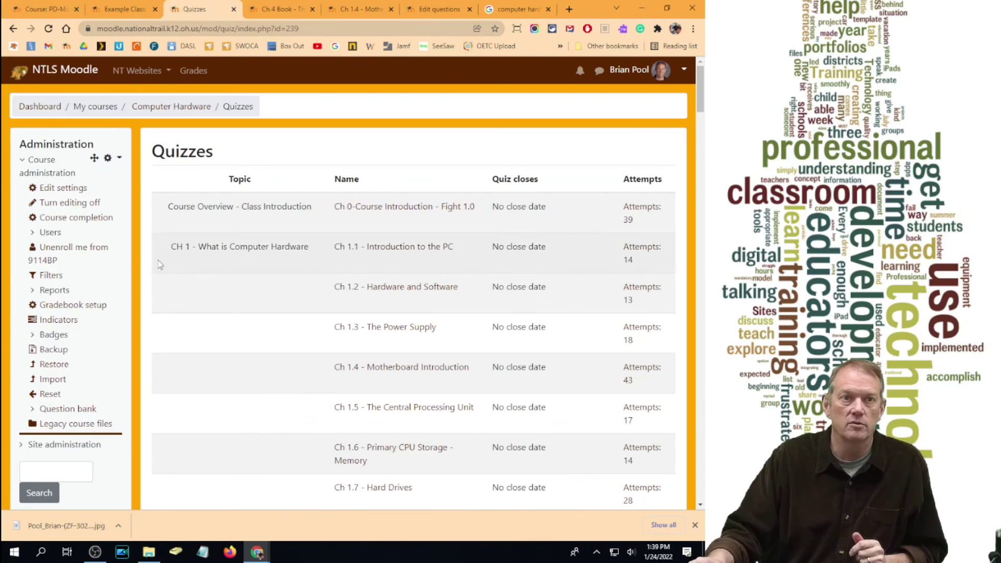
pyautogui.scroll(-18, 317, 296)
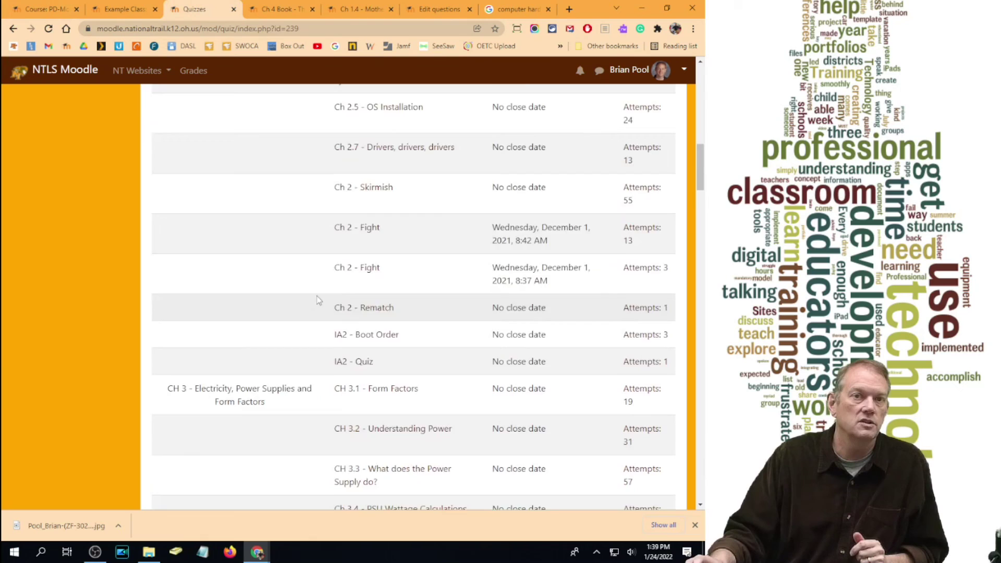
pyautogui.scroll(-5, 320, 302)
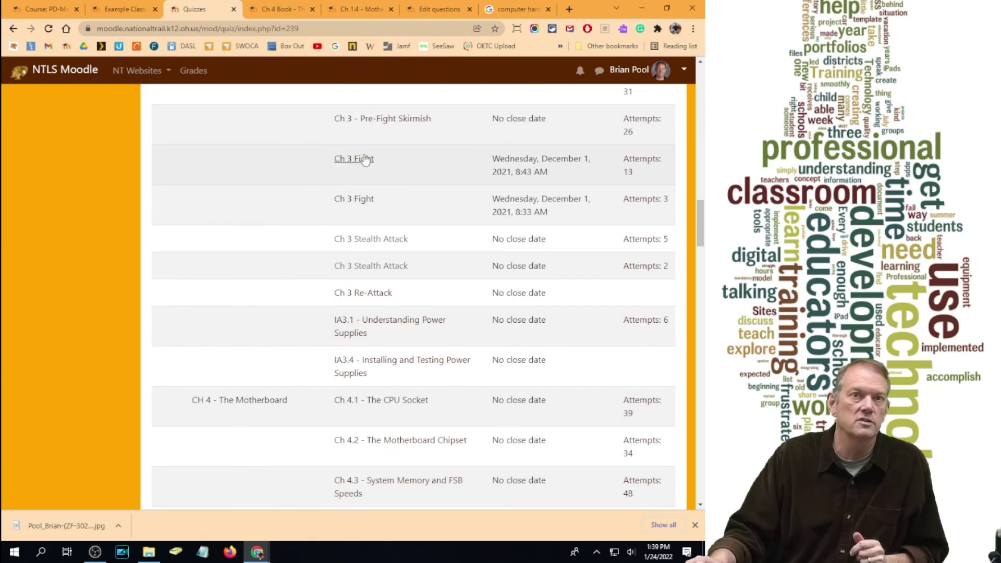
pyautogui.rightClick(356, 159)
pyautogui.click(379, 171)
pyautogui.click(386, 10)
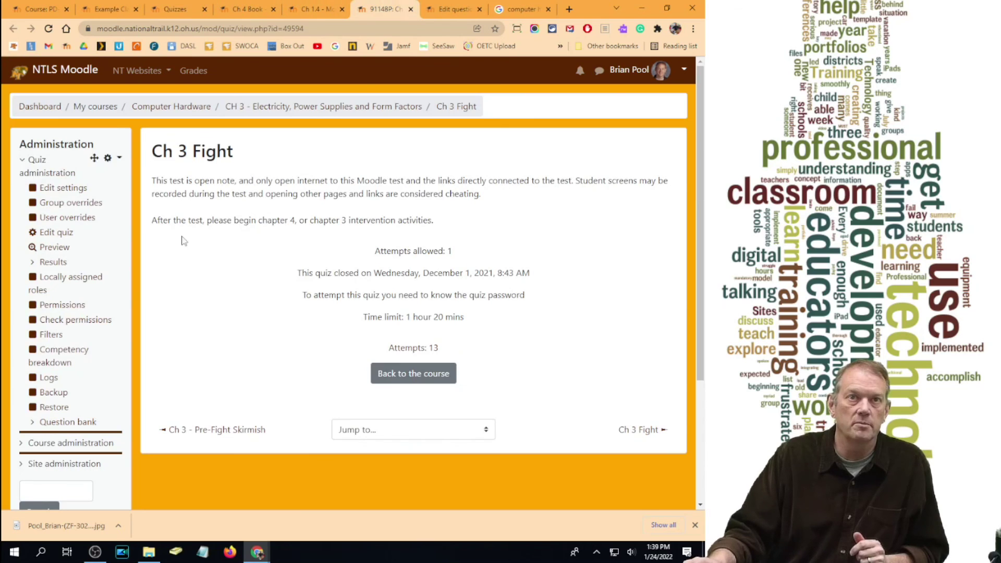
# - Open the Ch 3 Fight quiz's statistics report and go to its quiz structure analysis
pyautogui.click(46, 262)
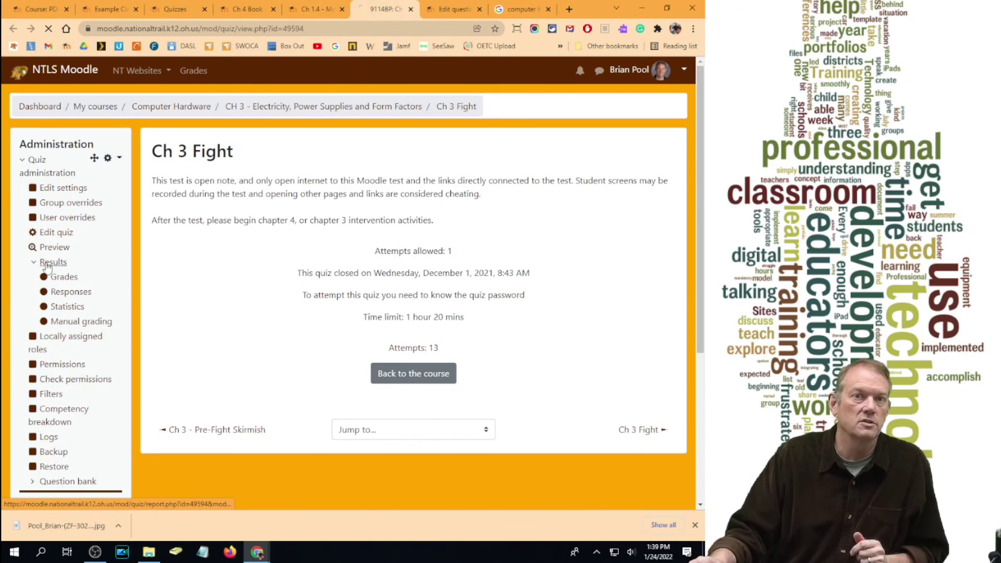
pyautogui.click(57, 277)
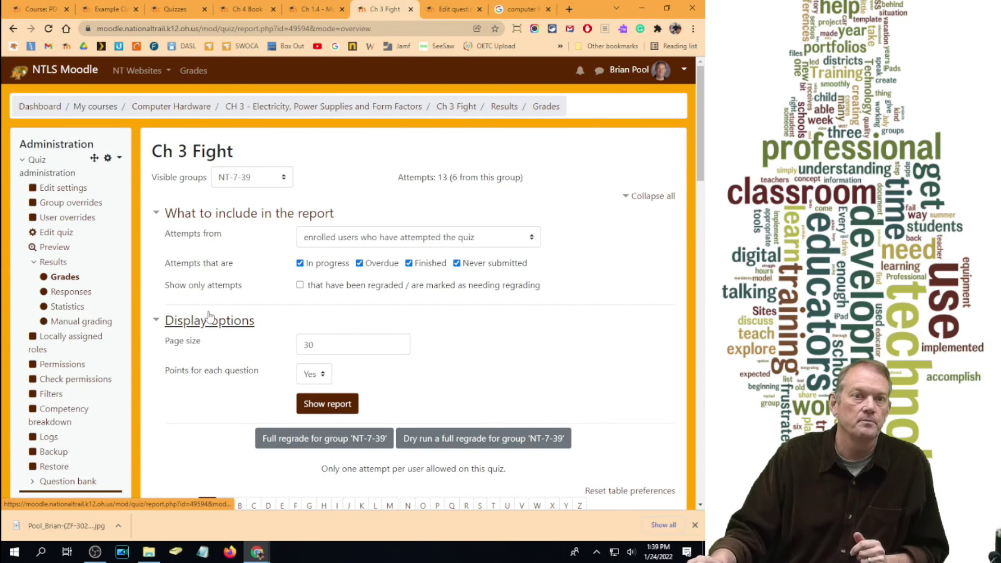
pyautogui.click(77, 309)
pyautogui.scroll(-10, 344, 291)
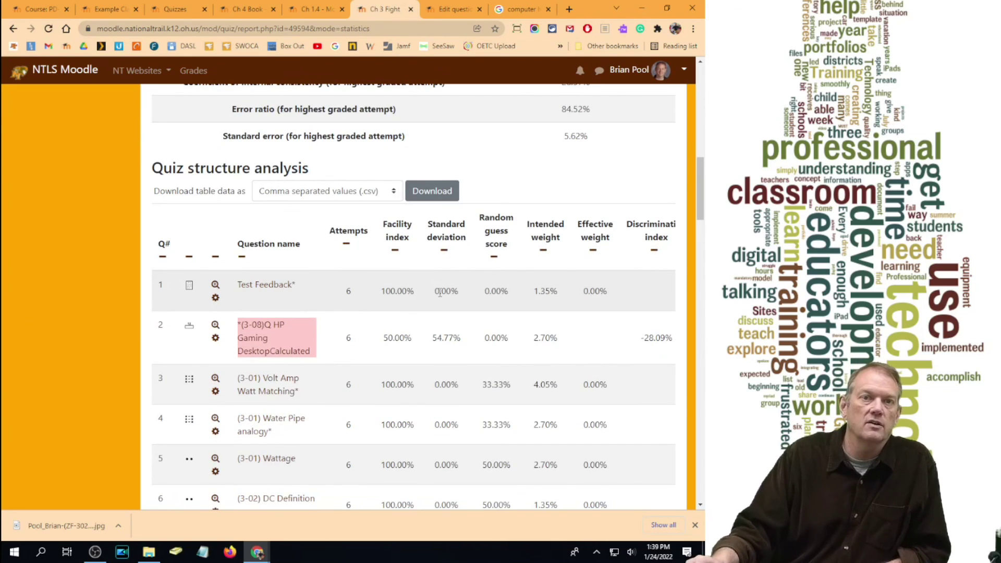
# - Examine the facility index, standard deviation and discrimination figures of the questions in the Ch 3 Fight quiz structure analysis
pyautogui.scroll(-2, 444, 284)
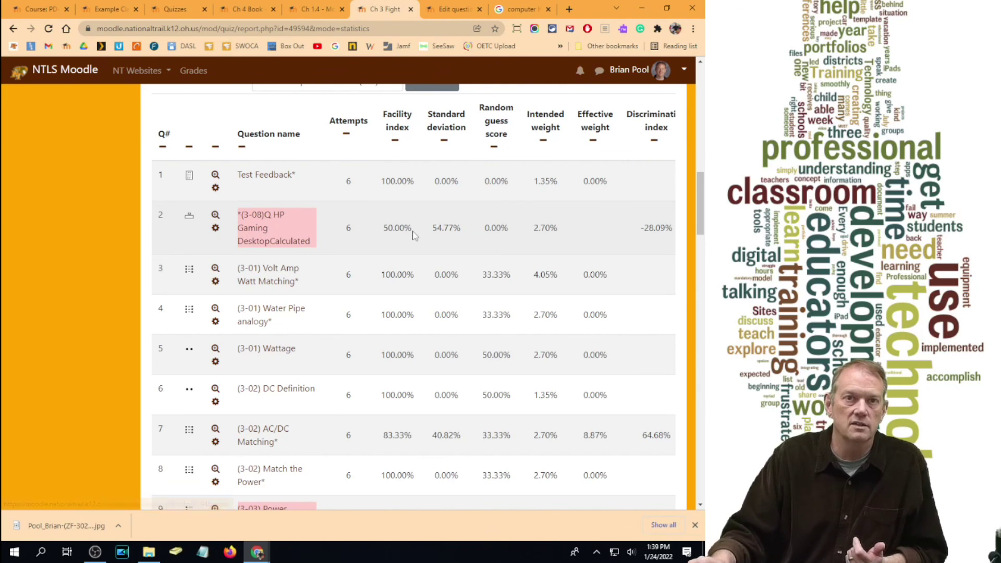
pyautogui.scroll(-5, 412, 234)
pyautogui.scroll(-1, 396, 180)
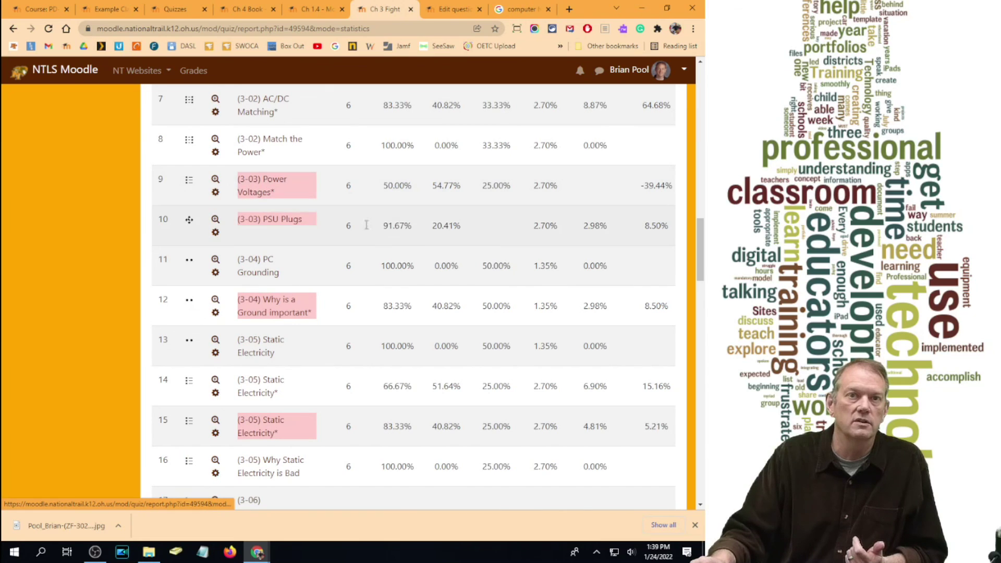
pyautogui.scroll(-4, 425, 237)
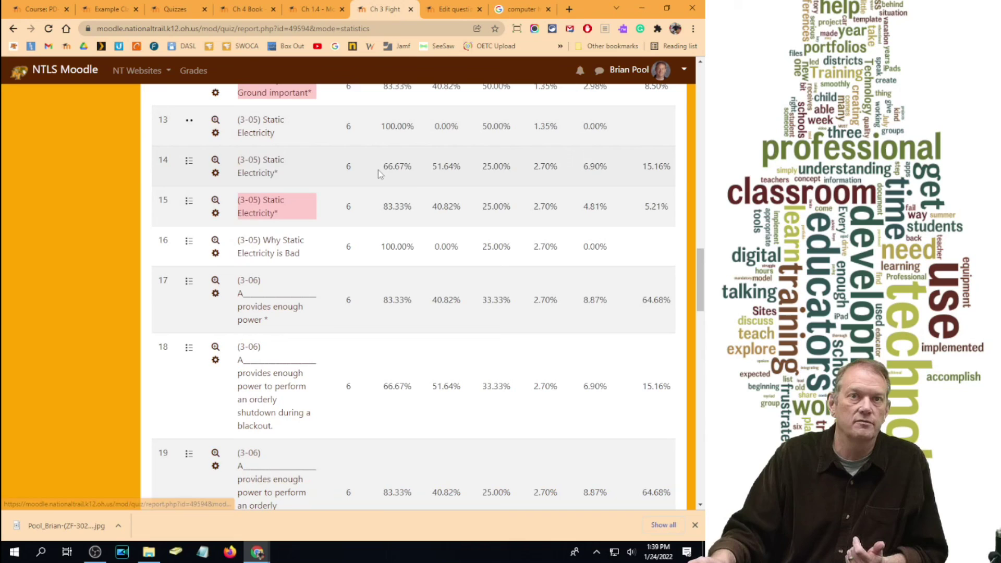
pyautogui.scroll(-3, 435, 248)
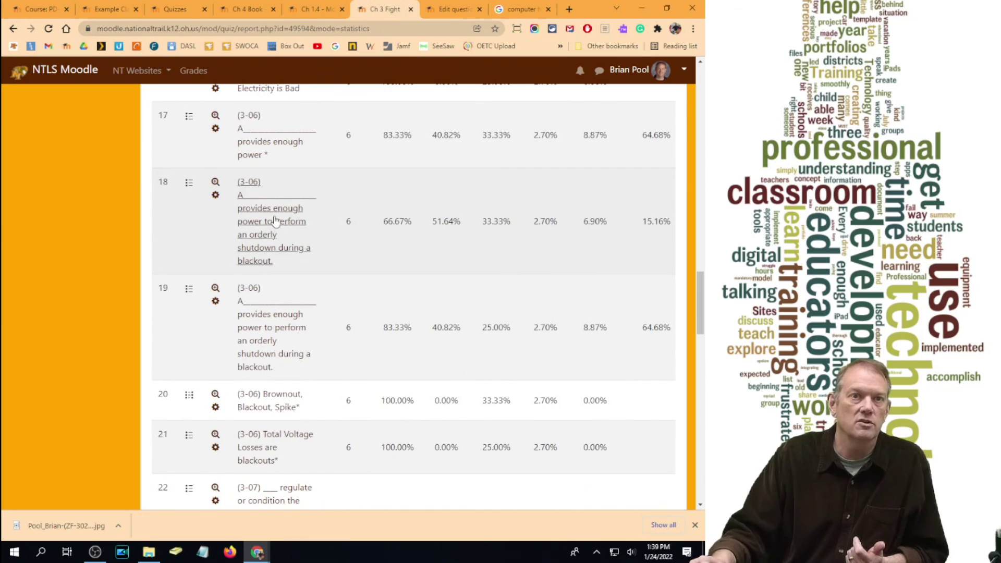
pyautogui.scroll(-4, 429, 267)
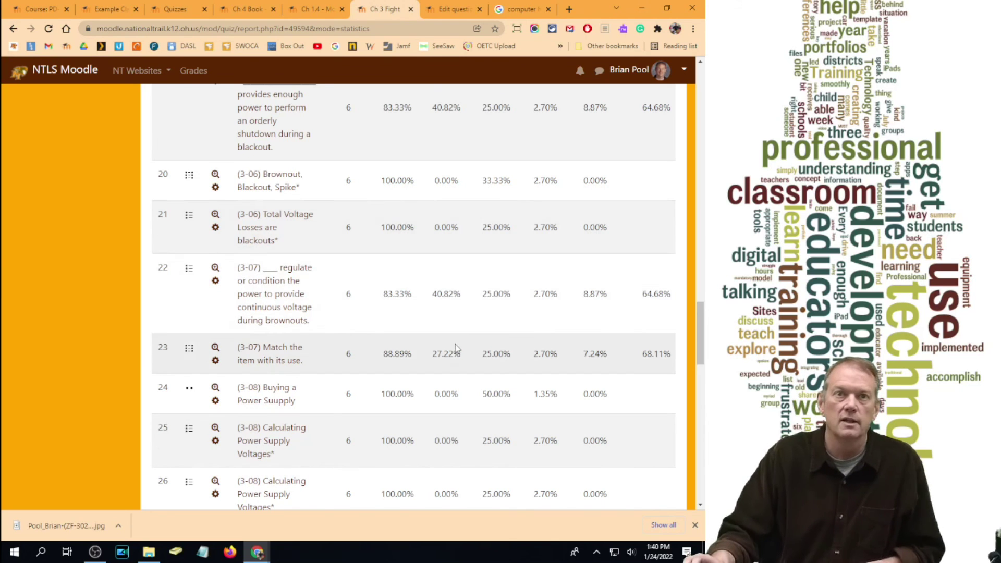
pyautogui.scroll(10, 454, 348)
pyautogui.scroll(8, 455, 348)
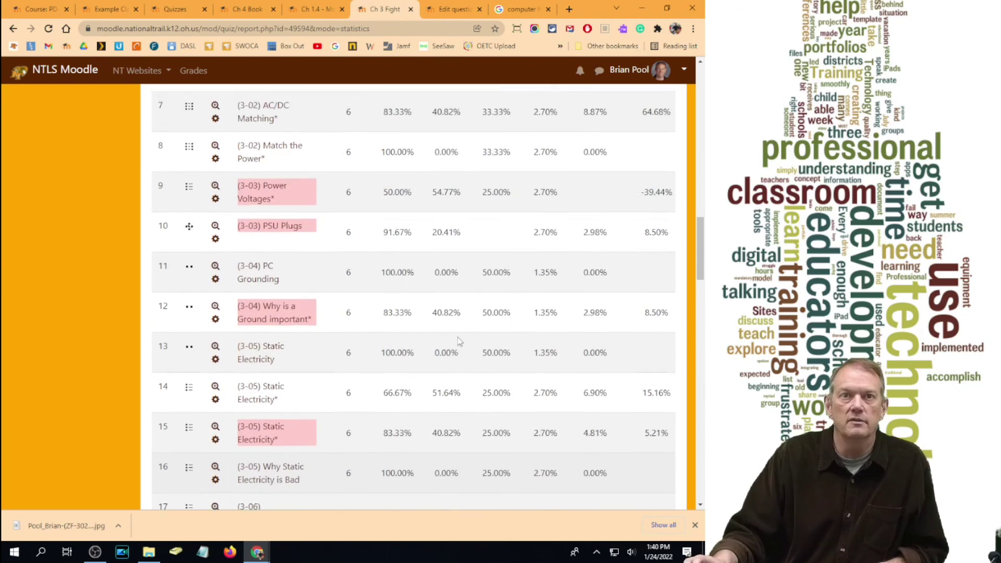
pyautogui.scroll(5, 488, 316)
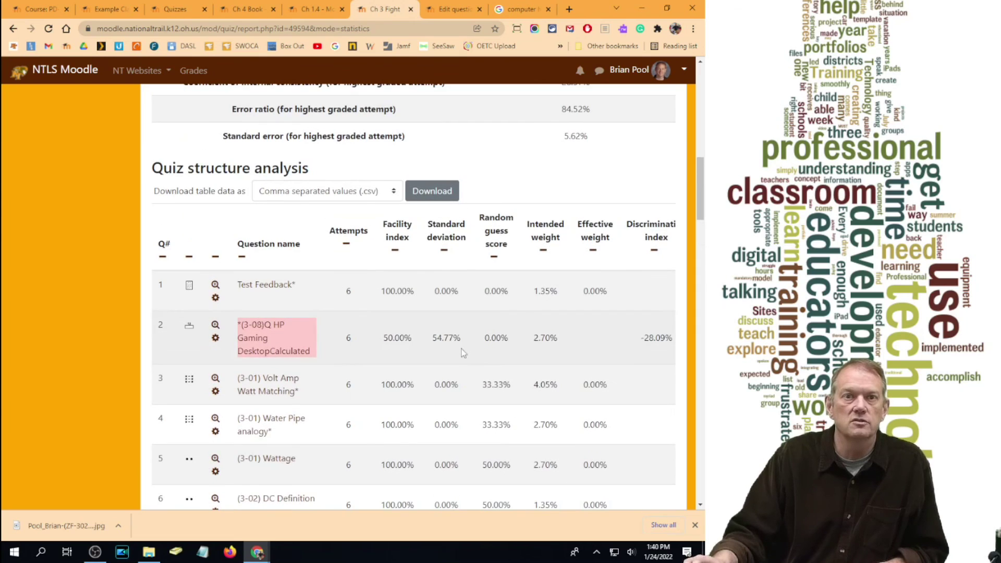
# - Preview the flagged HP Gaming Desktop calculated wattage question in a maximized window, and close the preview after reading it
pyautogui.scroll(-6, 460, 351)
pyautogui.scroll(1, 218, 156)
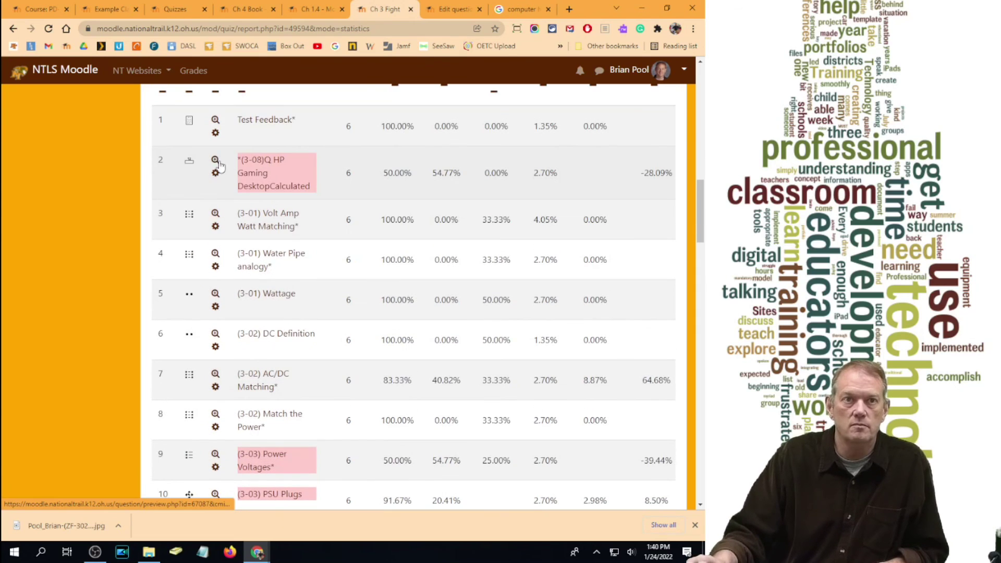
pyautogui.click(216, 160)
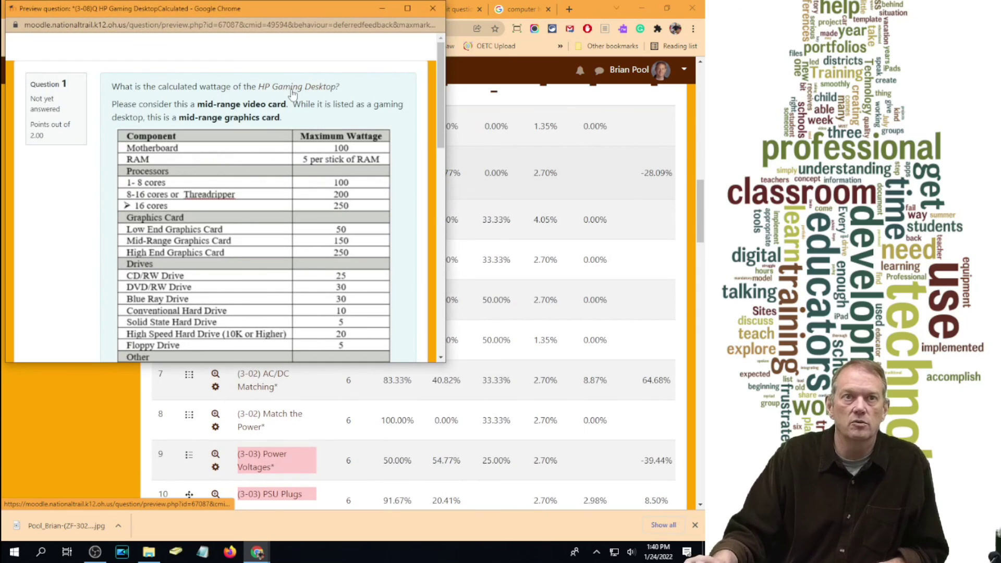
pyautogui.click(408, 9)
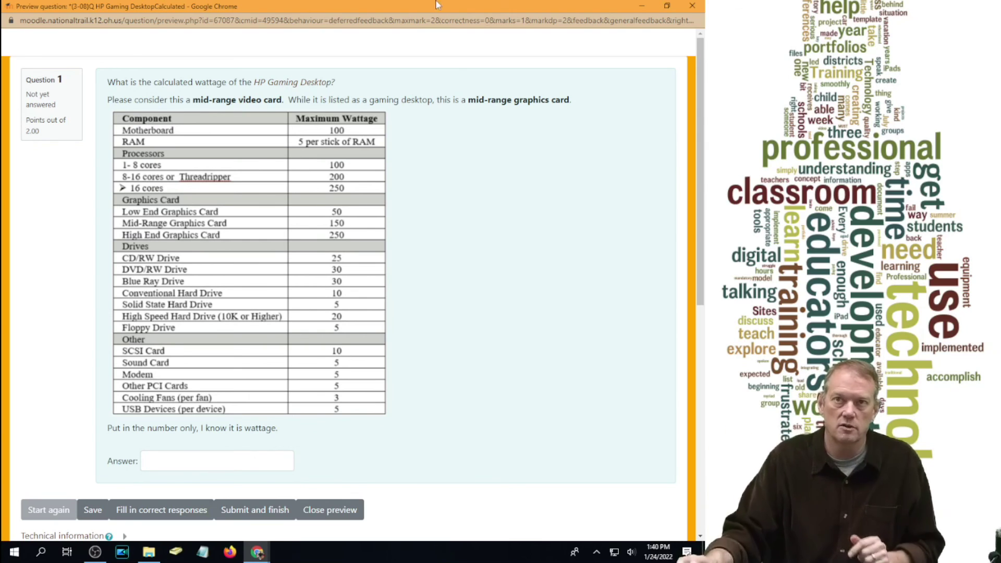
pyautogui.click(687, 6)
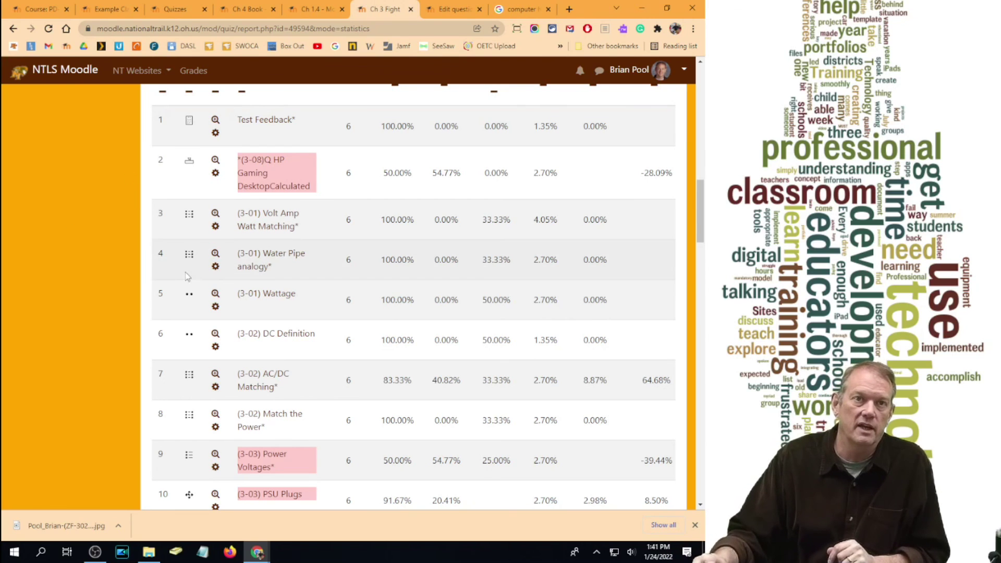
# - Preview the flagged PSU Plugs question, try placing the motherboard and hard drive connector markers on the image, and close the preview
pyautogui.scroll(-2, 204, 402)
pyautogui.scroll(-3, 207, 409)
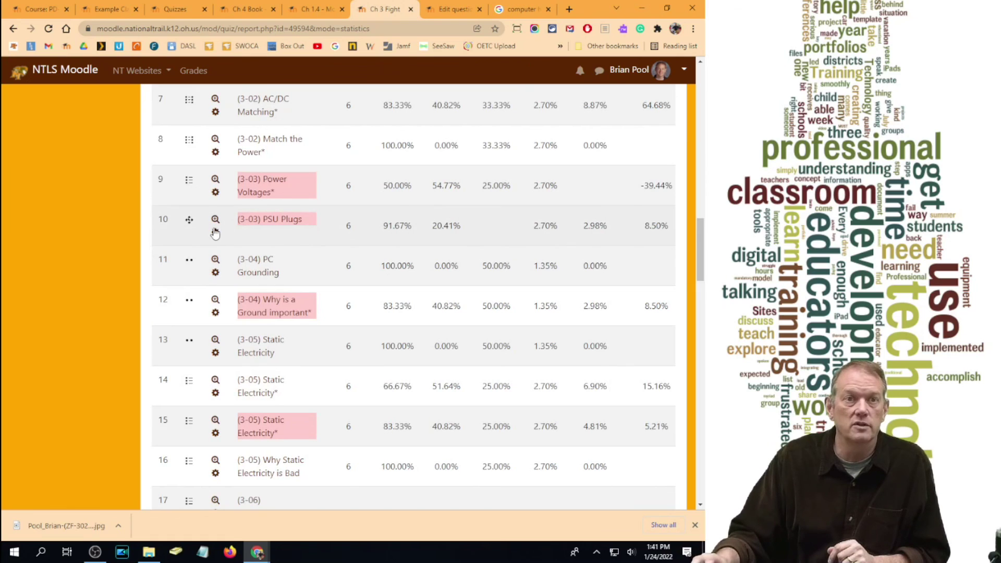
pyautogui.click(215, 220)
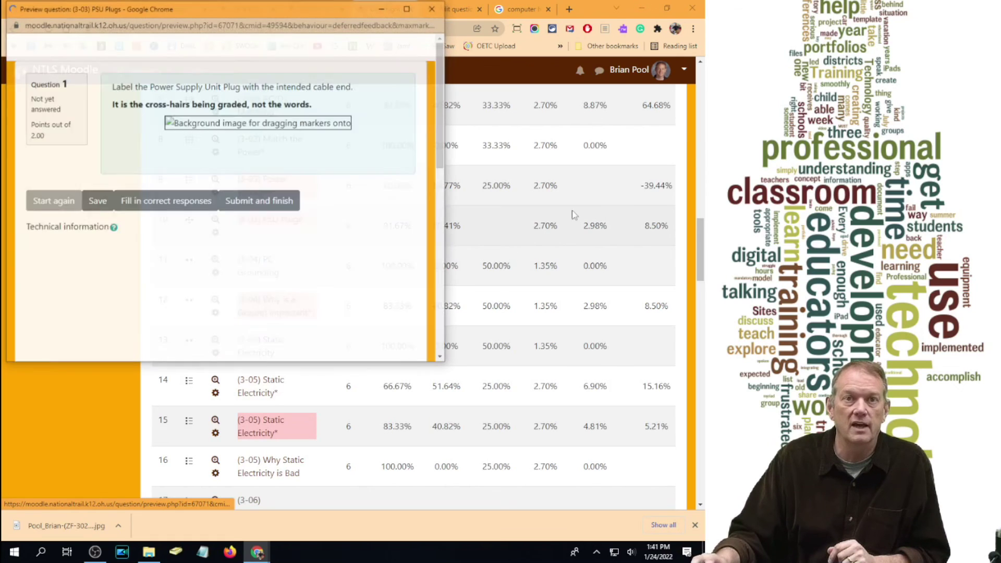
pyautogui.click(407, 9)
pyautogui.moveTo(324, 255); pyautogui.dragTo(381, 221)
pyautogui.moveTo(453, 255); pyautogui.dragTo(473, 215)
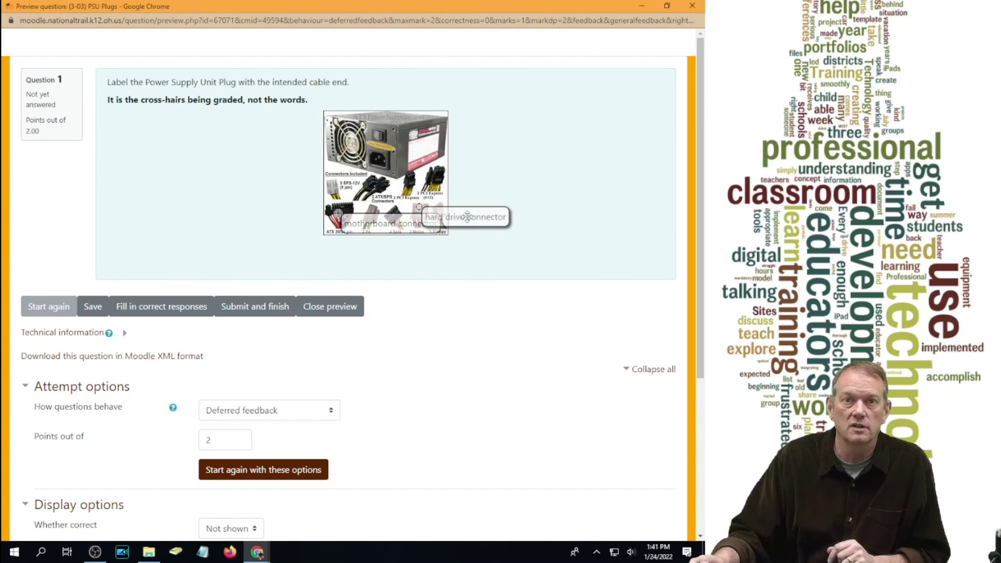
pyautogui.click(701, 5)
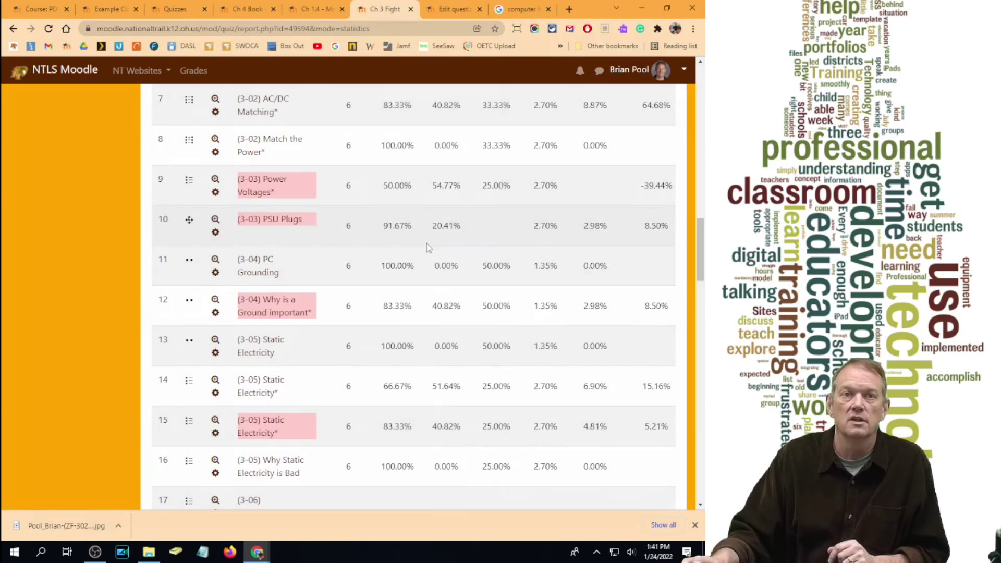
# - Look over the remaining flagged questions and return to the course page with the Level 1 Teacher - Activities section
pyautogui.scroll(-5, 414, 261)
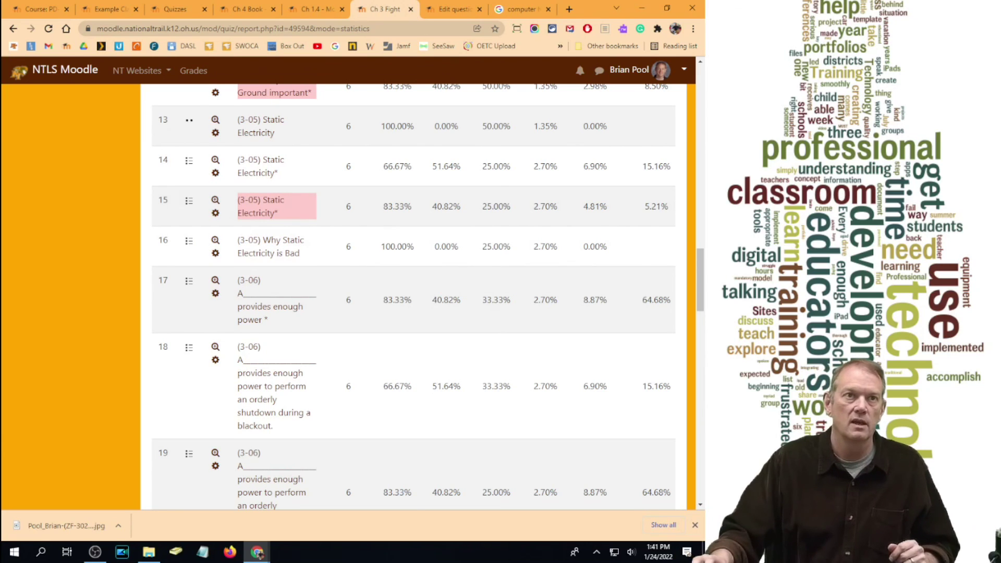
pyautogui.click(36, 9)
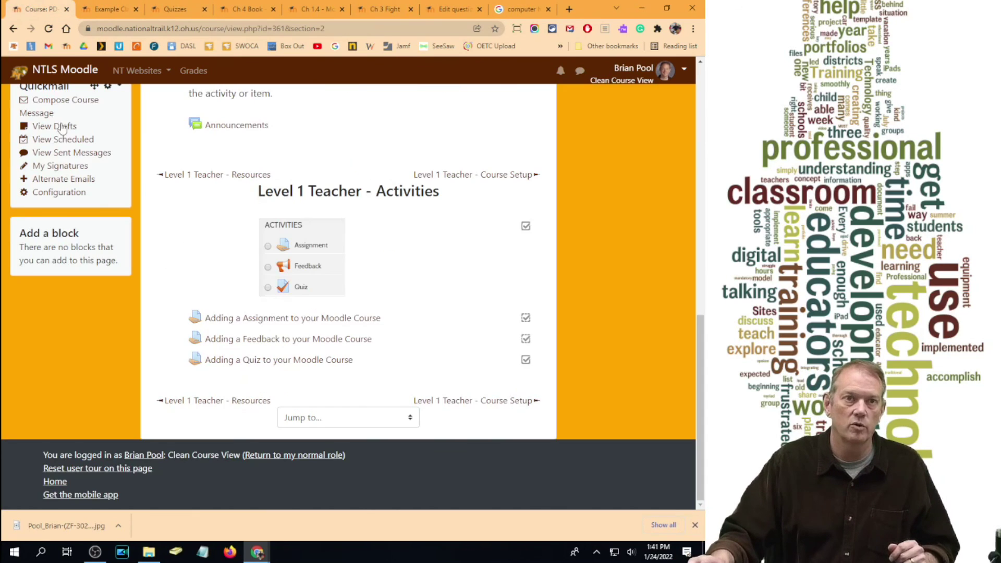